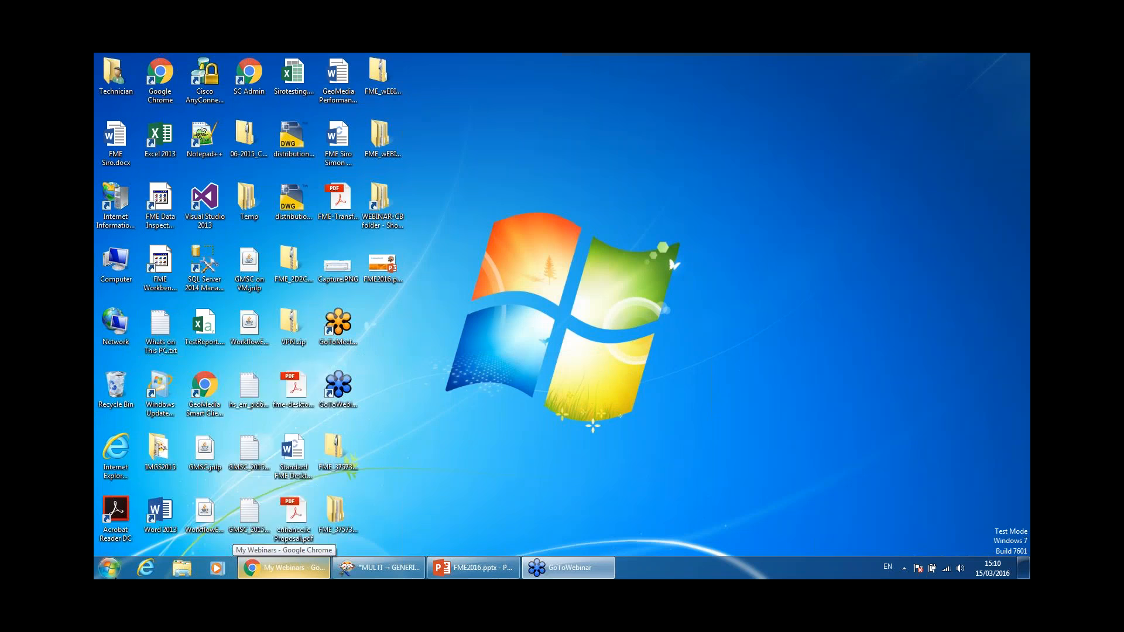
# Step: Launch FME Workbench 2016.0 from the Start menu's FME Desktop 2016.0.1 program folder
pyautogui.click(135, 516)
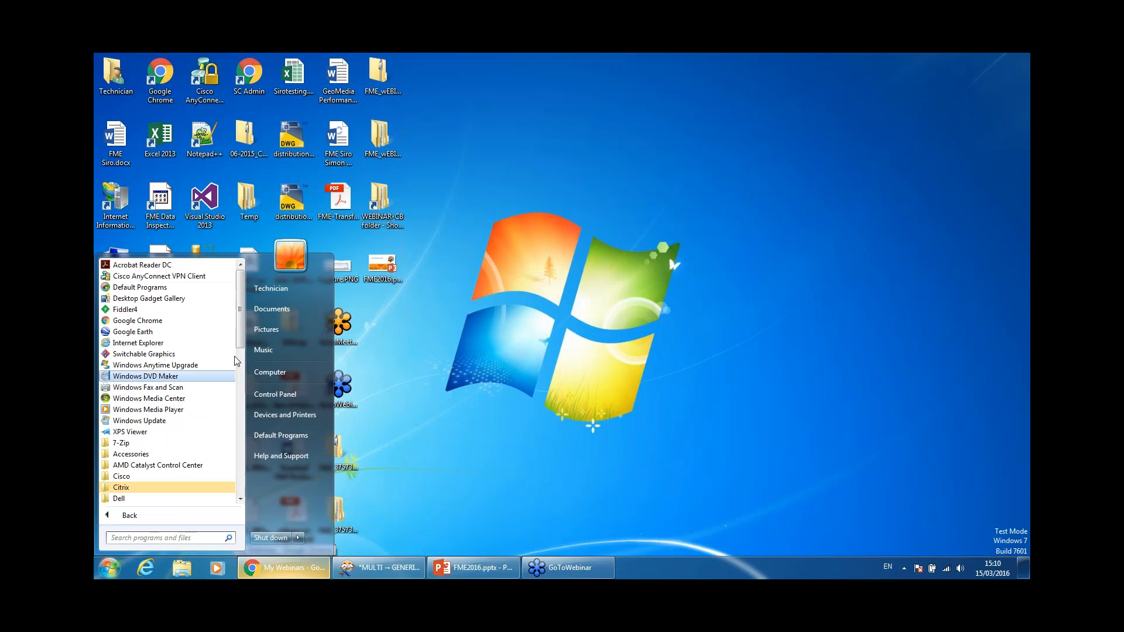
pyautogui.scroll(-5, 175, 380)
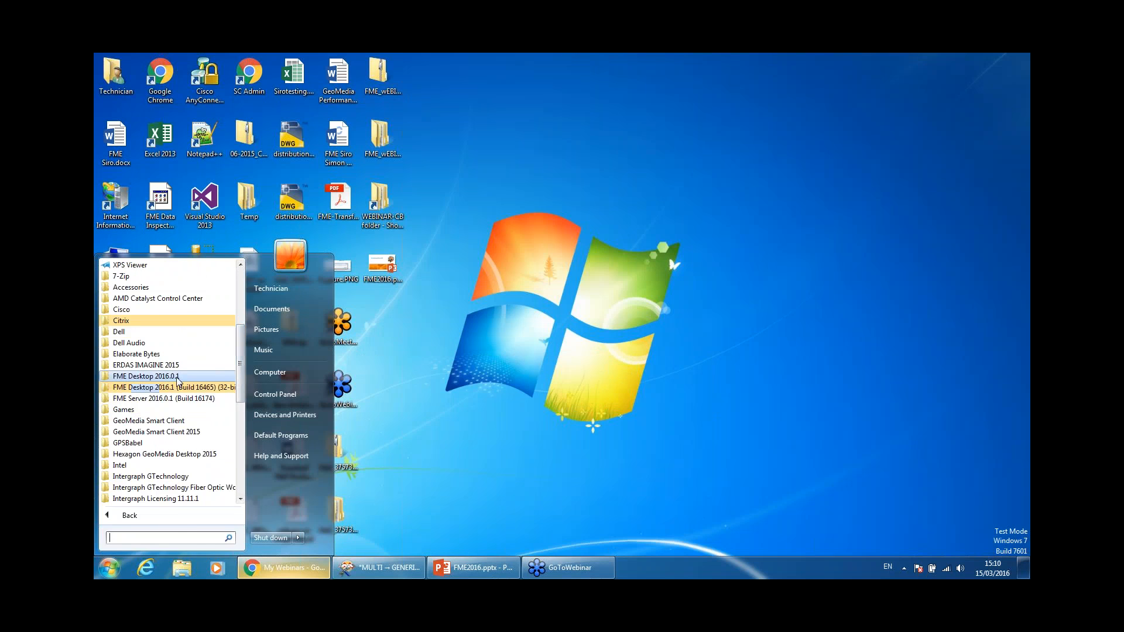
pyautogui.click(176, 376)
pyautogui.click(167, 398)
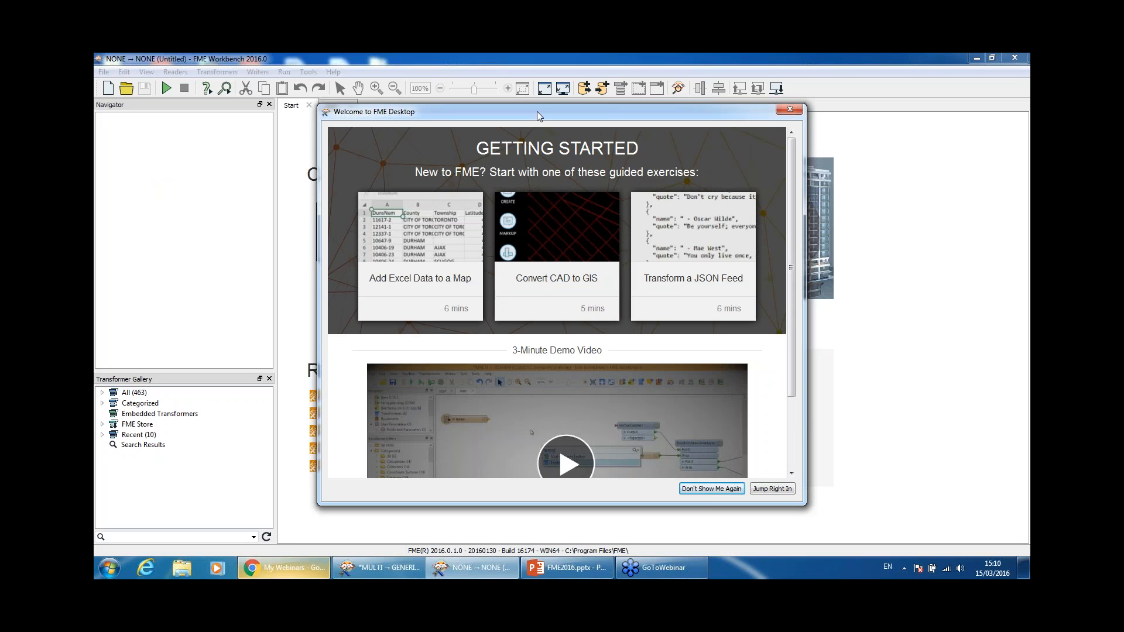
# Step: Dismiss the Welcome to FME Desktop window with Don't Show Me Again
pyautogui.moveTo(552, 109); pyautogui.dragTo(537, 100)
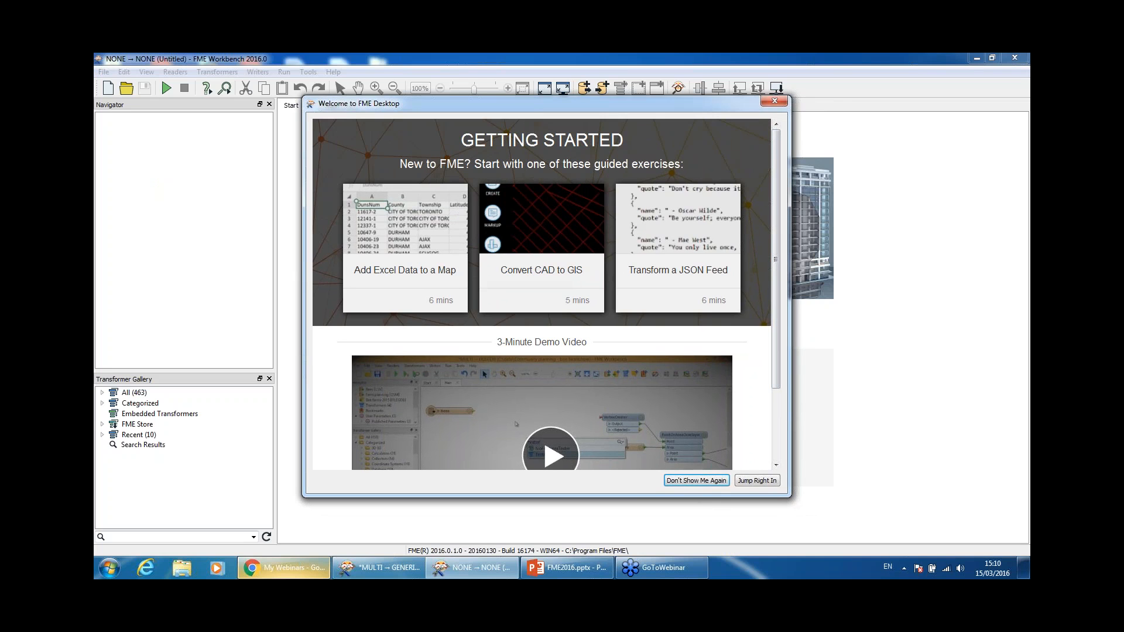
pyautogui.click(705, 482)
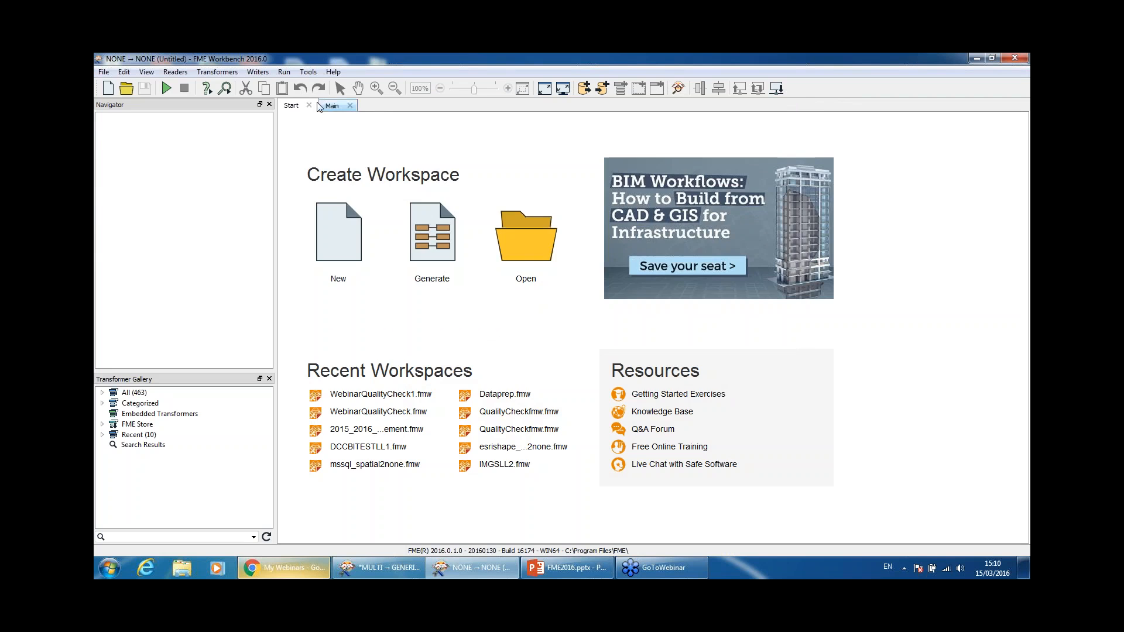
# Step: Switch to the Main canvas and narrow the left-hand panels to enlarge it
pyautogui.click(332, 106)
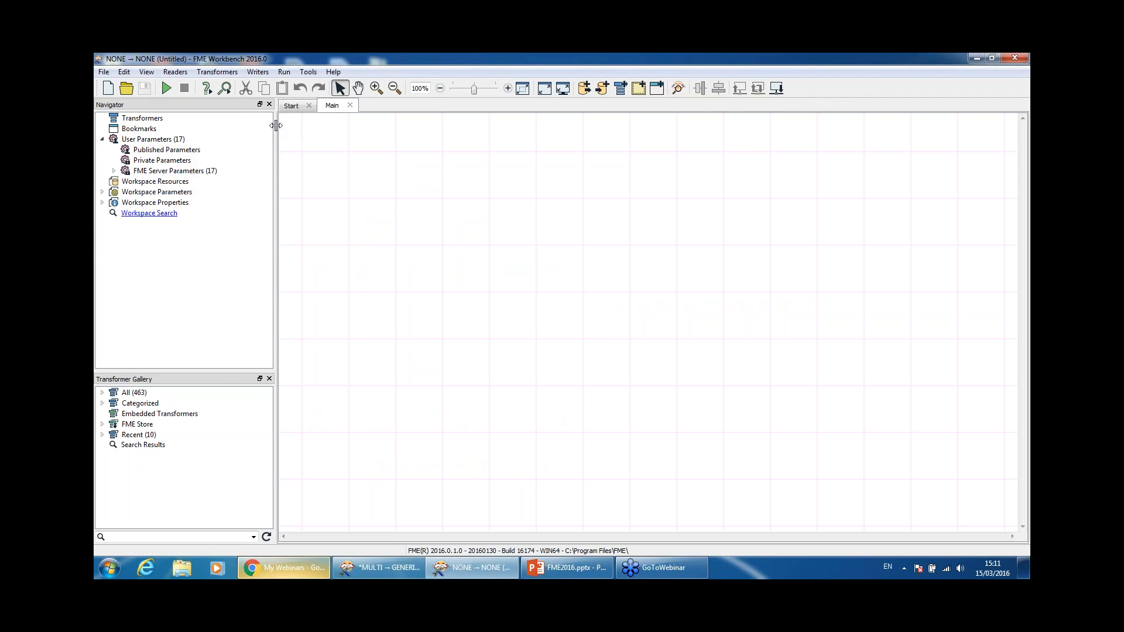
pyautogui.moveTo(275, 120); pyautogui.dragTo(308, 121)
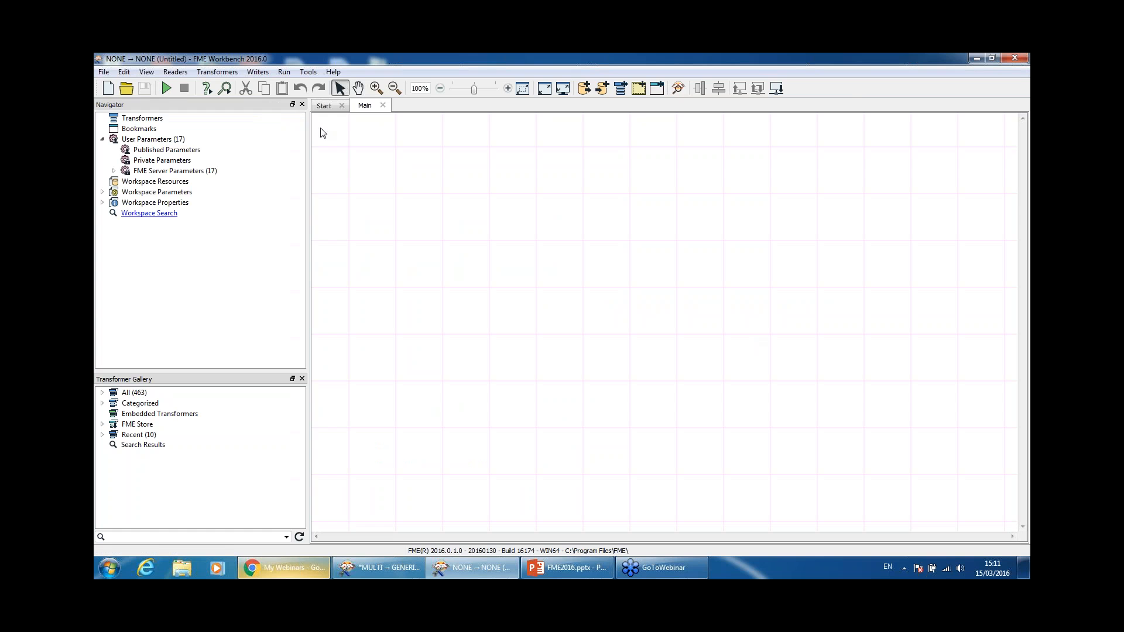
pyautogui.moveTo(308, 126); pyautogui.dragTo(257, 126)
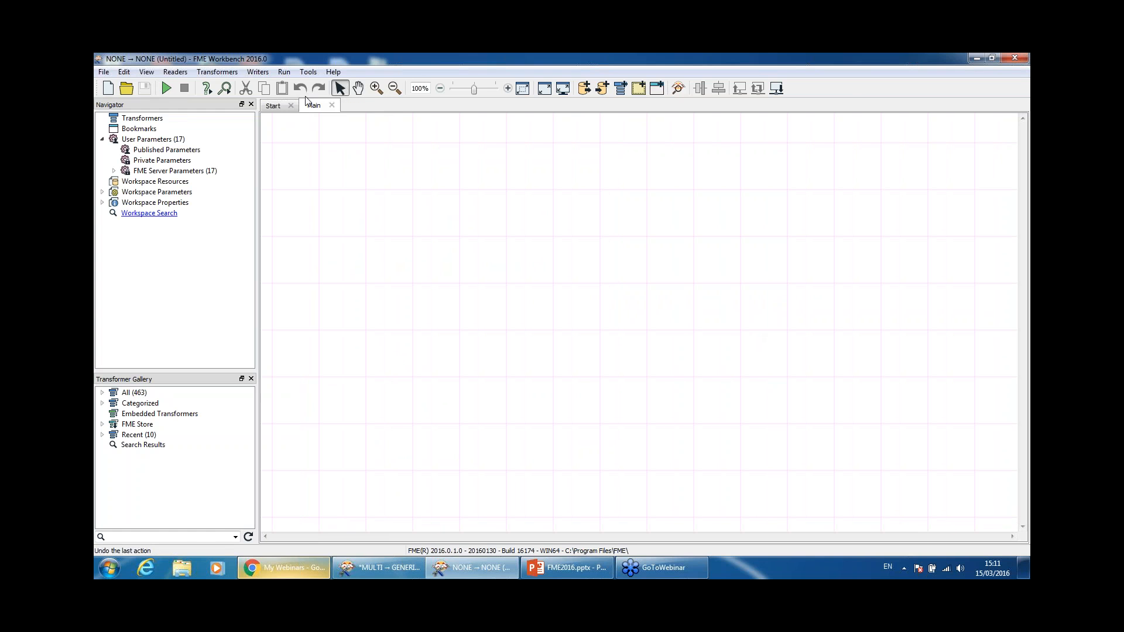
# Step: Turn on Run With Prompt and Run With Full Inspection in the Run menu
pyautogui.click(284, 72)
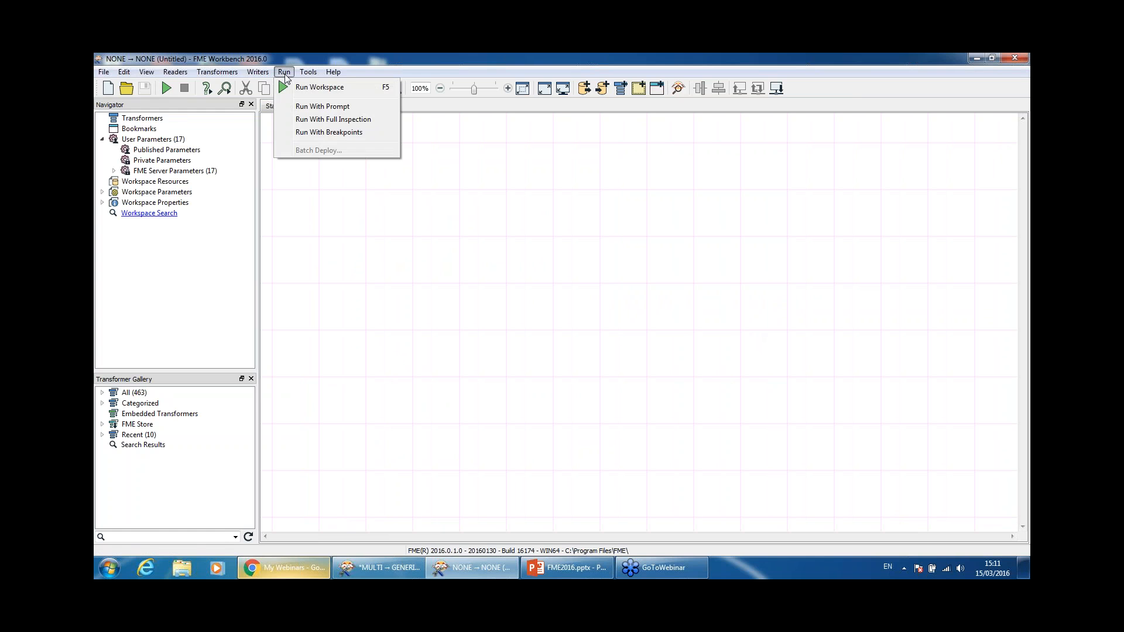
pyautogui.click(285, 74)
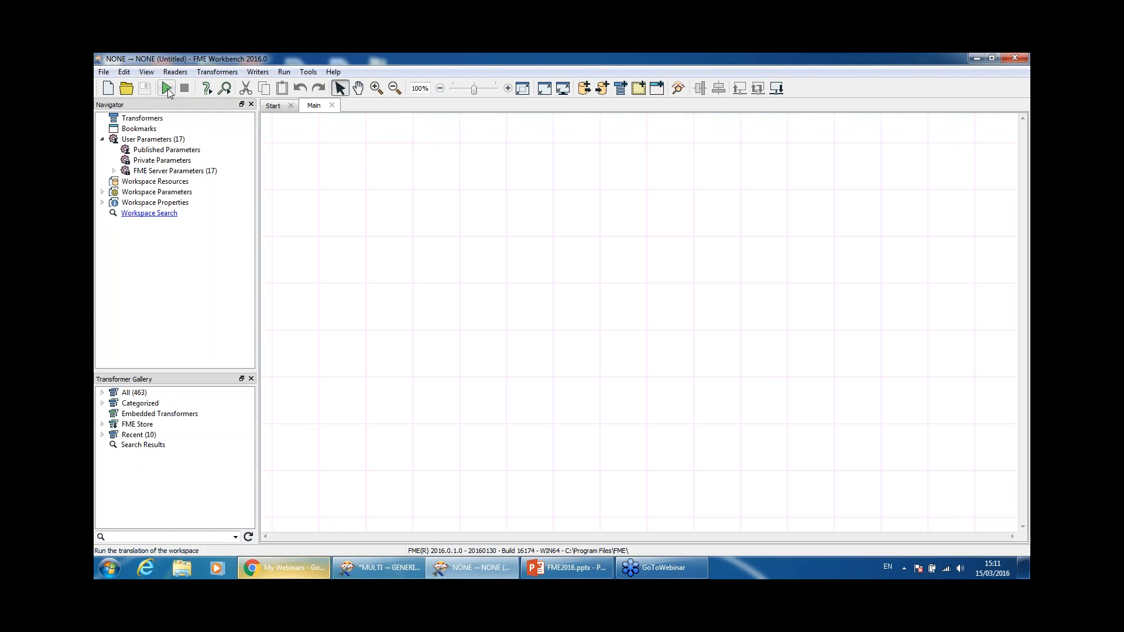
pyautogui.click(283, 72)
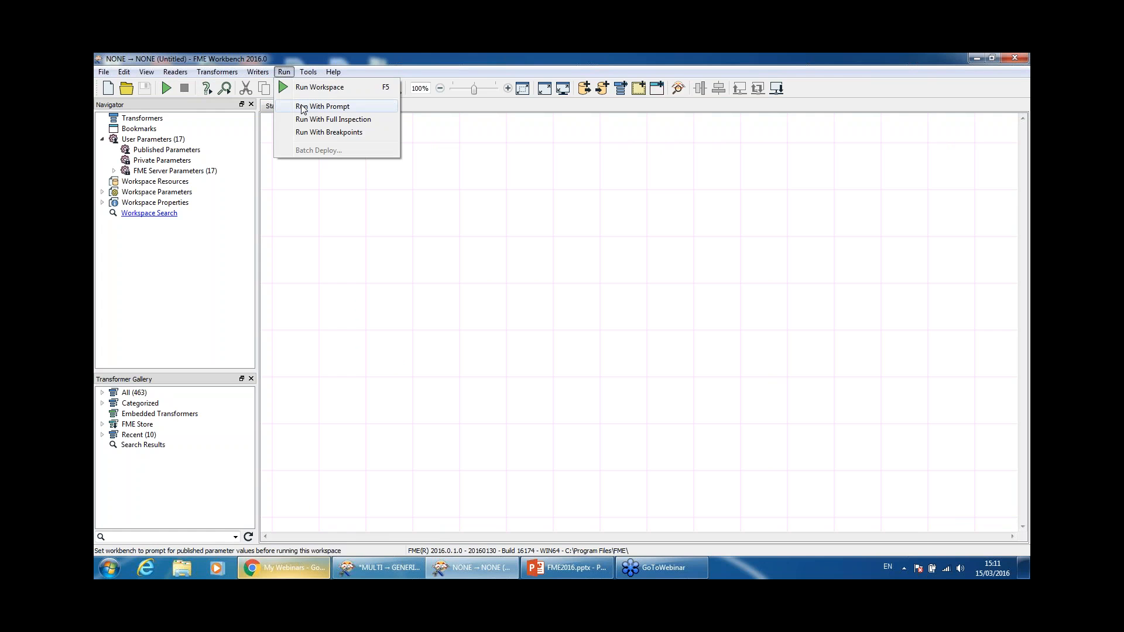
pyautogui.click(304, 107)
pyautogui.click(284, 72)
pyautogui.click(305, 119)
# Step: Check the Run menu options to confirm both settings are enabled
pyautogui.click(287, 72)
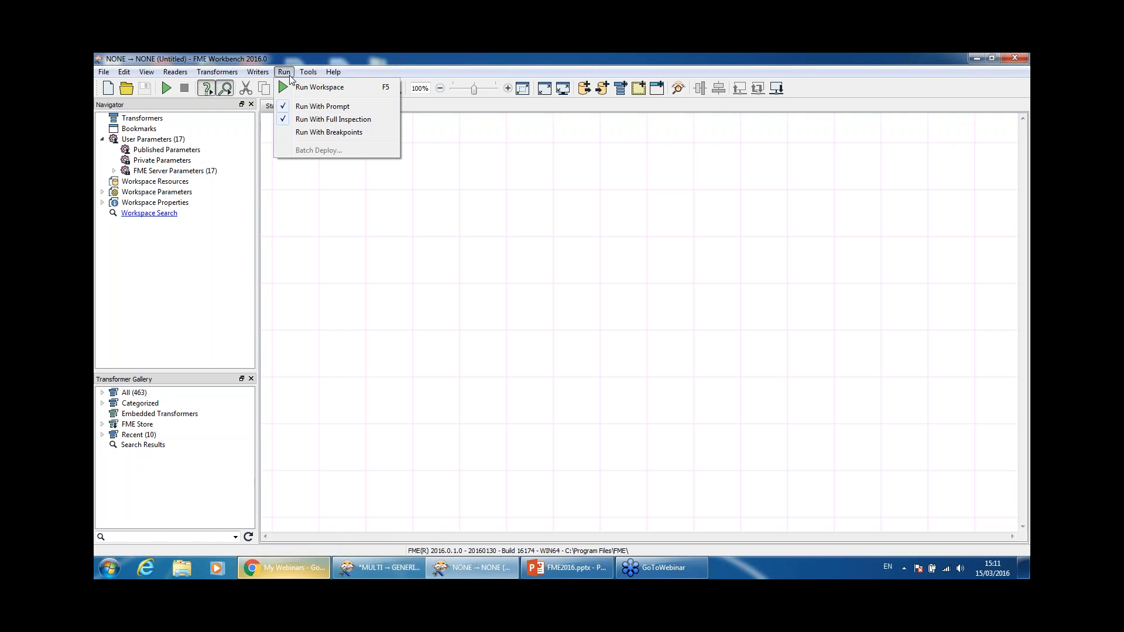
pyautogui.click(284, 73)
pyautogui.click(282, 75)
pyautogui.click(286, 76)
pyautogui.click(287, 75)
pyautogui.click(308, 111)
pyautogui.click(290, 75)
pyautogui.click(301, 112)
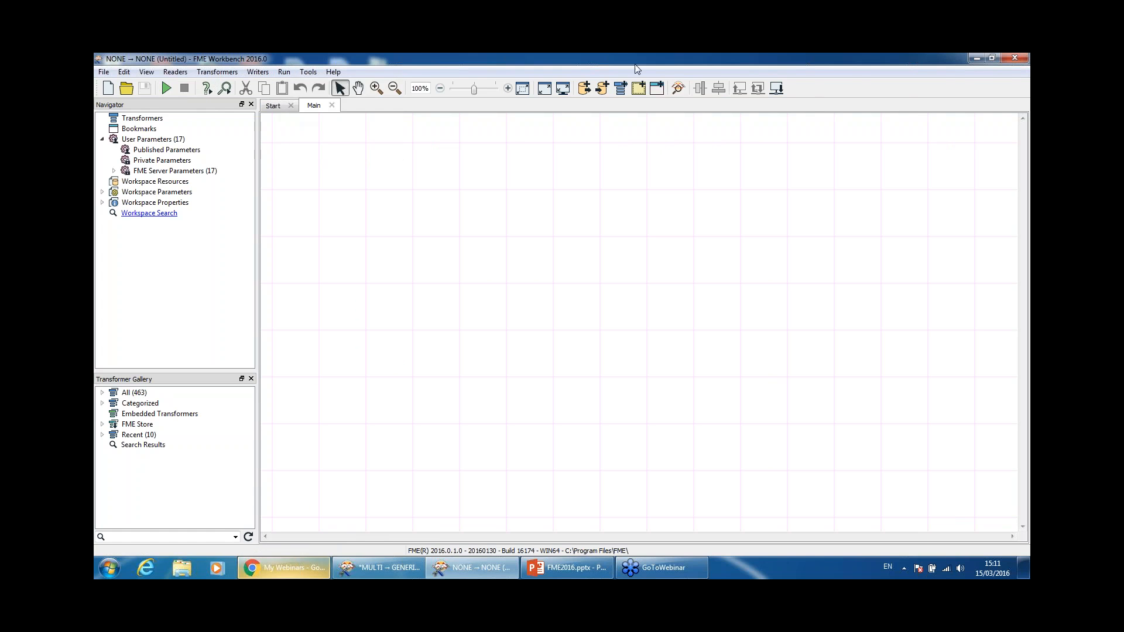
# Step: Customize the toolbar to add Show Bookmark Navigator at its end and apply the change
pyautogui.rightClick(808, 91)
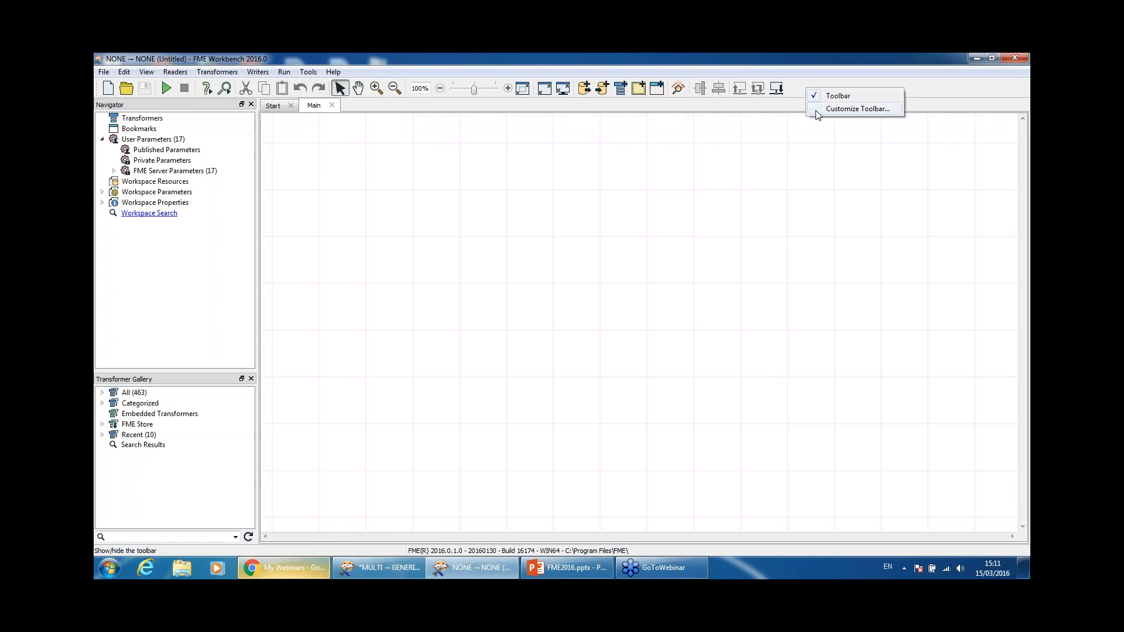
pyautogui.click(813, 109)
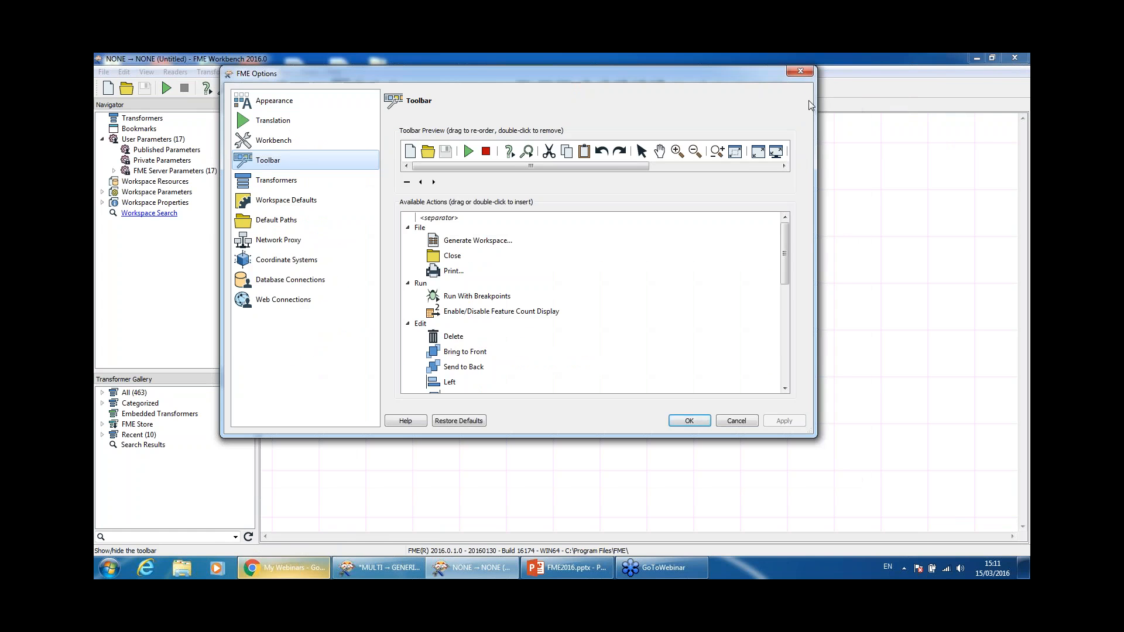
pyautogui.moveTo(785, 236); pyautogui.dragTo(787, 316)
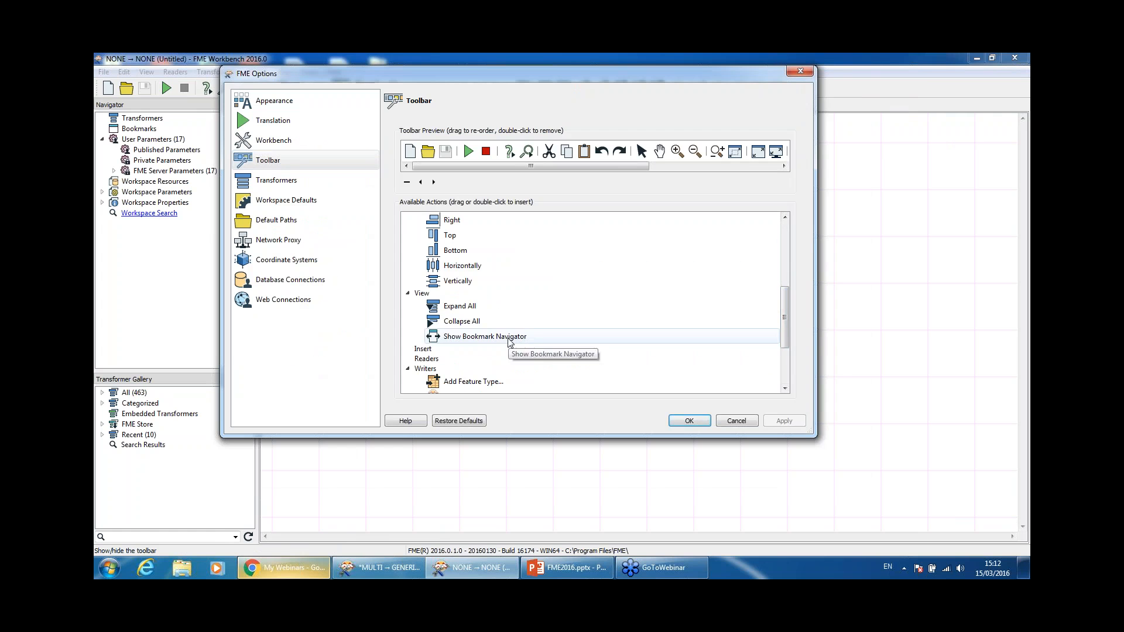
pyautogui.moveTo(510, 343); pyautogui.dragTo(787, 153)
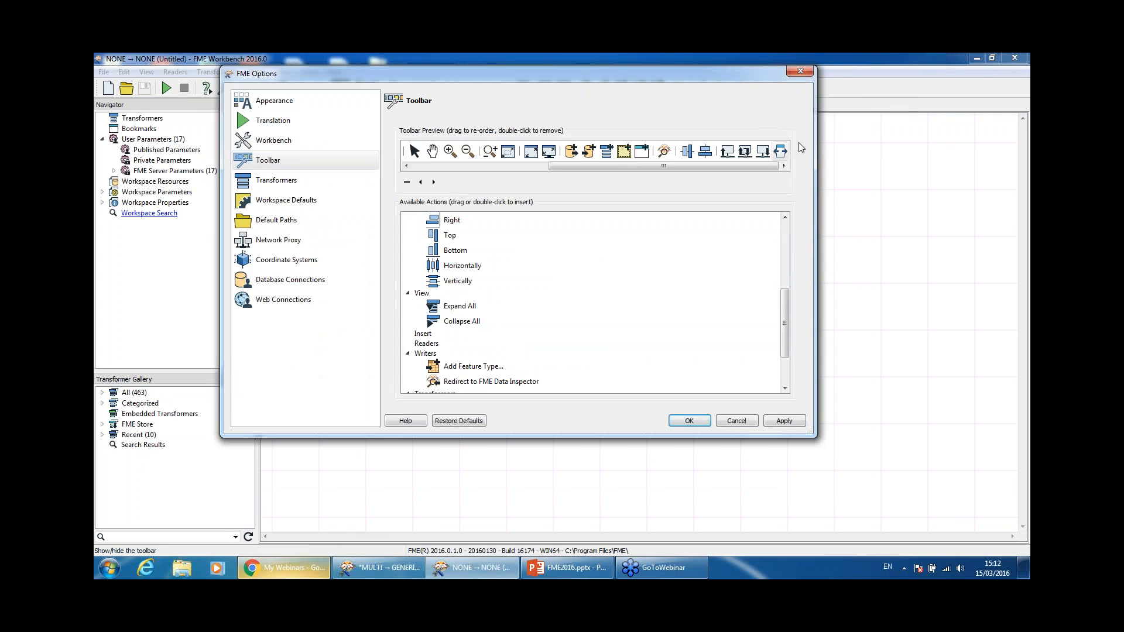
pyautogui.click(788, 420)
pyautogui.click(726, 421)
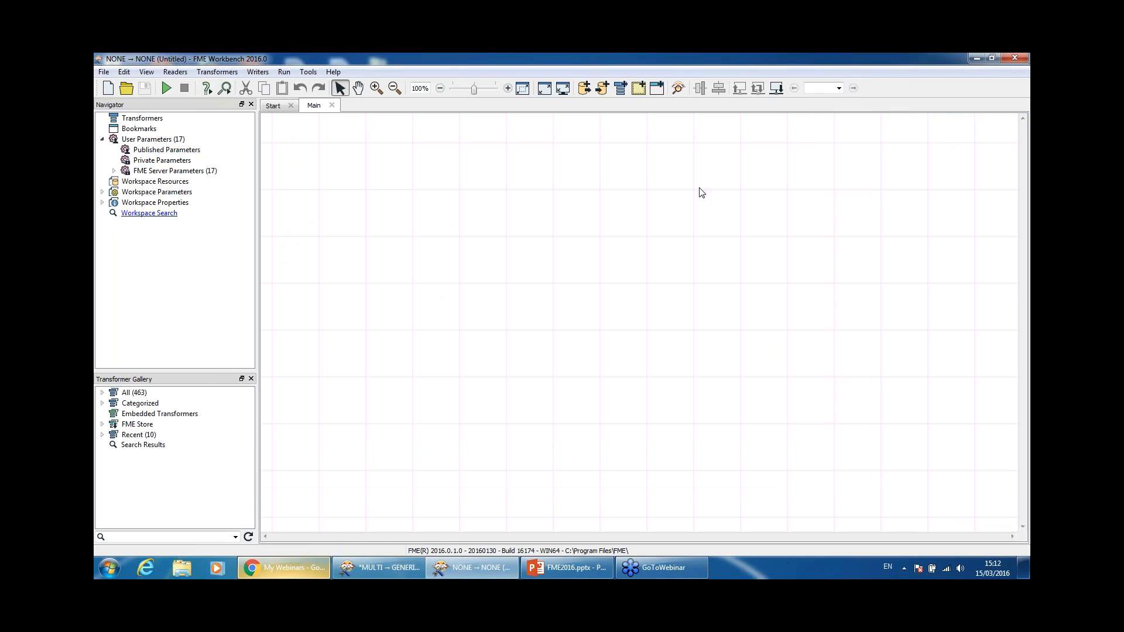
# Step: Add two bookmarks, name one 'test', and move New Bookmark to the upper right
pyautogui.click(658, 89)
pyautogui.write('test')
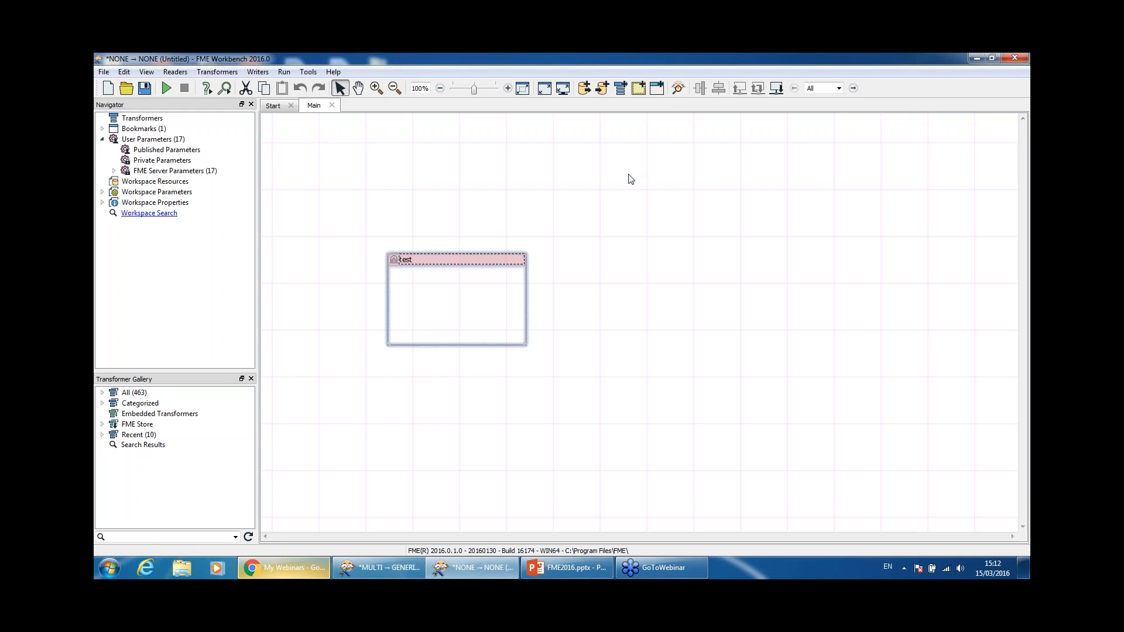
pyautogui.click(640, 252)
pyautogui.click(658, 89)
pyautogui.write('test')
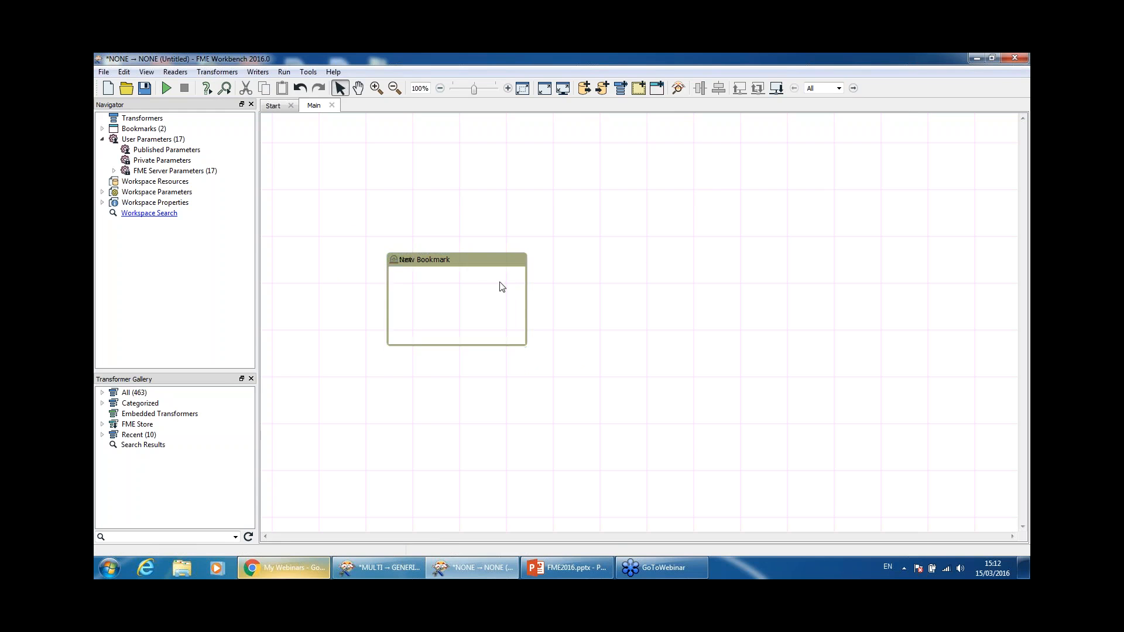
pyautogui.moveTo(502, 269); pyautogui.dragTo(747, 198)
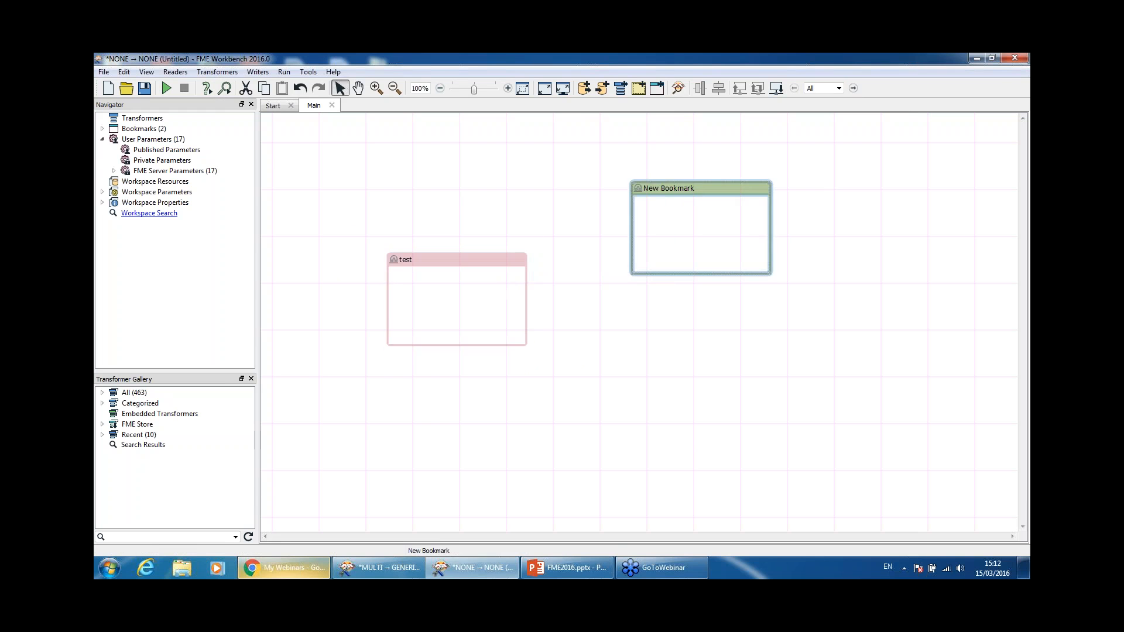
# Step: Jump between New Bookmark and test with the bookmark navigator, then zoom out to both
pyautogui.click(839, 92)
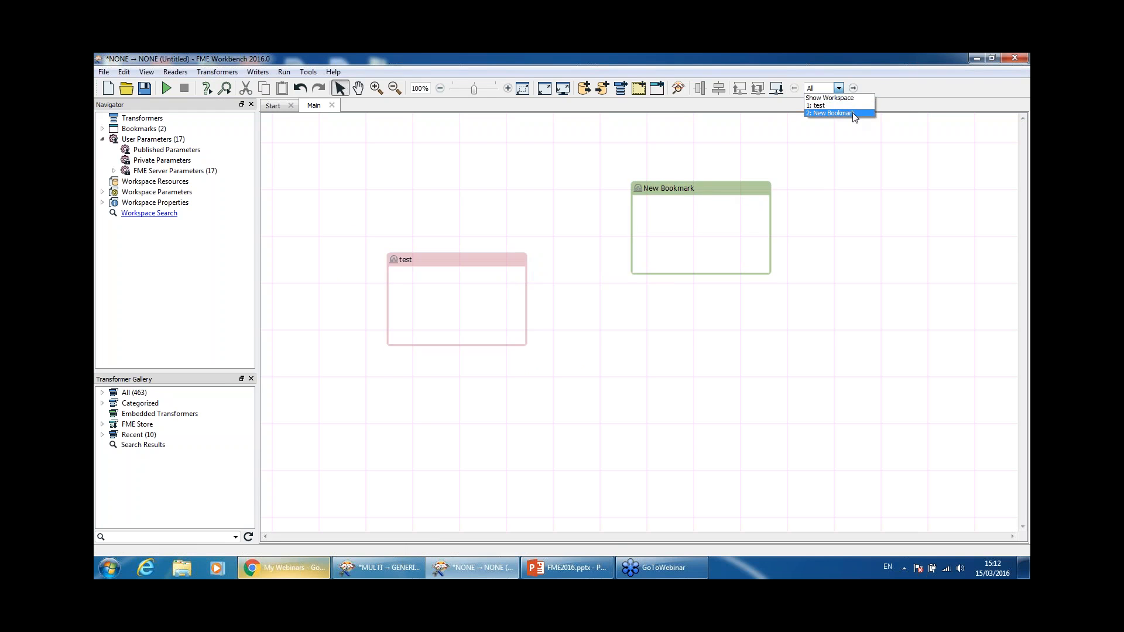
pyautogui.click(852, 112)
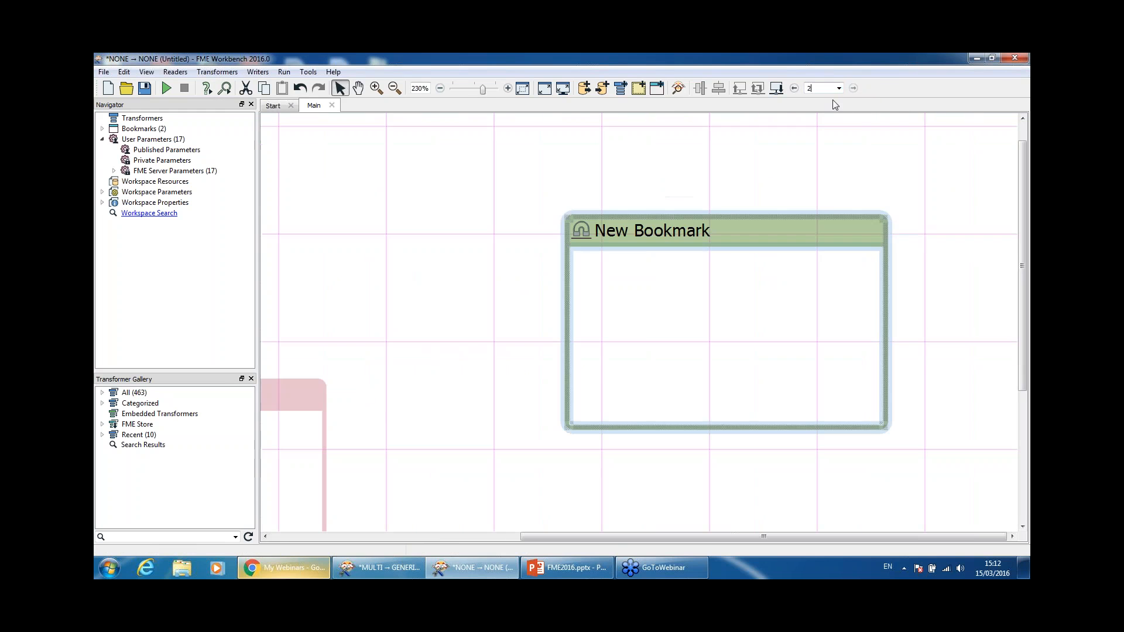
pyautogui.click(839, 88)
pyautogui.click(829, 105)
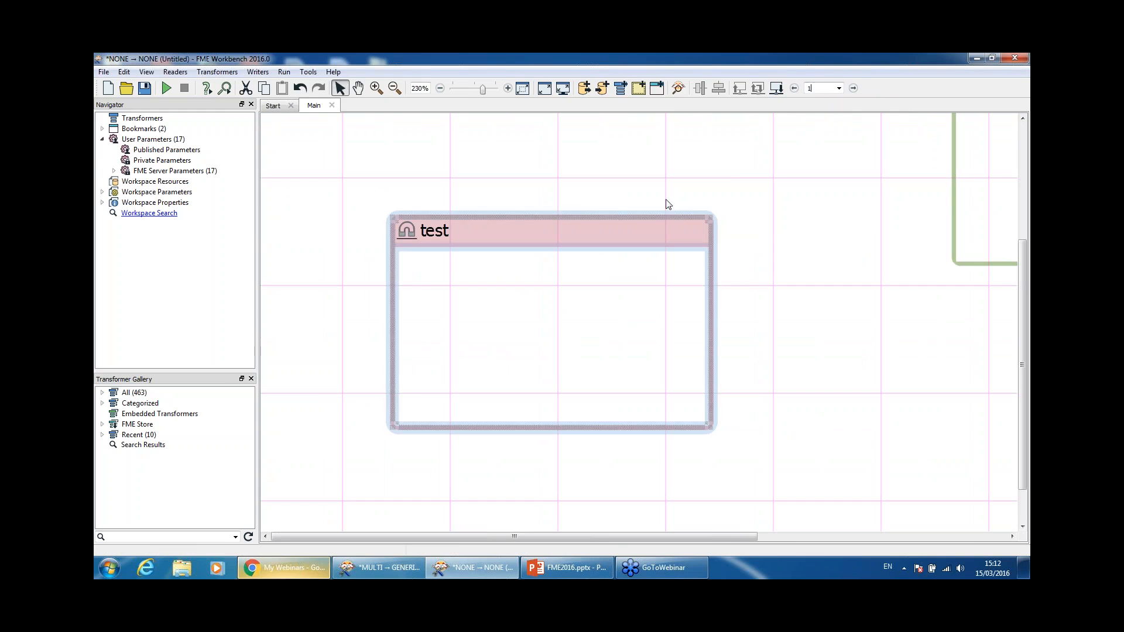
pyautogui.moveTo(652, 230); pyautogui.dragTo(663, 139)
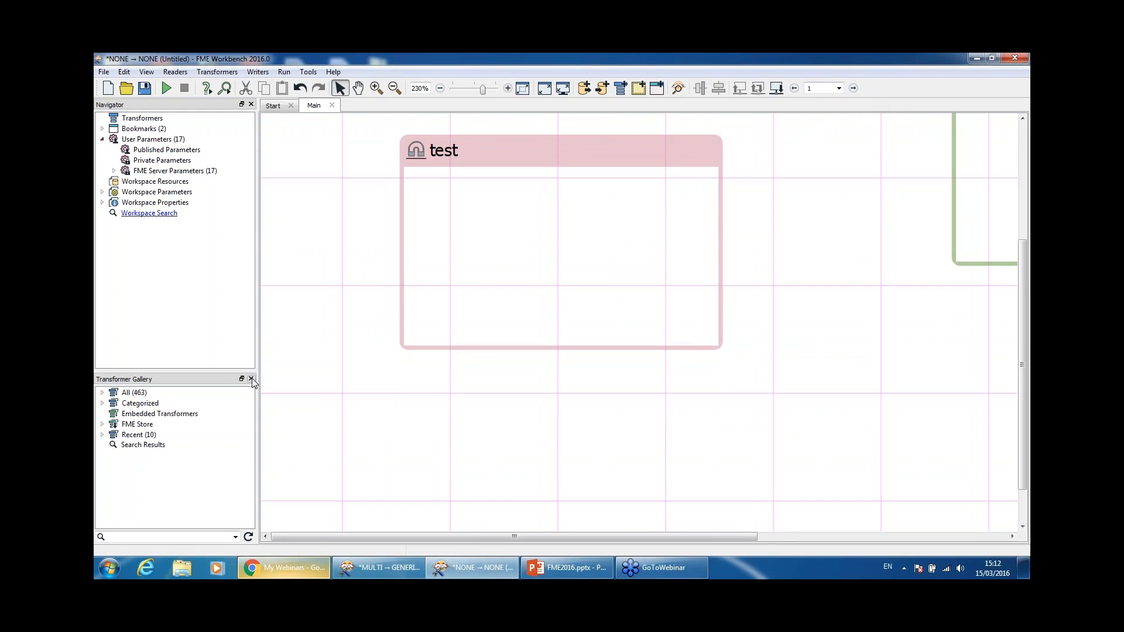
pyautogui.click(525, 157)
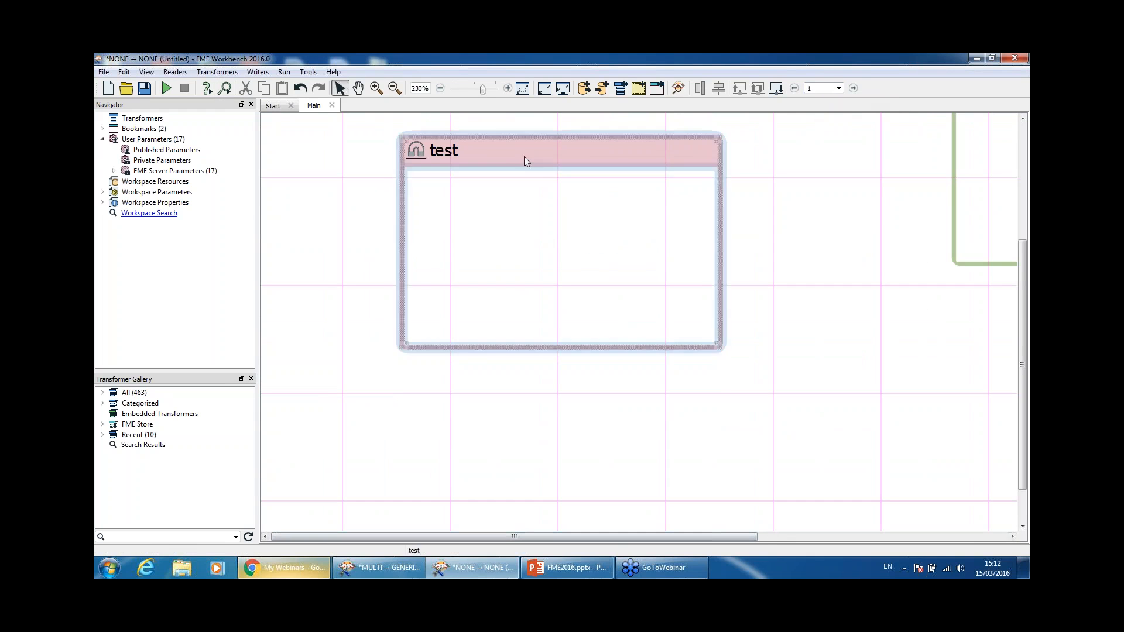
pyautogui.click(563, 88)
pyautogui.click(563, 75)
pyautogui.click(543, 89)
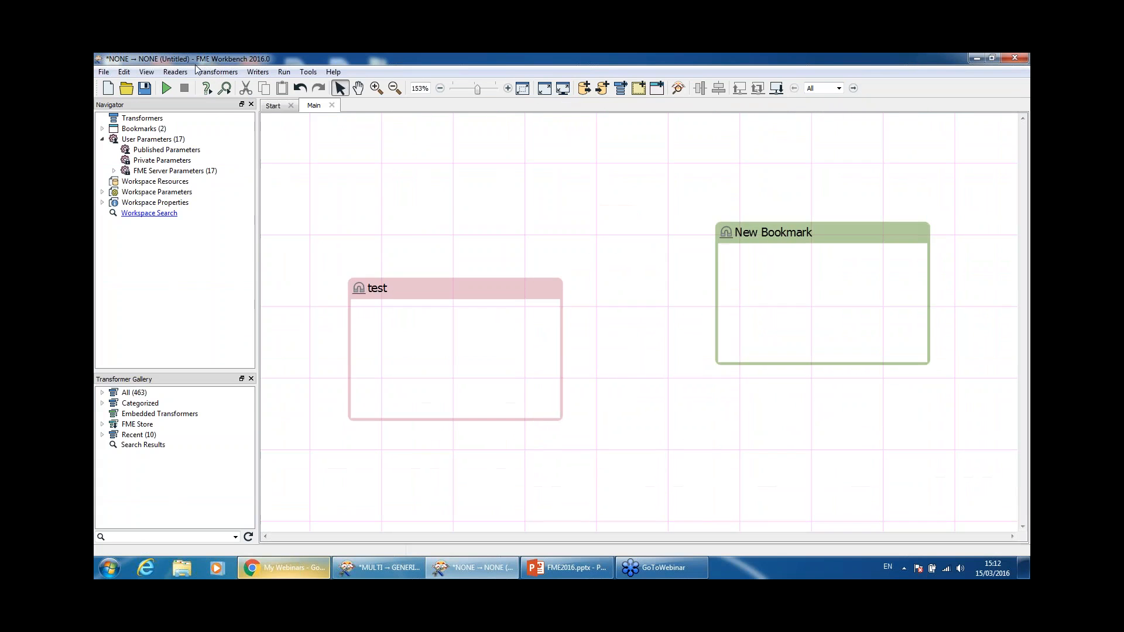
# Step: Show the Translation Log panel from View > Windows
pyautogui.click(147, 72)
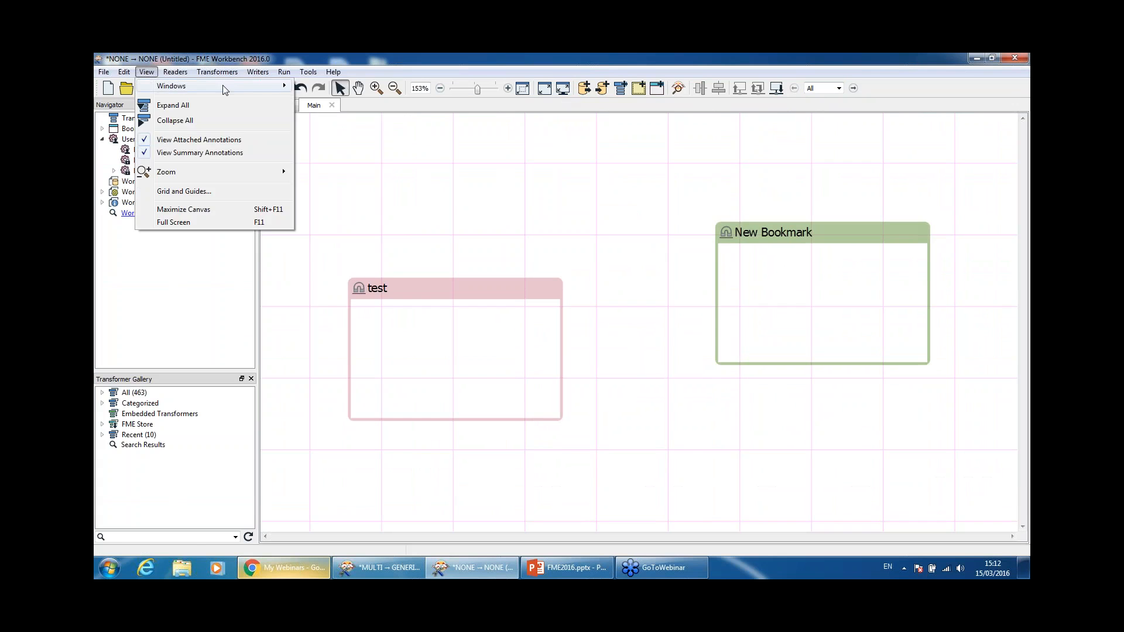
pyautogui.moveTo(225, 89)
pyautogui.click(346, 115)
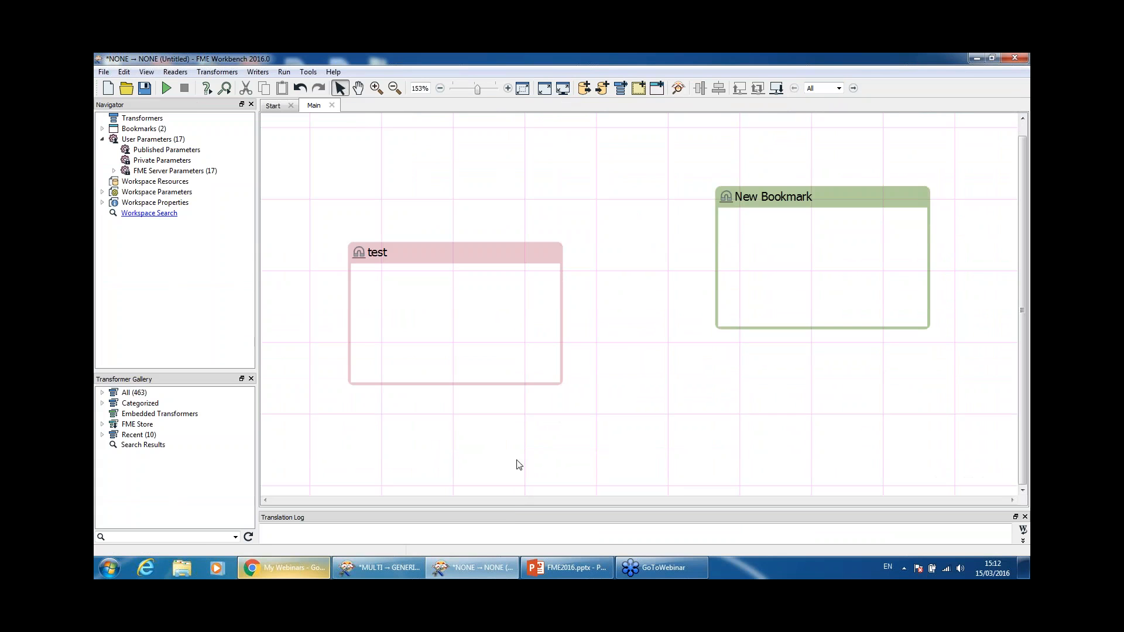
# Step: Enlarge the Translation Log panel and show the History panel
pyautogui.moveTo(514, 507); pyautogui.dragTo(521, 322)
pyautogui.click(147, 71)
pyautogui.moveTo(234, 86)
pyautogui.click(363, 128)
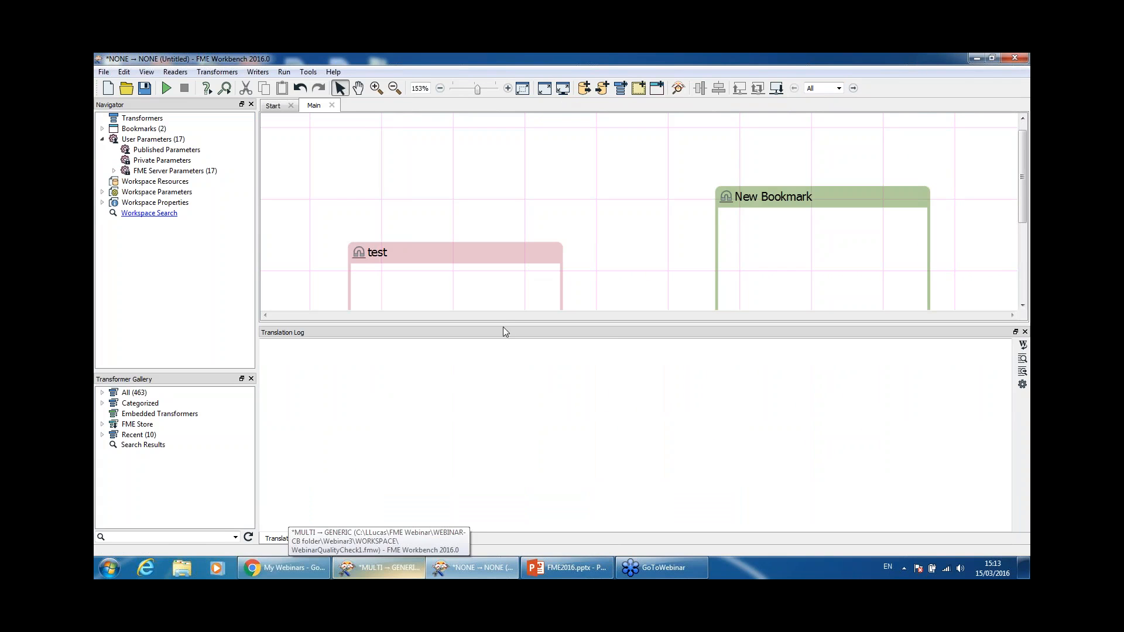
# Step: Place the test and New Bookmark bookmarks side by side, then open Help > FME Workbench
pyautogui.moveTo(504, 331); pyautogui.dragTo(507, 375)
pyautogui.moveTo(483, 259); pyautogui.dragTo(497, 198)
pyautogui.moveTo(779, 197); pyautogui.dragTo(688, 192)
pyautogui.click(685, 168)
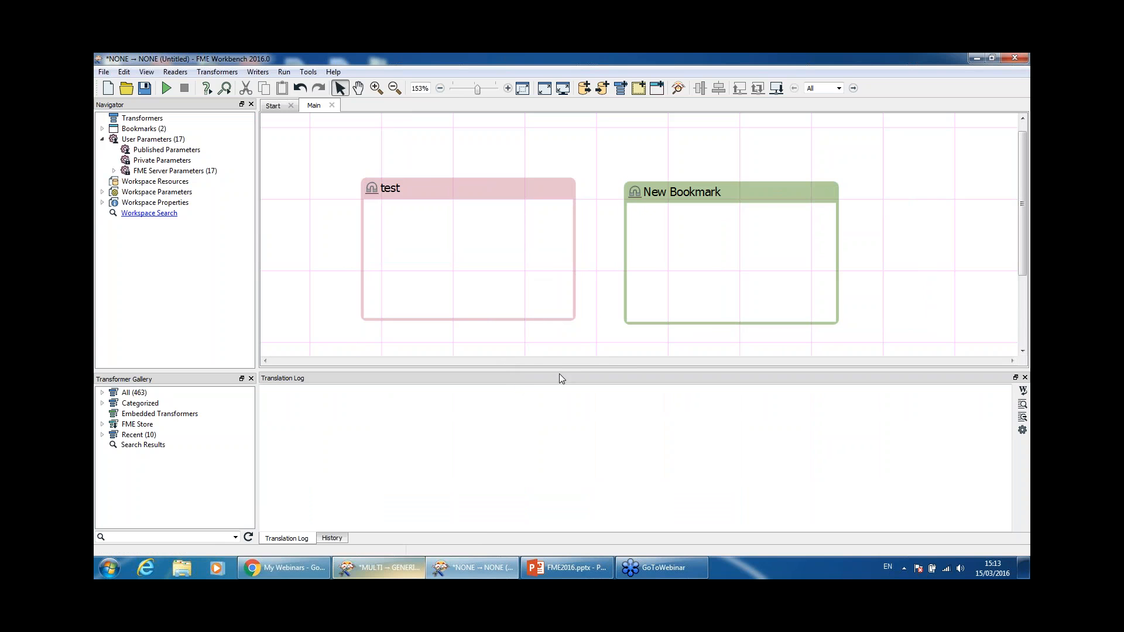
pyautogui.moveTo(560, 373); pyautogui.dragTo(573, 340)
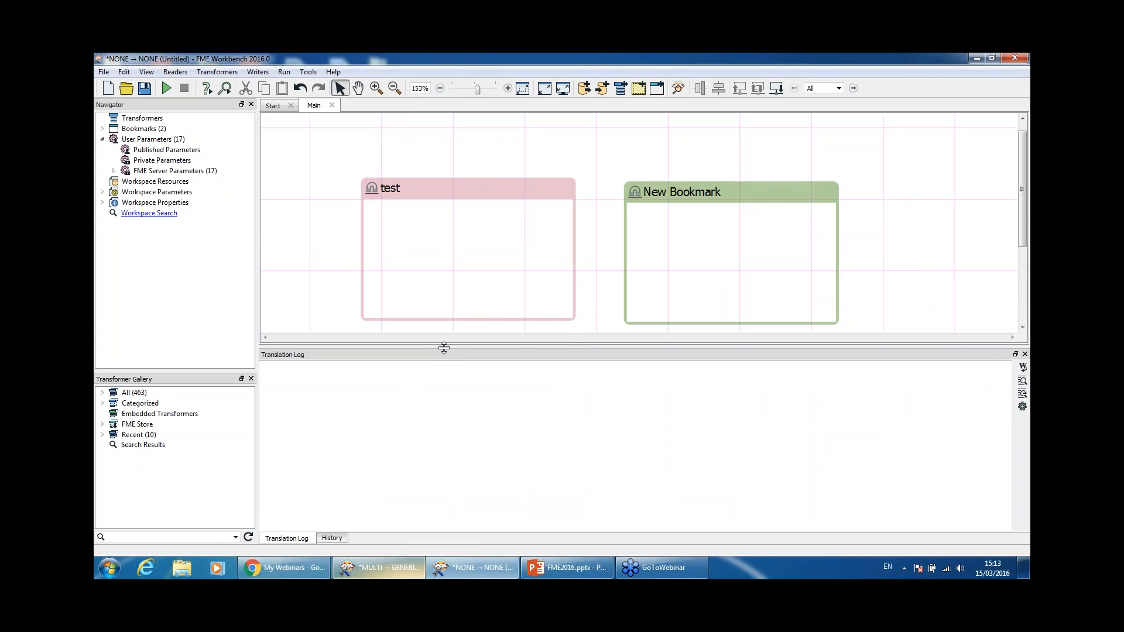
pyautogui.moveTo(444, 348); pyautogui.dragTo(449, 363)
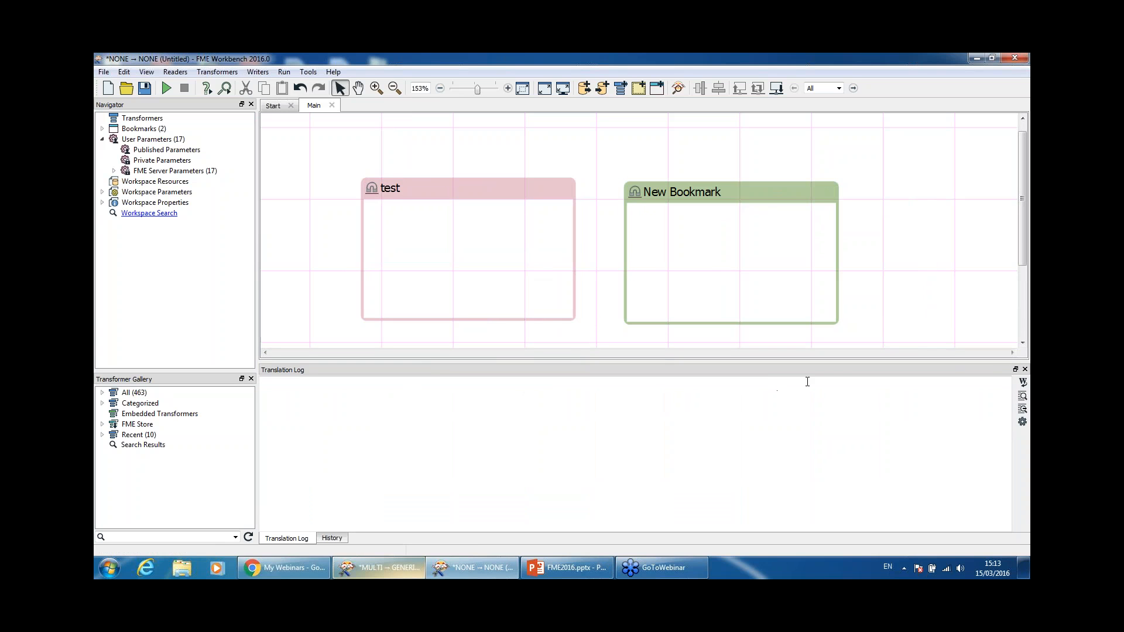
pyautogui.click(333, 71)
pyautogui.click(355, 98)
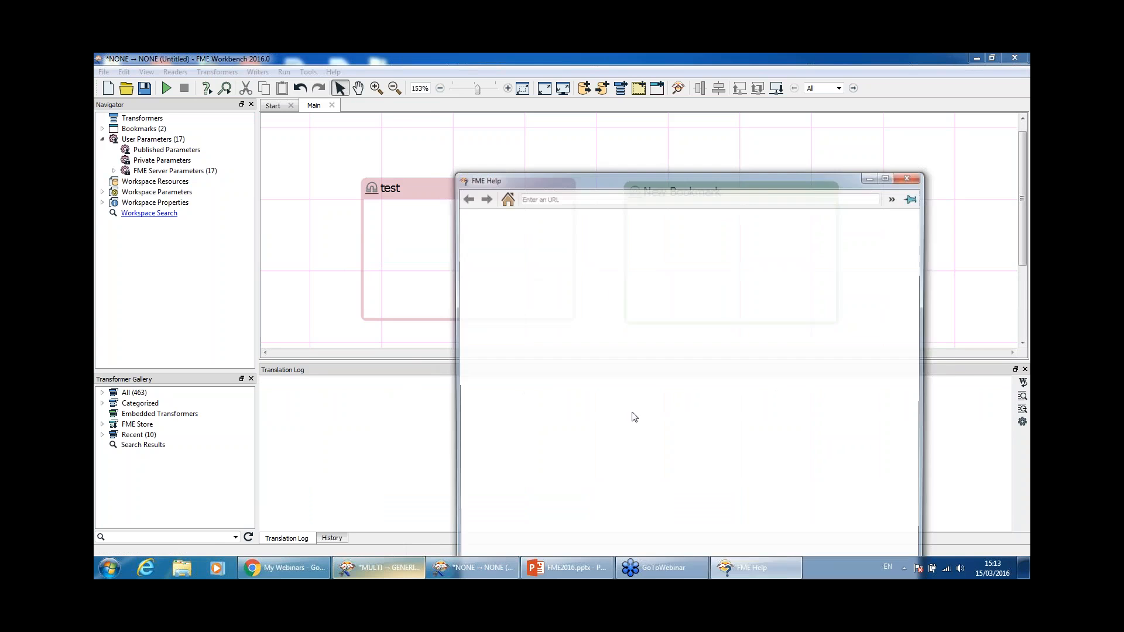
# Step: View help for the Calculators, Collectors and Coordinate Systems transformer categories
pyautogui.moveTo(648, 172); pyautogui.dragTo(585, 101)
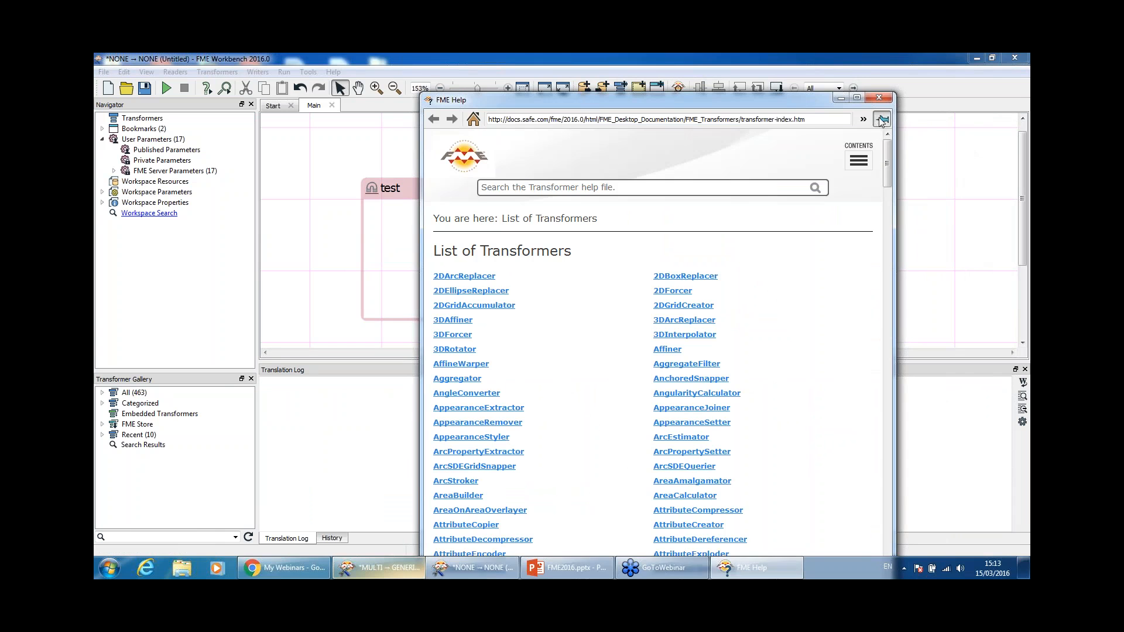
pyautogui.click(103, 404)
pyautogui.click(164, 425)
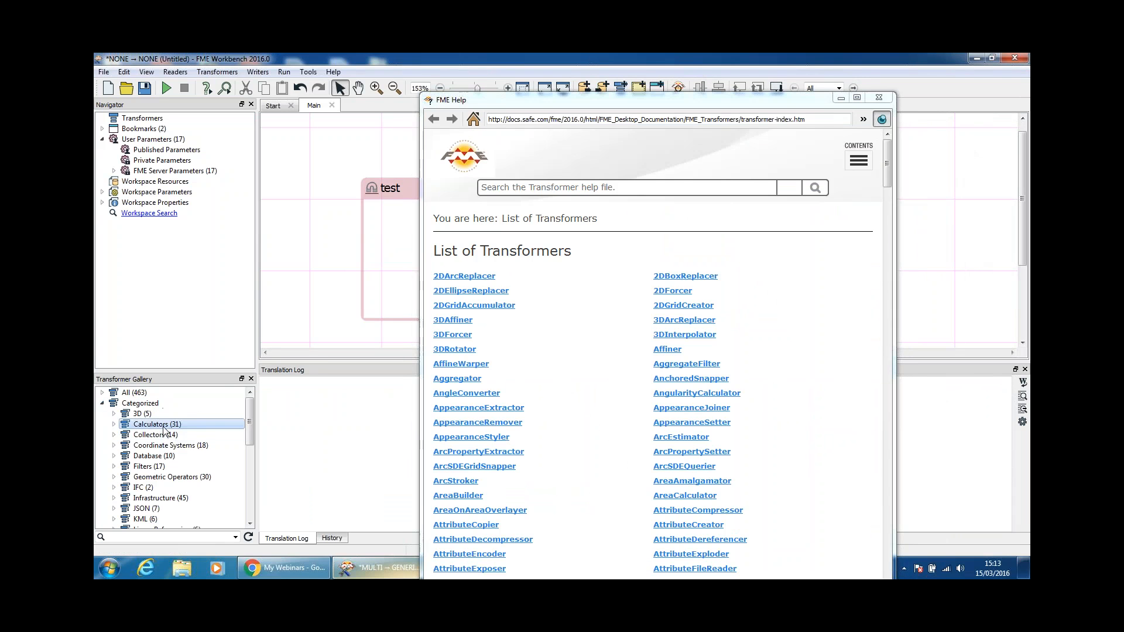
pyautogui.click(162, 436)
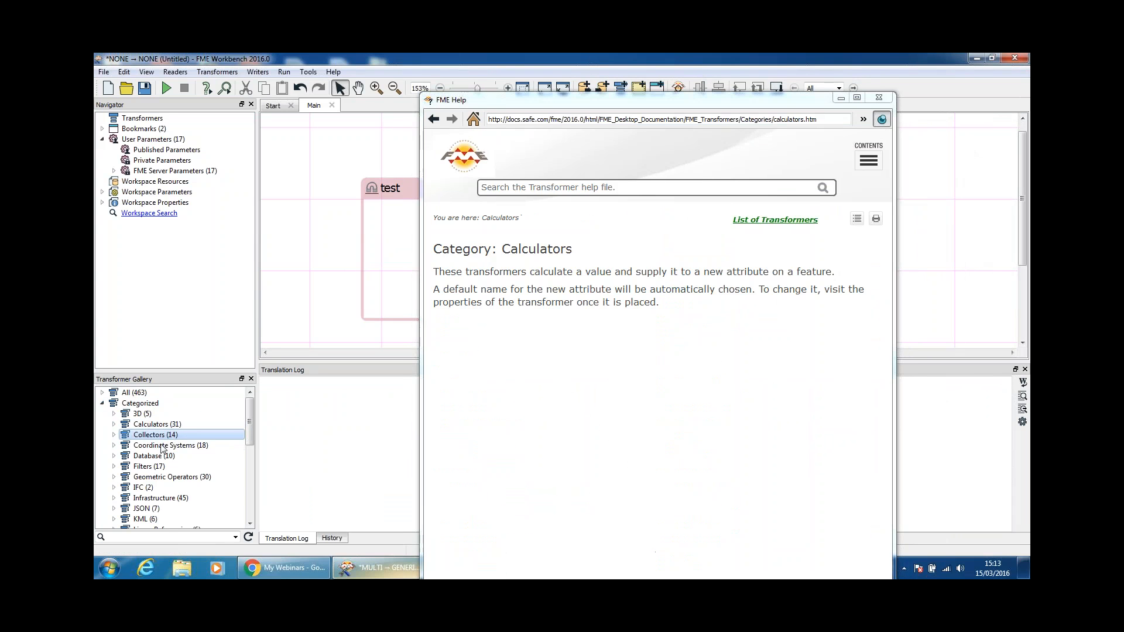
pyautogui.click(174, 446)
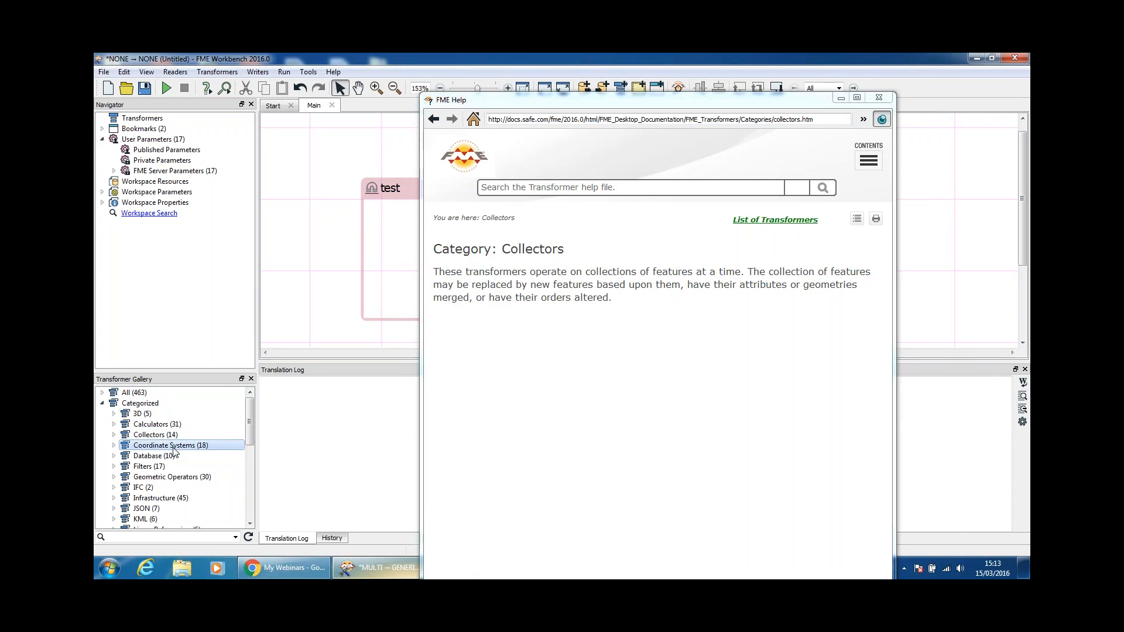
# Step: Resize the FME Help window, then close it
pyautogui.moveTo(585, 102); pyautogui.dragTo(607, 139)
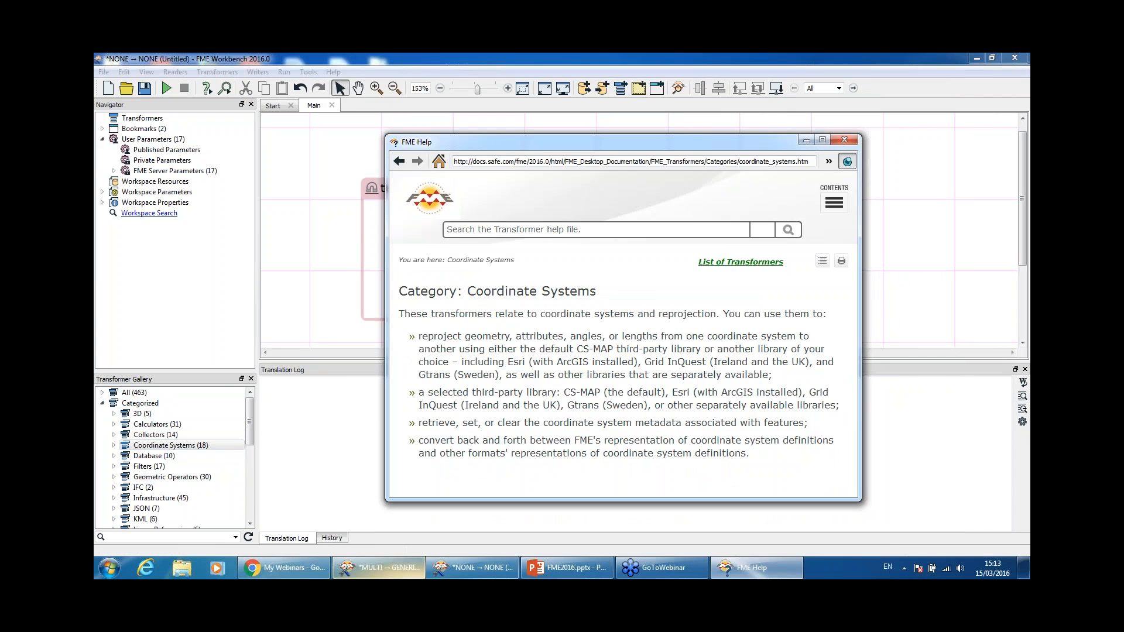
pyautogui.moveTo(782, 128); pyautogui.dragTo(782, 111)
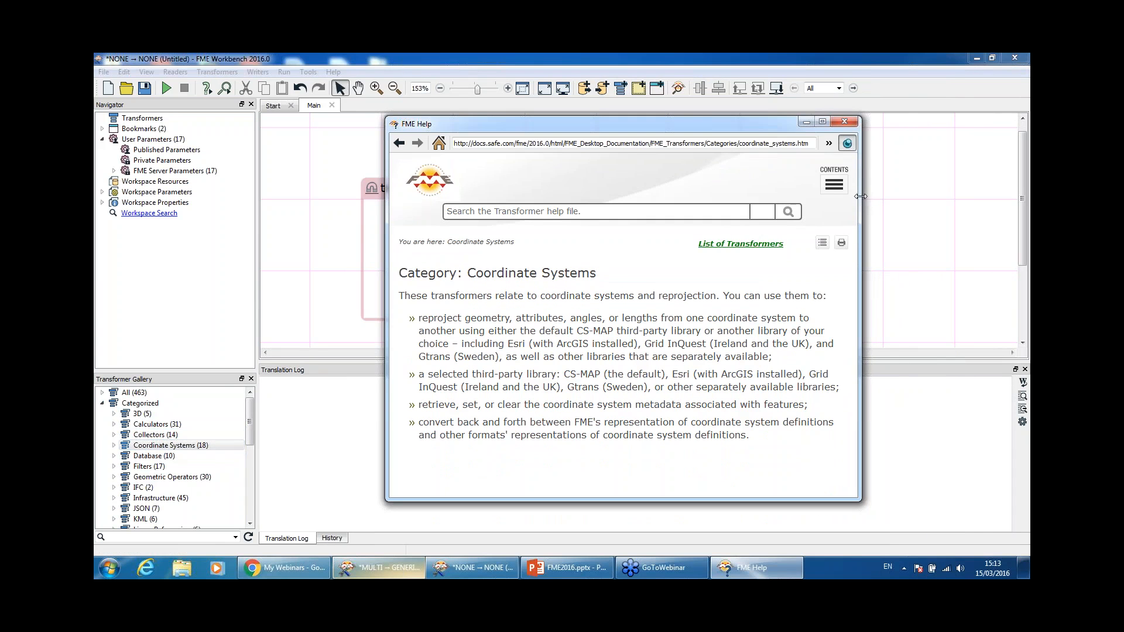
pyautogui.moveTo(864, 195)
pyautogui.mouseDown()
pyautogui.moveTo(914, 196)
pyautogui.moveTo(878, 197)
pyautogui.mouseUp()
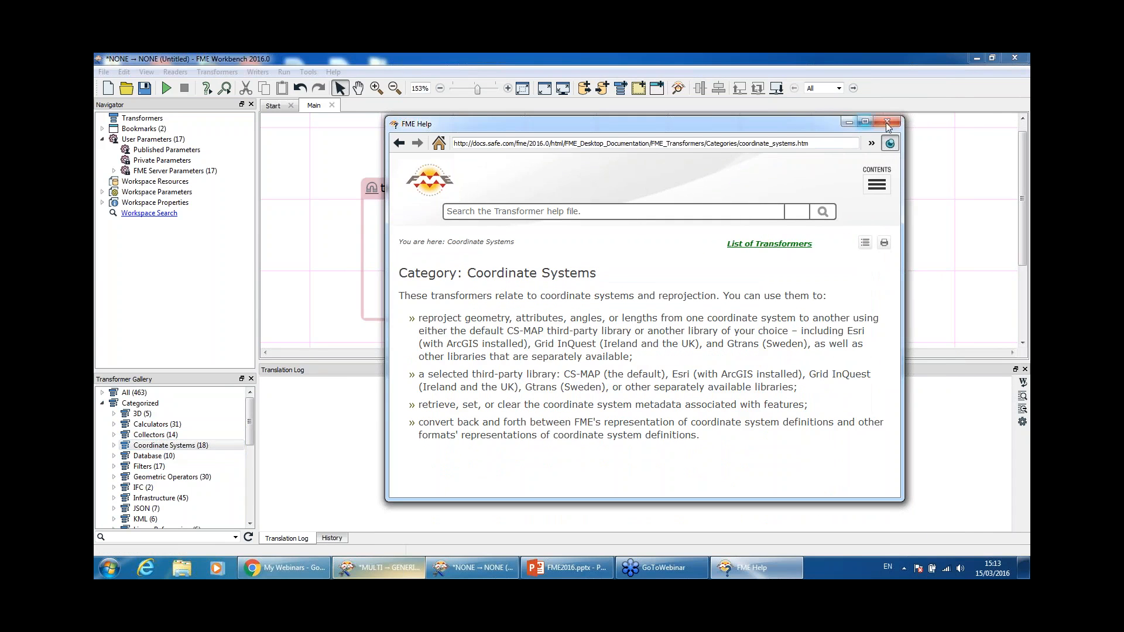
pyautogui.click(862, 125)
pyautogui.click(335, 72)
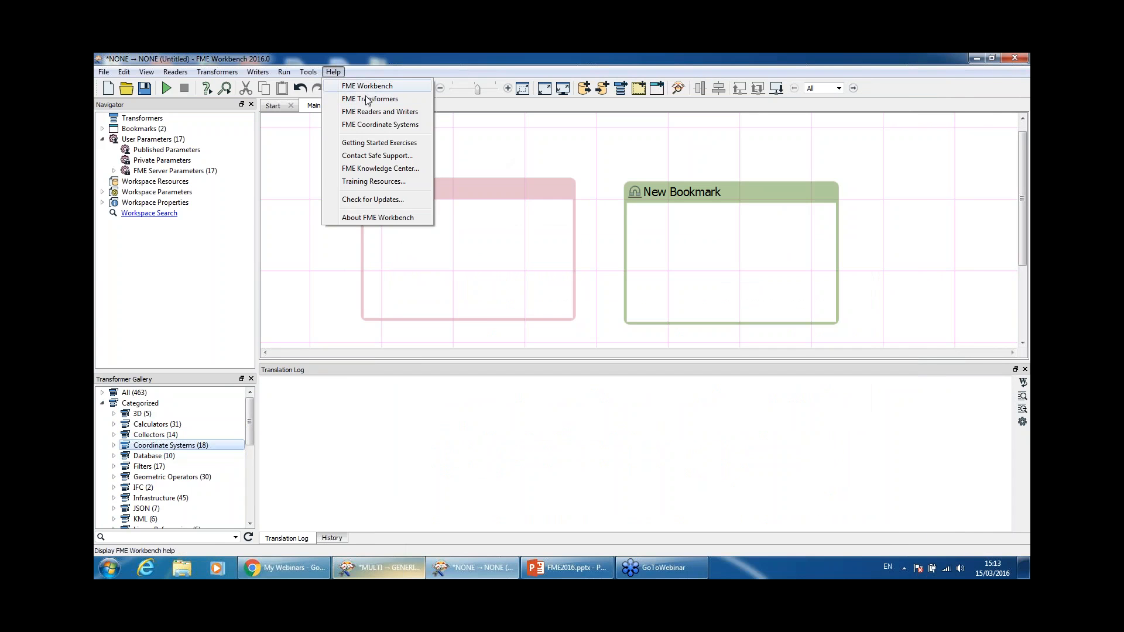
# Step: Quick-add a Tester transformer to the canvas and open its parameters
pyautogui.click(480, 279)
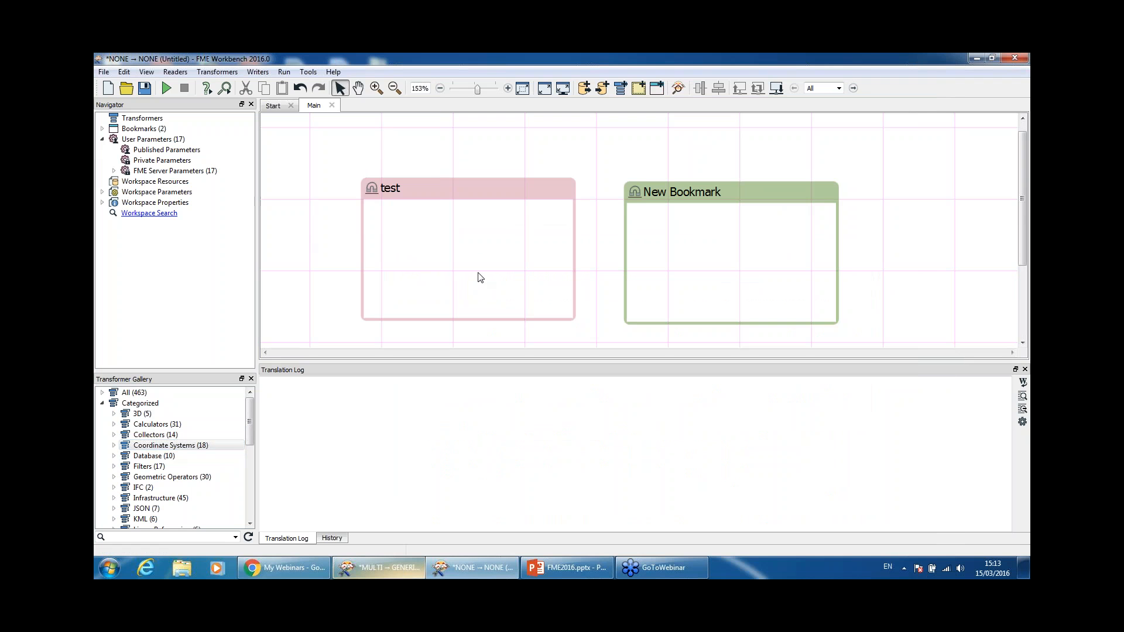
pyautogui.write('creator')
pyautogui.press('Escape')
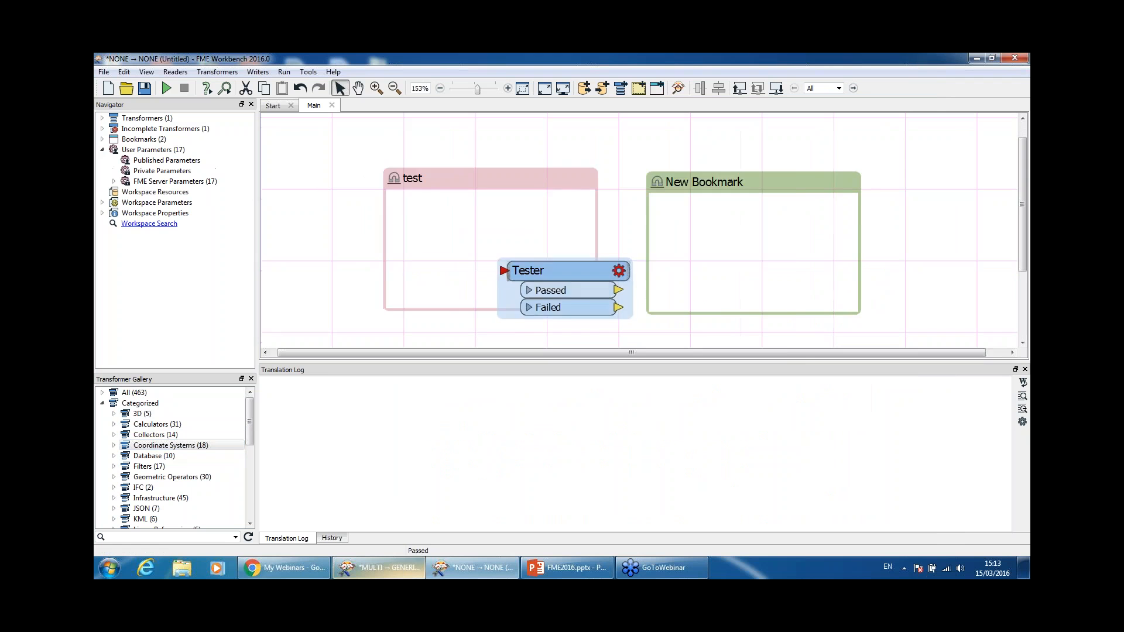
pyautogui.doubleClick(584, 282)
# Step: View the Tester help page full screen, close it, and cancel the Tester parameters
pyautogui.click(355, 436)
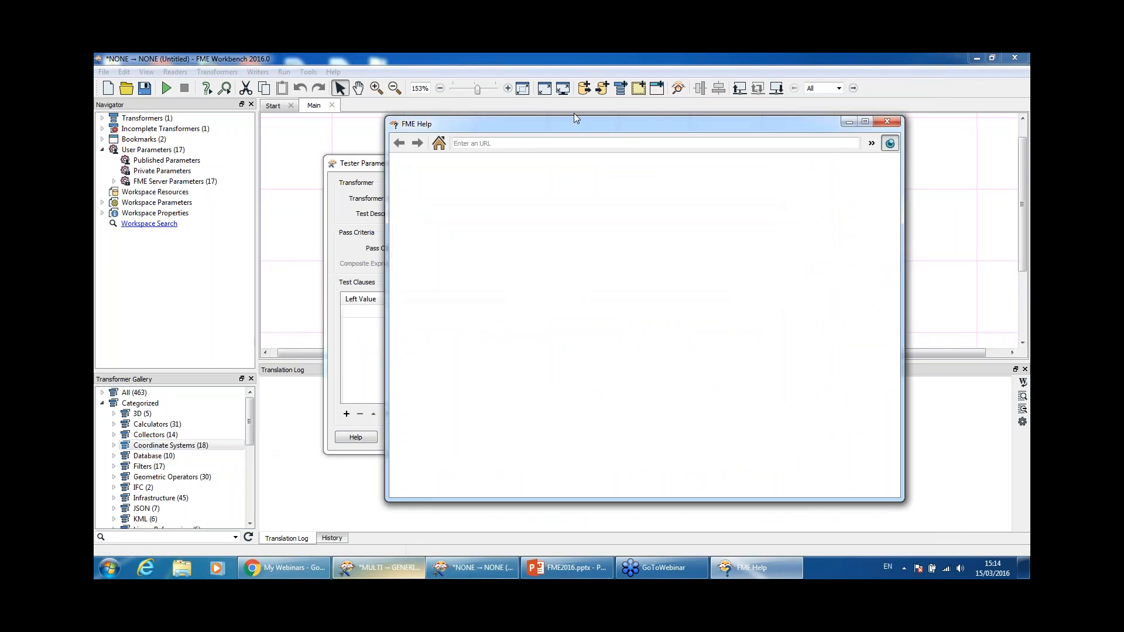
pyautogui.click(866, 121)
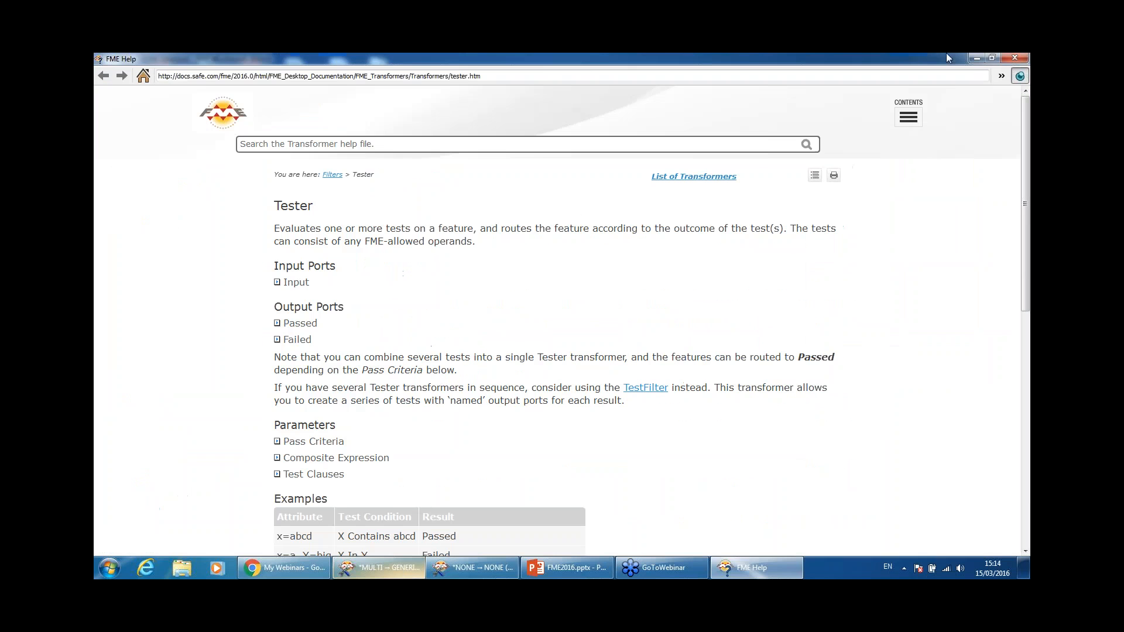
pyautogui.click(1015, 57)
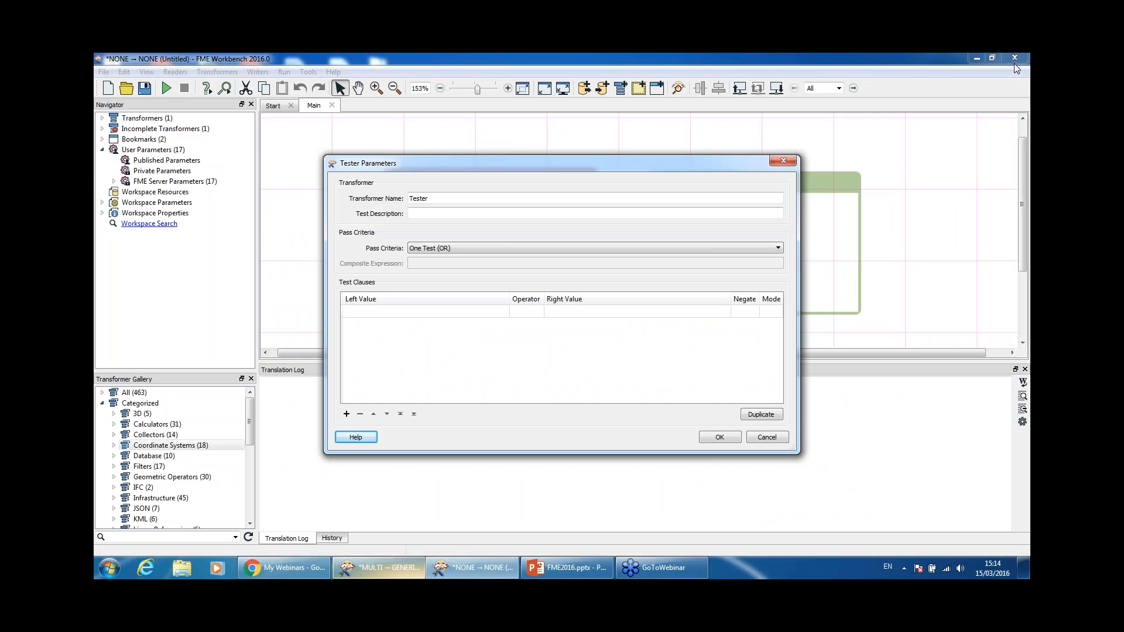
pyautogui.click(782, 439)
# Step: Delete the Tester transformer and both the New Bookmark and test bookmarks
pyautogui.press('Delete')
pyautogui.click(703, 183)
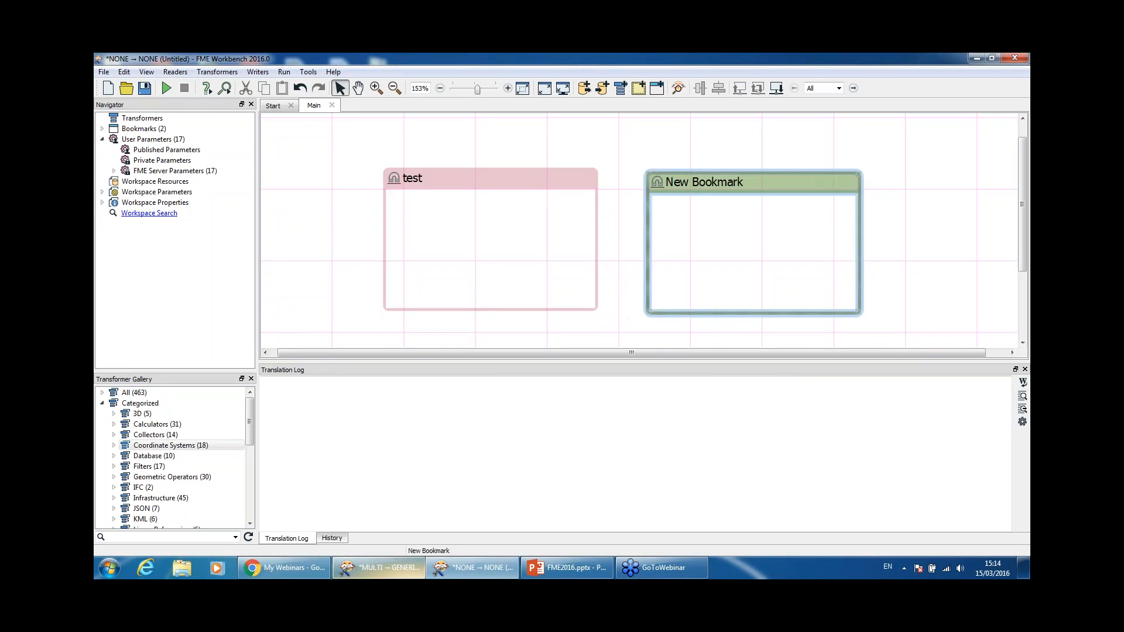
pyautogui.press('Delete')
pyautogui.click(496, 182)
pyautogui.press('Delete')
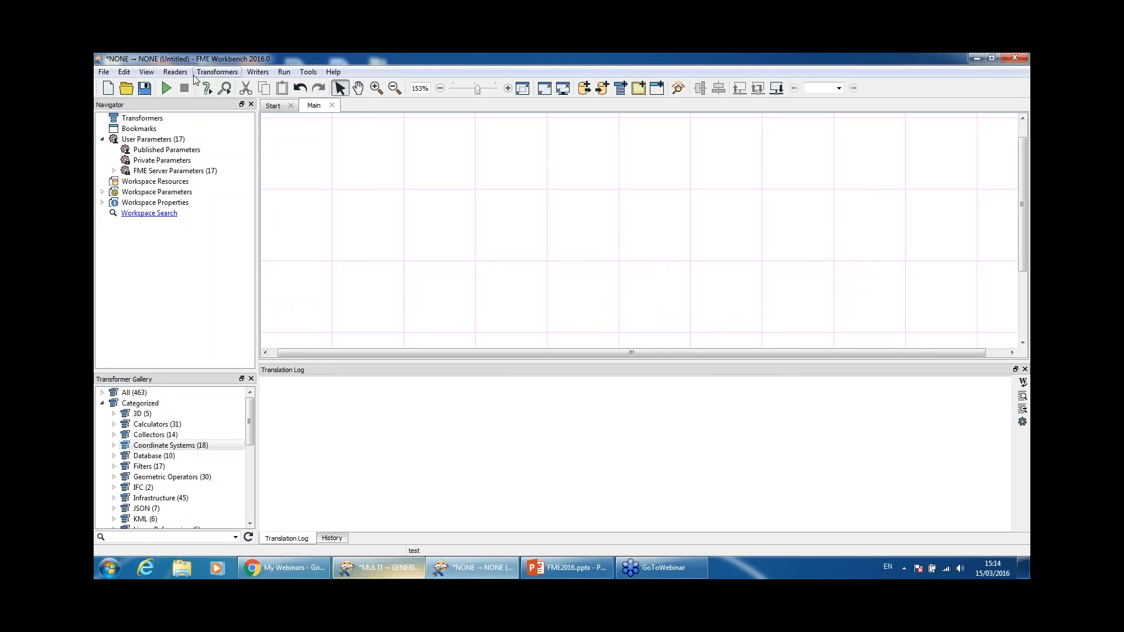
pyautogui.click(217, 72)
# Step: Start a new reader with FME Workspace (FMW) as the format
pyautogui.click(193, 87)
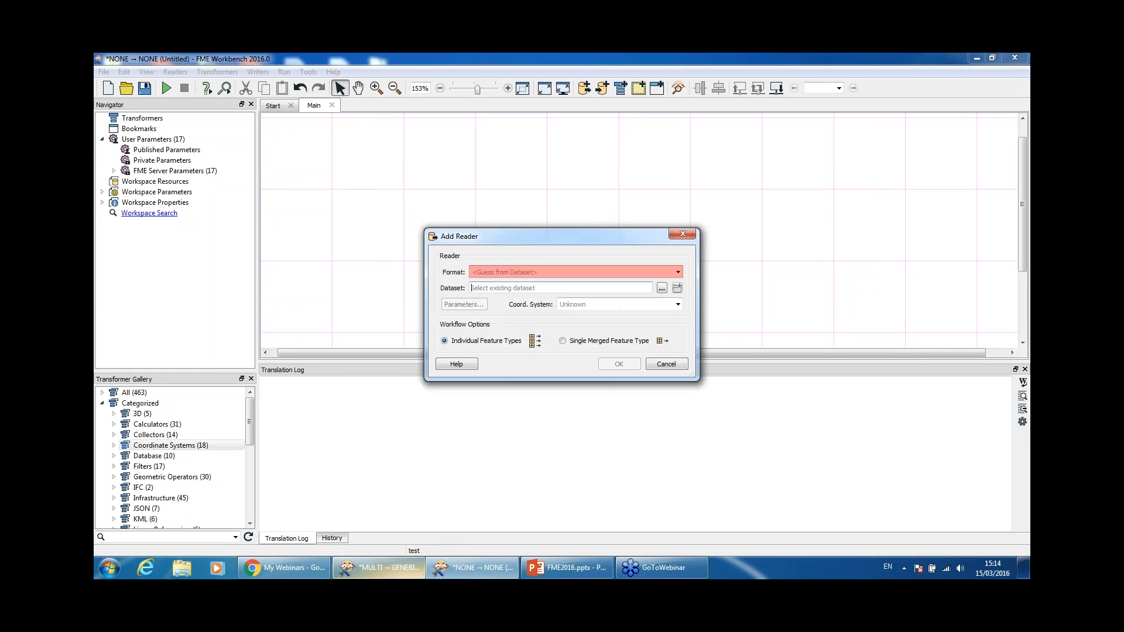
pyautogui.write('fmw')
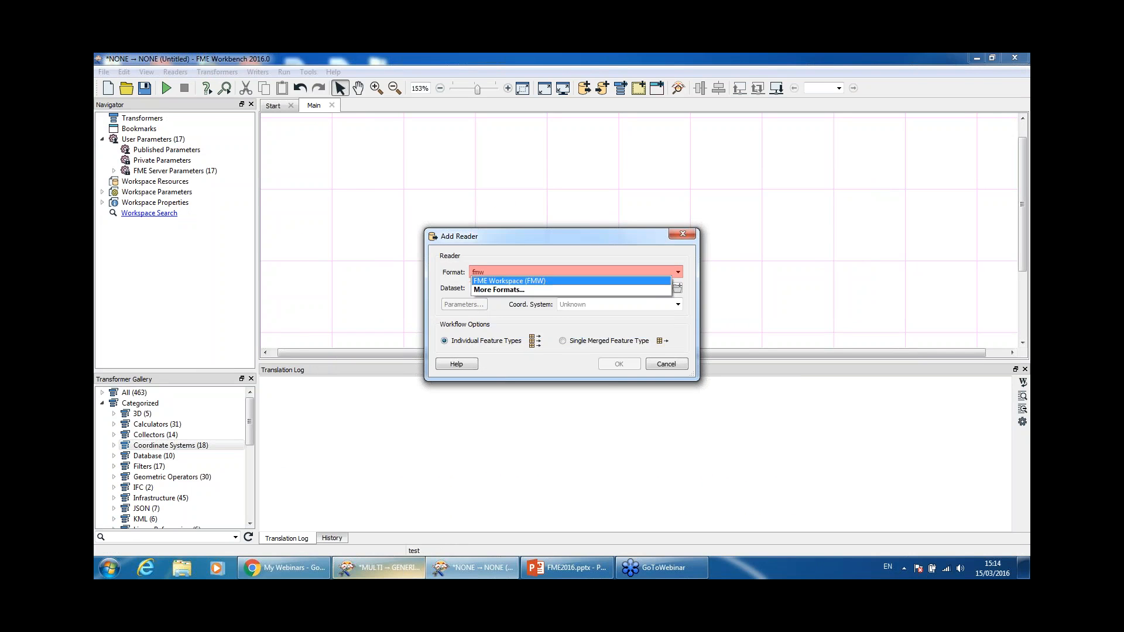
pyautogui.click(551, 285)
pyautogui.moveTo(577, 233); pyautogui.dragTo(561, 177)
pyautogui.moveTo(694, 337); pyautogui.dragTo(725, 363)
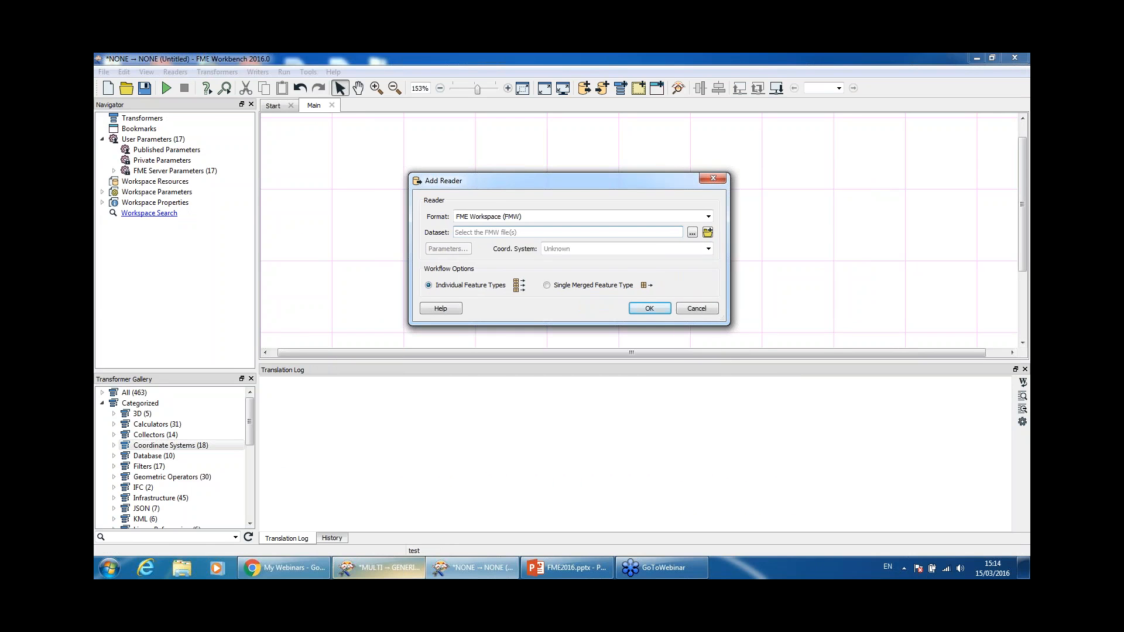
# Step: Select all three .fmw files in the TestWorkspaces folder as the reader dataset
pyautogui.click(693, 233)
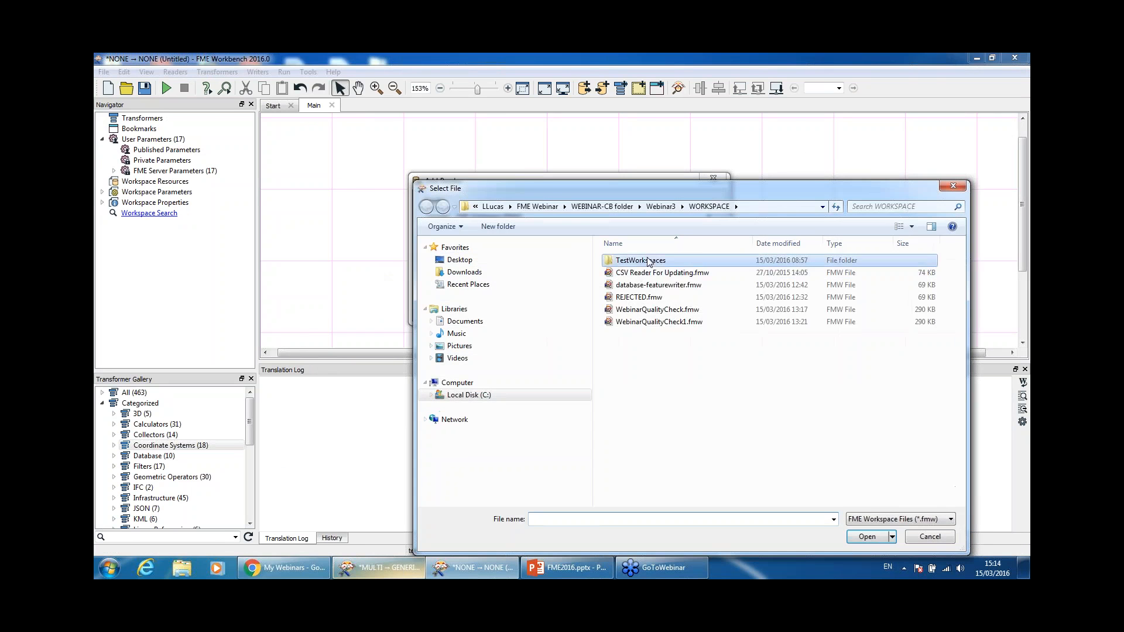
pyautogui.doubleClick(650, 263)
pyautogui.click(634, 264)
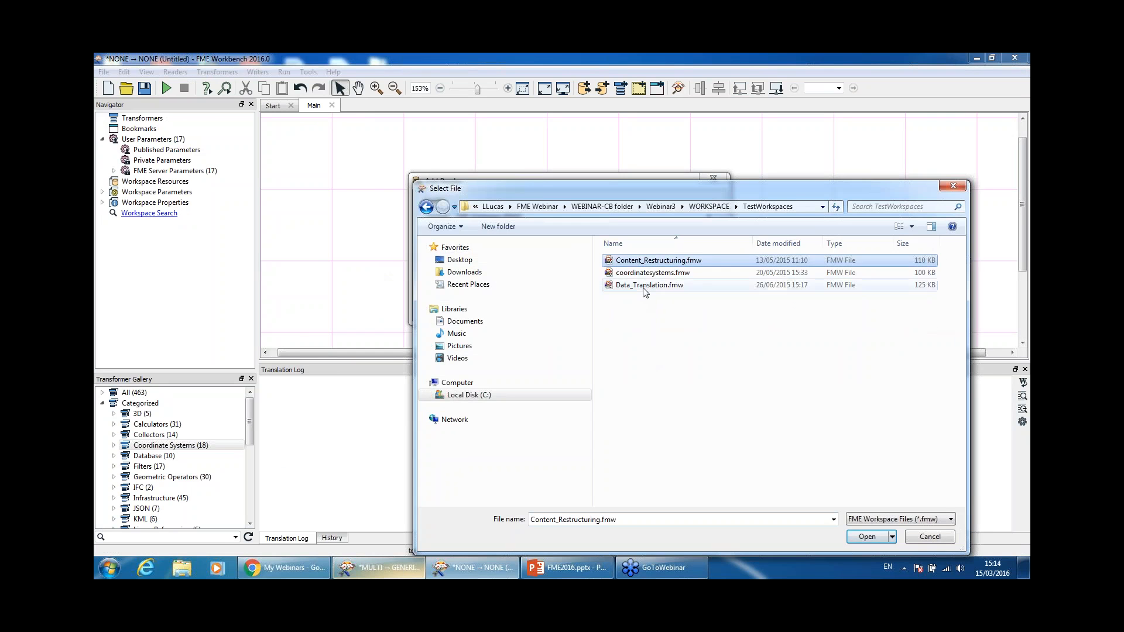
pyautogui.keyDown('shift'); pyautogui.click(643, 287); pyautogui.keyUp('shift')
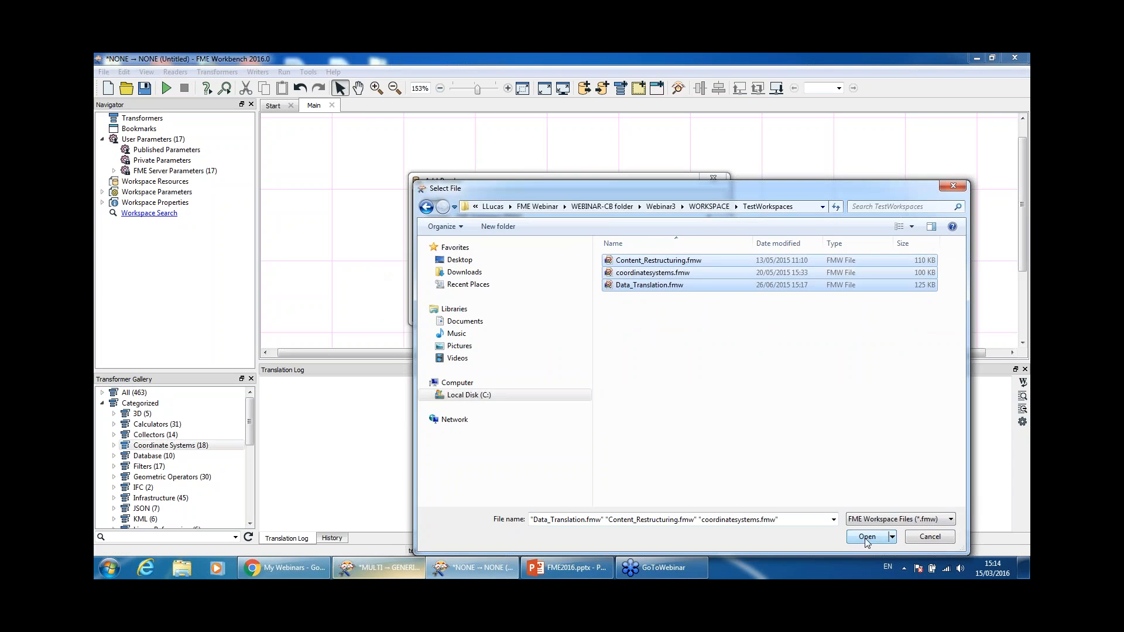
pyautogui.click(864, 539)
# Step: Create the reader and add all its feature types to the canvas
pyautogui.click(649, 308)
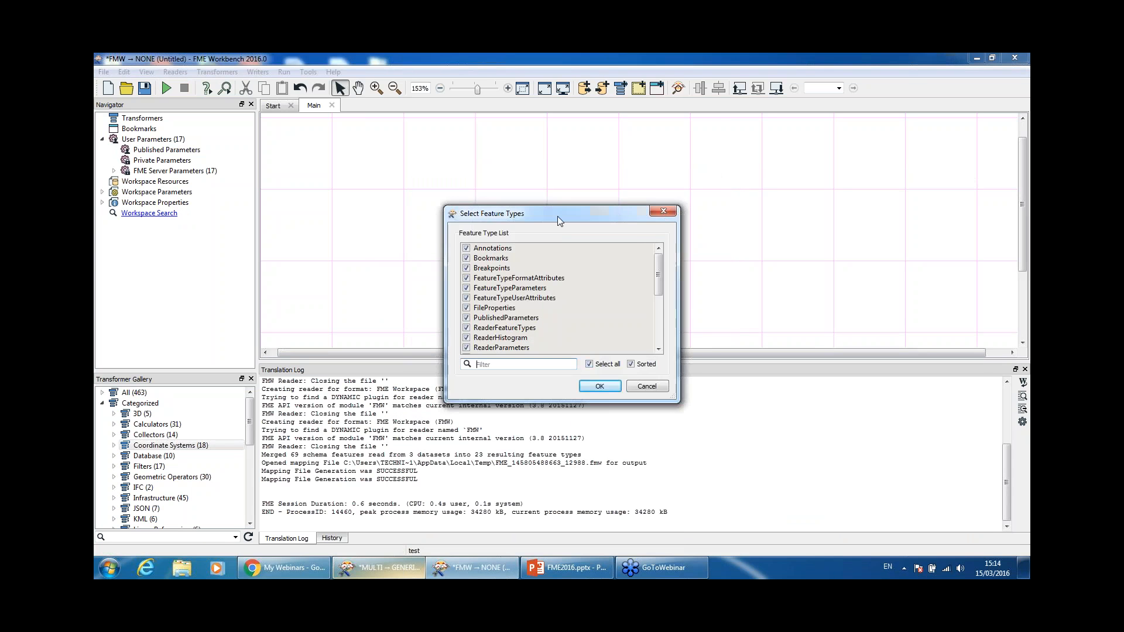
pyautogui.moveTo(560, 215); pyautogui.dragTo(494, 151)
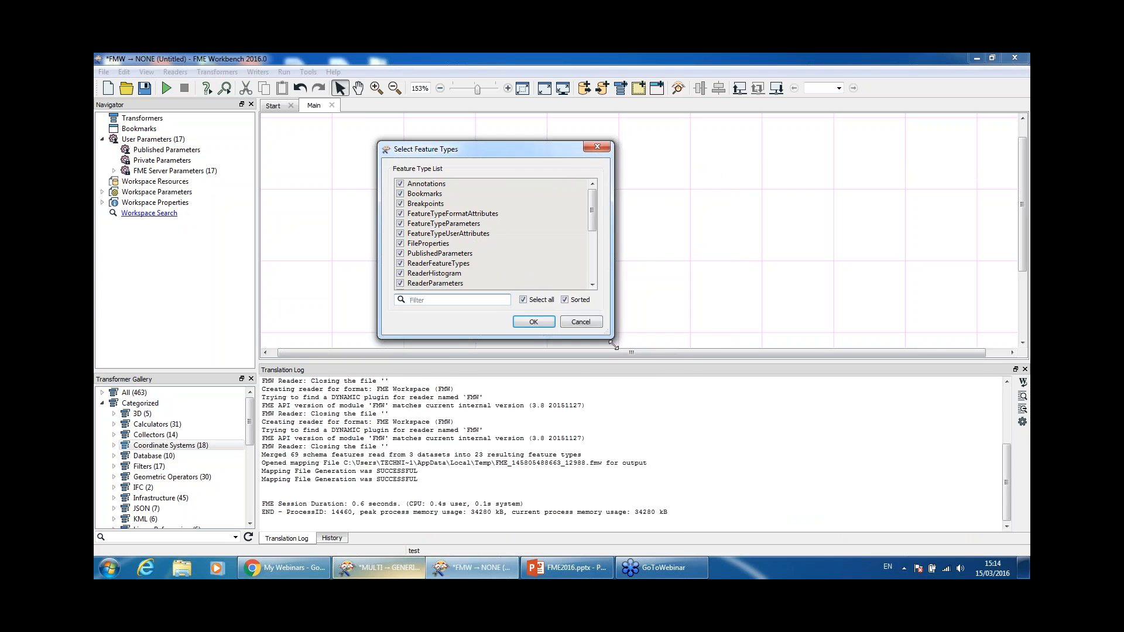
pyautogui.moveTo(613, 345); pyautogui.dragTo(673, 476)
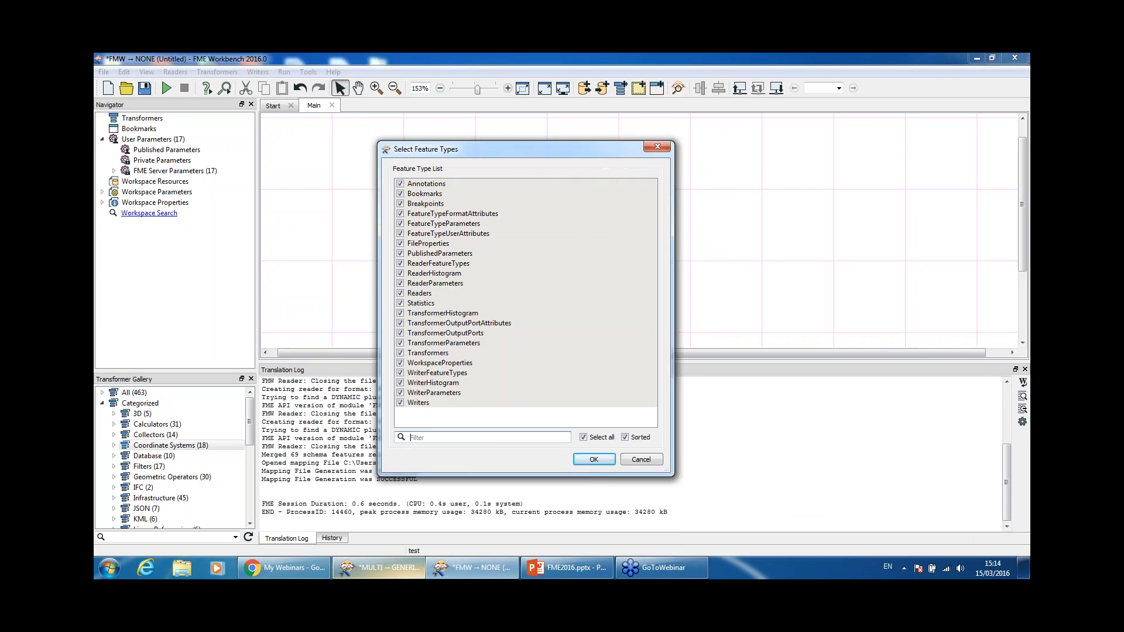
pyautogui.click(592, 460)
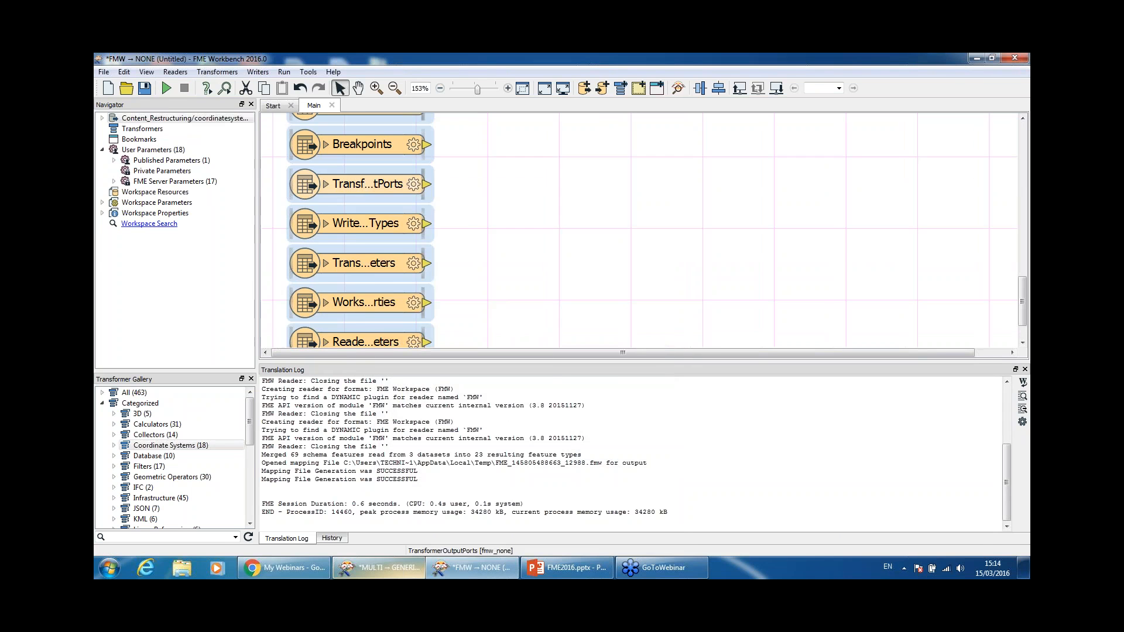
# Step: Connect Inspectors to every feature type and run the workspace into Data Inspector
pyautogui.rightClick(364, 182)
pyautogui.click(456, 266)
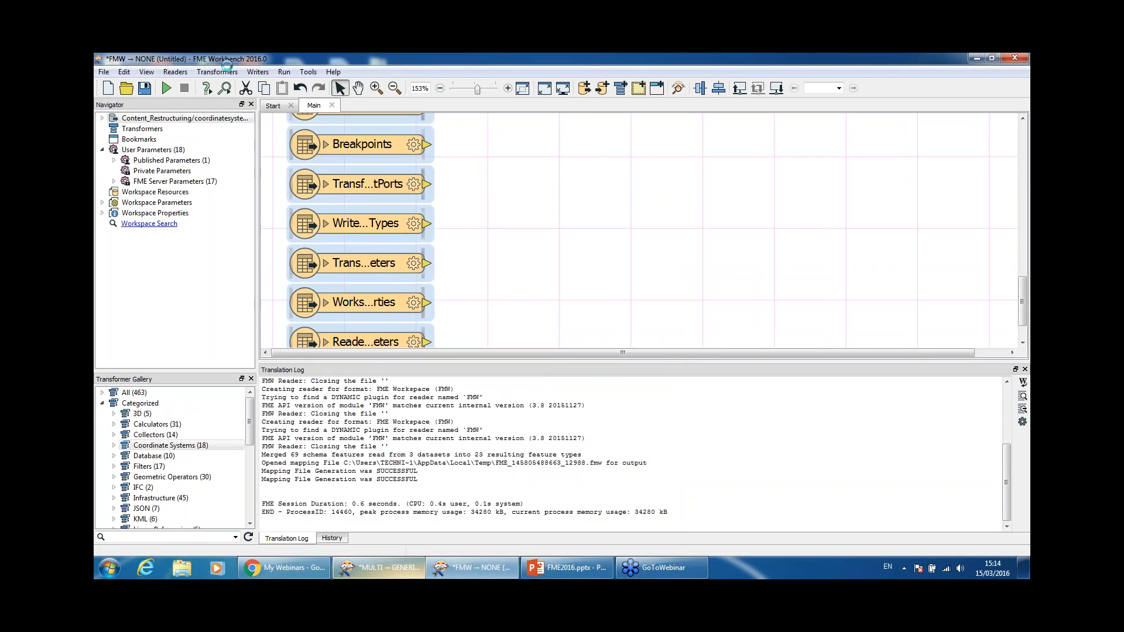
pyautogui.click(168, 88)
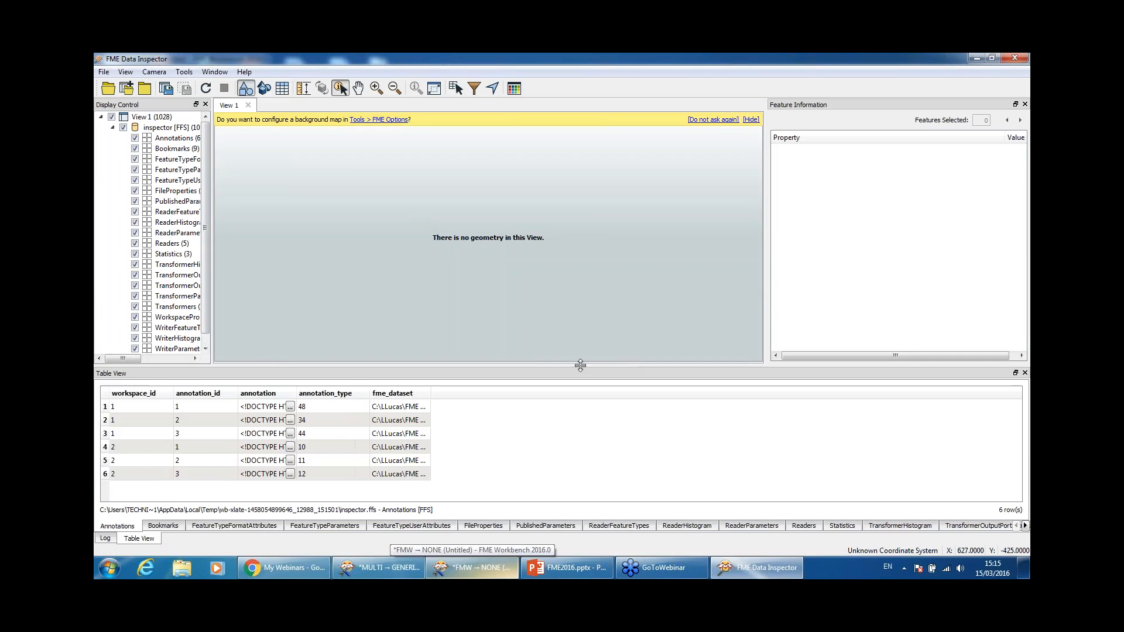
# Step: Enlarge the table area and widen the FileProperties file_path column so full paths show
pyautogui.moveTo(580, 359); pyautogui.dragTo(599, 188)
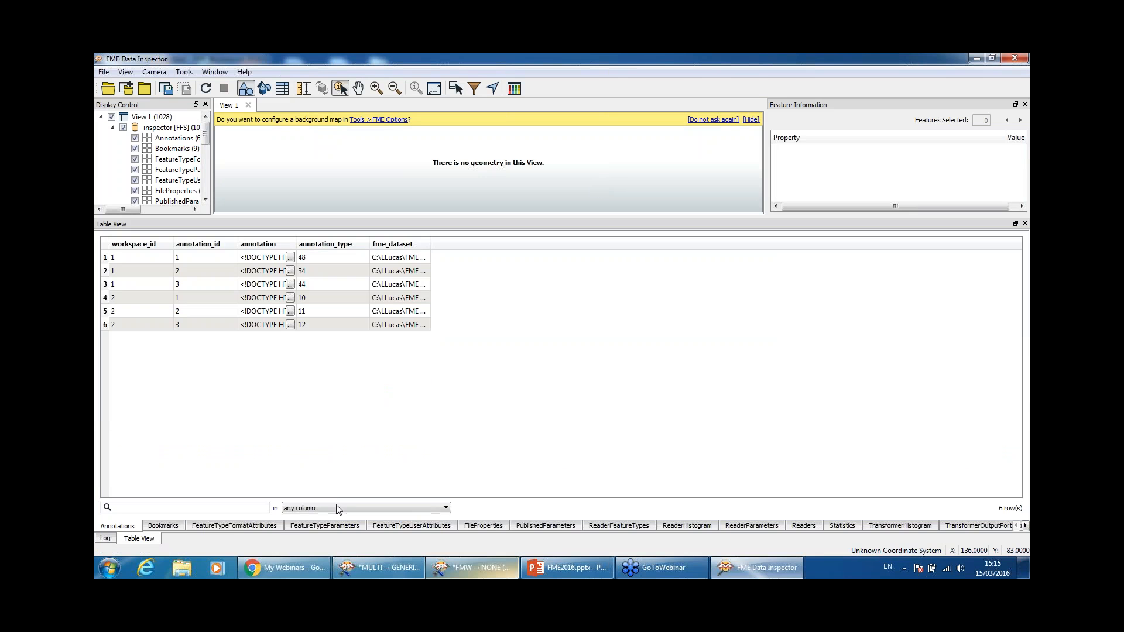
pyautogui.click(482, 527)
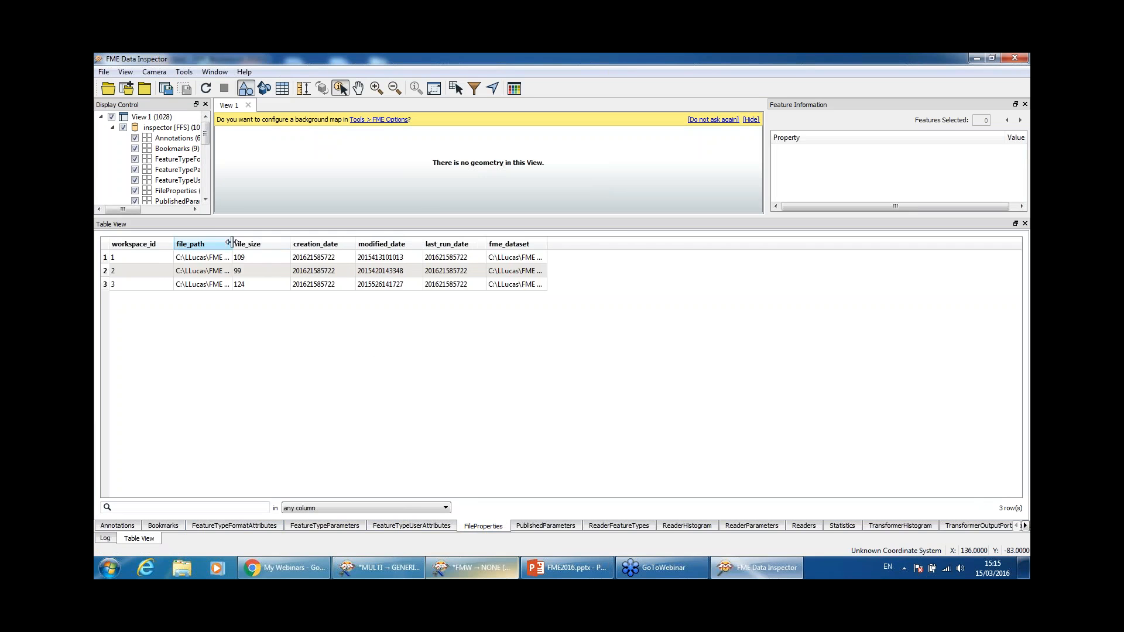
pyautogui.moveTo(235, 242); pyautogui.dragTo(501, 245)
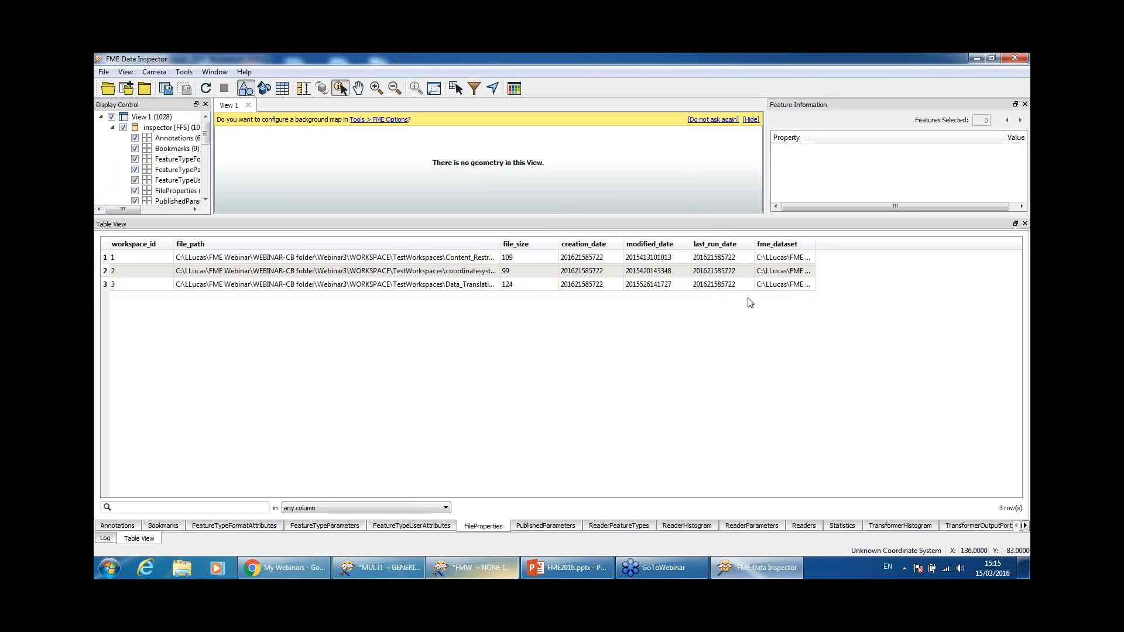
pyautogui.moveTo(624, 244); pyautogui.dragTo(733, 244)
# Step: In the Readers table, widen fme_dataset and view the first reader's full dataset path
pyautogui.click(811, 527)
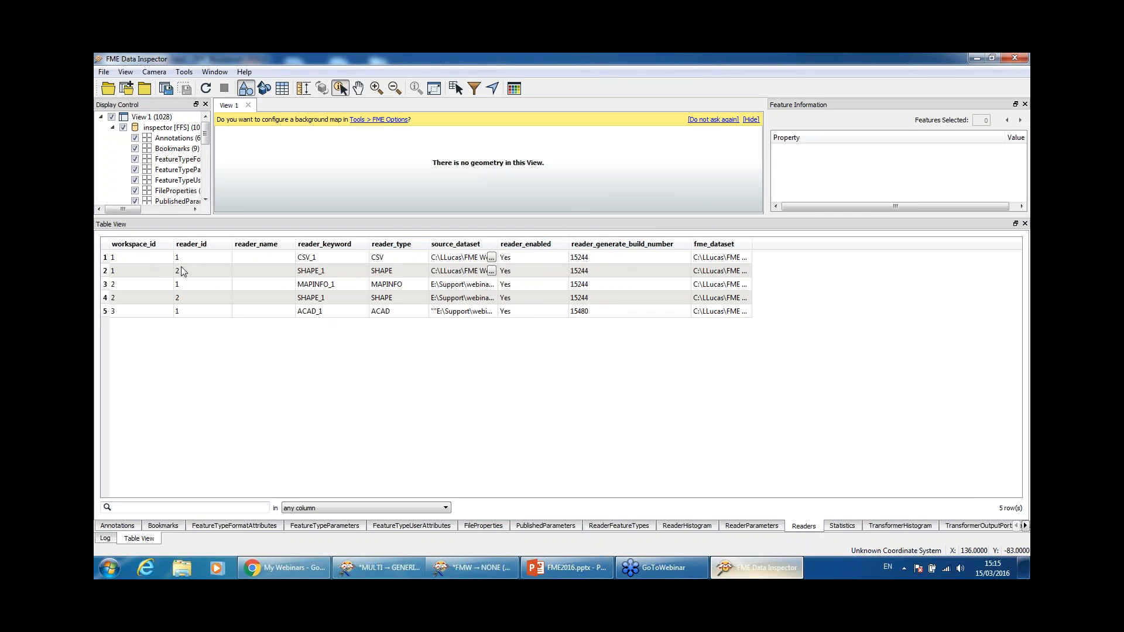
pyautogui.click(156, 259)
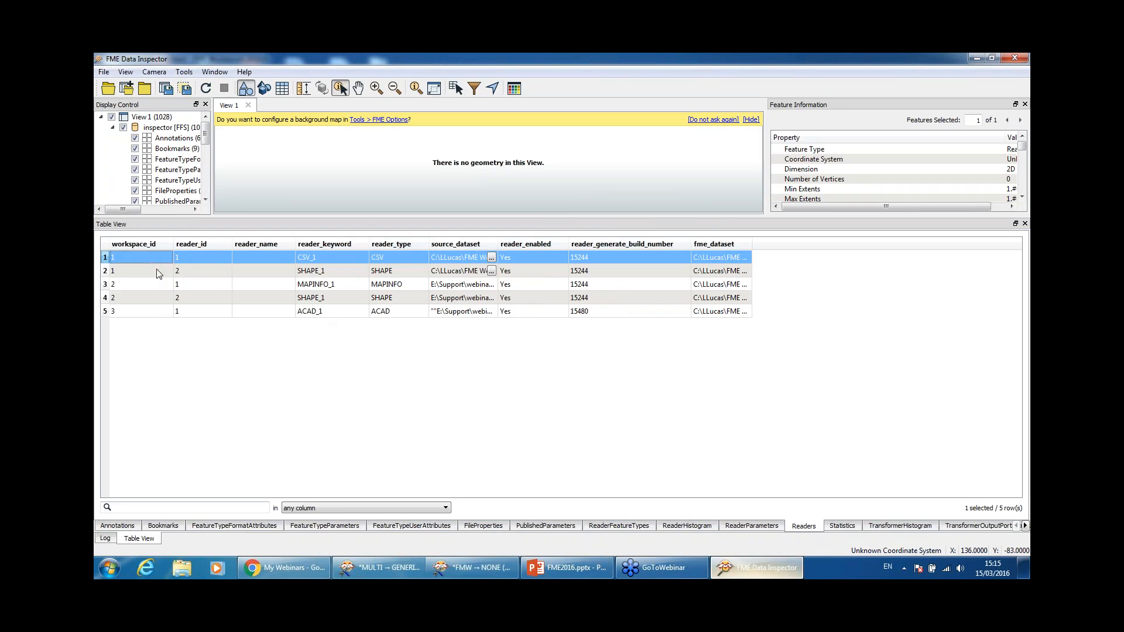
pyautogui.click(153, 270)
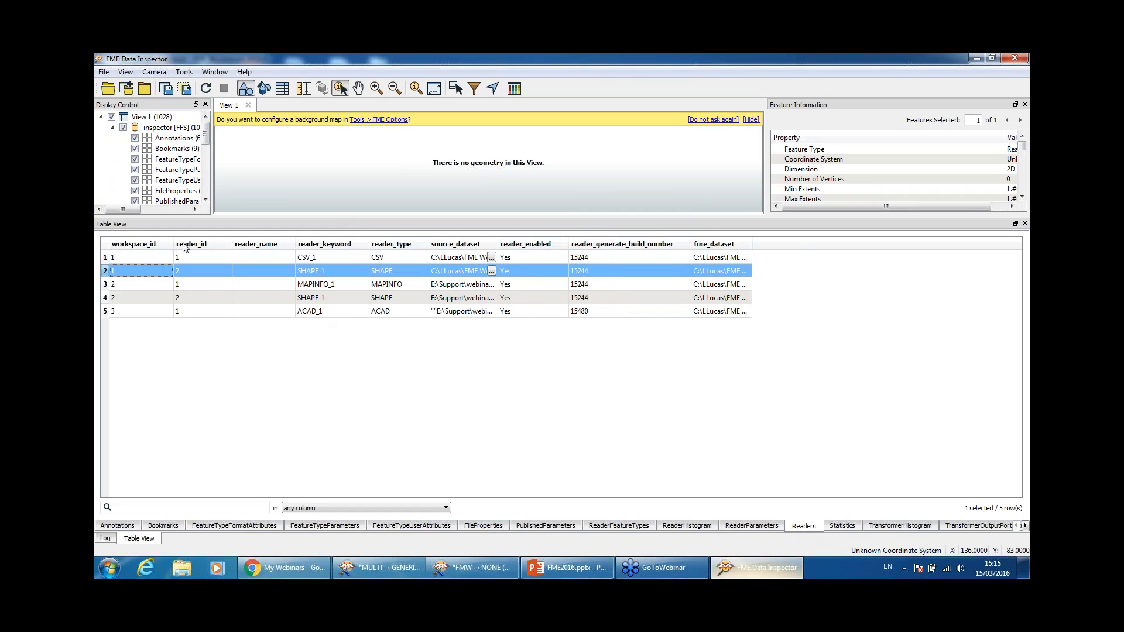
pyautogui.moveTo(752, 245); pyautogui.dragTo(1017, 249)
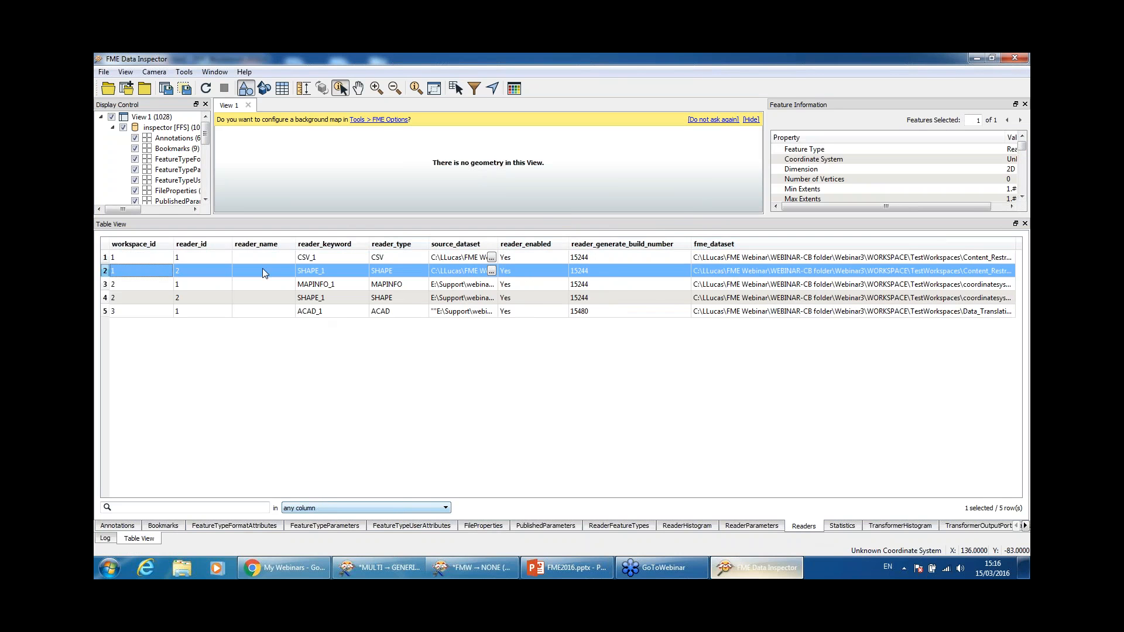
pyautogui.click(997, 260)
pyautogui.doubleClick(999, 263)
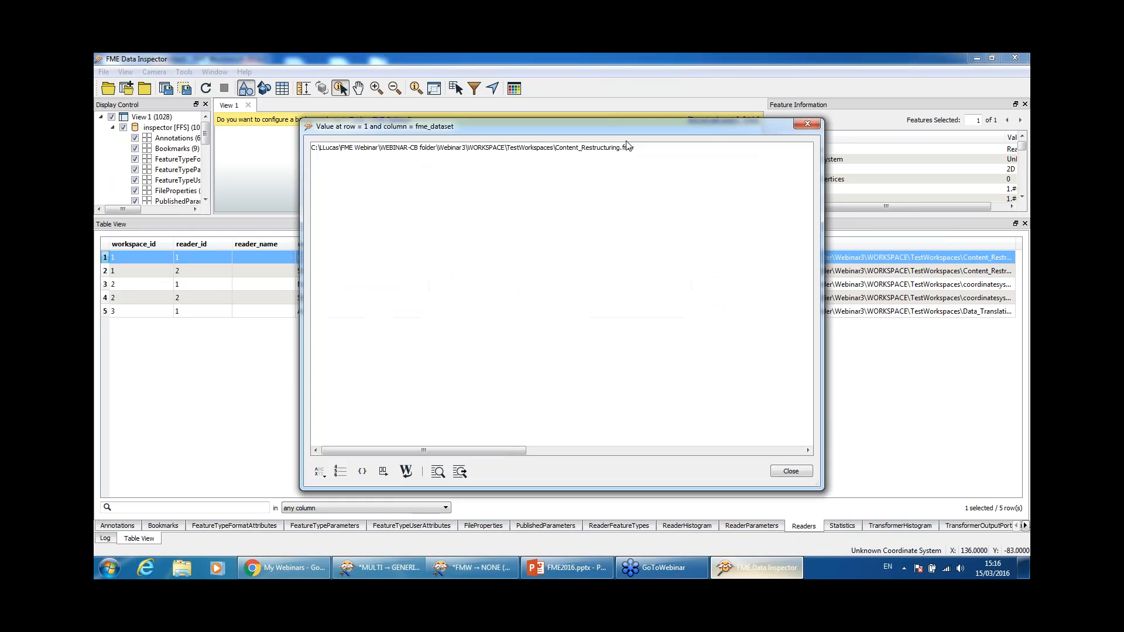
pyautogui.click(808, 123)
# Step: View the third reader's full fme_dataset path, then bring up the Statistics table
pyautogui.click(961, 285)
pyautogui.doubleClick(962, 286)
pyautogui.click(808, 124)
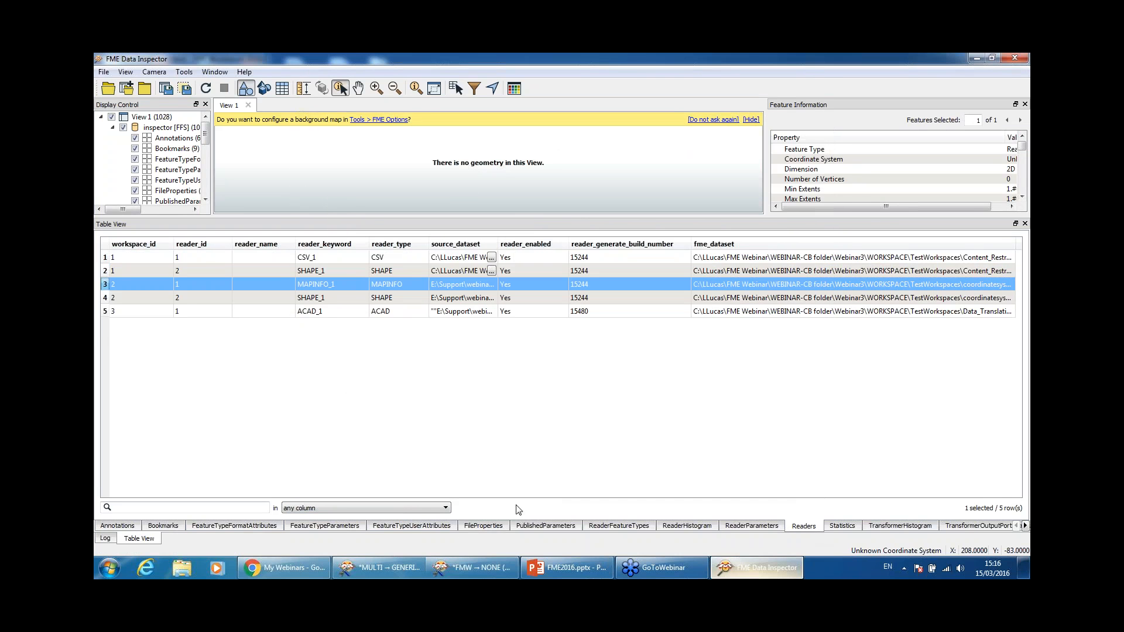
pyautogui.click(853, 530)
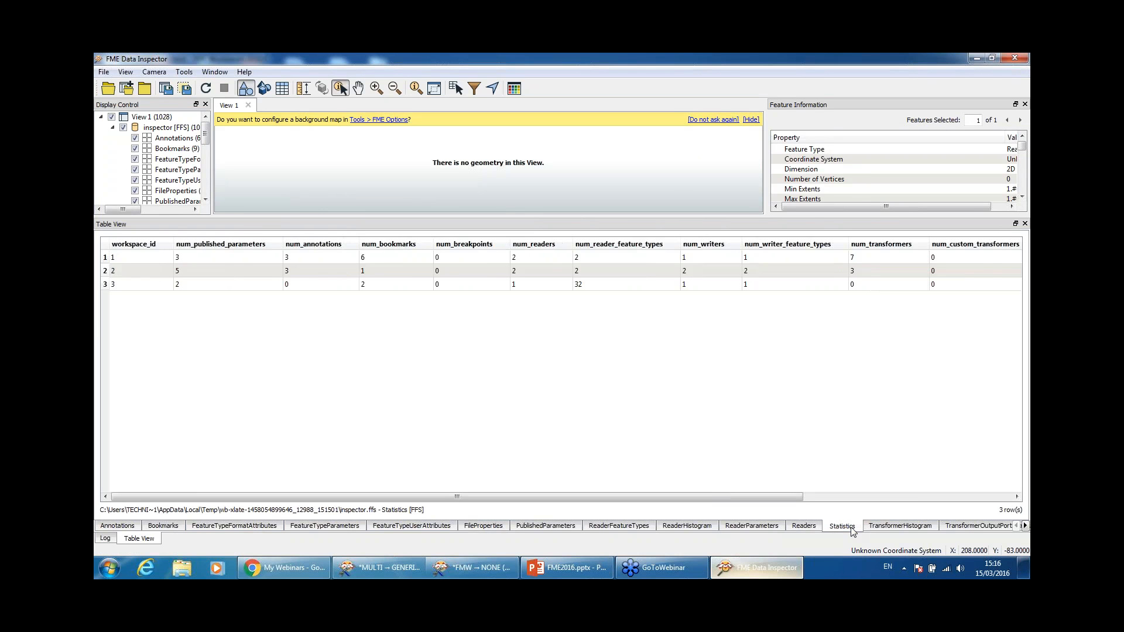
# Step: Scroll the Statistics table right, narrow num_out_of_date_transformers, and view row 1's full fme_dataset path
pyautogui.moveTo(539, 493); pyautogui.dragTo(980, 489)
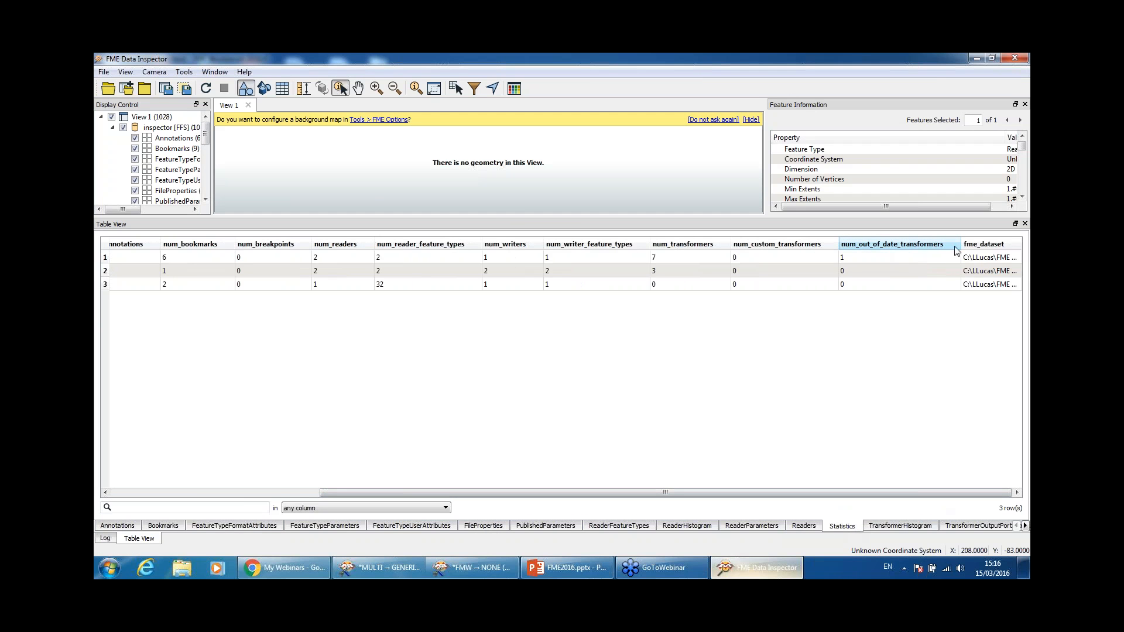
pyautogui.moveTo(960, 249); pyautogui.dragTo(952, 250)
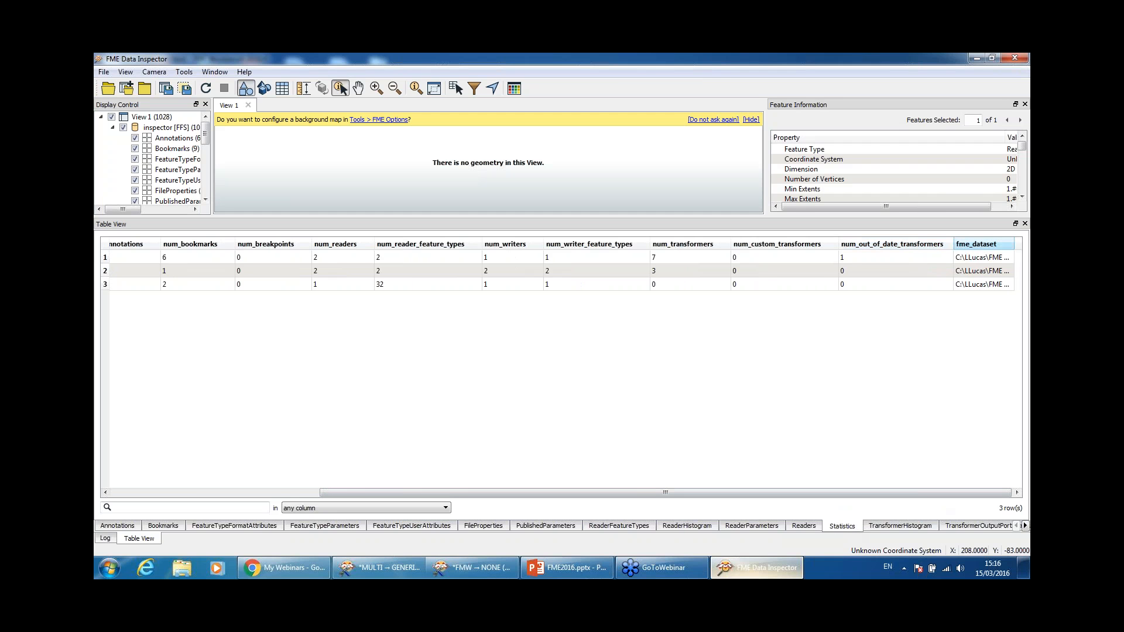
pyautogui.click(871, 260)
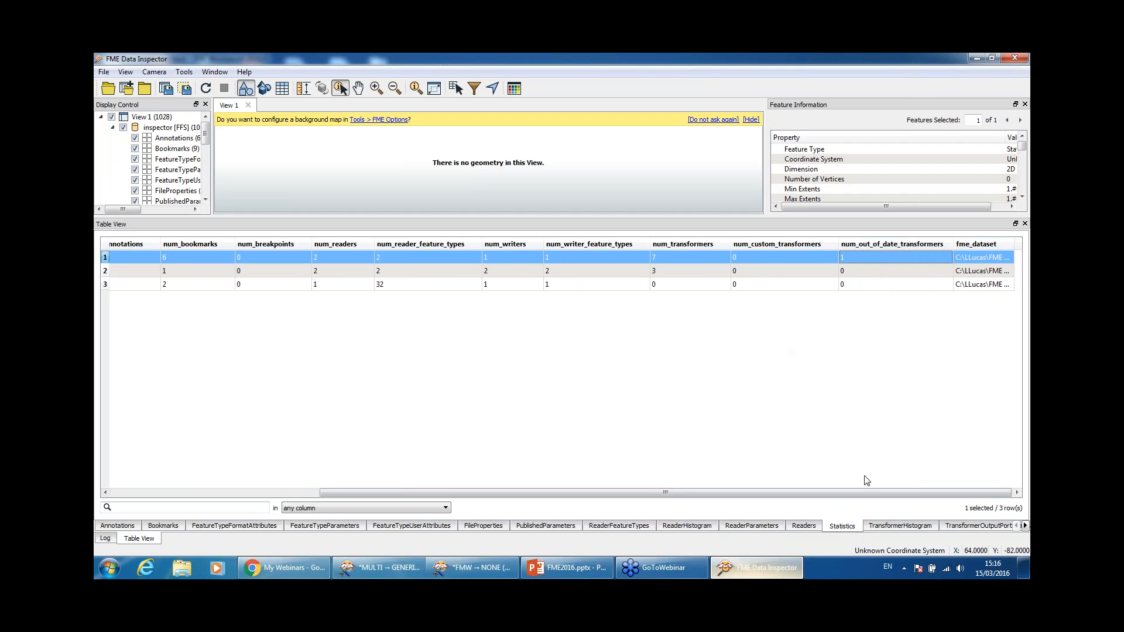
pyautogui.moveTo(741, 496); pyautogui.dragTo(453, 498)
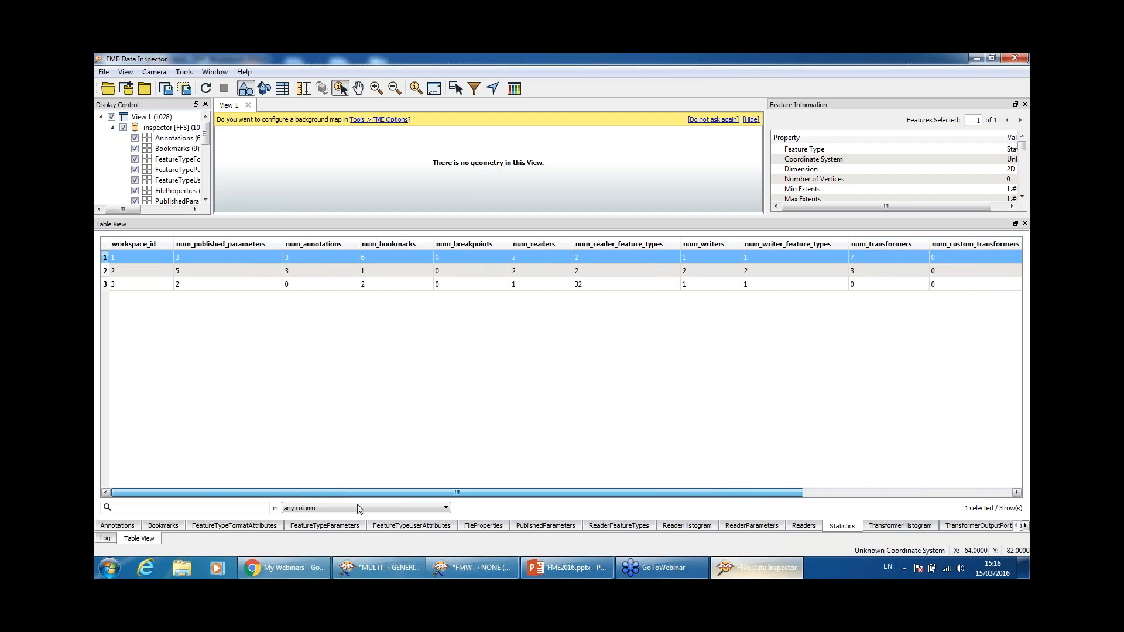
pyautogui.moveTo(326, 502); pyautogui.dragTo(784, 496)
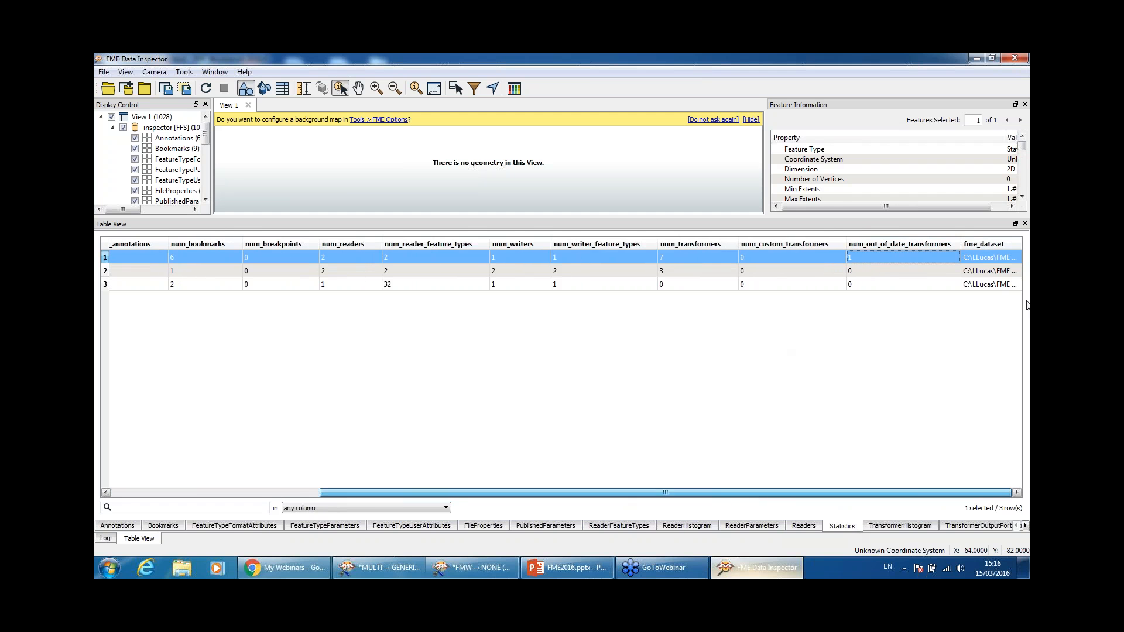
pyautogui.doubleClick(989, 264)
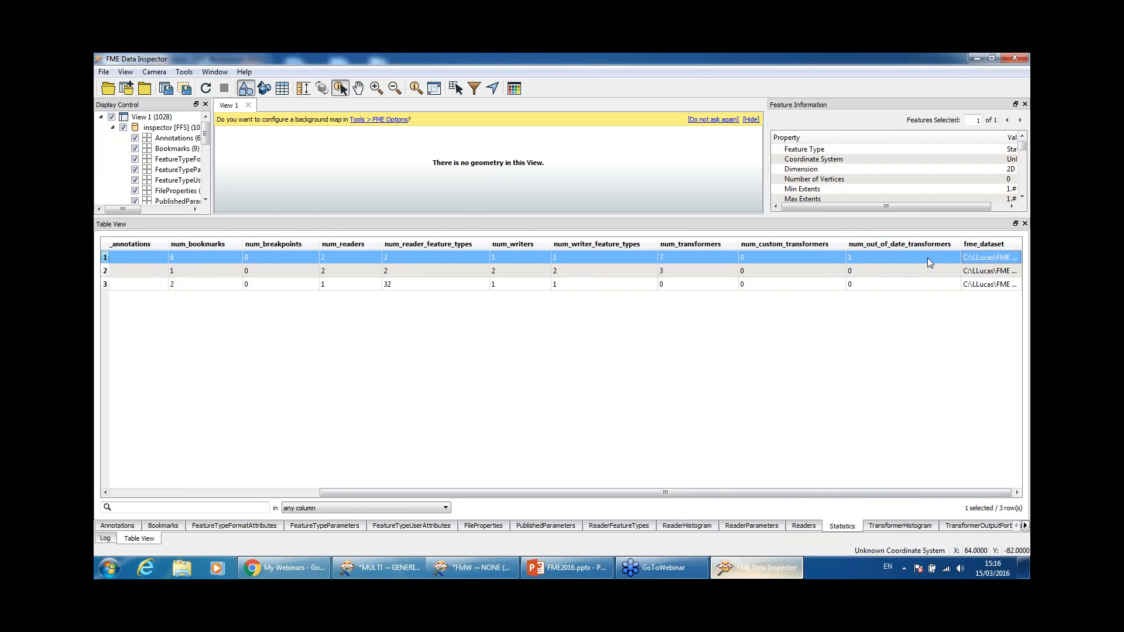
# Step: Check each workspace's out-of-date transformer count, then make the upper view panels taller
pyautogui.click(928, 258)
pyautogui.click(875, 271)
pyautogui.click(878, 285)
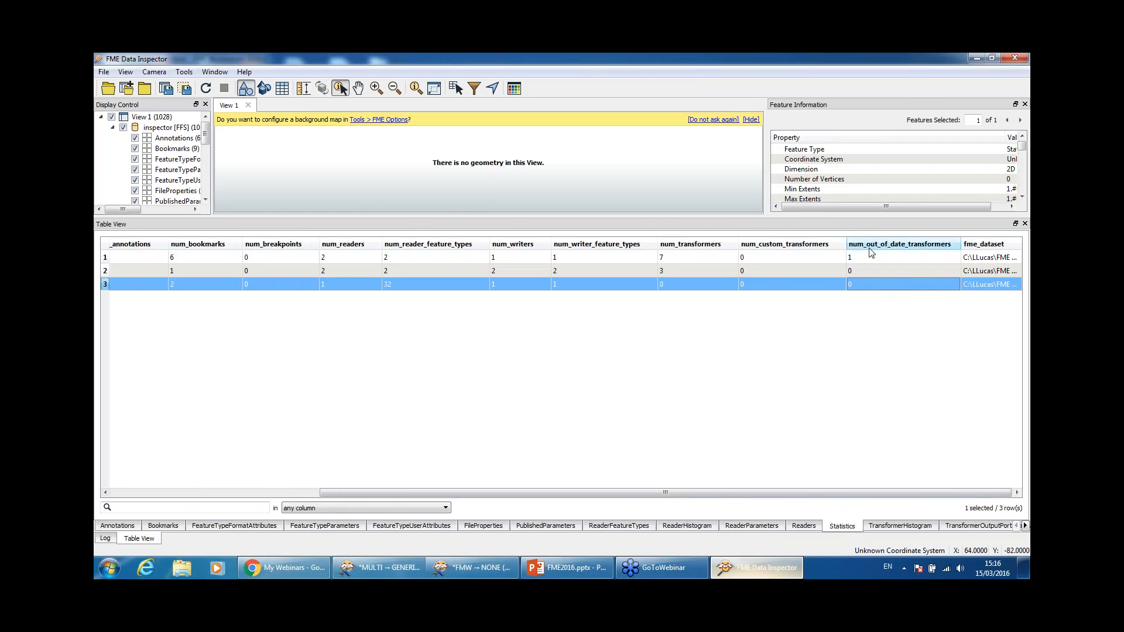
pyautogui.moveTo(780, 216); pyautogui.dragTo(781, 375)
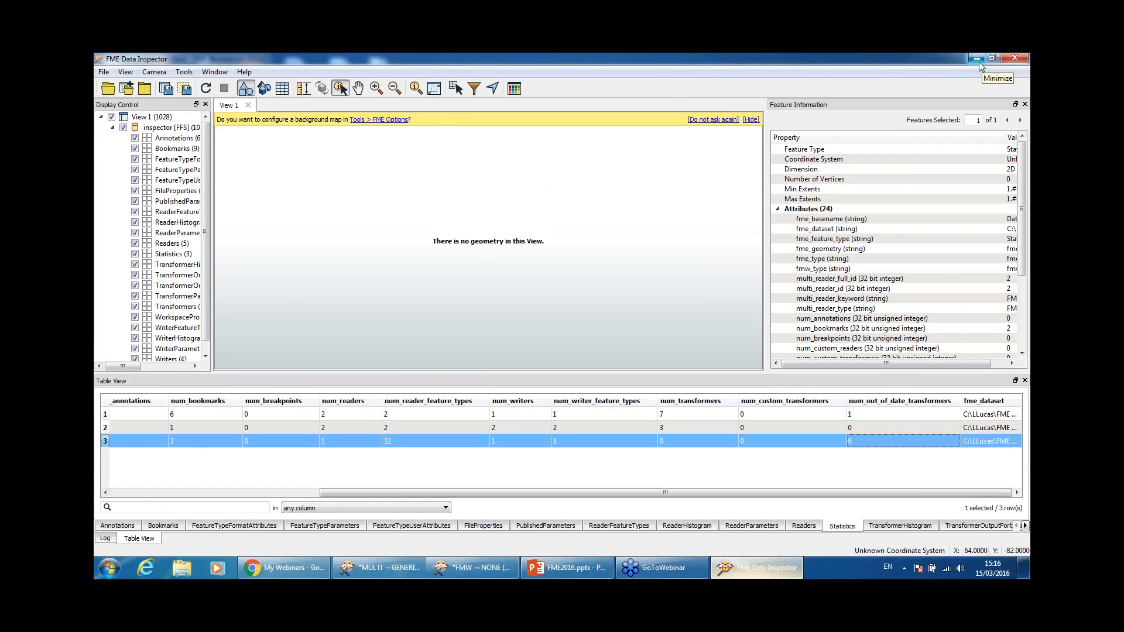
# Step: Minimize Data Inspector, widen Workbench's Navigator panel, then minimize Workbench to the desktop
pyautogui.click(977, 60)
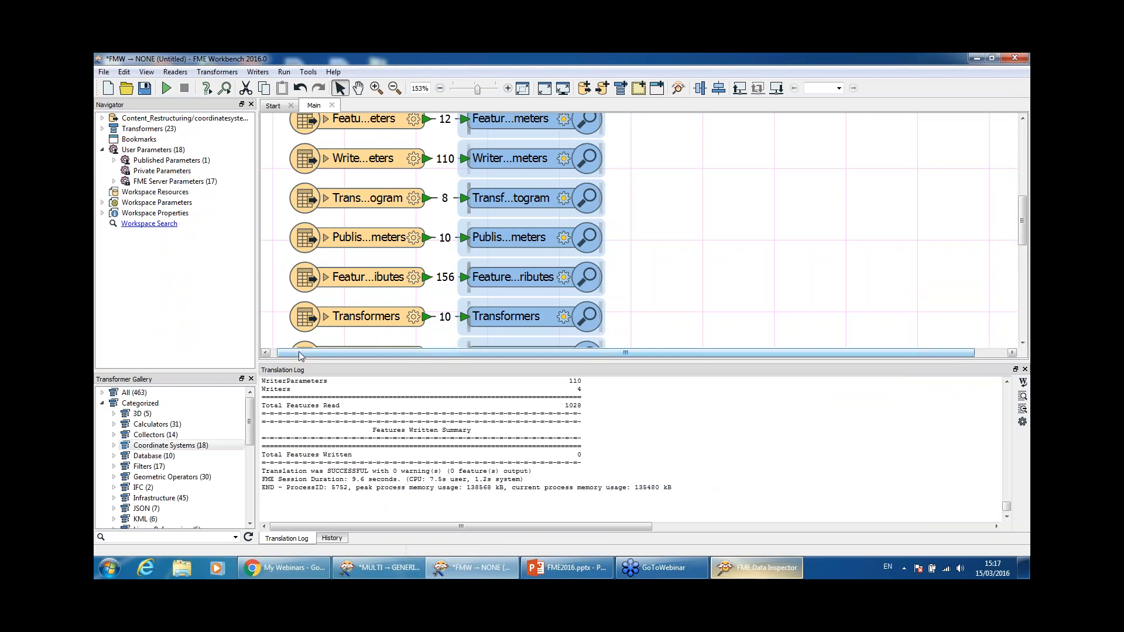
pyautogui.moveTo(290, 355); pyautogui.dragTo(275, 354)
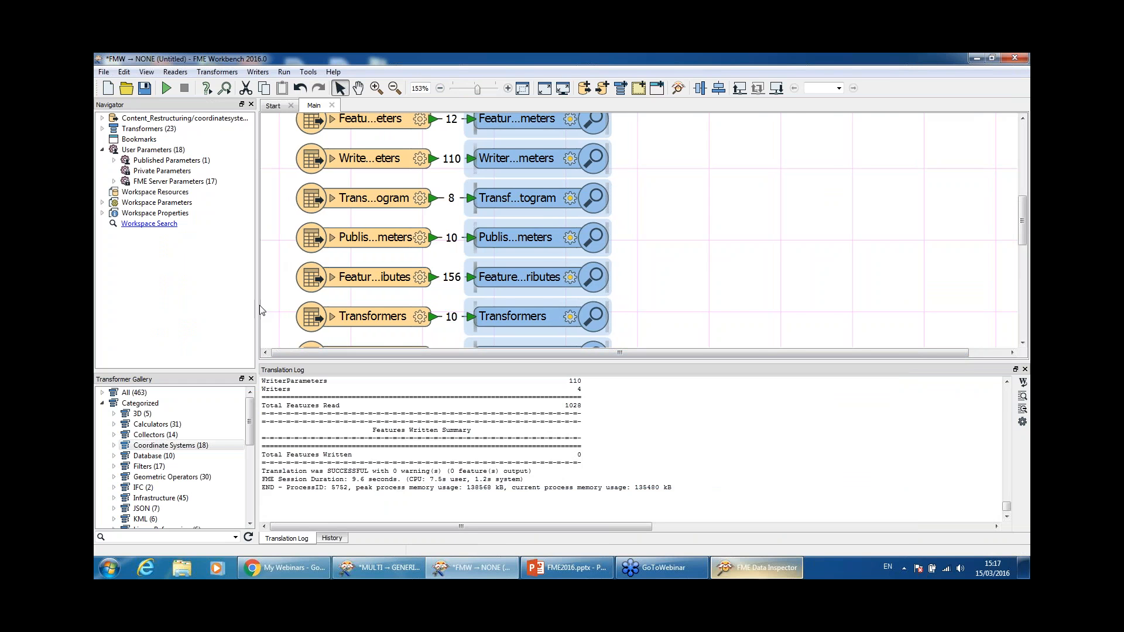
pyautogui.moveTo(254, 302); pyautogui.dragTo(280, 303)
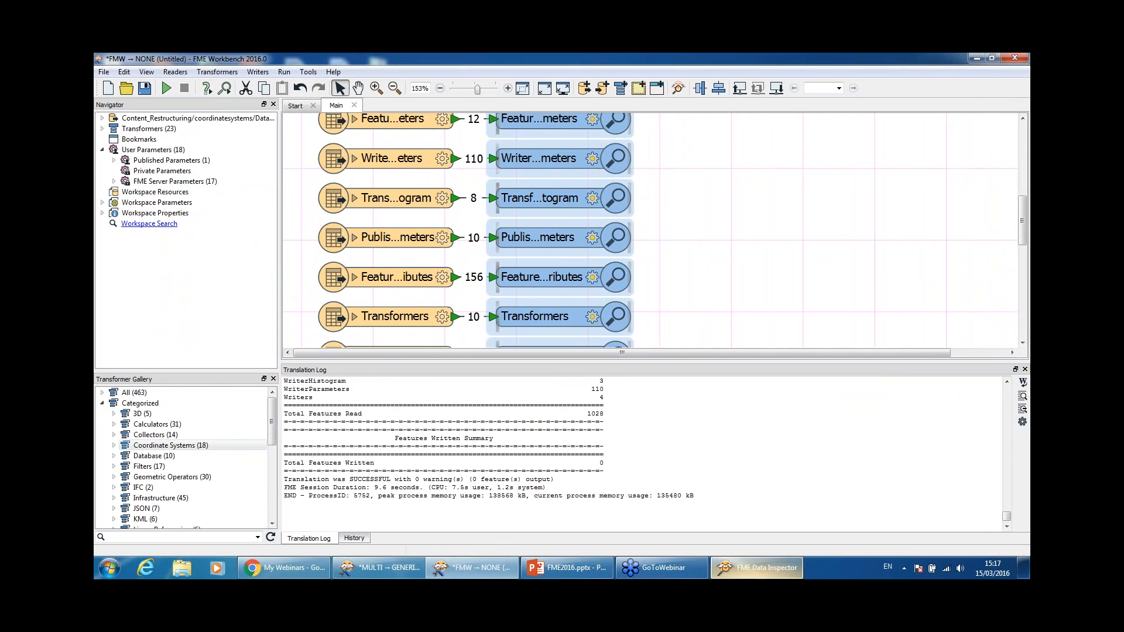
pyautogui.click(974, 58)
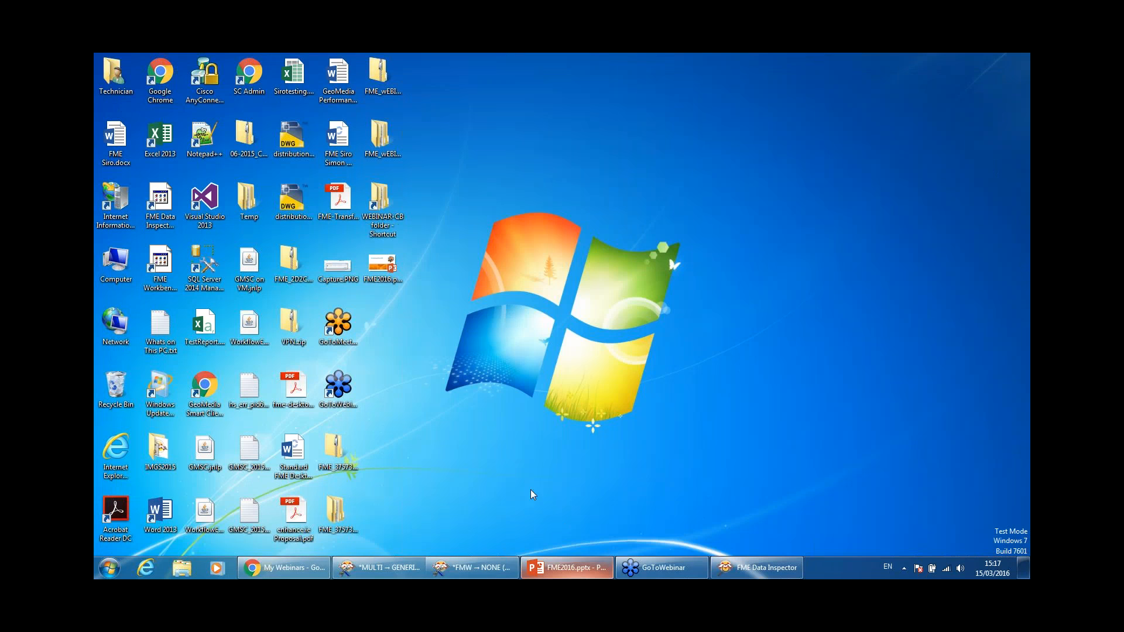
# Step: Browse WEBINAR-CB > Webinar3 > WORKSPACE and open CSV Reader For Updating.fmw in Workbench
pyautogui.click(376, 209)
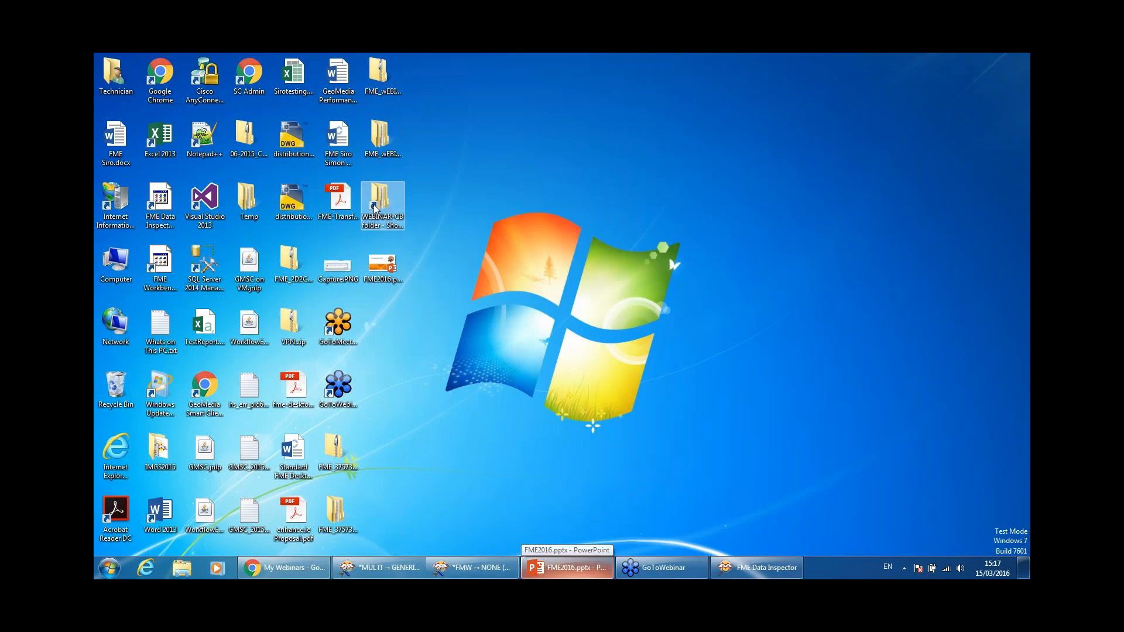
pyautogui.doubleClick(375, 209)
pyautogui.click(854, 219)
pyautogui.doubleClick(211, 145)
pyautogui.doubleClick(237, 166)
pyautogui.click(288, 154)
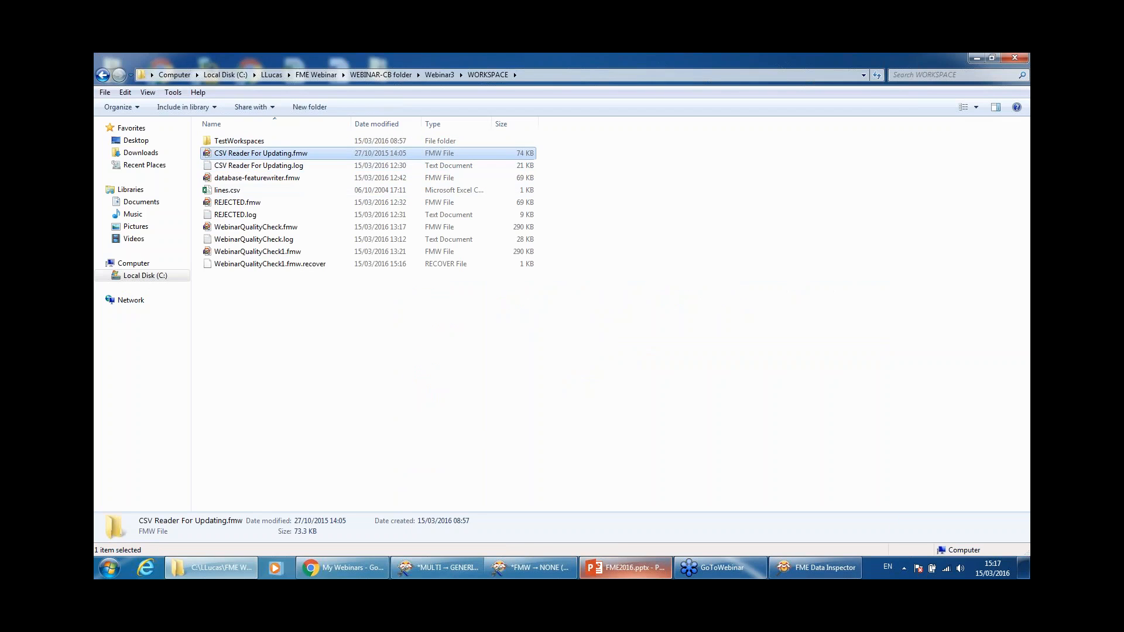
pyautogui.doubleClick(288, 154)
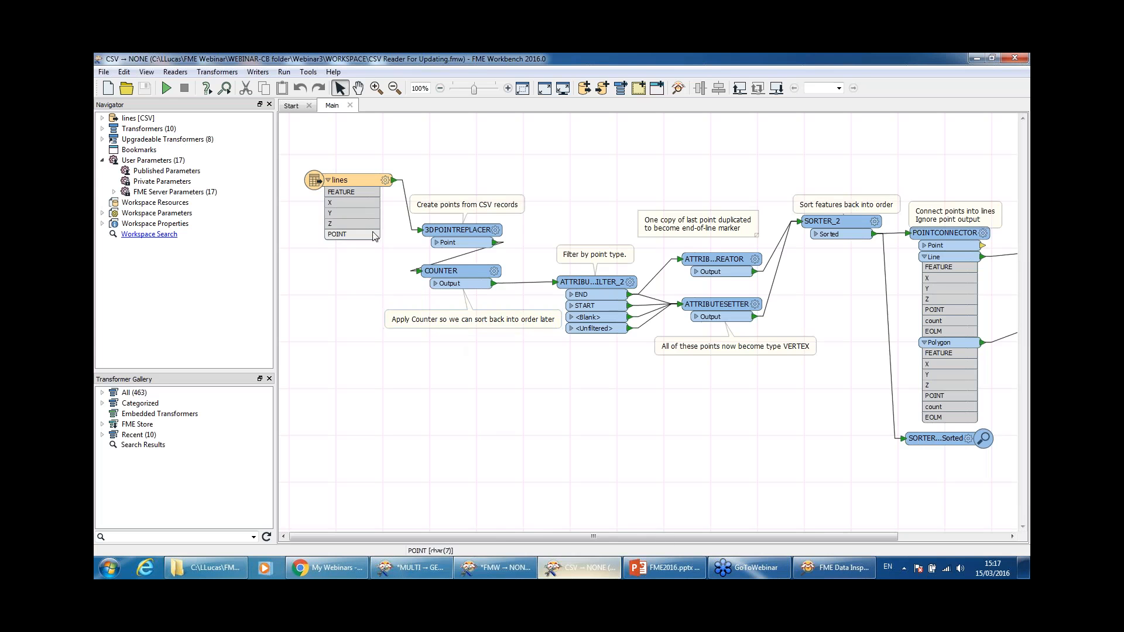
# Step: List the upgradeable transformers, widen the Navigator, and locate the POINTCONNECTOR instance
pyautogui.moveTo(667, 542)
pyautogui.mouseDown()
pyautogui.moveTo(761, 538)
pyautogui.moveTo(681, 540)
pyautogui.mouseUp()
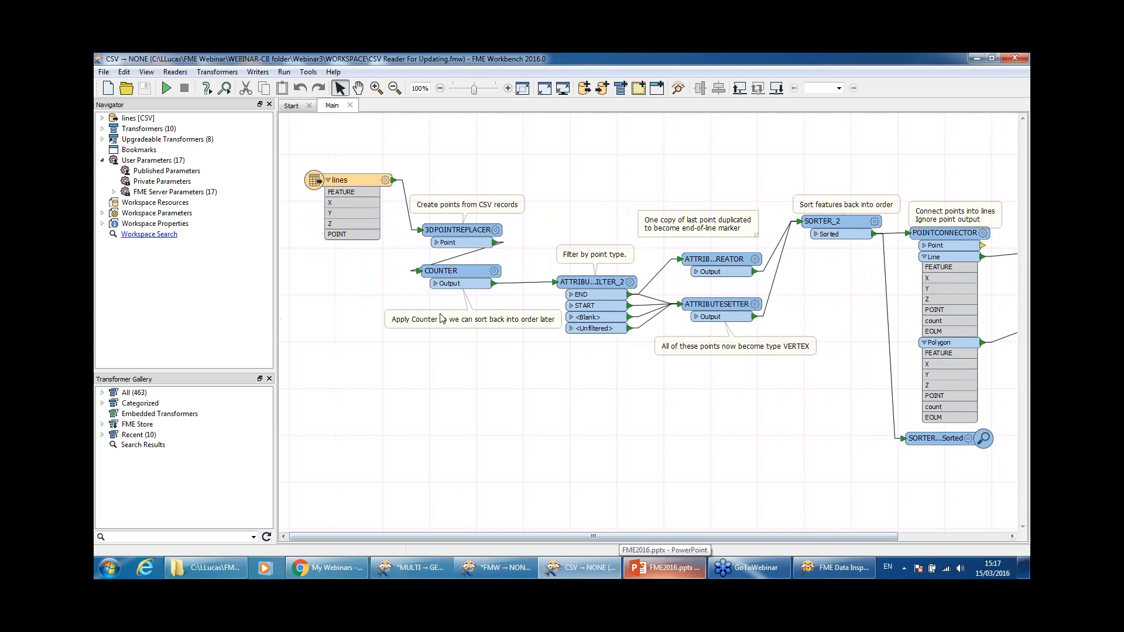
pyautogui.click(458, 321)
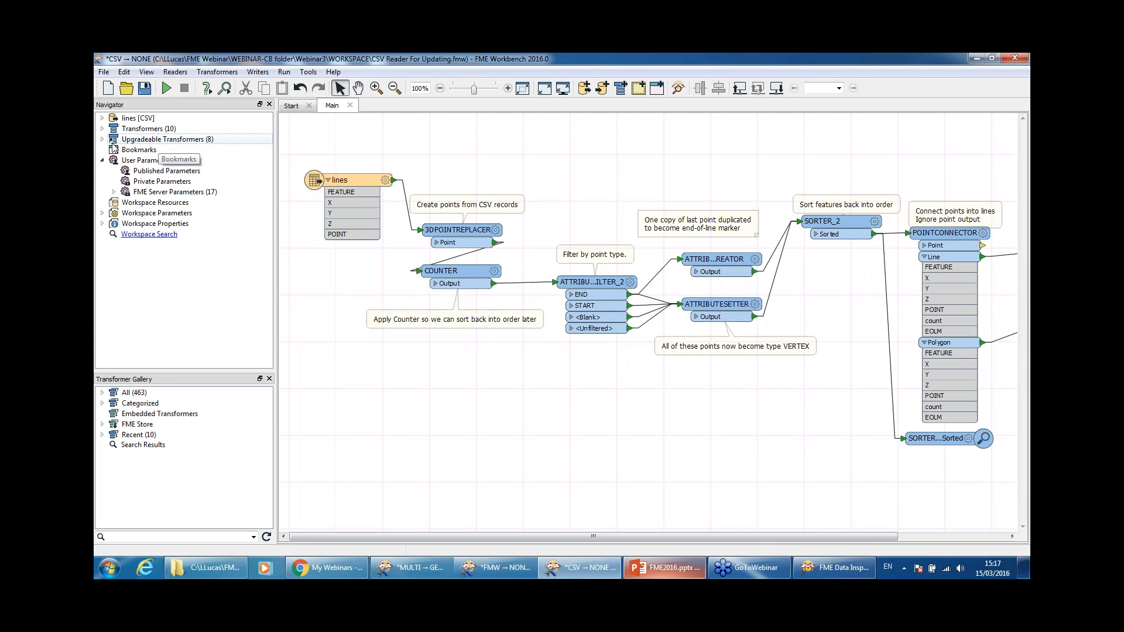
pyautogui.click(104, 140)
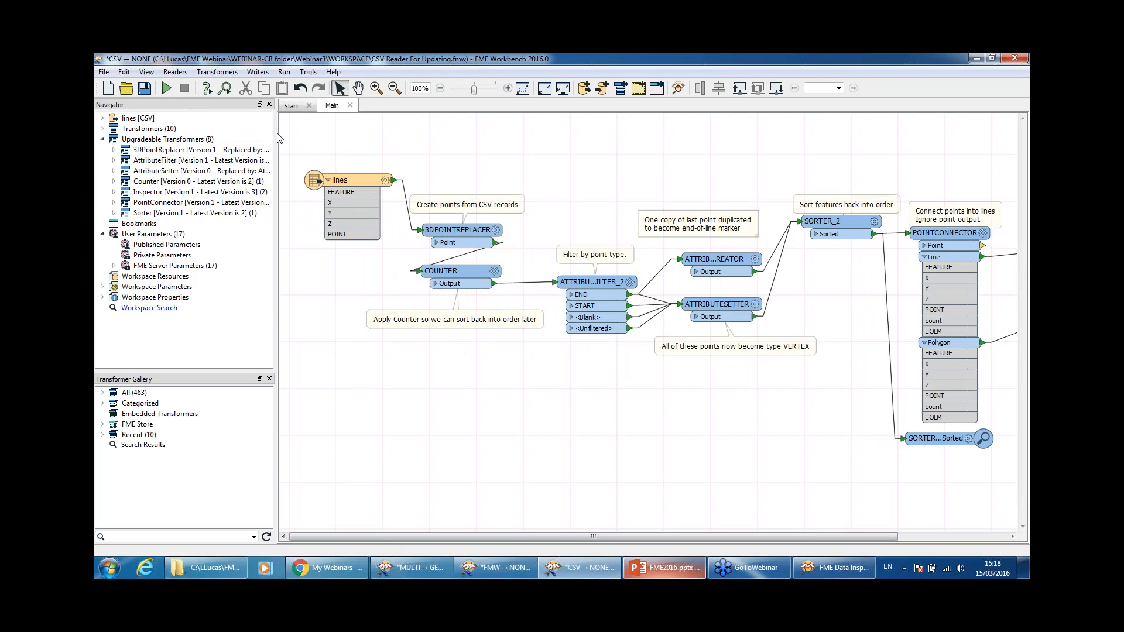
pyautogui.moveTo(274, 132); pyautogui.dragTo(393, 135)
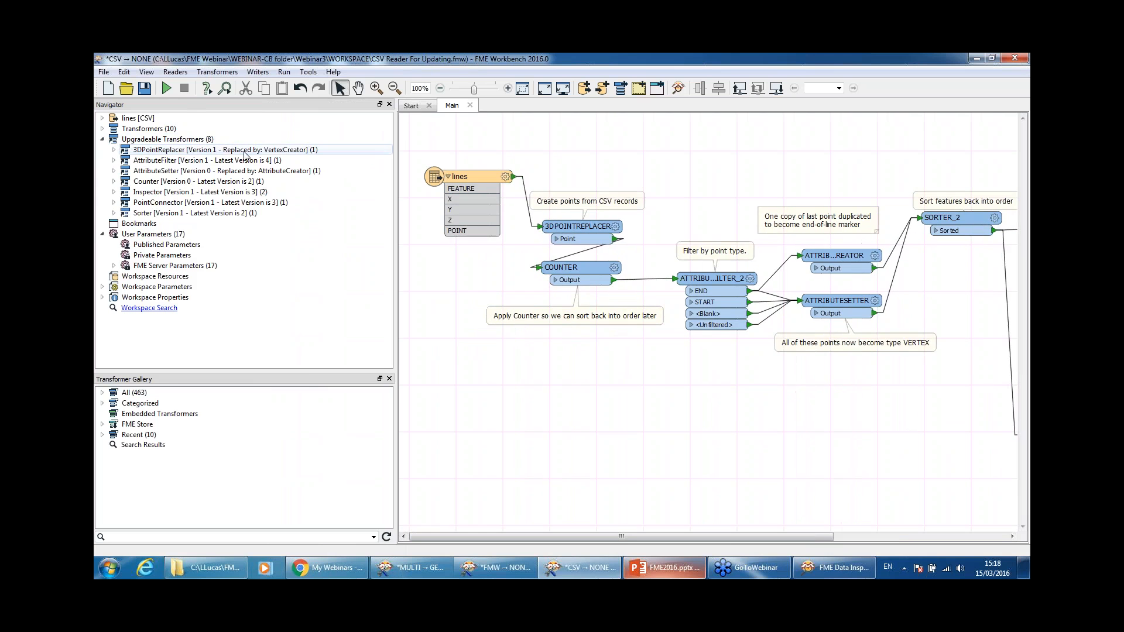
pyautogui.click(200, 151)
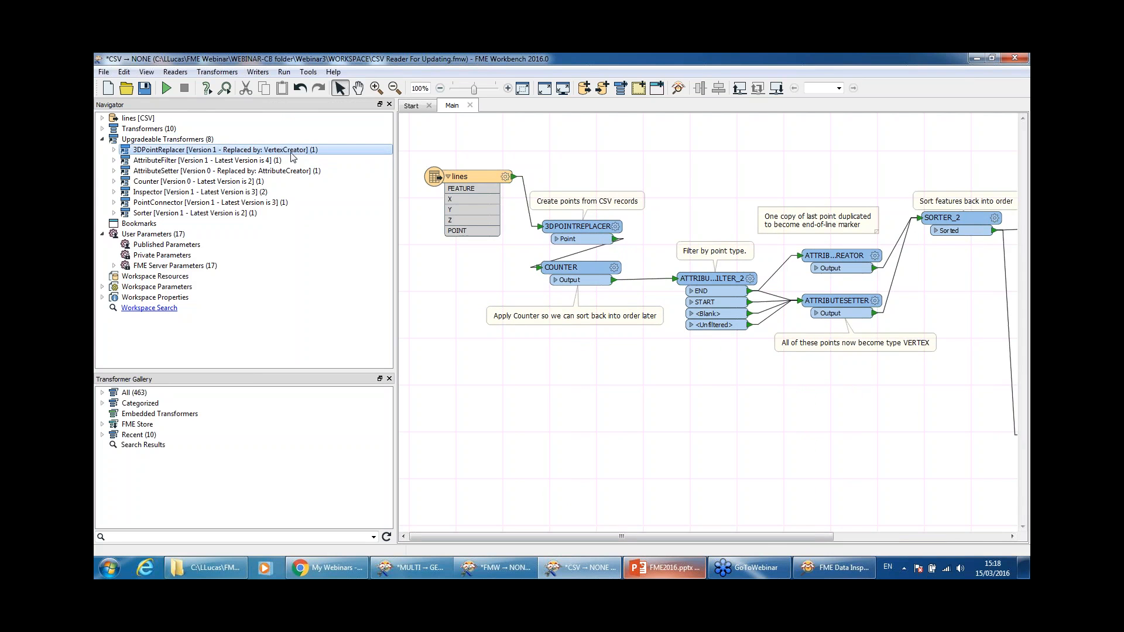
pyautogui.click(198, 204)
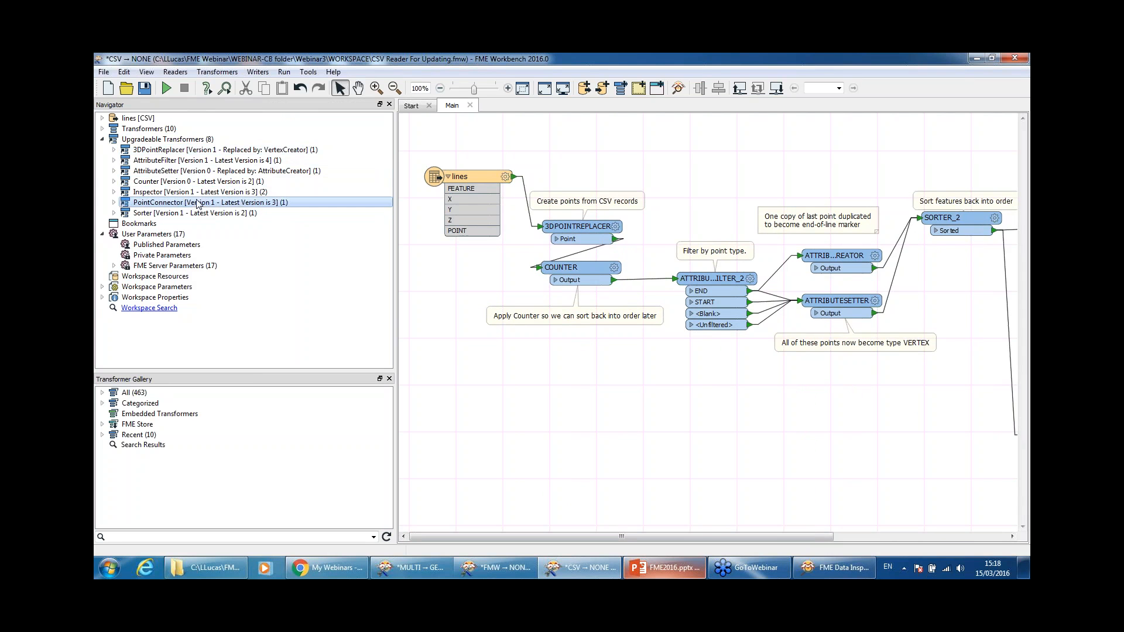
pyautogui.click(115, 202)
pyautogui.click(150, 214)
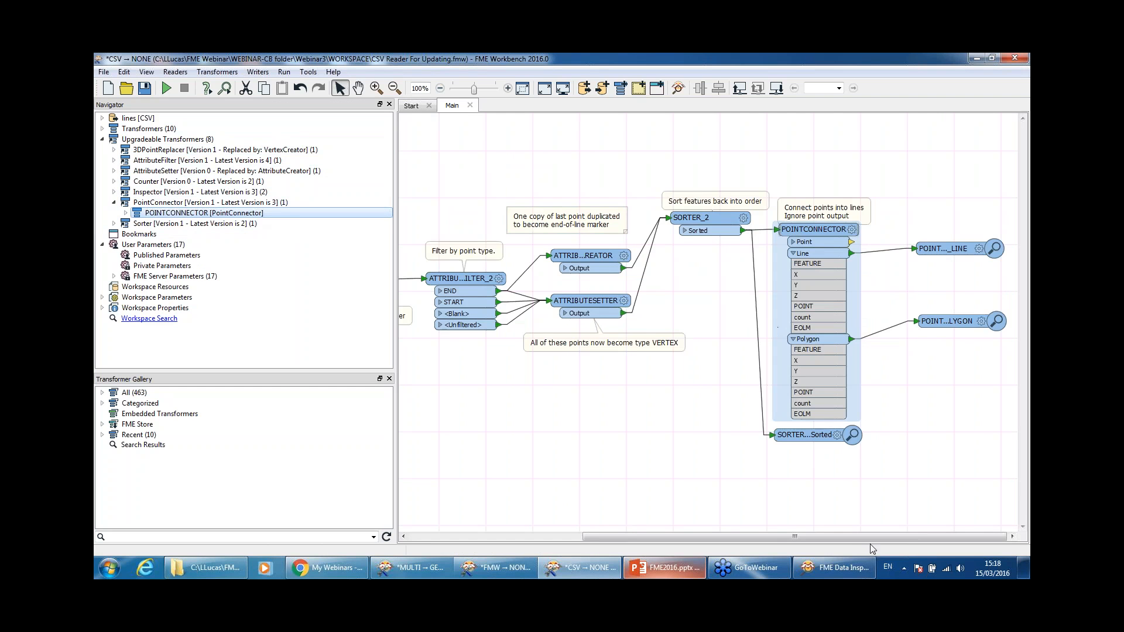
# Step: Collapse POINTCONNECTOR's Line and Polygon attribute lists and move the annotation and SORTER_2 lower
pyautogui.moveTo(875, 537); pyautogui.dragTo(848, 542)
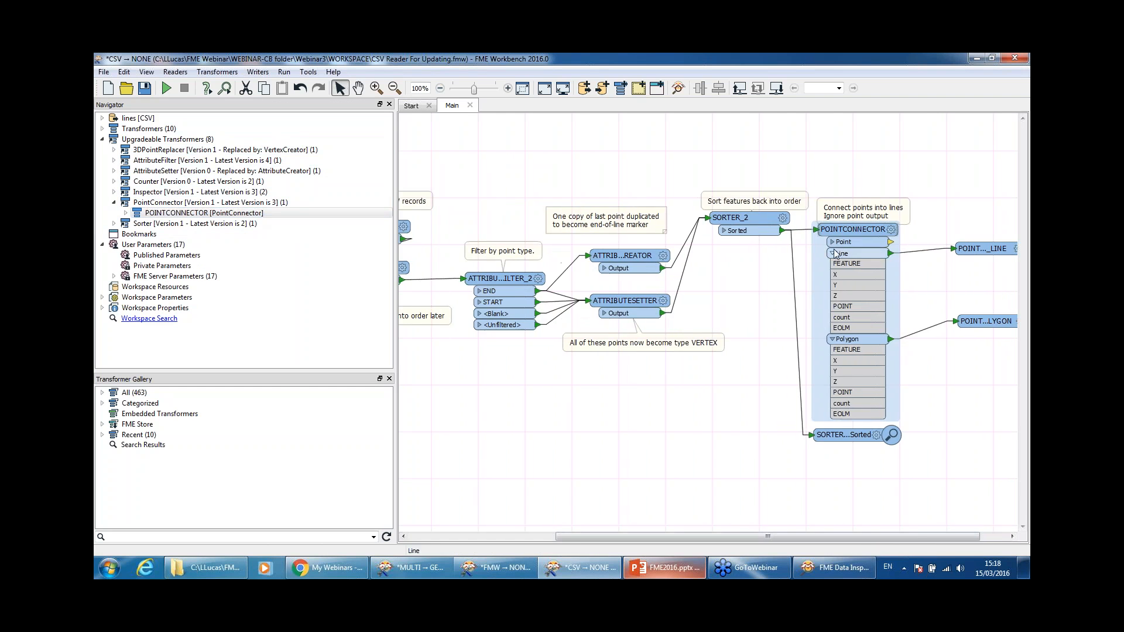
pyautogui.click(832, 254)
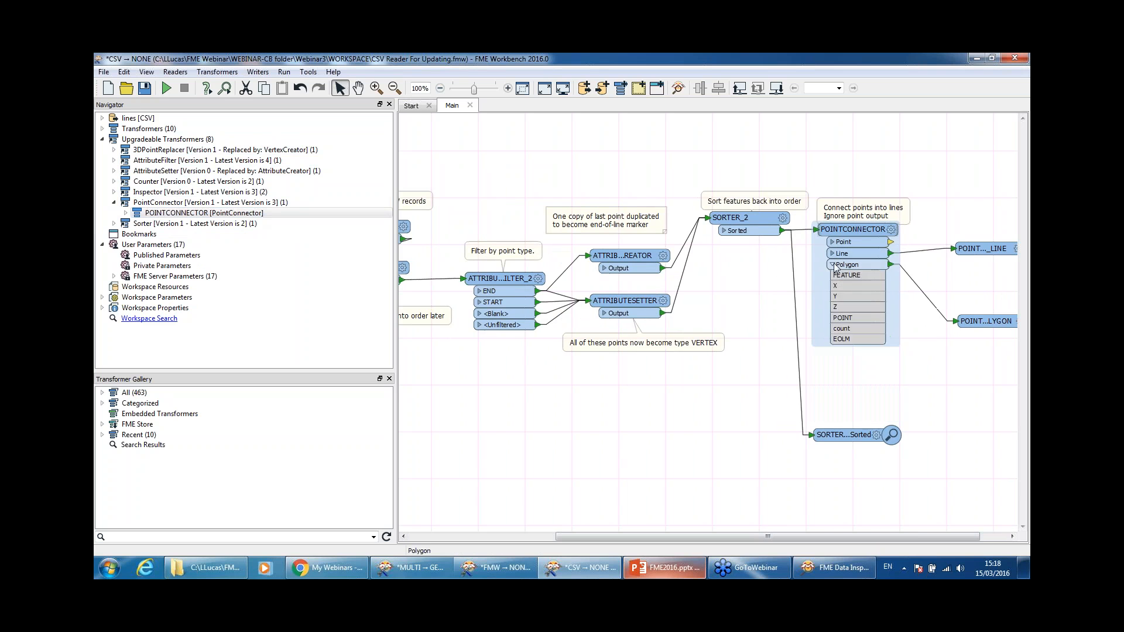
pyautogui.click(833, 265)
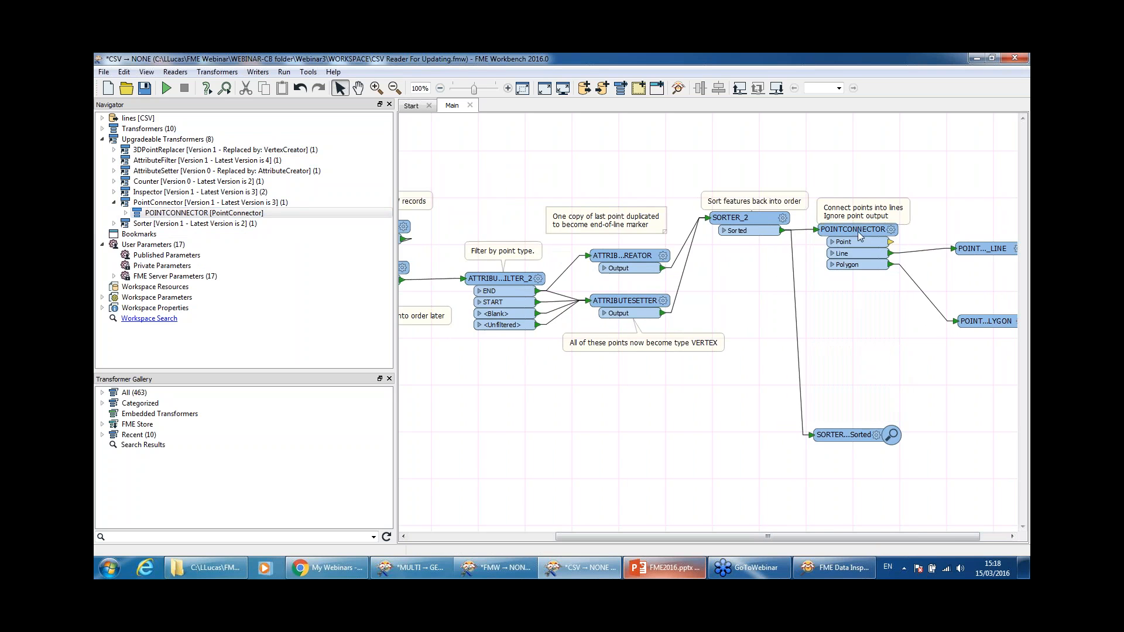
pyautogui.moveTo(853, 211); pyautogui.dragTo(849, 202)
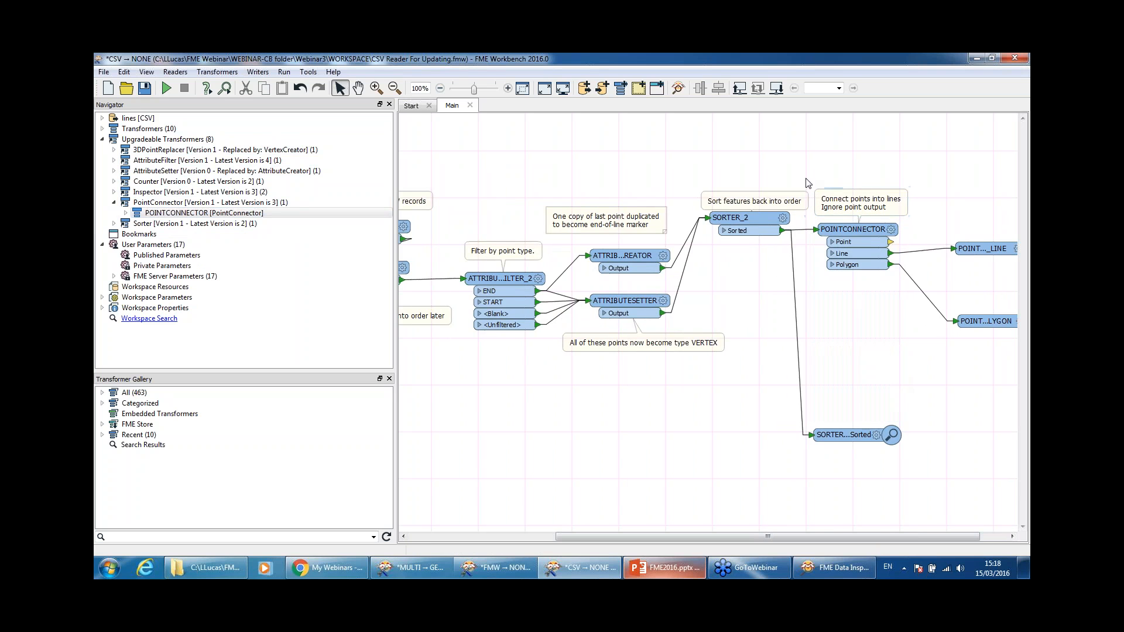
pyautogui.moveTo(756, 219)
pyautogui.mouseDown()
pyautogui.moveTo(757, 259)
pyautogui.moveTo(756, 240)
pyautogui.mouseUp()
pyautogui.click(754, 198)
# Step: Scroll the canvas and move the line output's Inspector higher up
pyautogui.moveTo(816, 539); pyautogui.dragTo(689, 537)
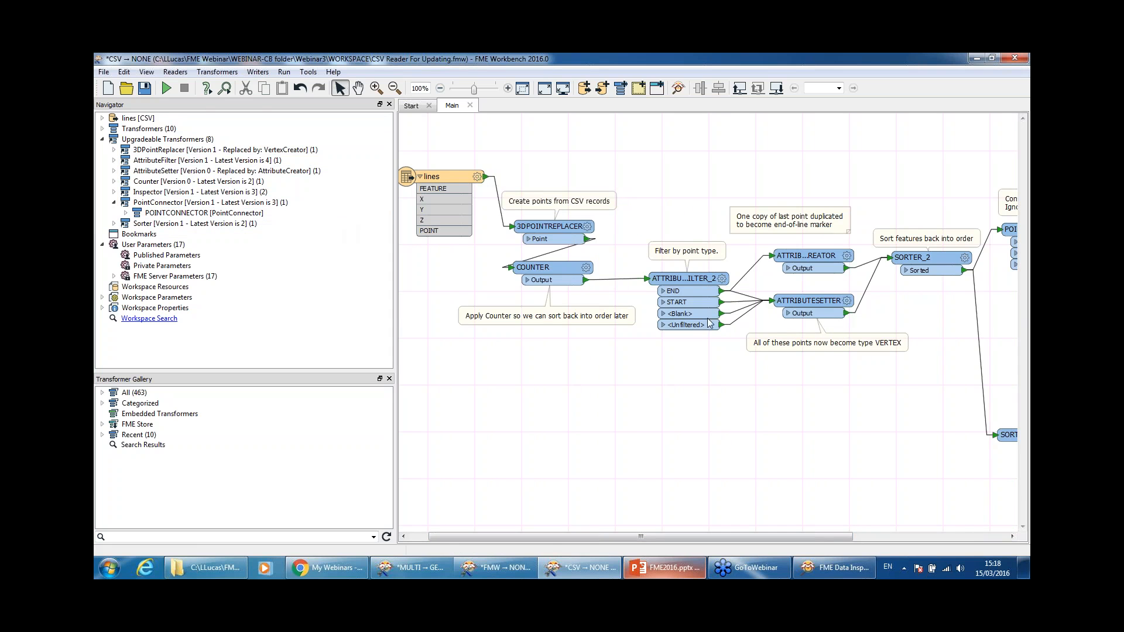
pyautogui.moveTo(821, 540); pyautogui.dragTo(973, 539)
pyautogui.moveTo(951, 251); pyautogui.dragTo(951, 217)
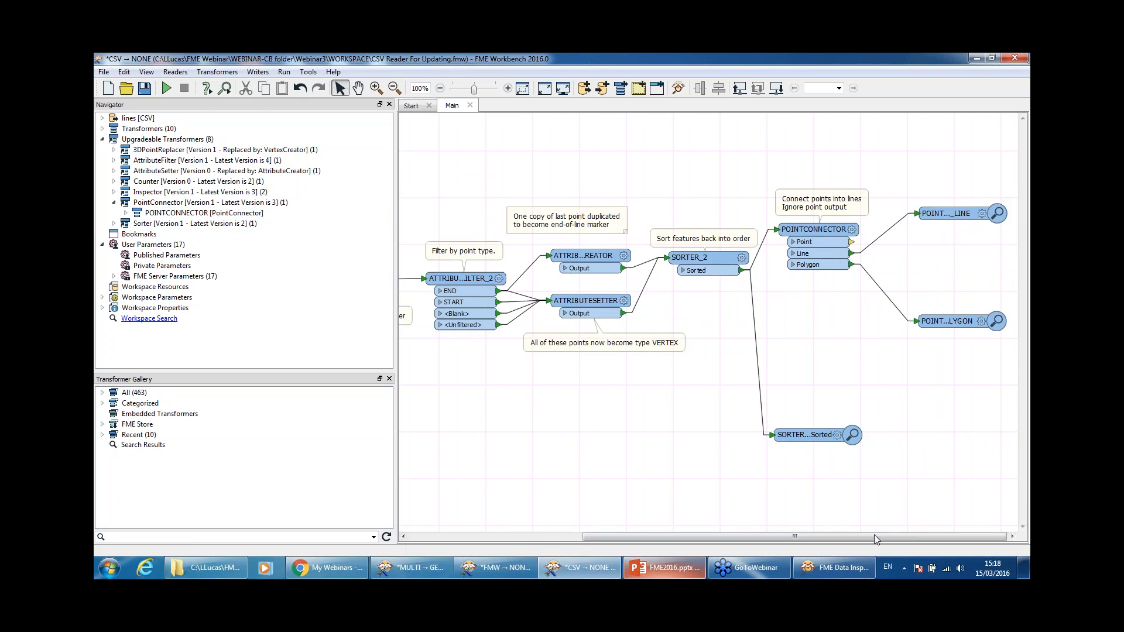
pyautogui.moveTo(874, 537); pyautogui.dragTo(745, 535)
pyautogui.click(518, 230)
# Step: Upgrade 3DPOINTREPLACER from its context menu, moving the warning aside and confirming Yes
pyautogui.rightClick(519, 229)
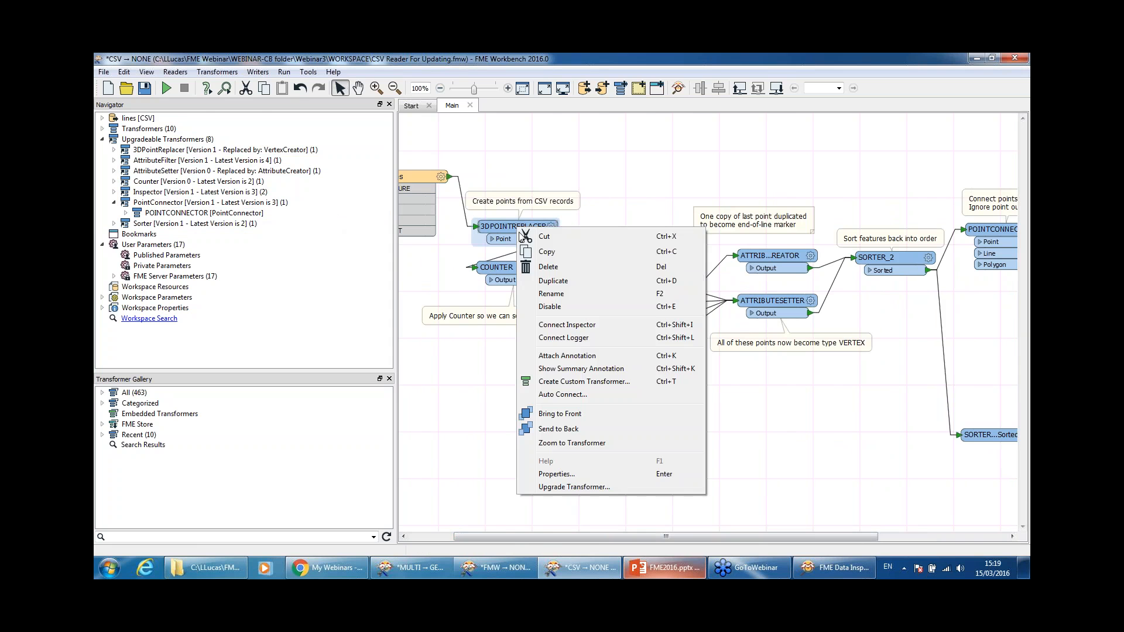
pyautogui.click(577, 488)
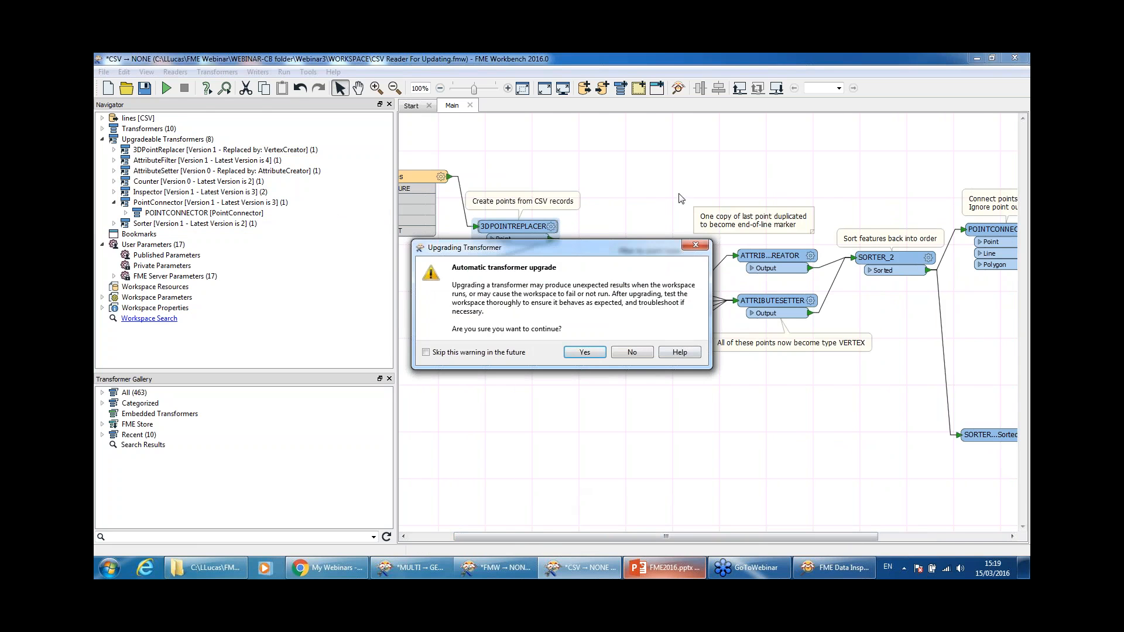
pyautogui.moveTo(636, 248); pyautogui.dragTo(788, 146)
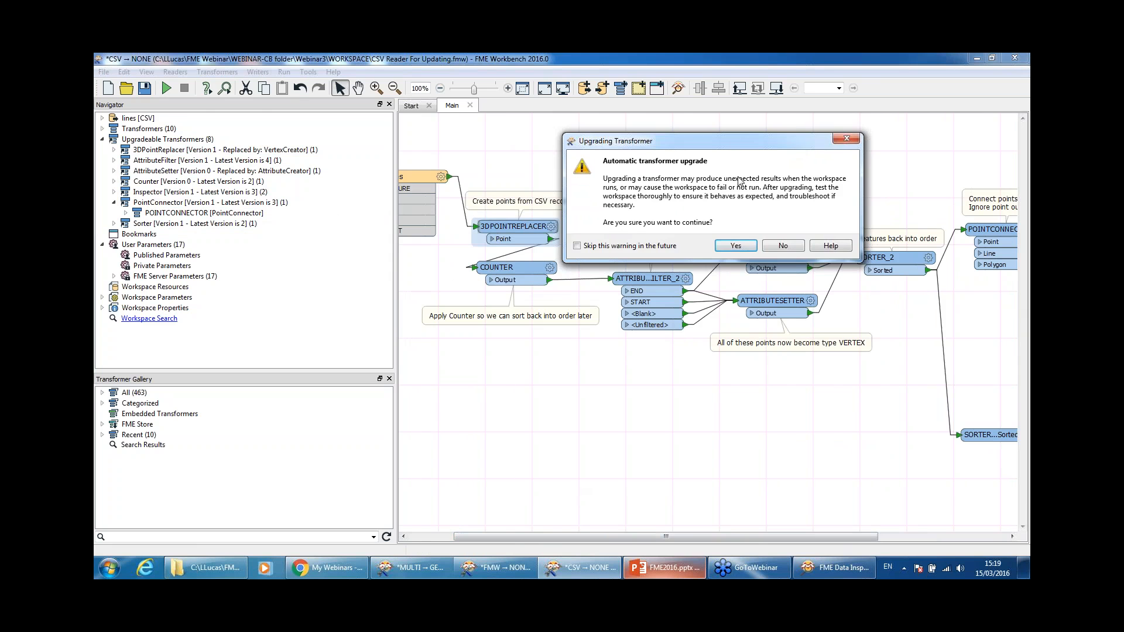
pyautogui.moveTo(736, 136); pyautogui.dragTo(715, 121)
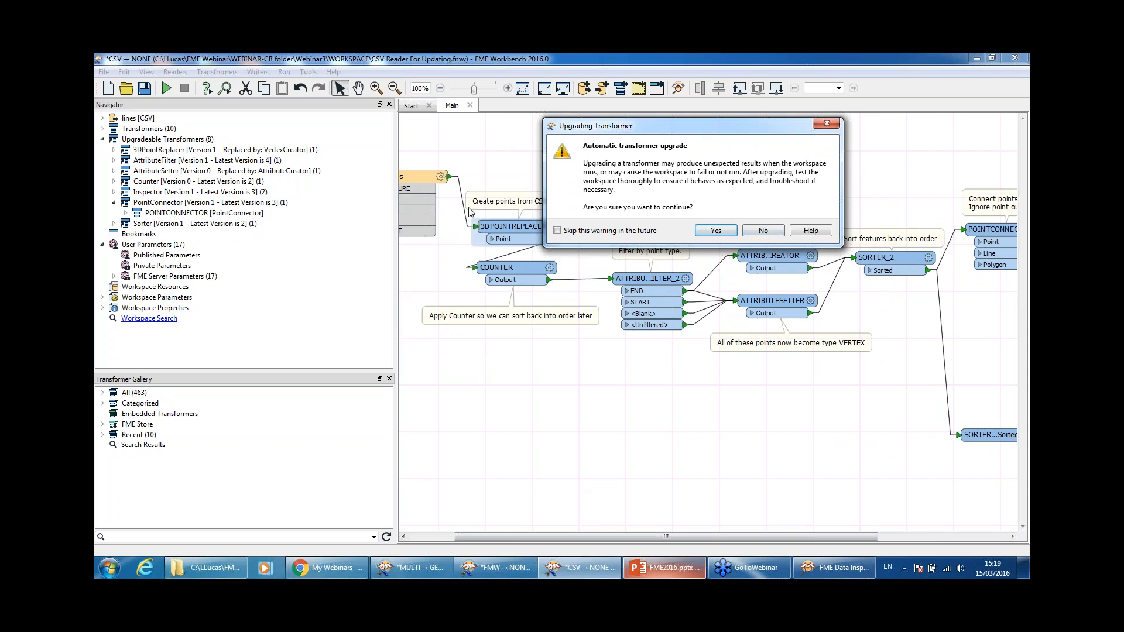
pyautogui.click(726, 231)
# Step: Review the VertexCreator replacement mapping and change log, accept it, and check VertexCreator's parameters
pyautogui.moveTo(610, 221); pyautogui.dragTo(589, 130)
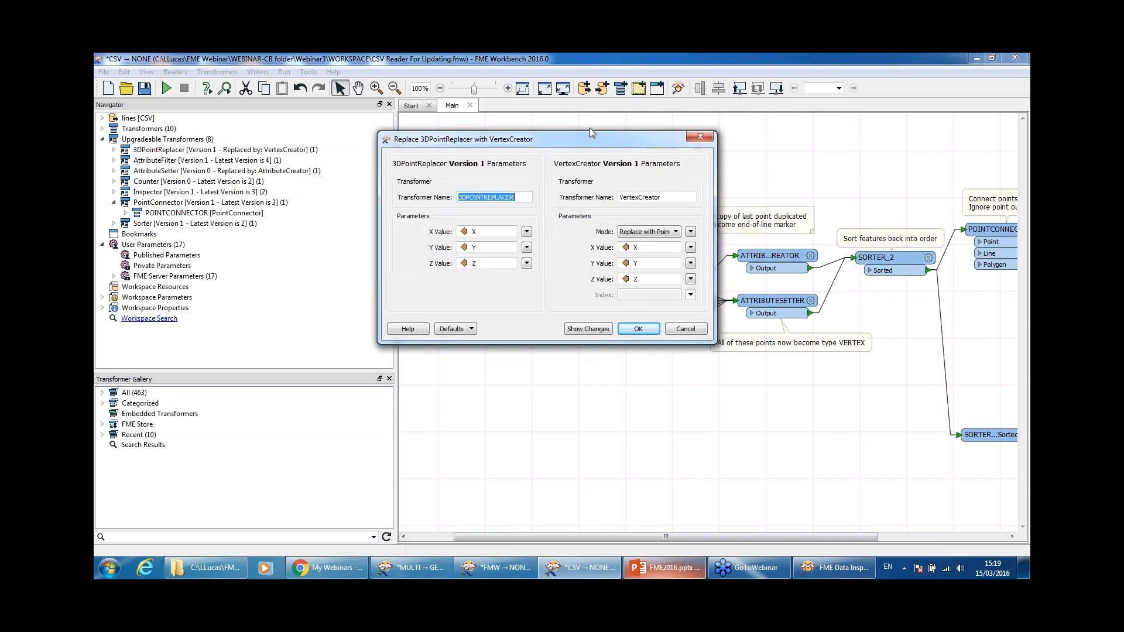
pyautogui.moveTo(708, 319); pyautogui.dragTo(845, 394)
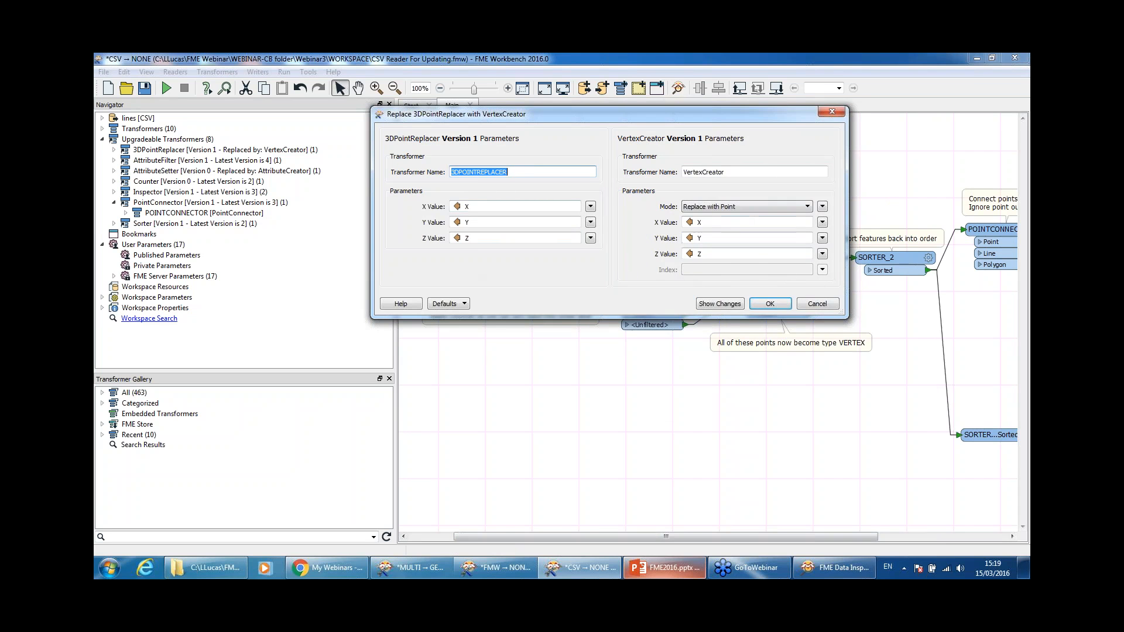
pyautogui.click(752, 223)
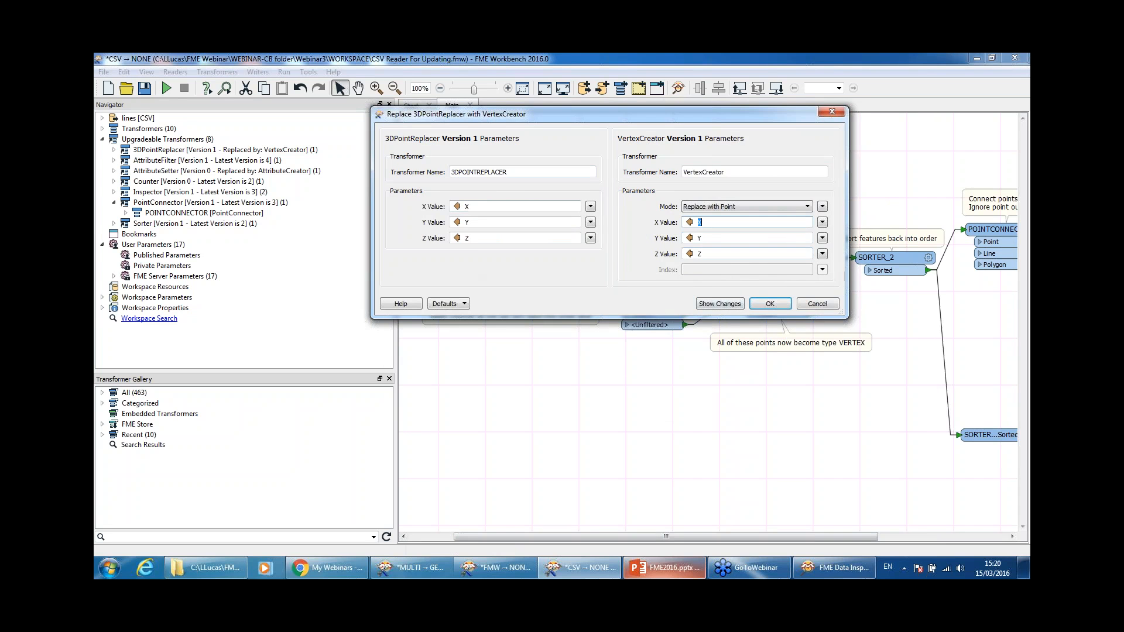
pyautogui.click(730, 310)
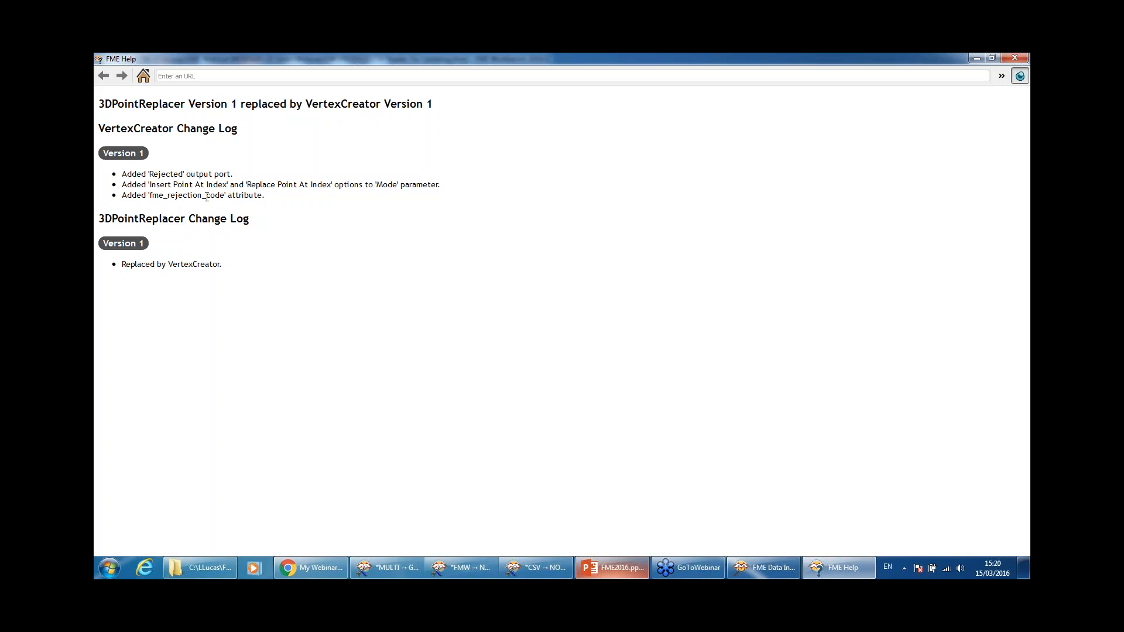
pyautogui.click(1013, 58)
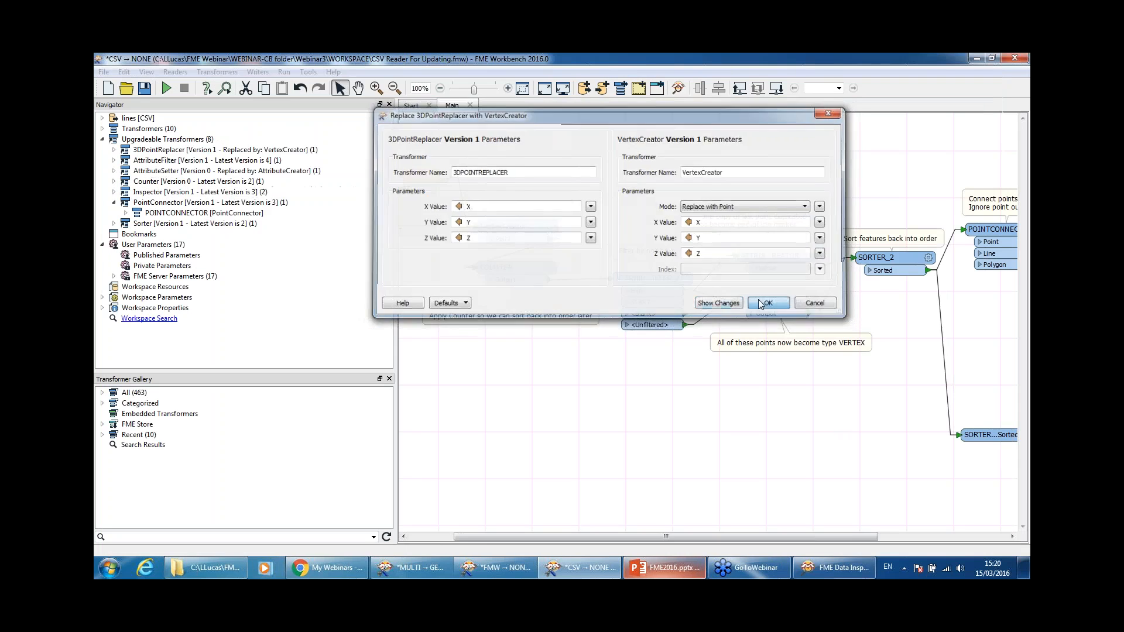
pyautogui.click(768, 304)
pyautogui.doubleClick(523, 186)
# Step: Upgrade the COUNTER transformer to Counter version 2, accepting its new parameters
pyautogui.click(635, 382)
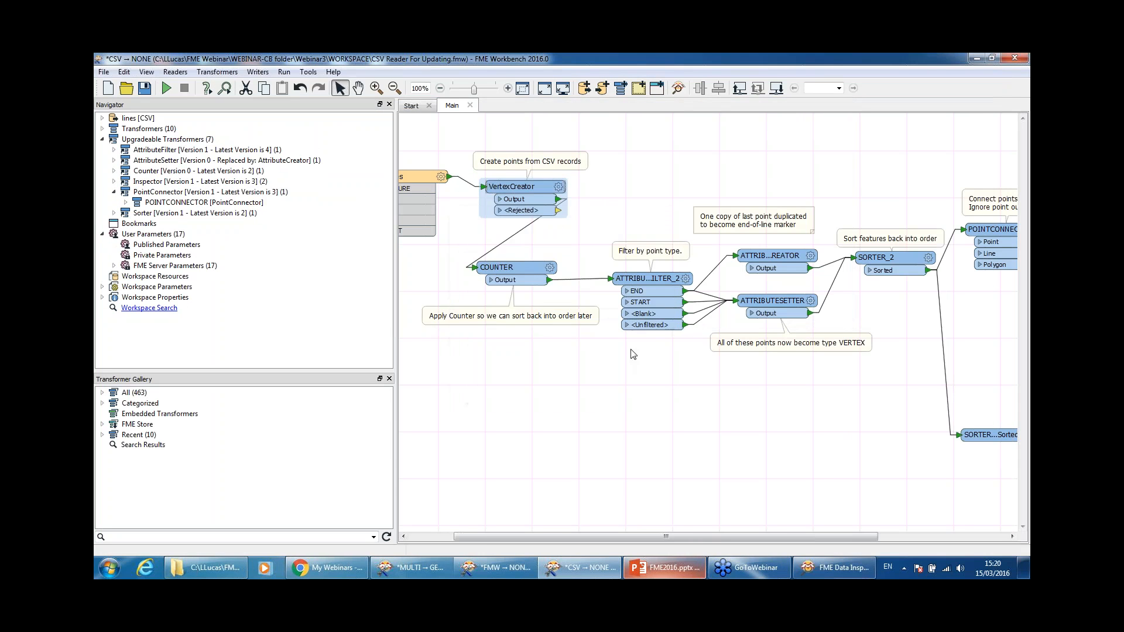
pyautogui.rightClick(513, 272)
pyautogui.click(568, 536)
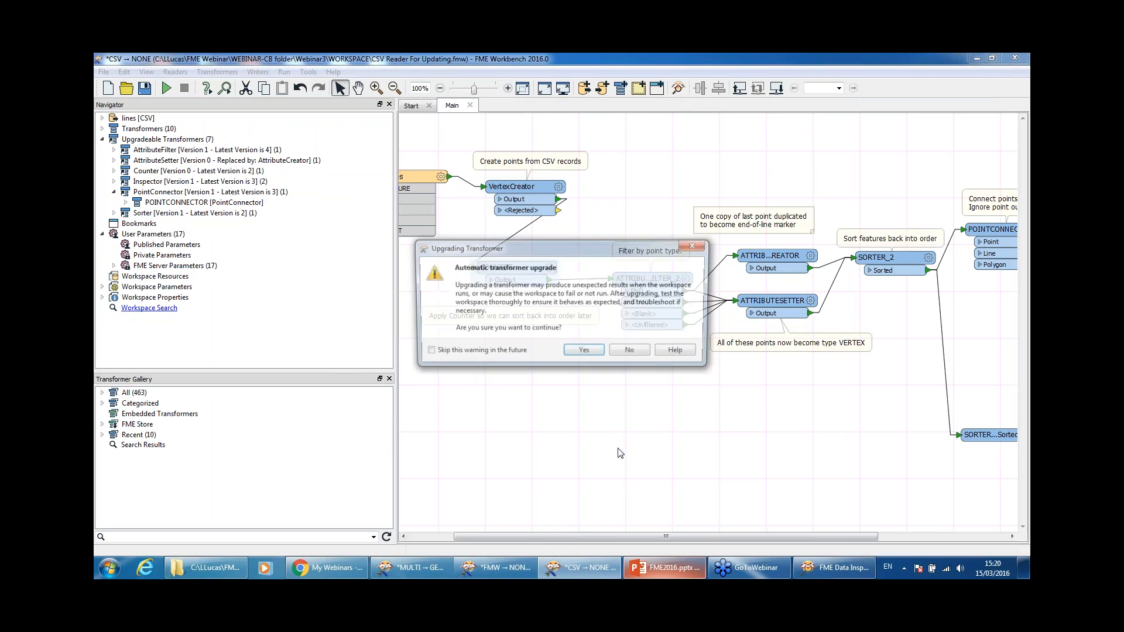
pyautogui.click(588, 353)
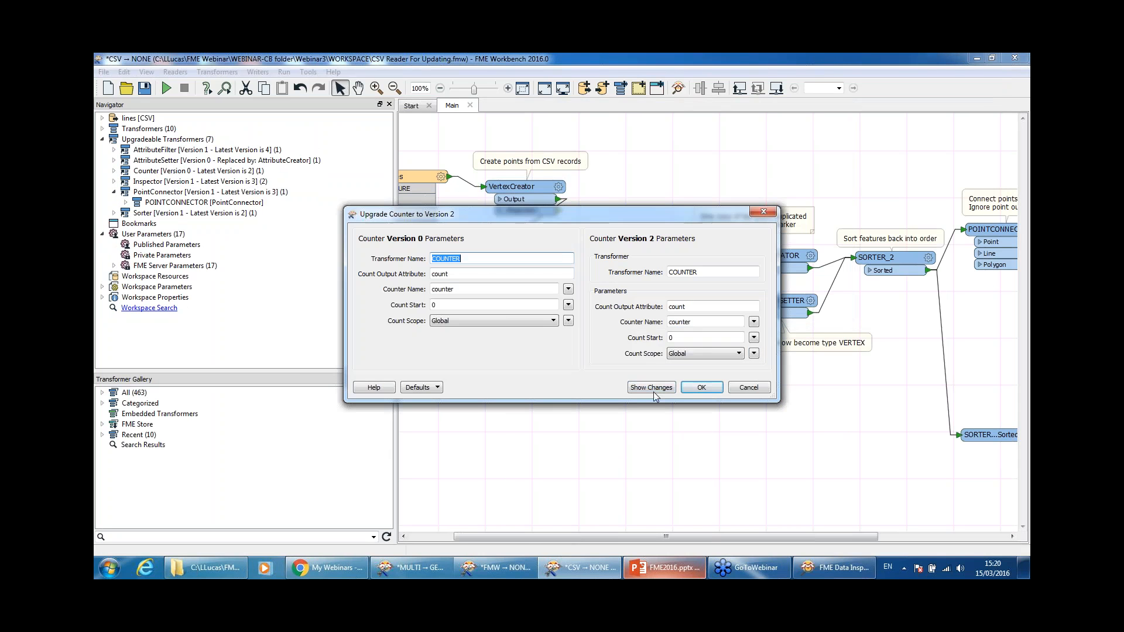
pyautogui.click(702, 387)
# Step: Inspect ATTRIBUTECREATOR's parameters and available actions without changing anything
pyautogui.click(781, 258)
pyautogui.doubleClick(781, 258)
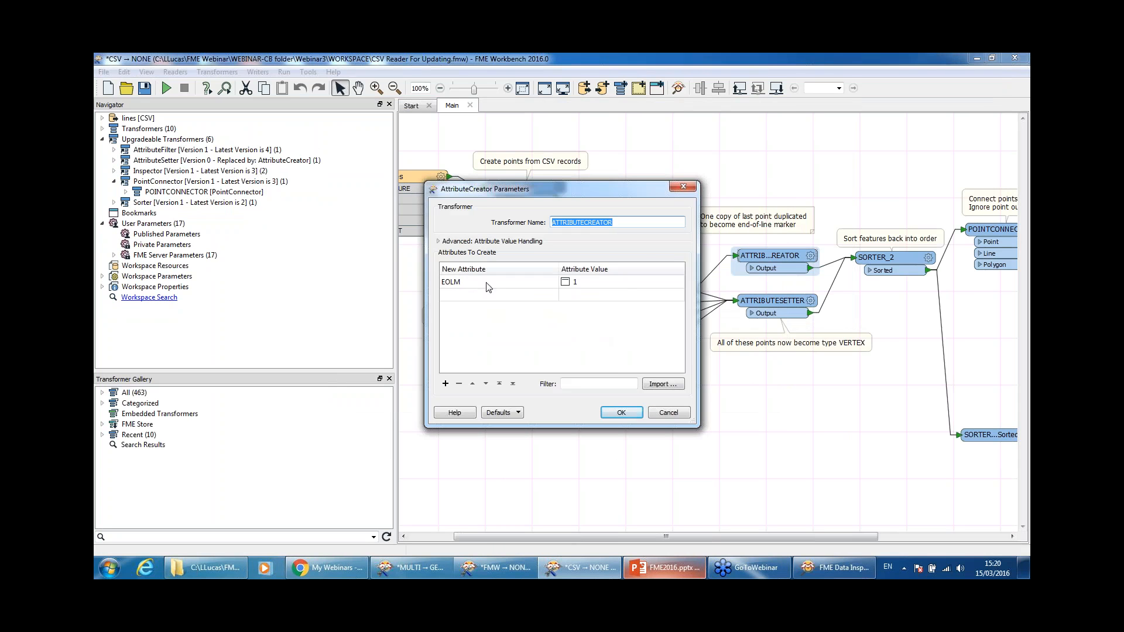
pyautogui.click(621, 412)
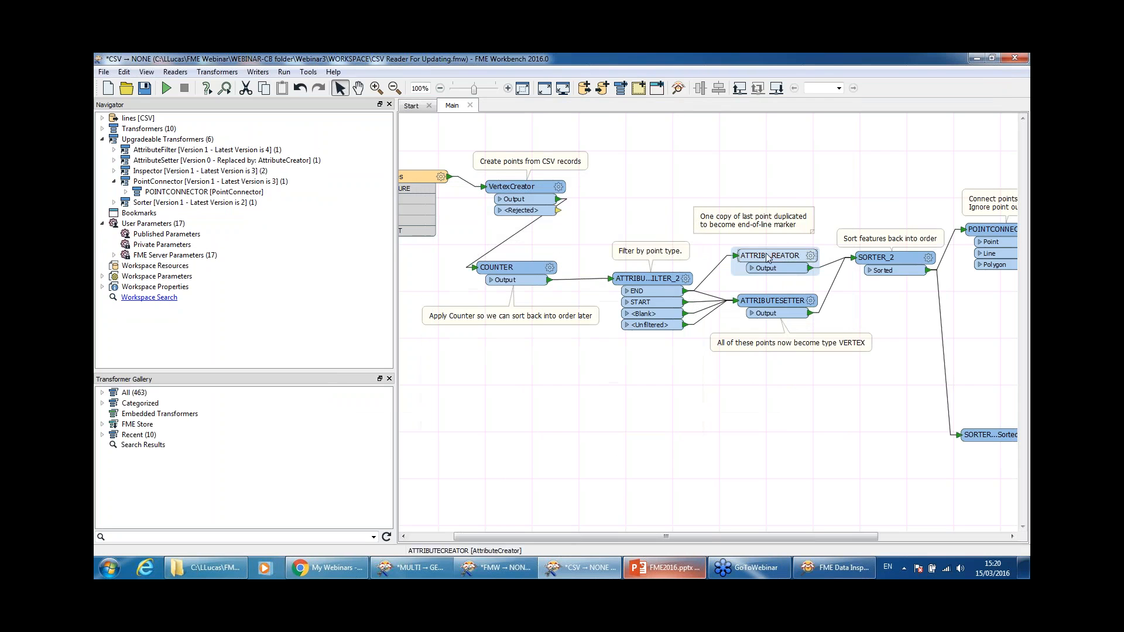
pyautogui.rightClick(768, 258)
pyautogui.press('Escape')
pyautogui.click(855, 264)
pyautogui.rightClick(754, 255)
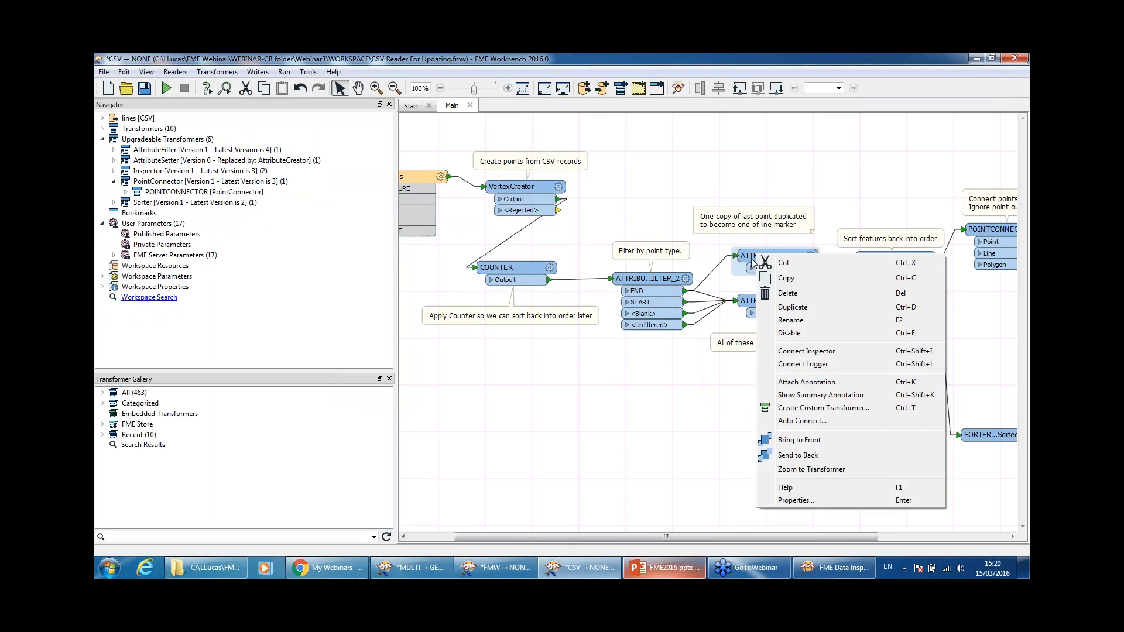
pyautogui.click(719, 403)
# Step: Upgrade SORTER_2 to Sorter version 2 and review its parameters without changes
pyautogui.doubleClick(902, 259)
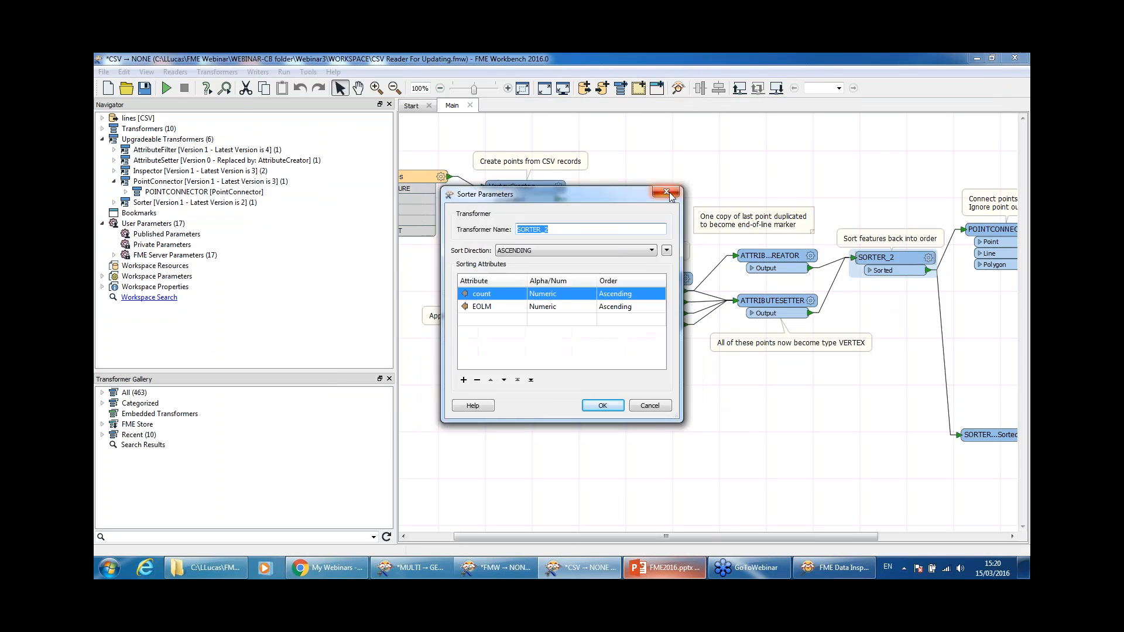
pyautogui.press('Escape')
pyautogui.rightClick(898, 260)
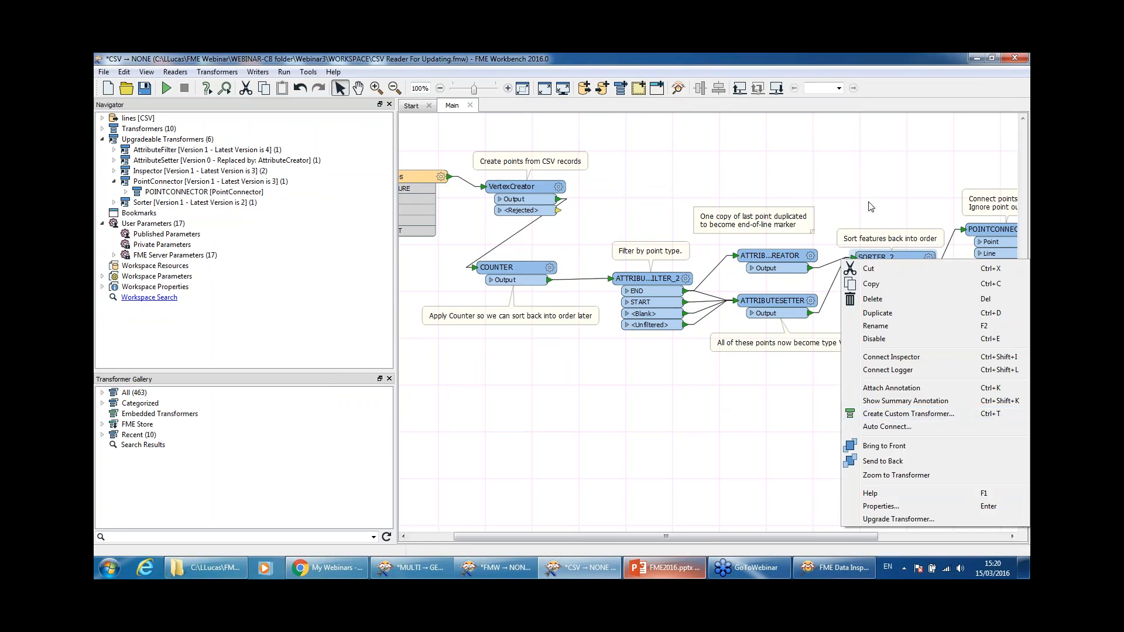
pyautogui.press('Escape')
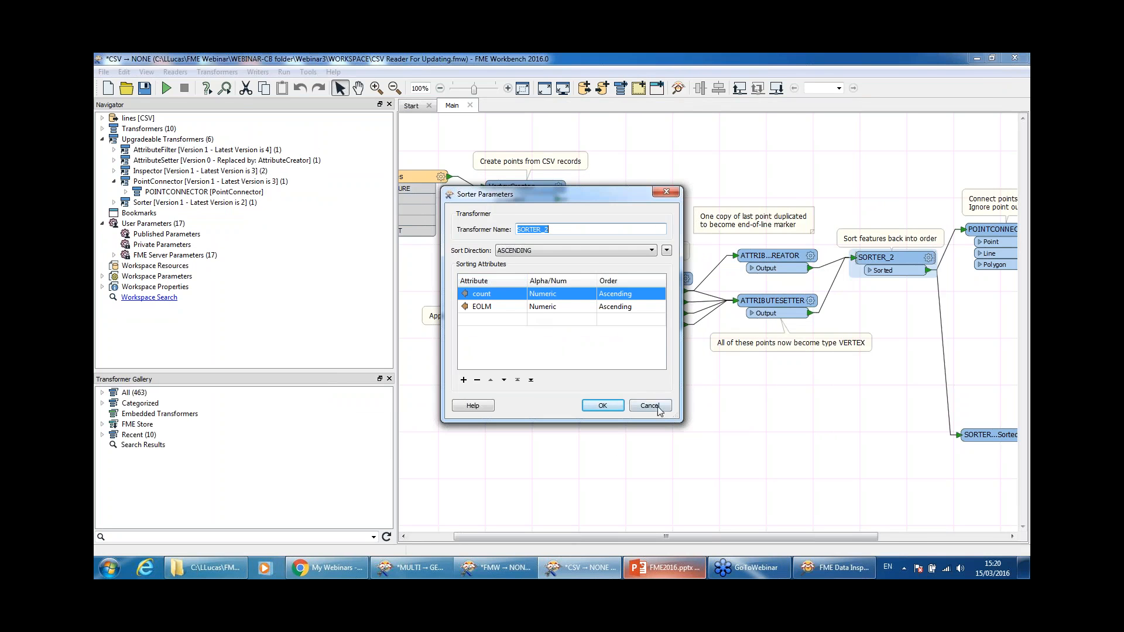
pyautogui.press('Escape')
pyautogui.rightClick(890, 261)
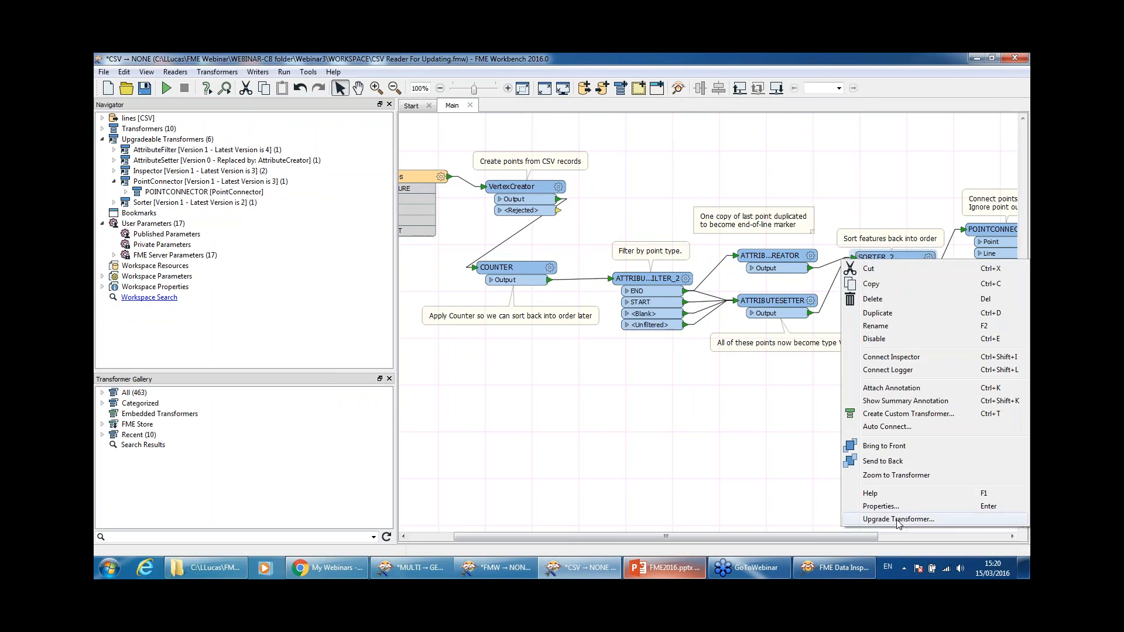
pyautogui.click(899, 520)
pyautogui.click(586, 355)
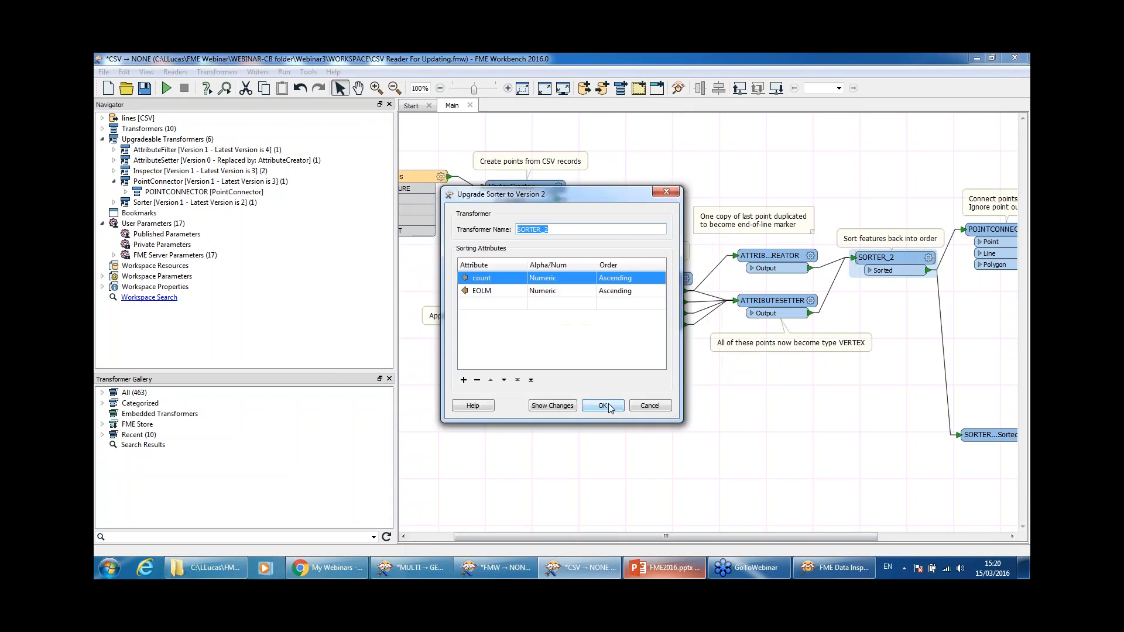
pyautogui.click(603, 406)
pyautogui.doubleClick(879, 258)
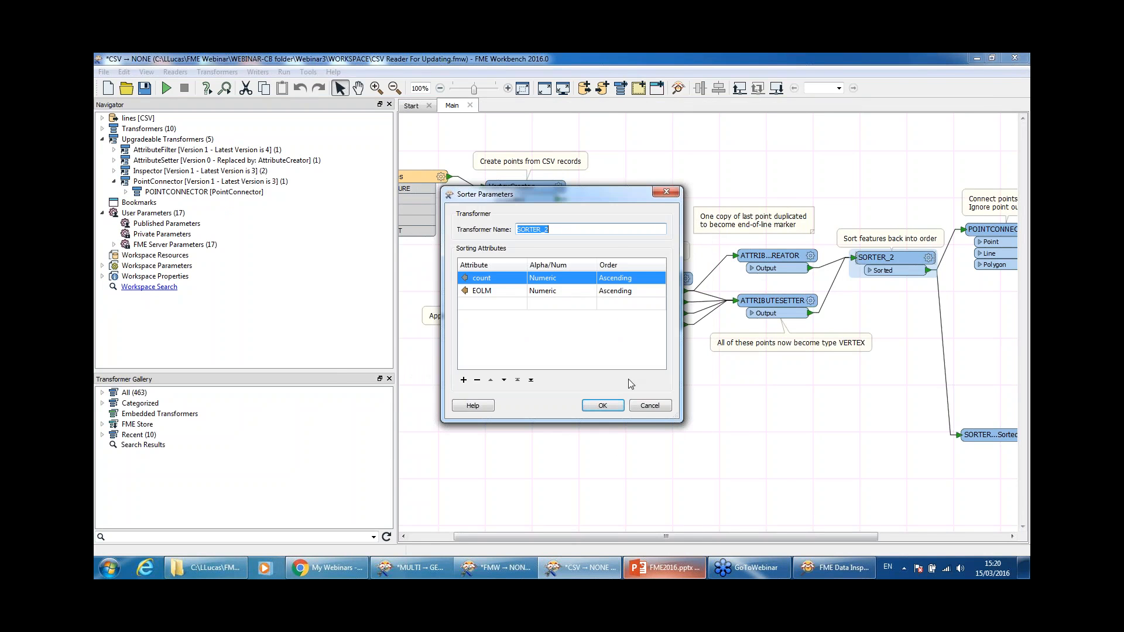
pyautogui.click(659, 407)
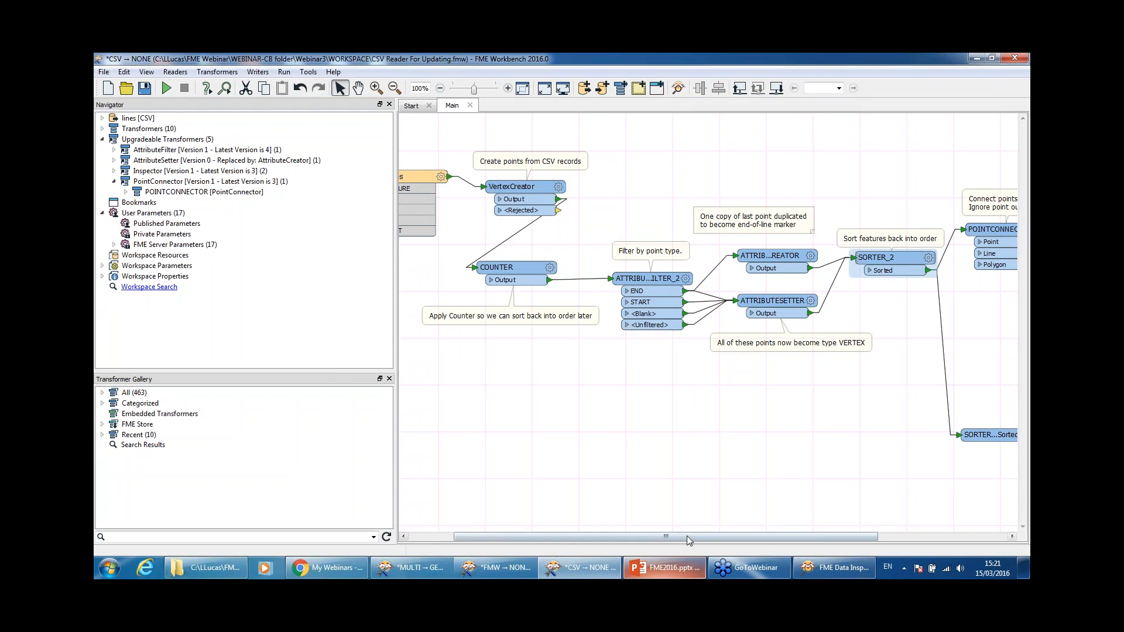
pyautogui.click(168, 143)
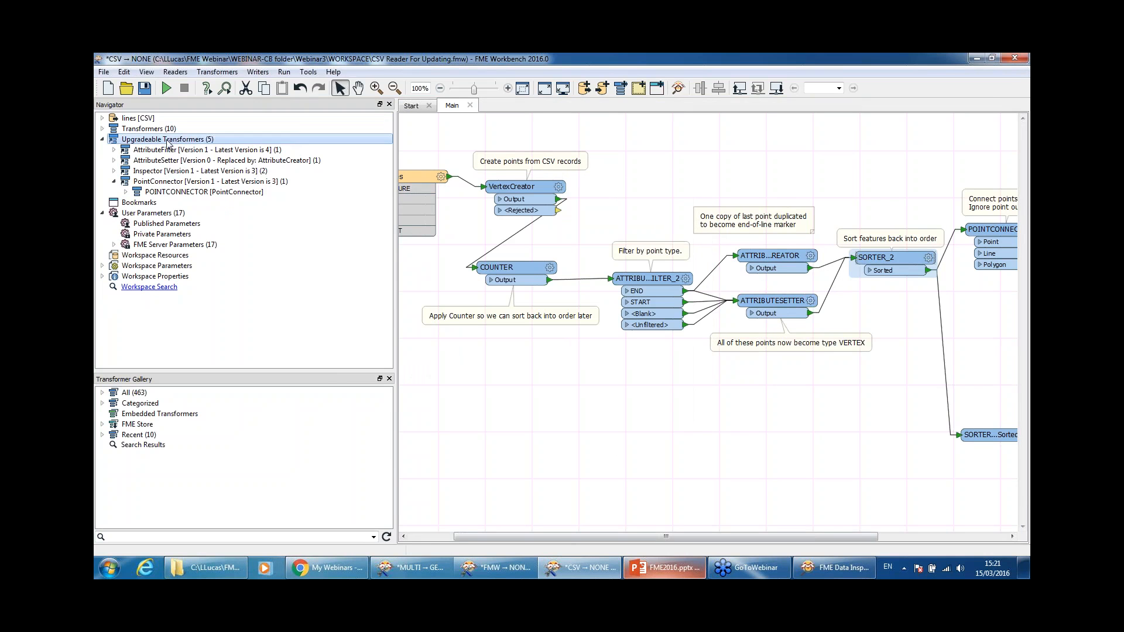
# Step: Scroll the canvas right to show POINTCONNECTOR with its line and polygon inspectors
pyautogui.moveTo(819, 537); pyautogui.dragTo(948, 537)
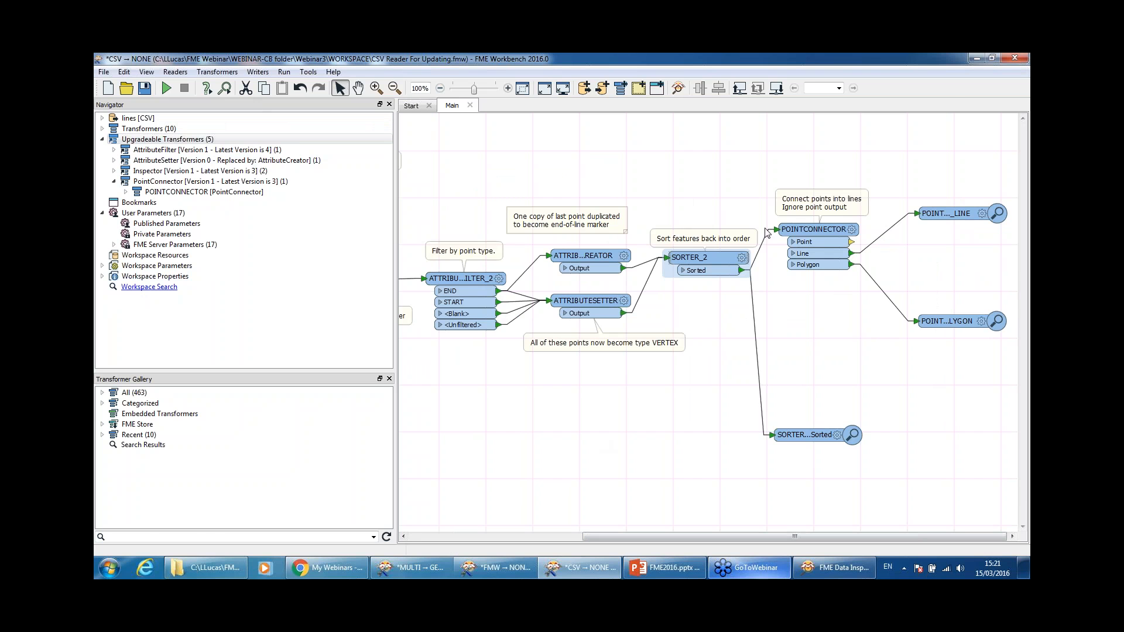
# Step: Minimize Workbench and open REJECTED.fmw from the WORKSPACE folder
pyautogui.click(977, 59)
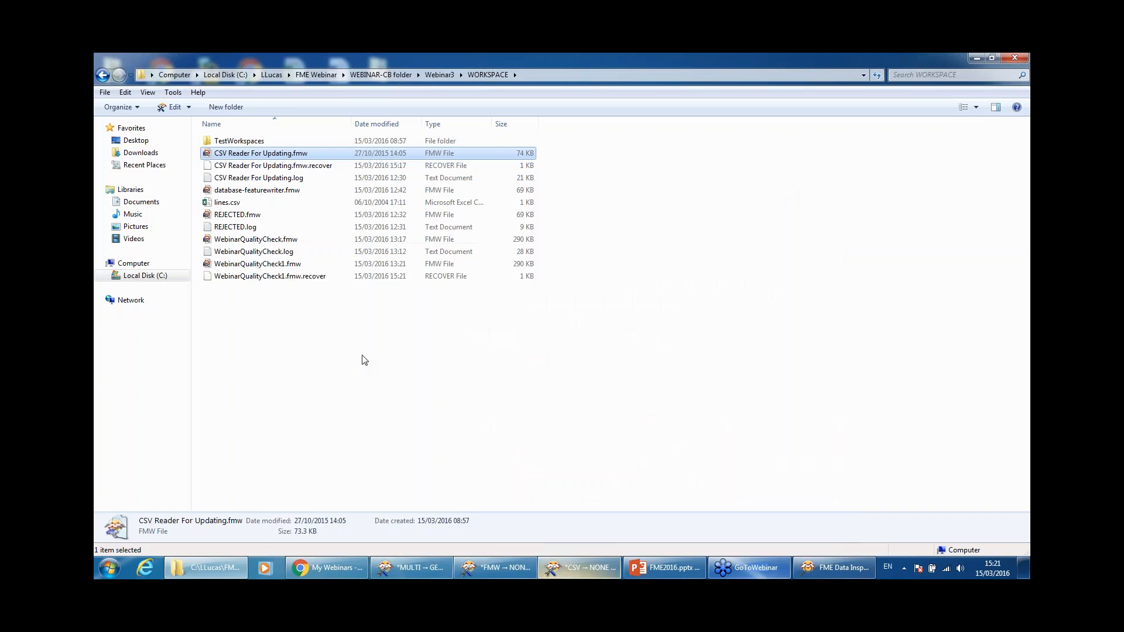
pyautogui.click(266, 292)
pyautogui.click(237, 214)
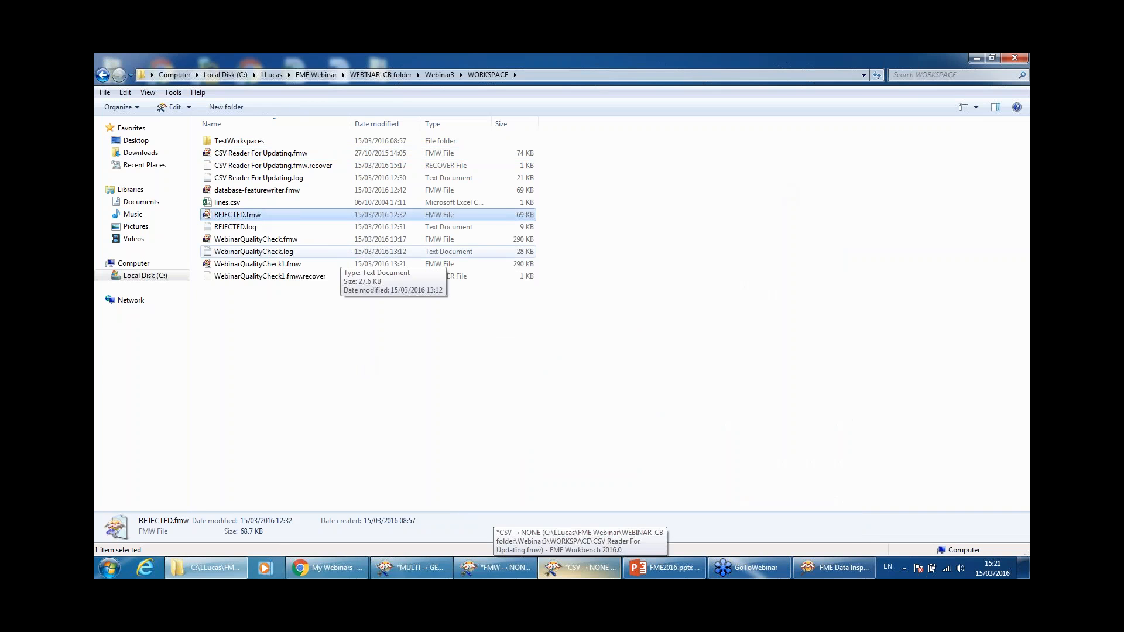
pyautogui.press('Return')
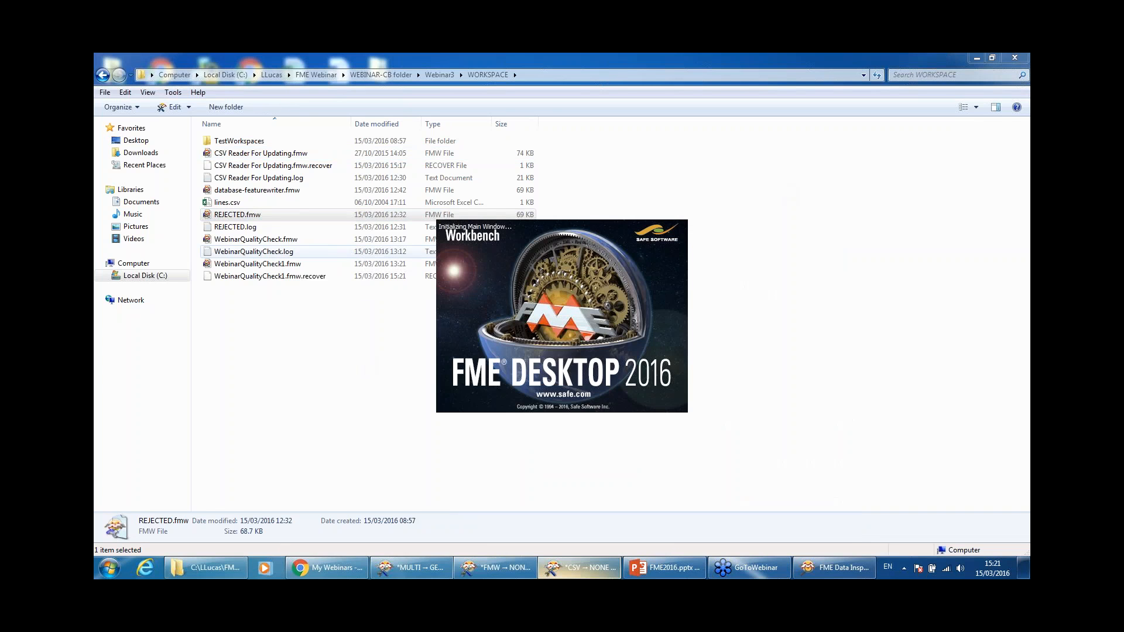
pyautogui.click(391, 217)
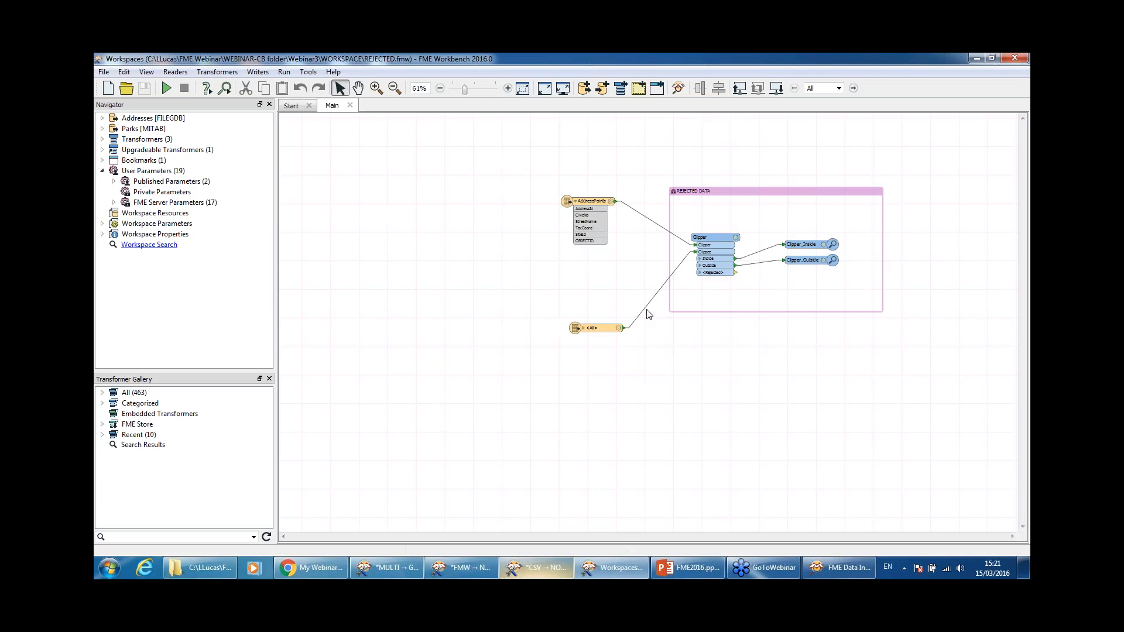
# Step: Fit the workspace in view and run REJECTED.fmw, giving 80 Outside and 27194 rejected
pyautogui.click(522, 89)
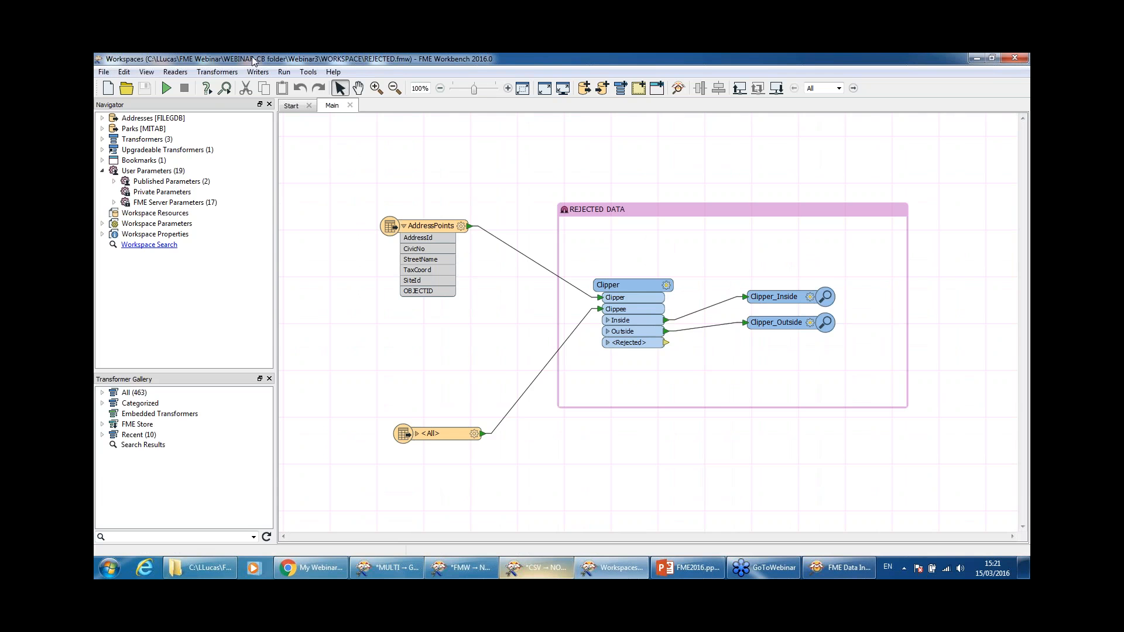
pyautogui.click(167, 88)
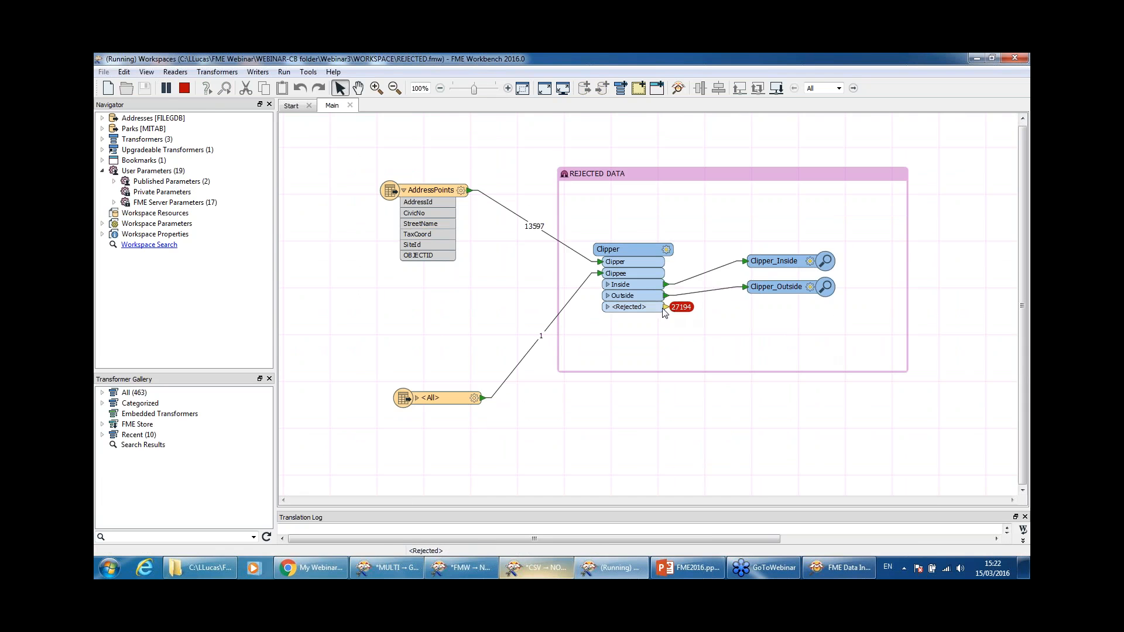
pyautogui.click(979, 58)
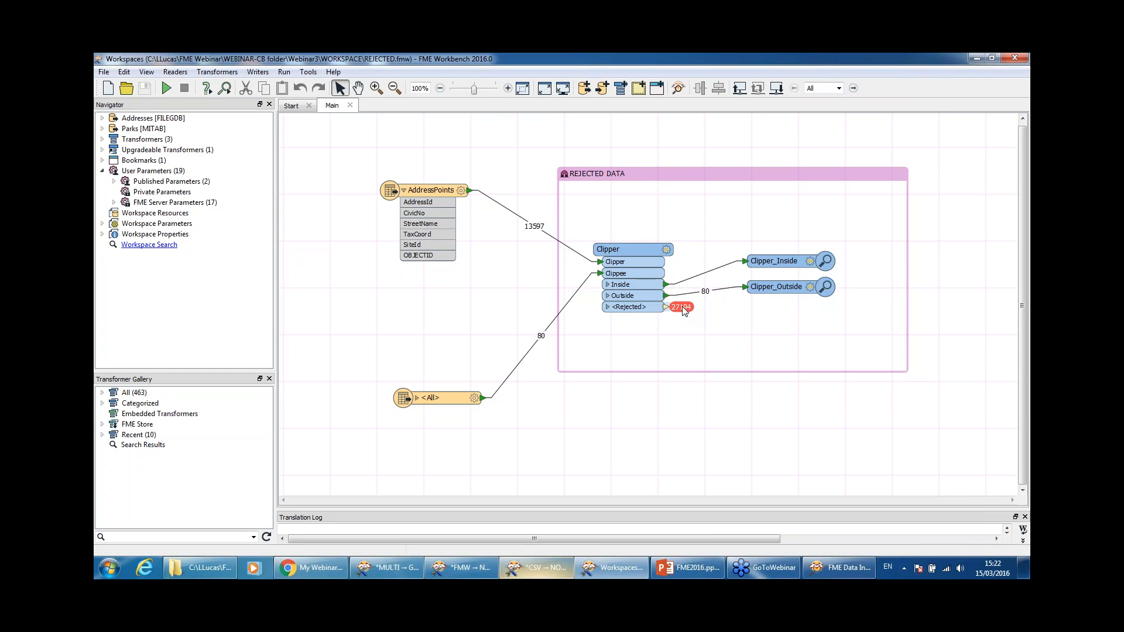
# Step: Inspect a rejected Clipper point; its fme_rejection_code reads INVALID_CLIPPER_GEOMETRY_TYPE
pyautogui.click(683, 309)
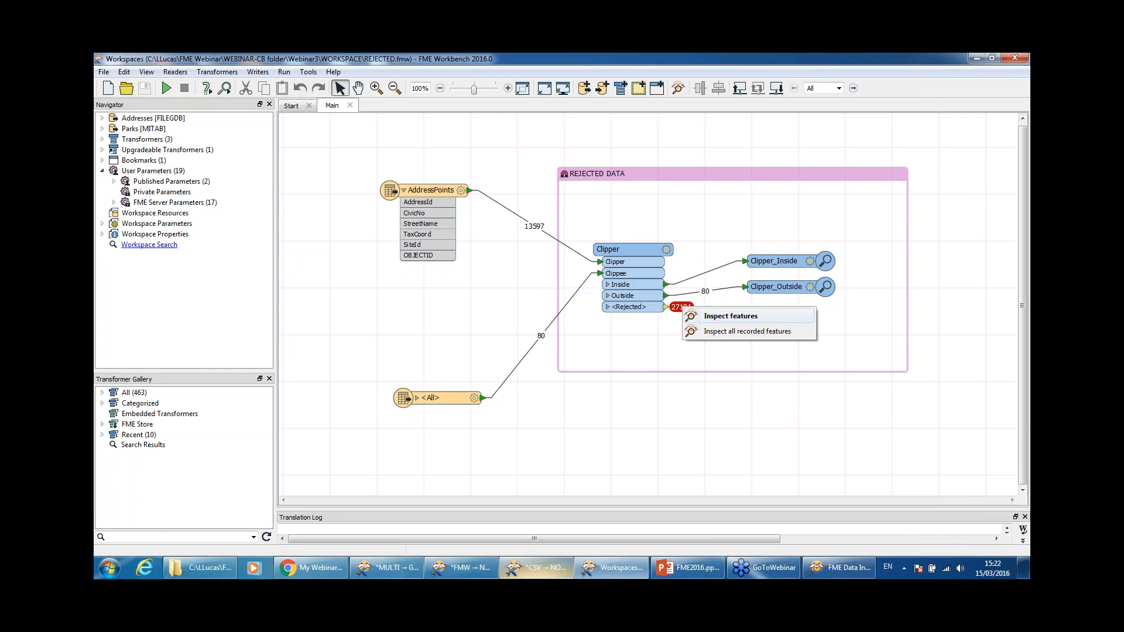
pyautogui.click(706, 316)
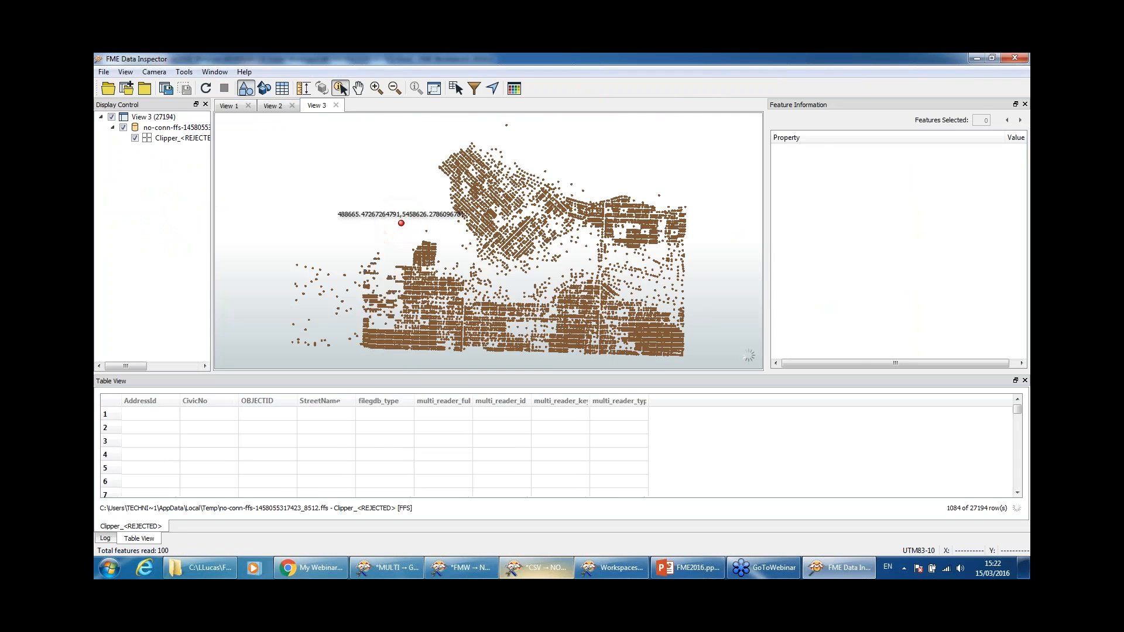
pyautogui.click(583, 301)
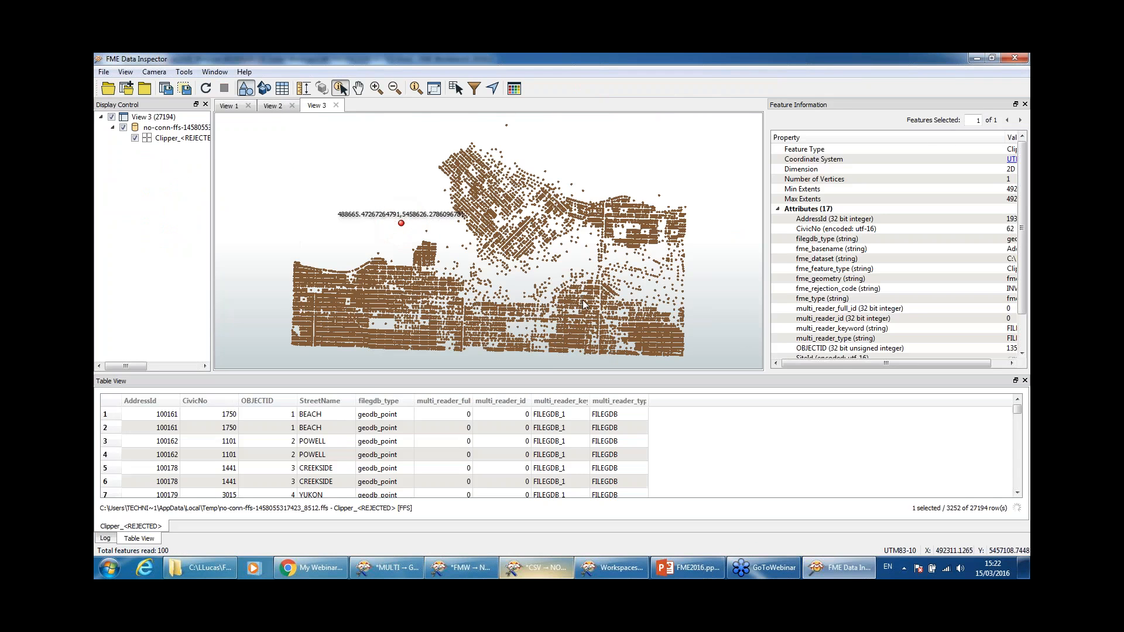
pyautogui.moveTo(765, 240); pyautogui.dragTo(533, 240)
pyautogui.click(640, 293)
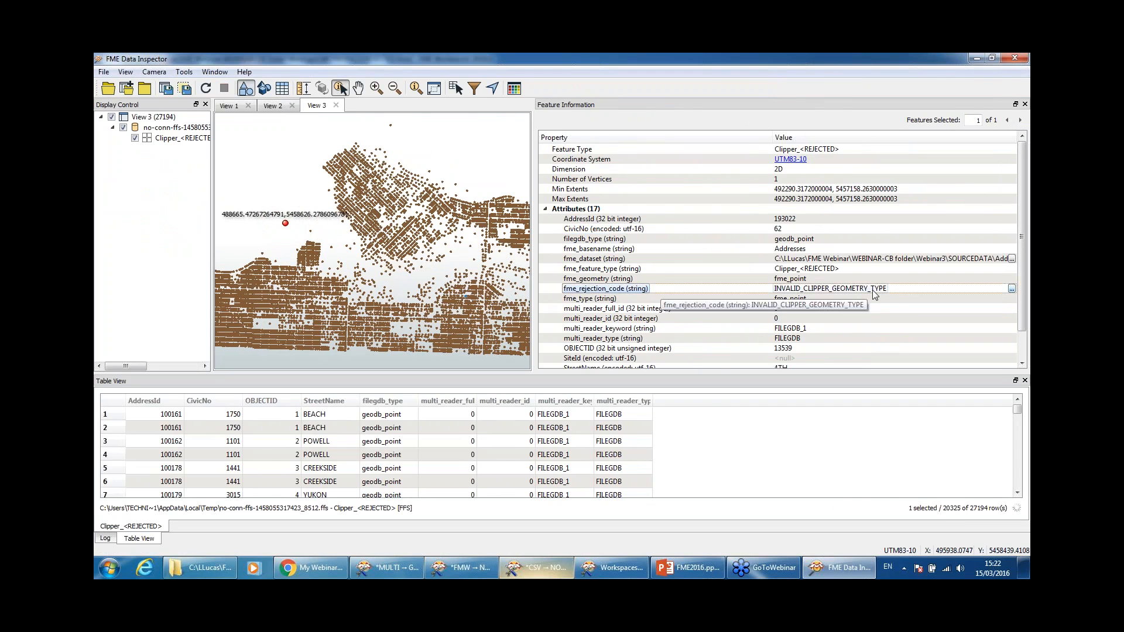
pyautogui.click(976, 59)
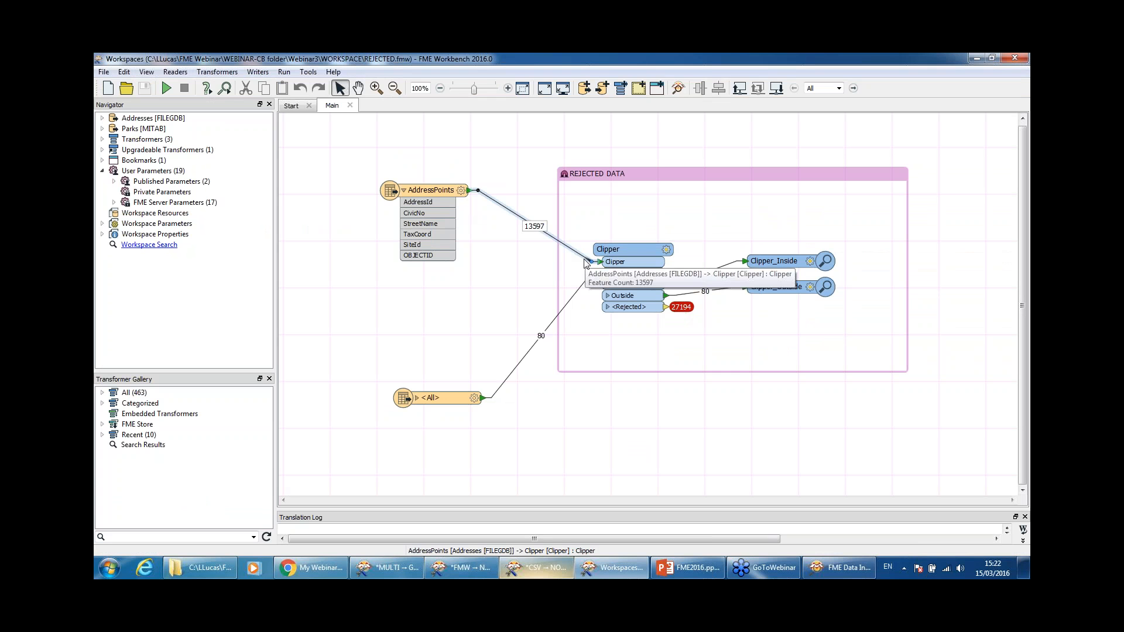
# Step: Connect AddressPoints to the Clipper's Clippee input and move the <All> parks reader above it
pyautogui.moveTo(592, 263)
pyautogui.mouseDown()
pyautogui.moveTo(596, 273)
pyautogui.moveTo(576, 287)
pyautogui.moveTo(591, 261)
pyautogui.mouseUp()
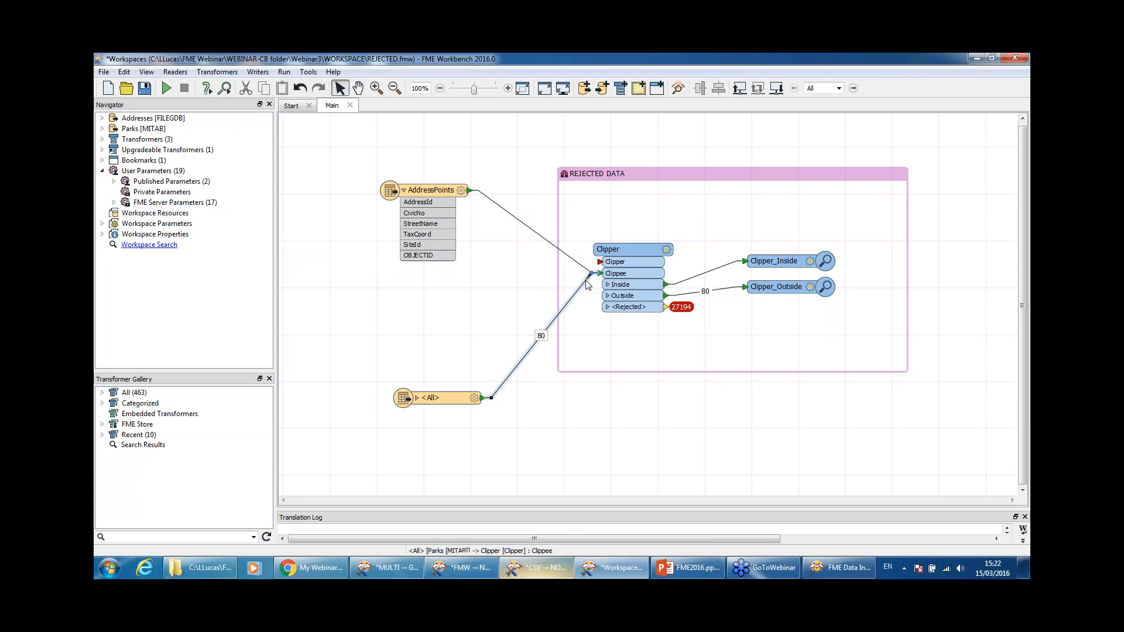
pyautogui.moveTo(413, 408); pyautogui.dragTo(443, 369)
pyautogui.doubleClick(436, 162)
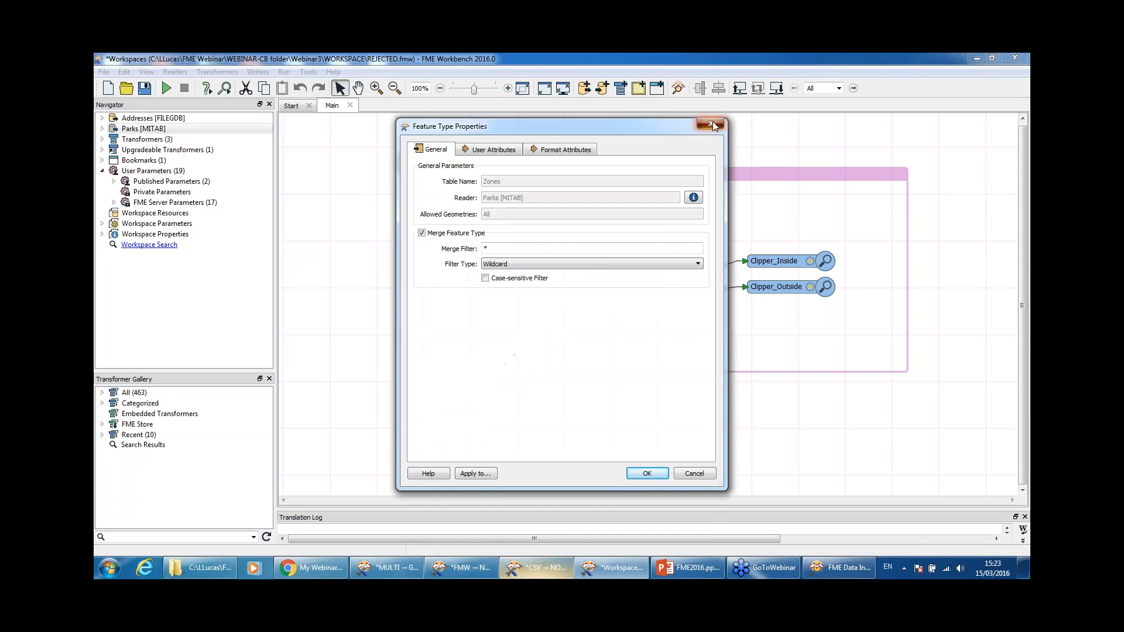
pyautogui.click(712, 125)
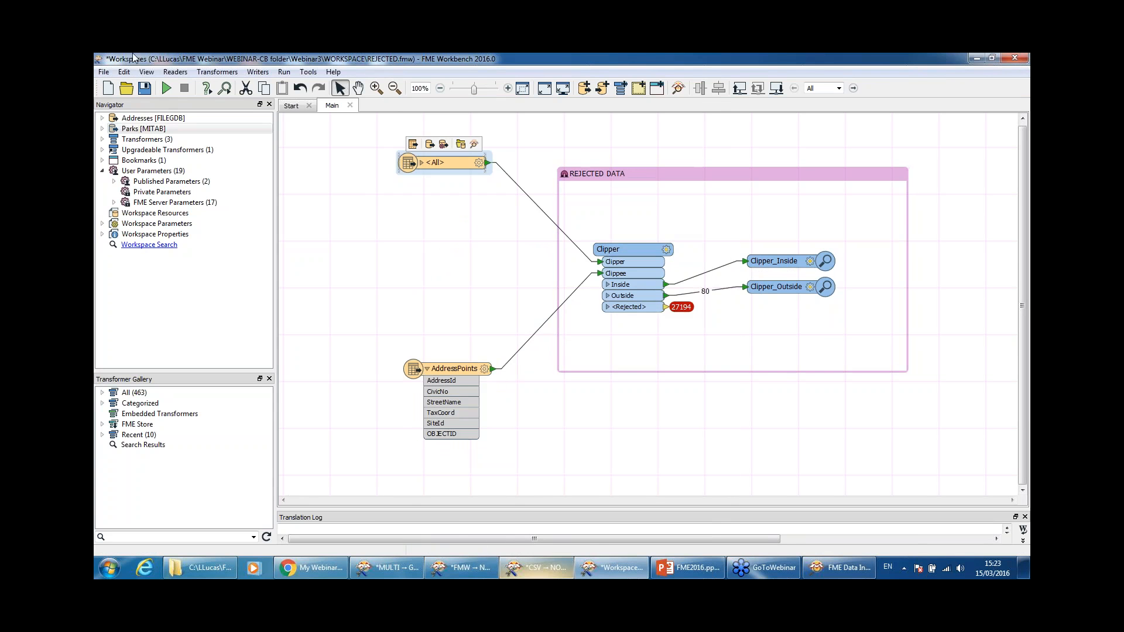
# Step: Rerun the workspace and toggle the Clipper_Outside layer to compare the 74 inside points
pyautogui.click(166, 88)
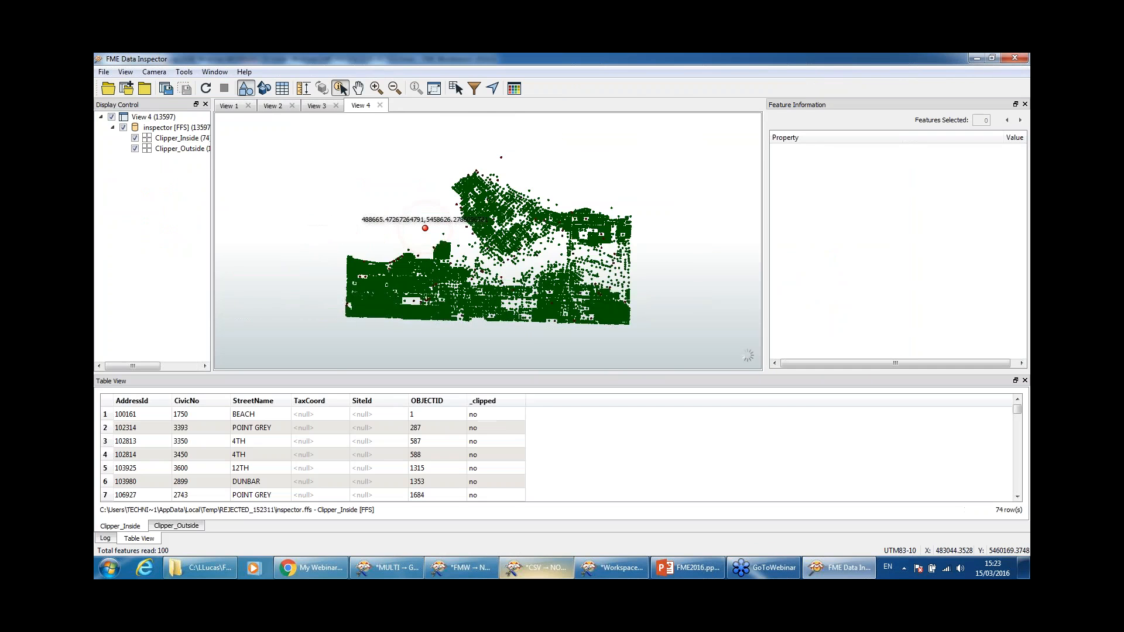
pyautogui.moveTo(212, 174); pyautogui.dragTo(335, 173)
pyautogui.click(135, 150)
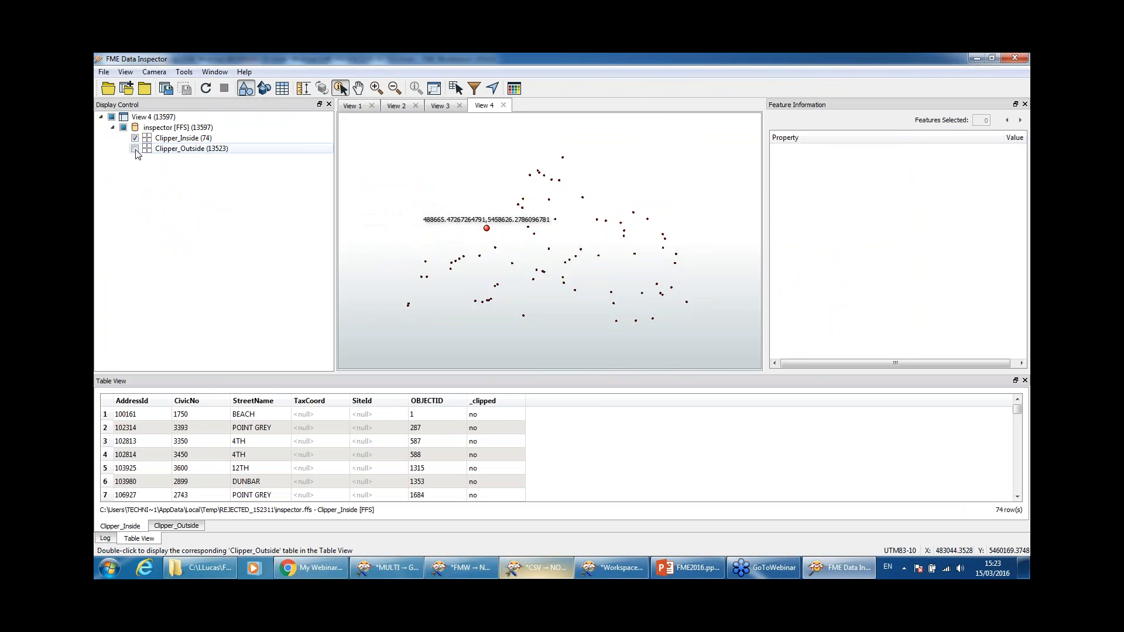
pyautogui.click(135, 149)
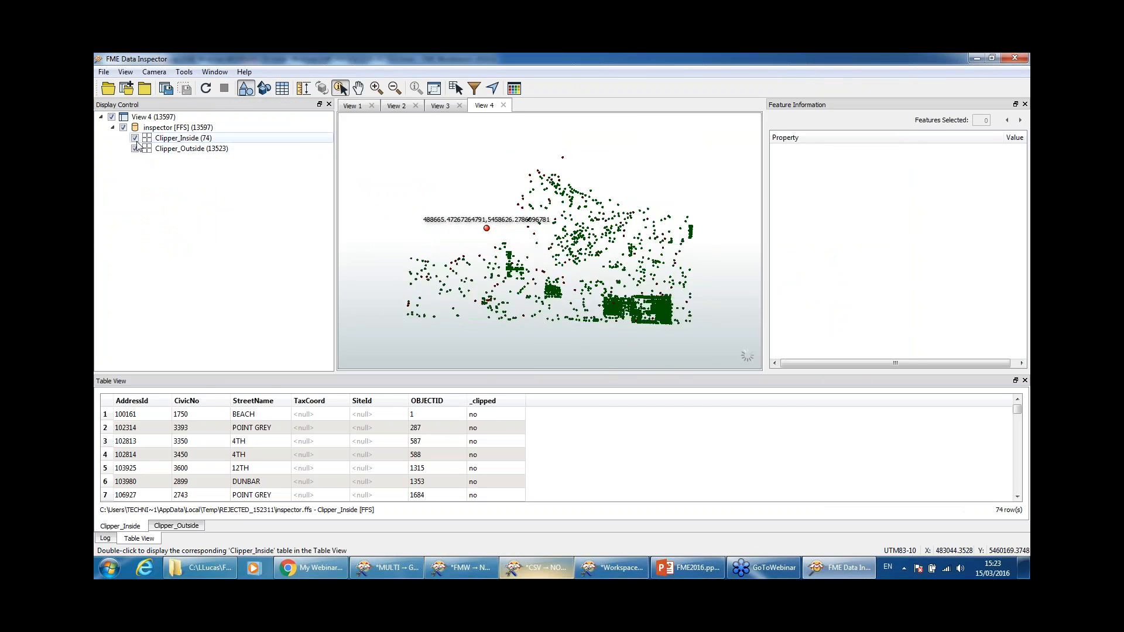
pyautogui.click(135, 148)
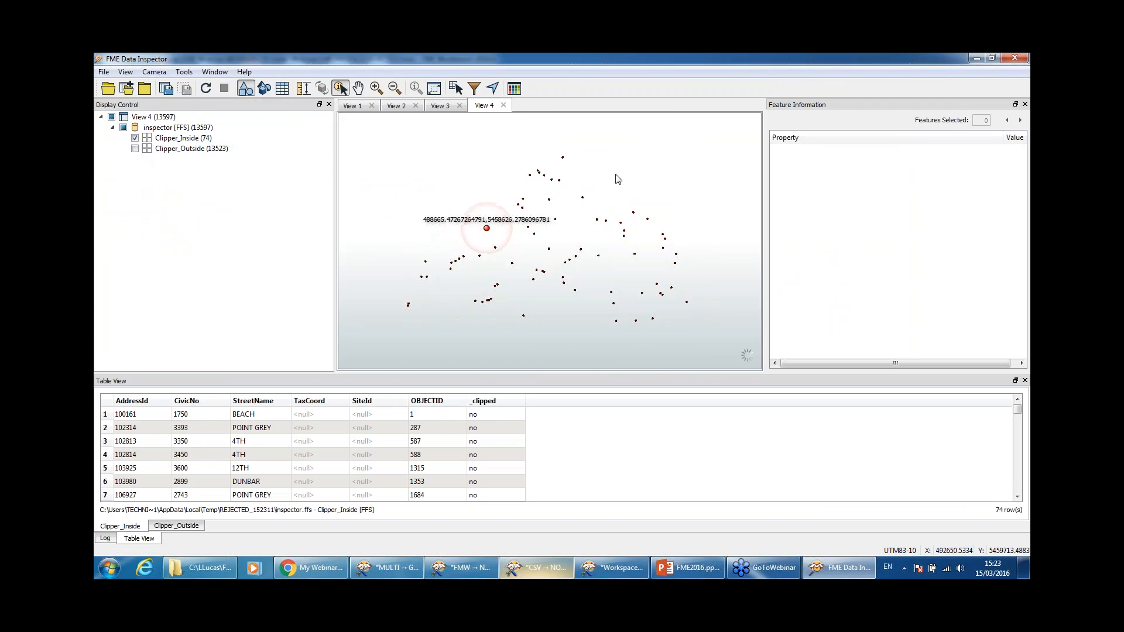
pyautogui.click(135, 149)
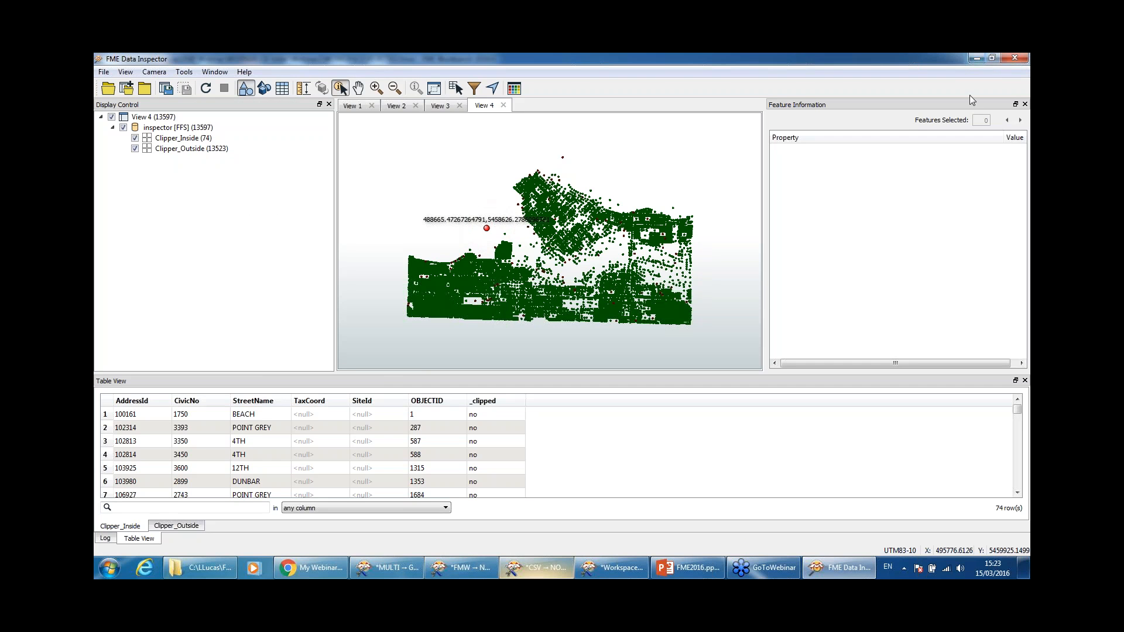
pyautogui.click(976, 57)
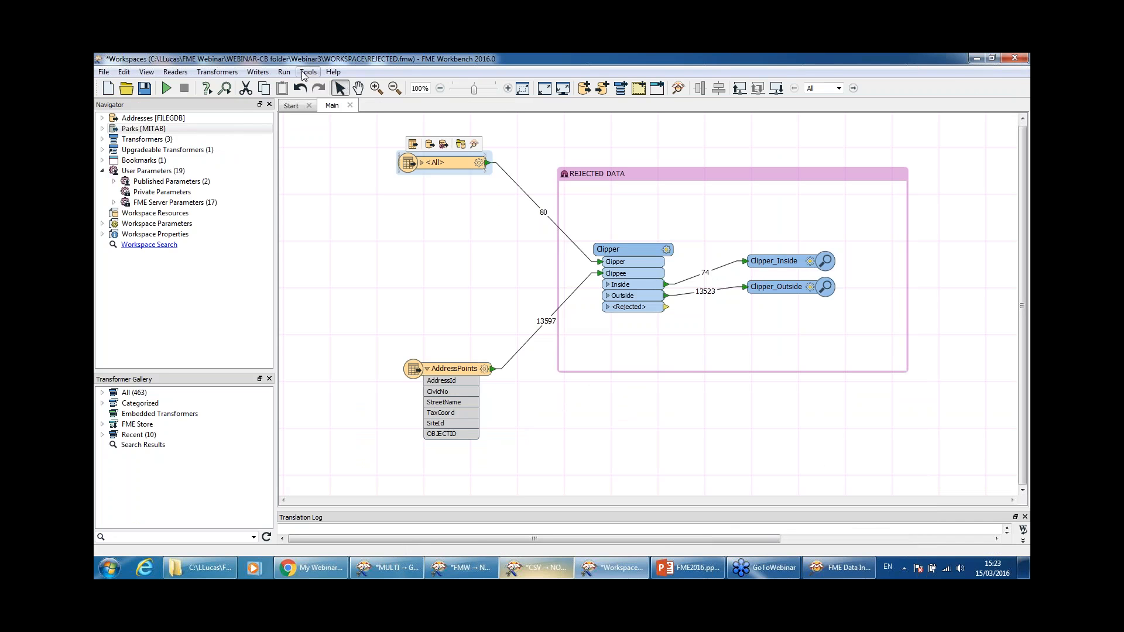
# Step: Add a MapInfo TAB (MITAB) writer to 'test' with an AddressPoints feature type, fed by Inside
pyautogui.click(258, 71)
pyautogui.click(278, 86)
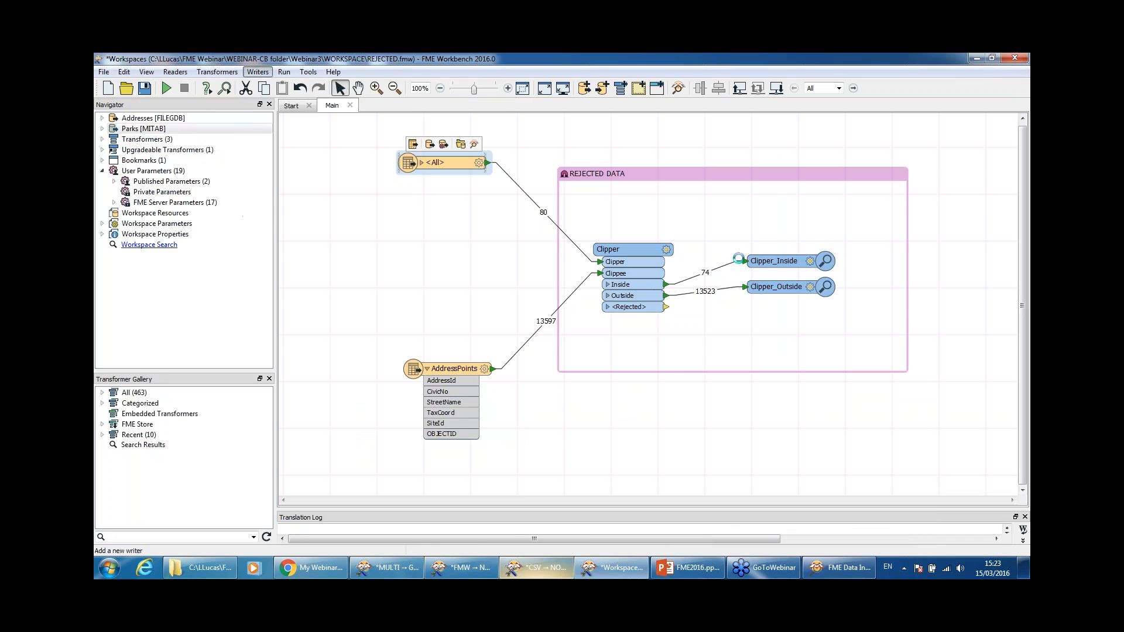
pyautogui.click(650, 273)
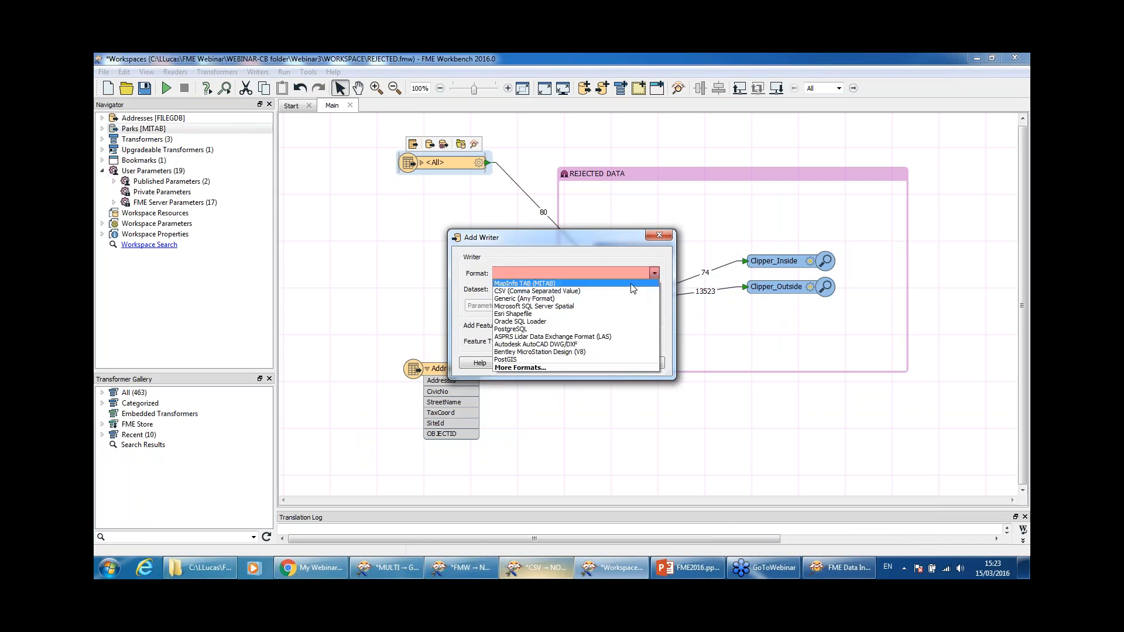
pyautogui.click(634, 293)
pyautogui.click(552, 289)
pyautogui.write('test')
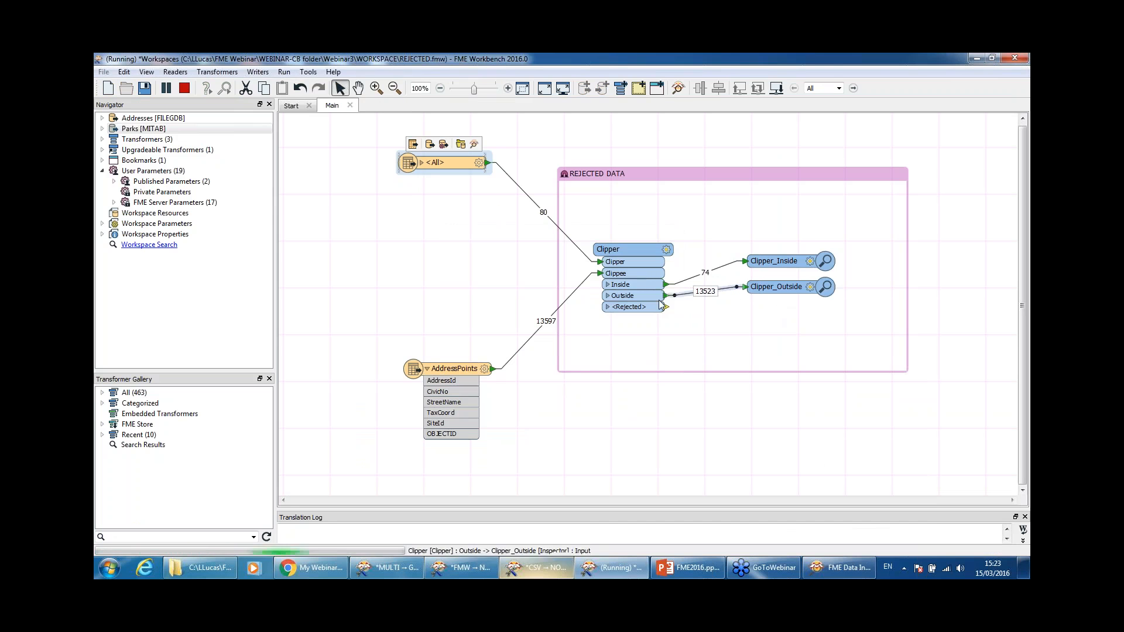
pyautogui.click(545, 245)
pyautogui.click(594, 377)
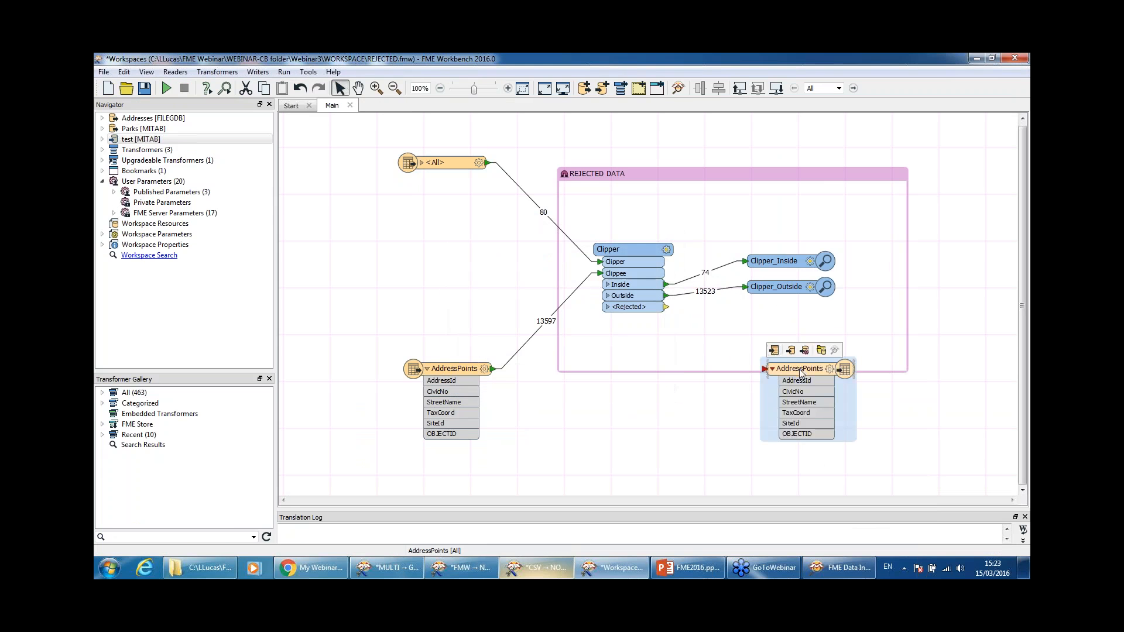
pyautogui.click(768, 275)
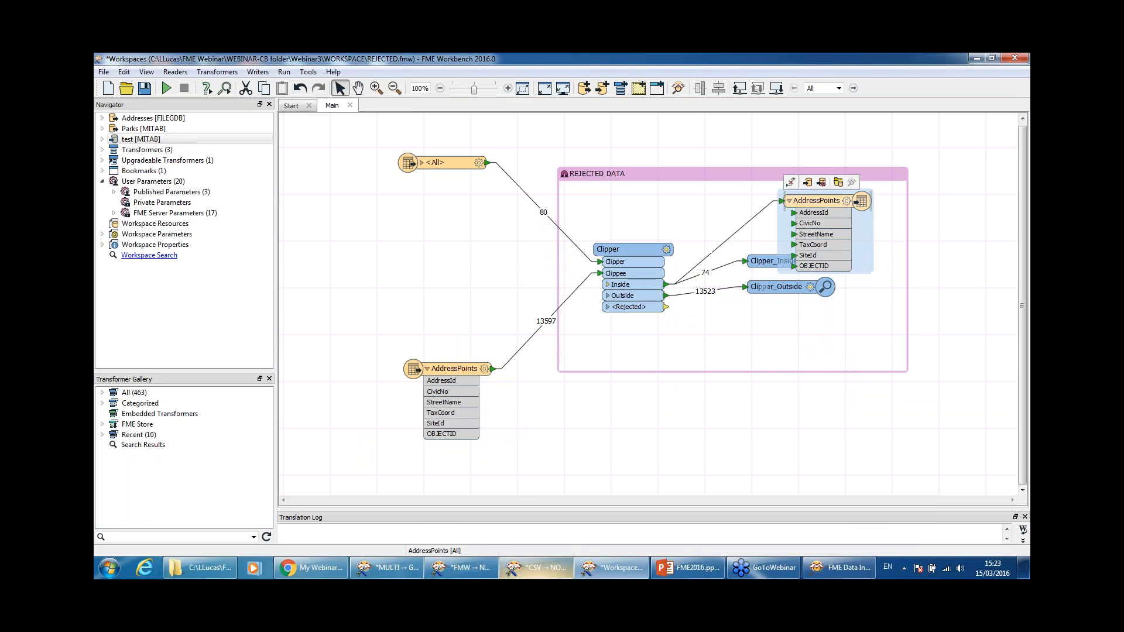
# Step: Run the workspace and inspect the AddressPoints writer's output in the Data Inspector
pyautogui.click(166, 88)
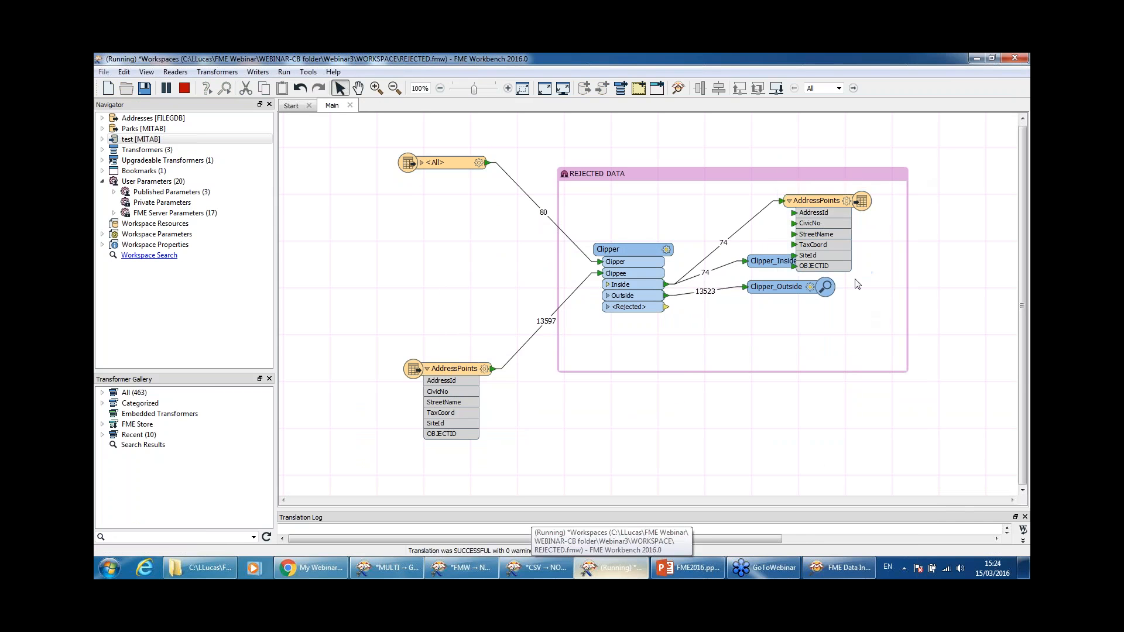
pyautogui.click(978, 59)
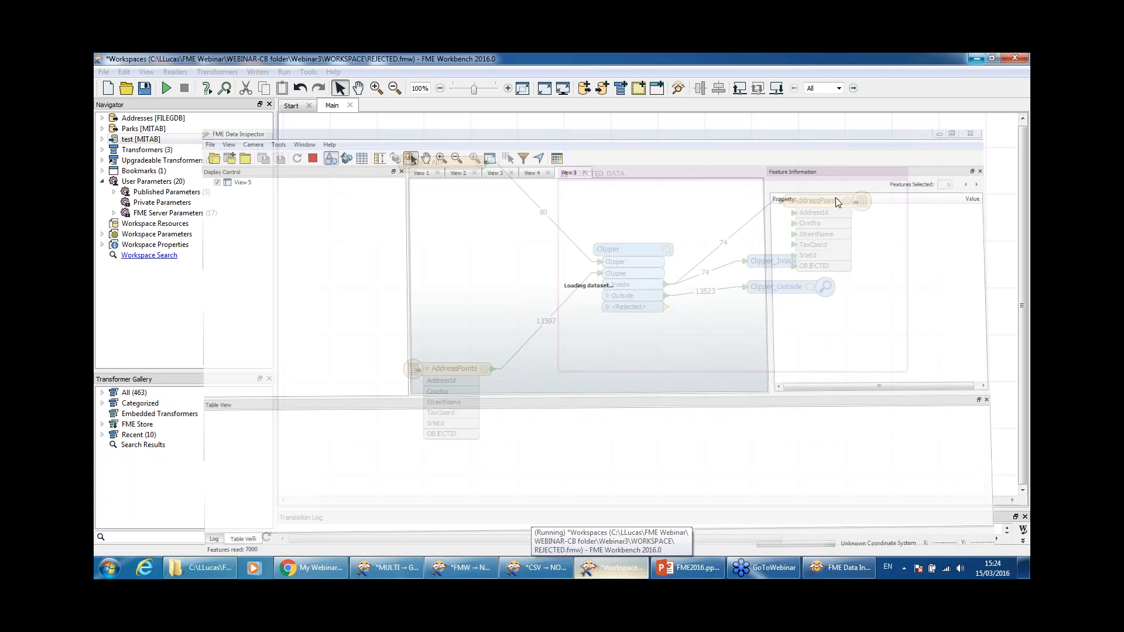
pyautogui.moveTo(844, 193)
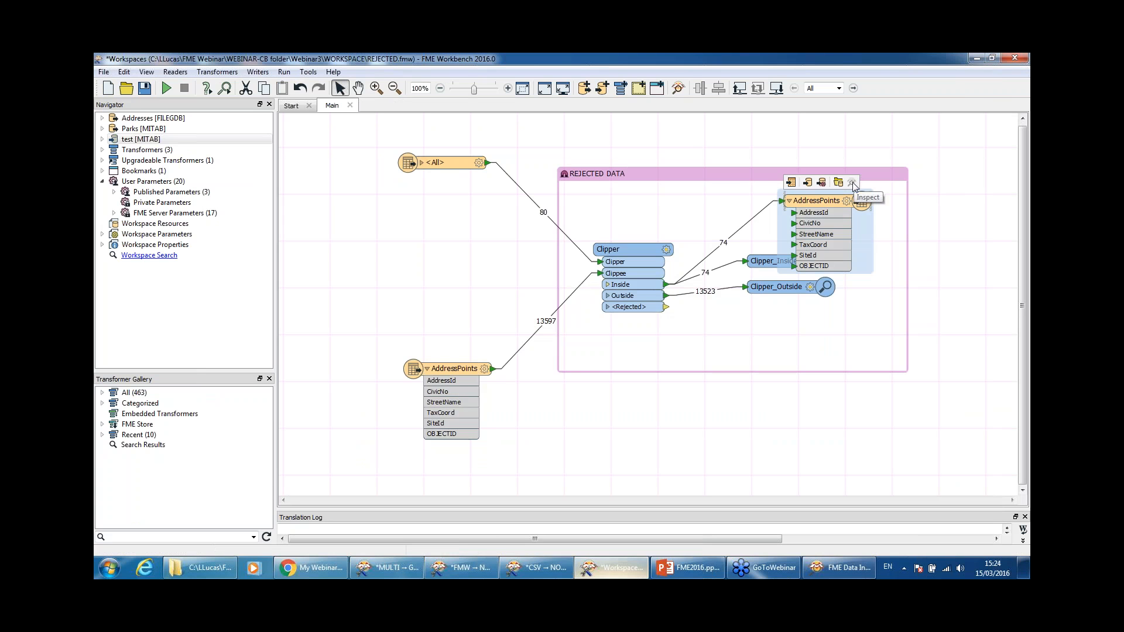
pyautogui.rightClick(813, 202)
pyautogui.click(842, 464)
pyautogui.click(841, 577)
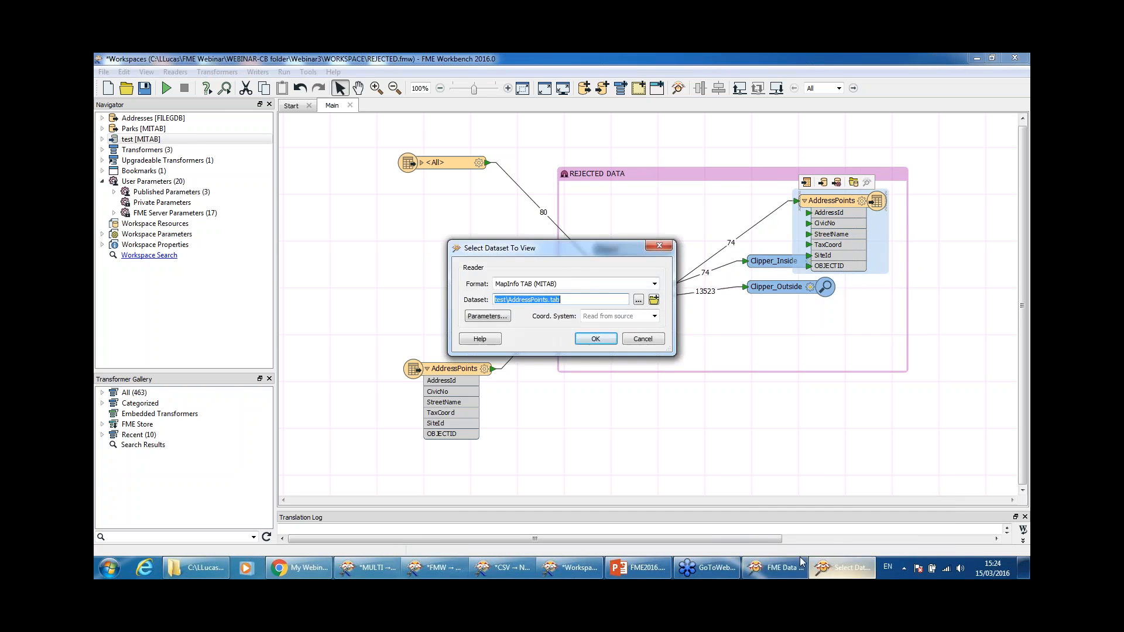
pyautogui.click(530, 571)
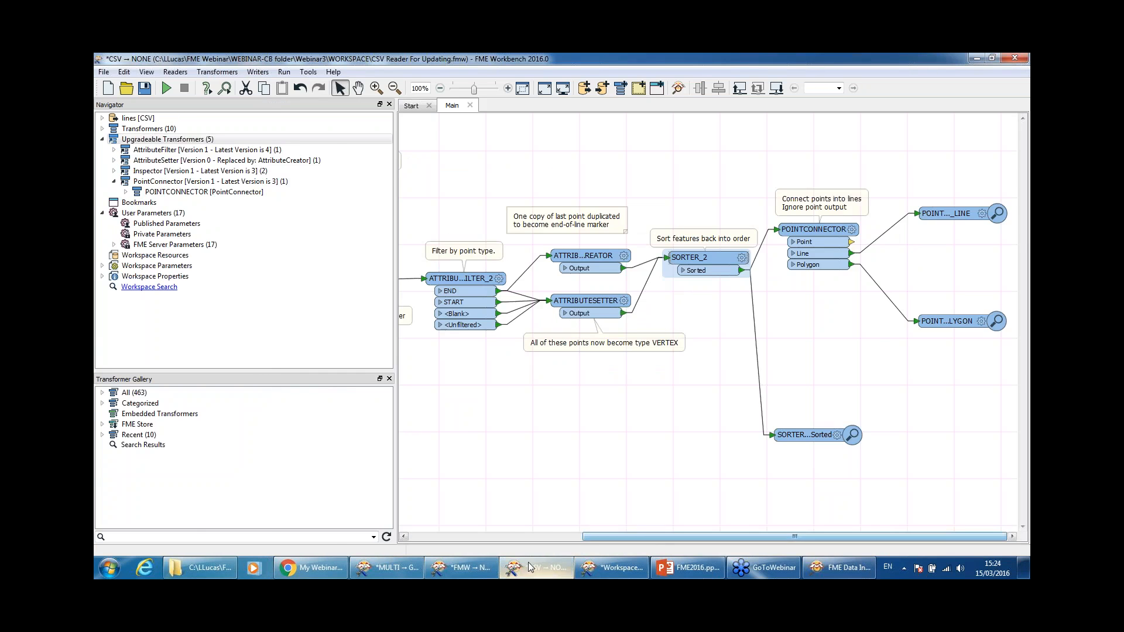
# Step: Switch to the MULTI → GENERIC workspace and review the DATADOWNLOAD writer's properties
pyautogui.click(474, 571)
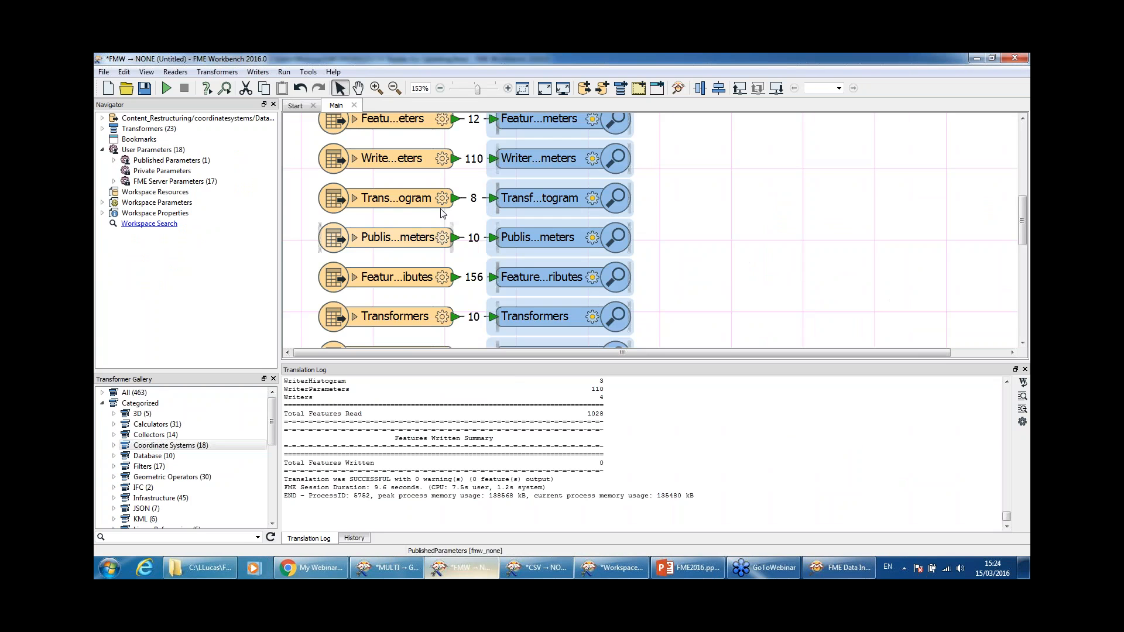
pyautogui.scroll(3, 472, 237)
pyautogui.click(387, 568)
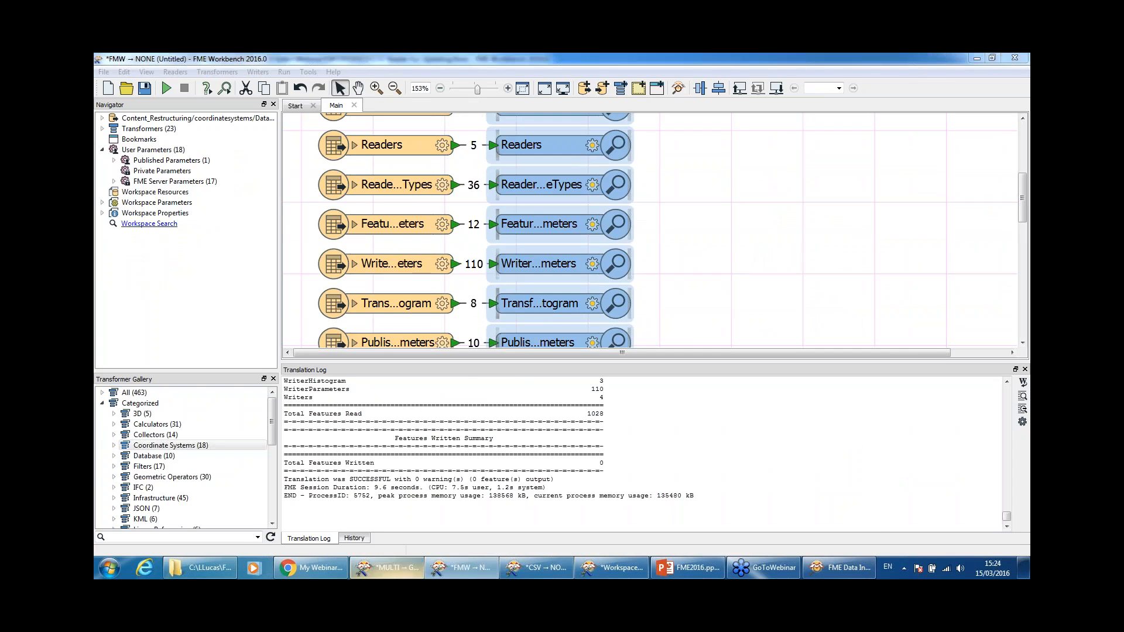
pyautogui.moveTo(733, 538); pyautogui.dragTo(855, 536)
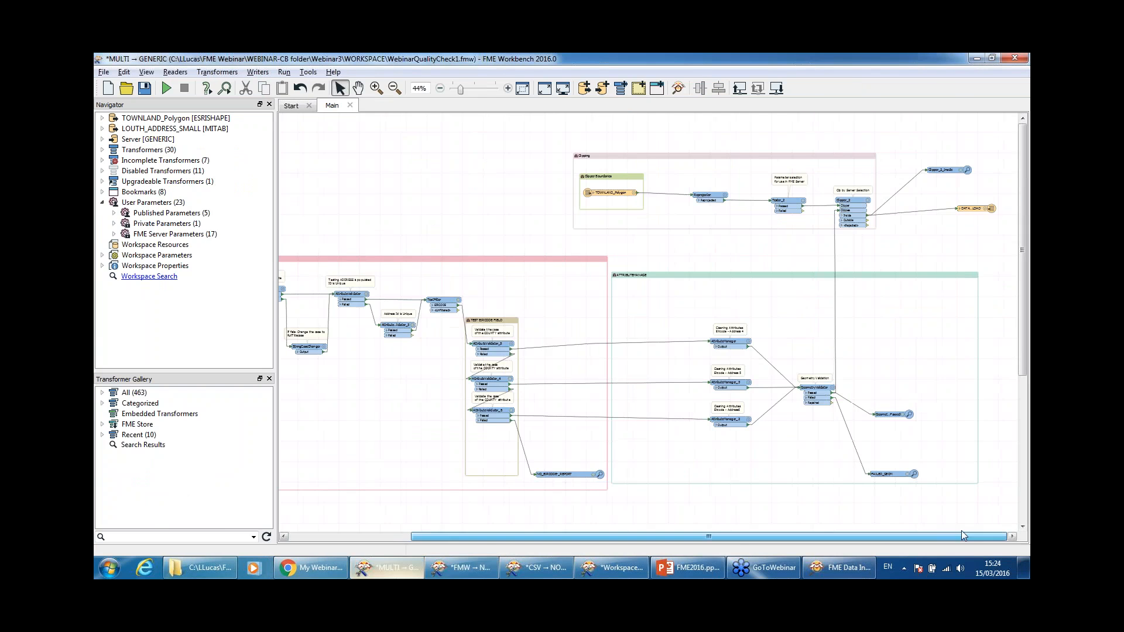
pyautogui.doubleClick(972, 208)
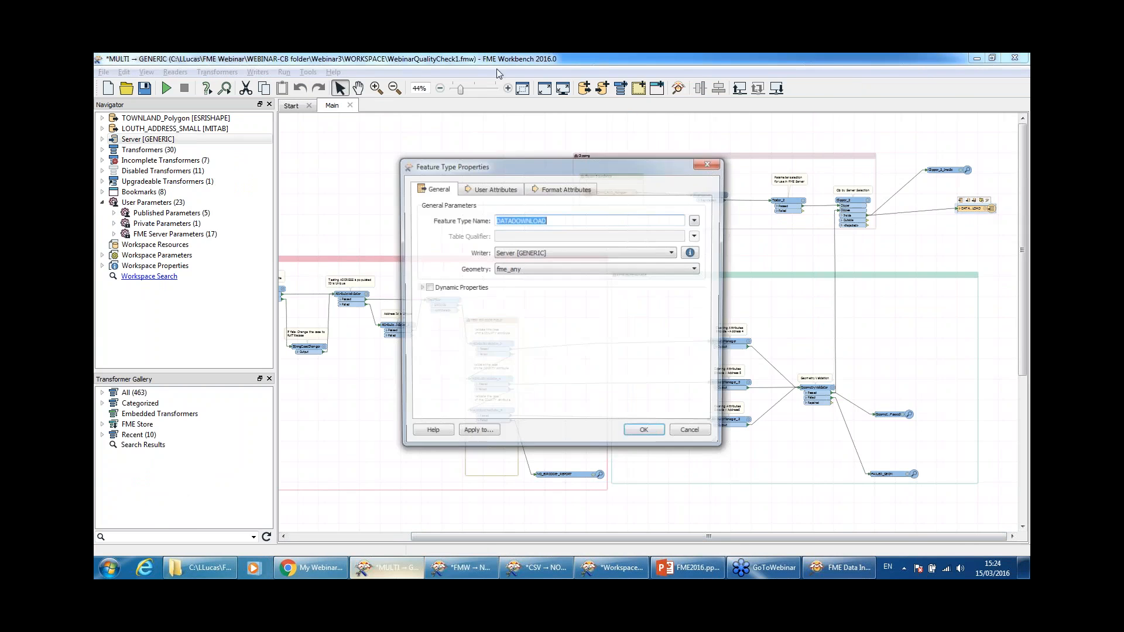
pyautogui.click(704, 165)
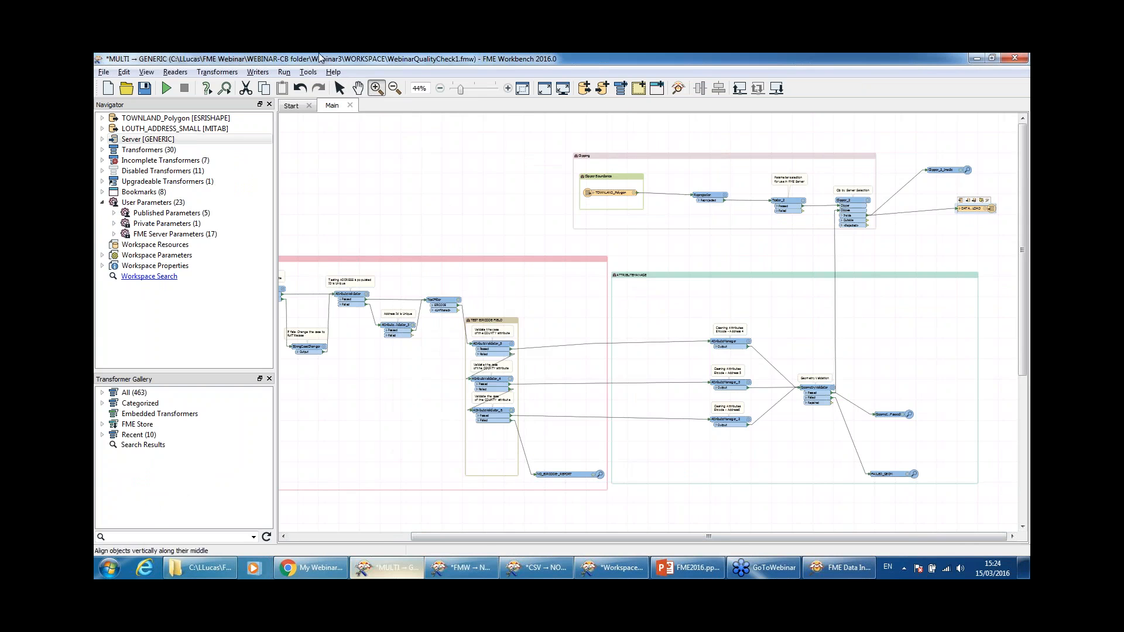
# Step: Zoom in around the DATADOWNLOAD writer, then zoom back out two steps
pyautogui.moveTo(934, 181); pyautogui.dragTo(1012, 236)
pyautogui.click(395, 87)
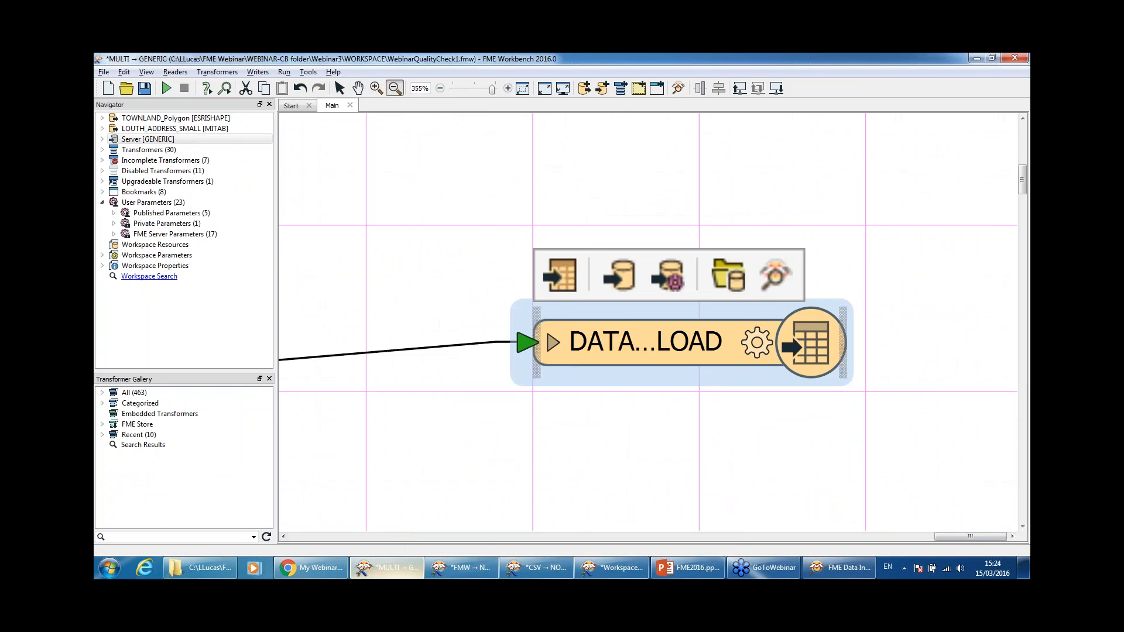
pyautogui.click(835, 212)
pyautogui.click(836, 213)
pyautogui.click(836, 212)
pyautogui.click(340, 87)
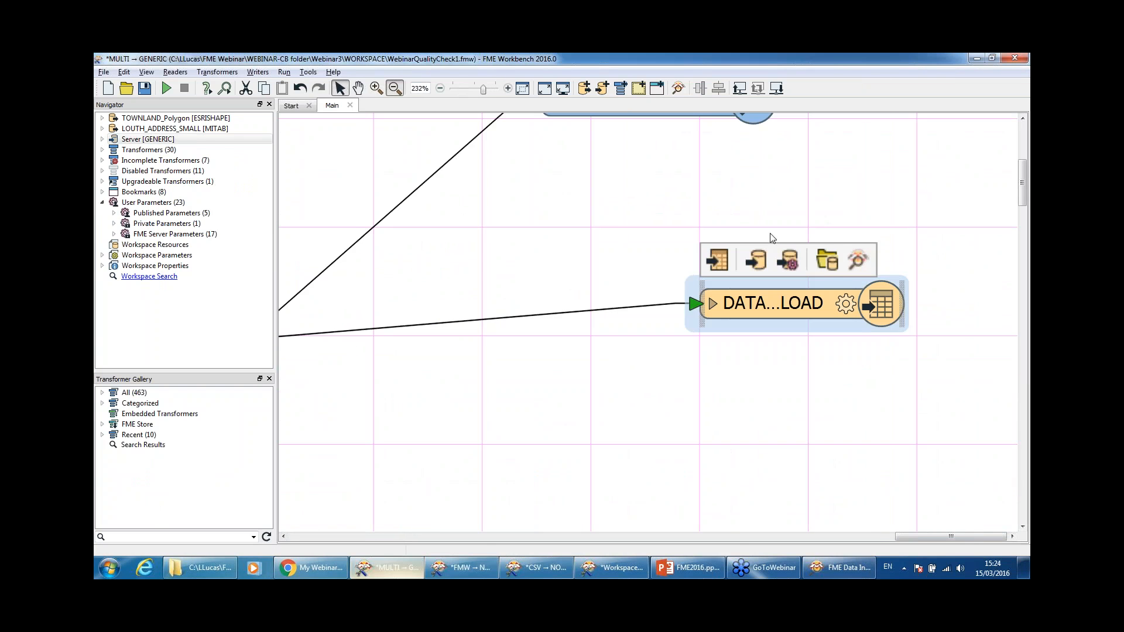
# Step: Cancel the Select Dataset To View prompt, show Clipper_2 beside the writer, and reopen the Data Inspector
pyautogui.click(858, 259)
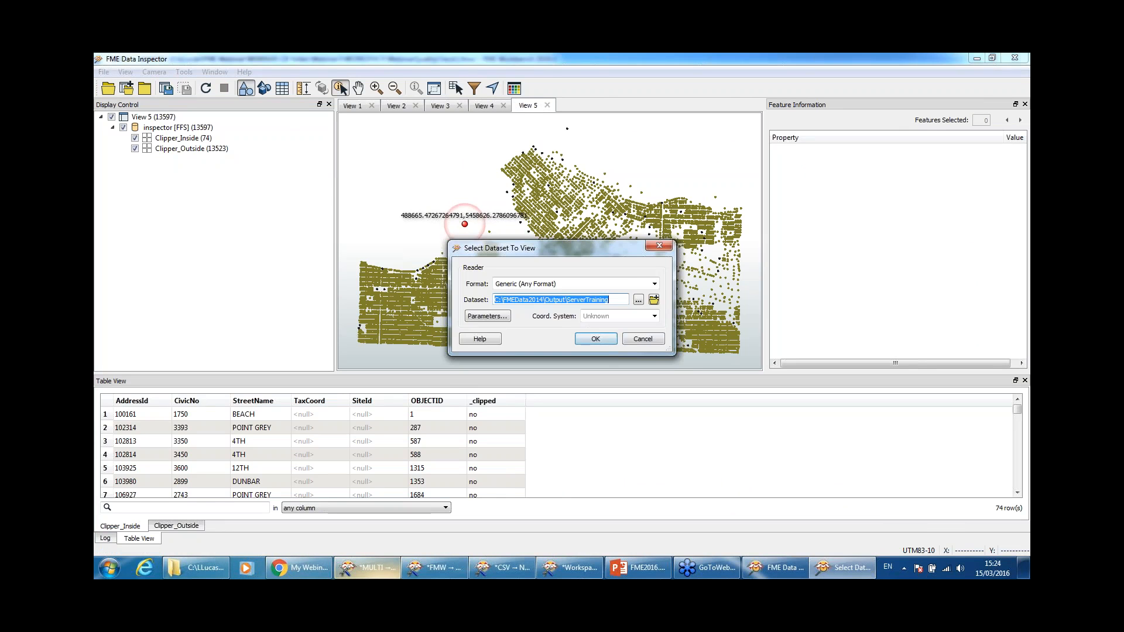
pyautogui.click(642, 339)
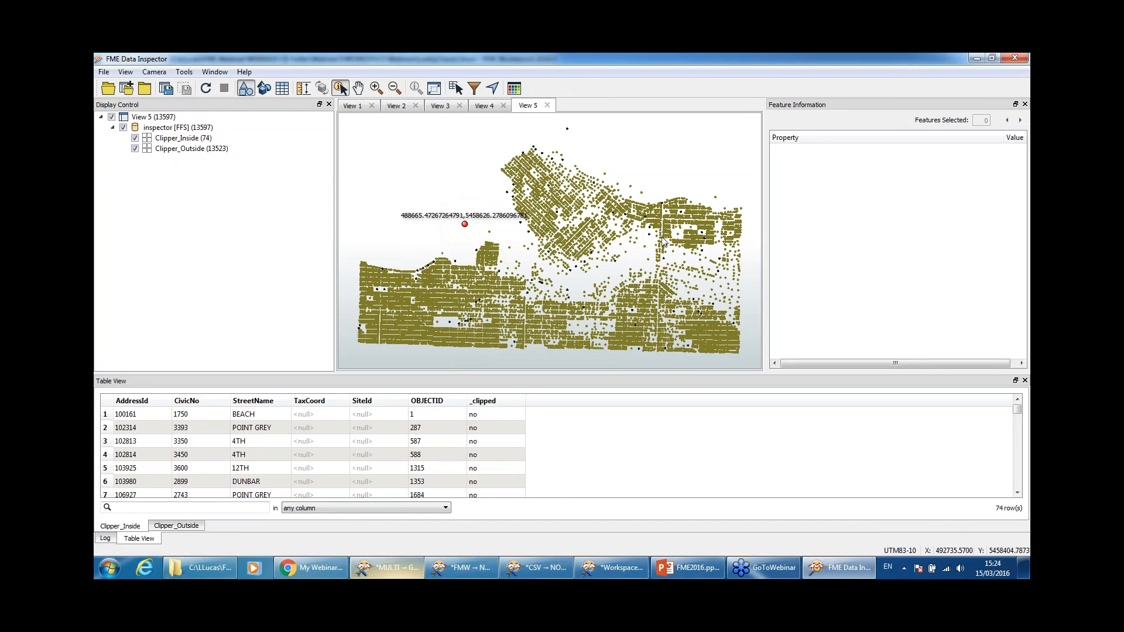
pyautogui.click(973, 59)
pyautogui.scroll(-1, 862, 202)
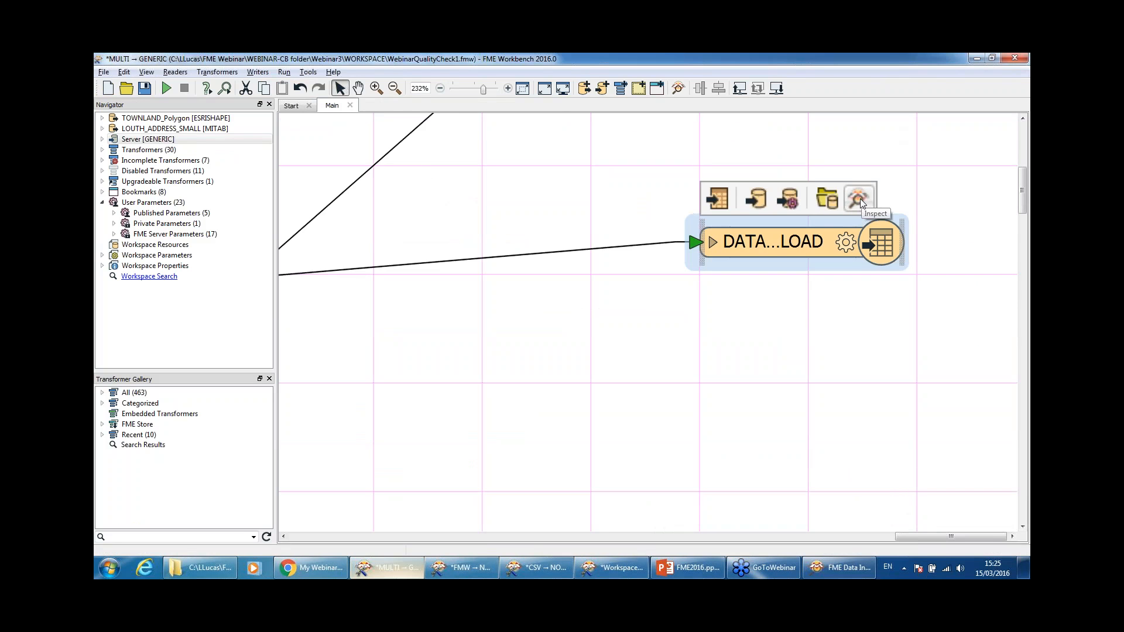
pyautogui.click(395, 88)
pyautogui.click(810, 269)
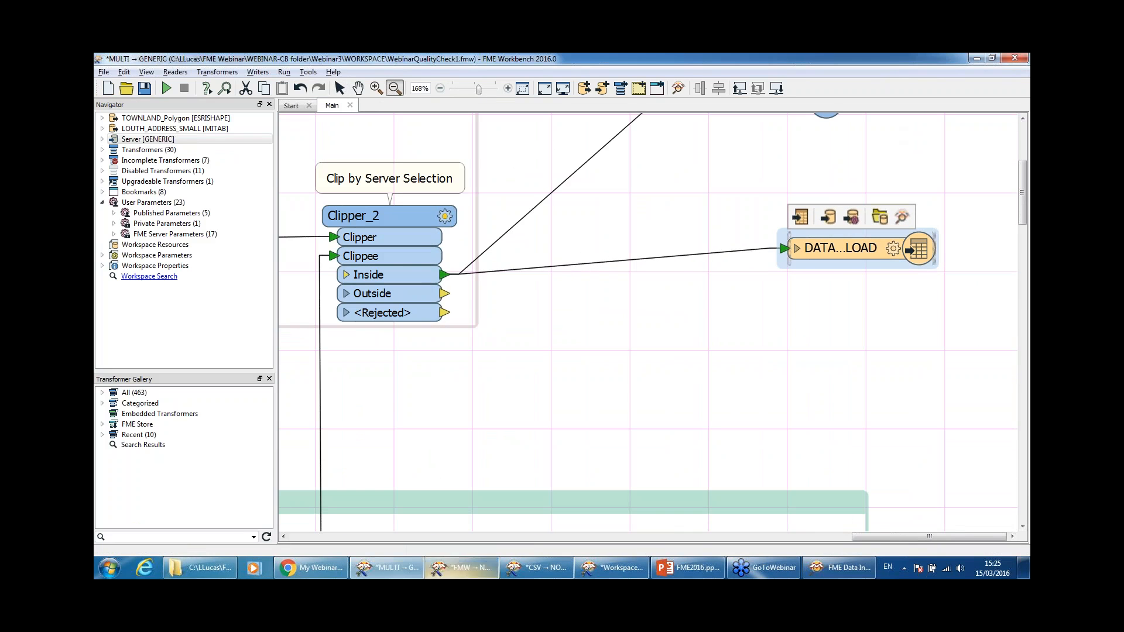
pyautogui.click(839, 568)
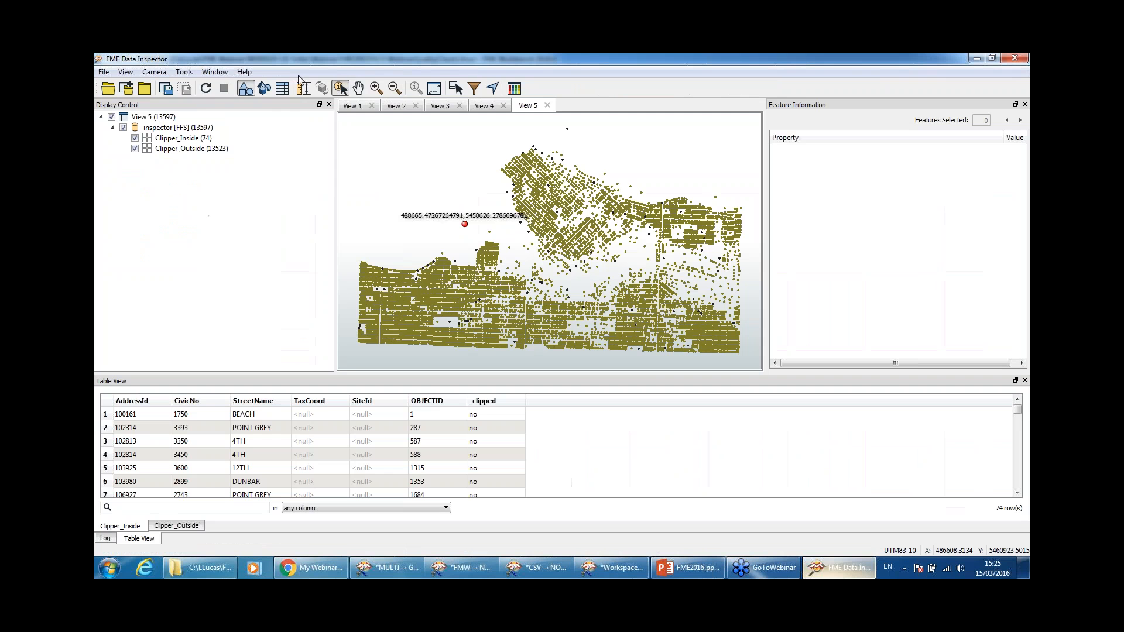
# Step: In FME Options, try WMS as the background map, closing its parameters unset
pyautogui.click(220, 74)
pyautogui.moveTo(184, 72)
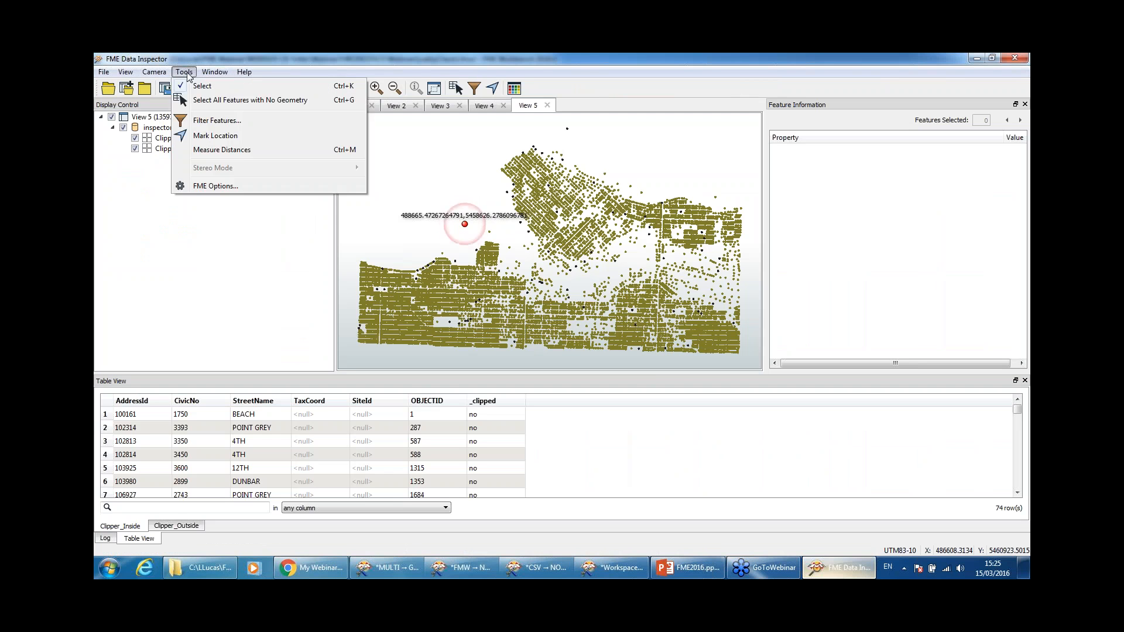
pyautogui.click(198, 188)
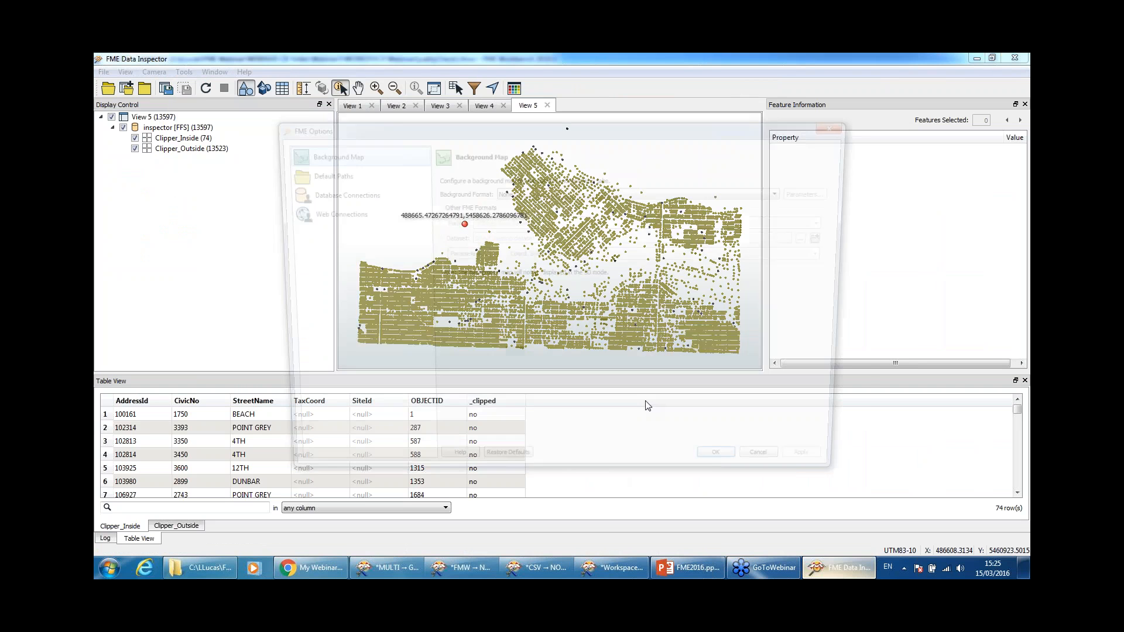
pyautogui.click(560, 189)
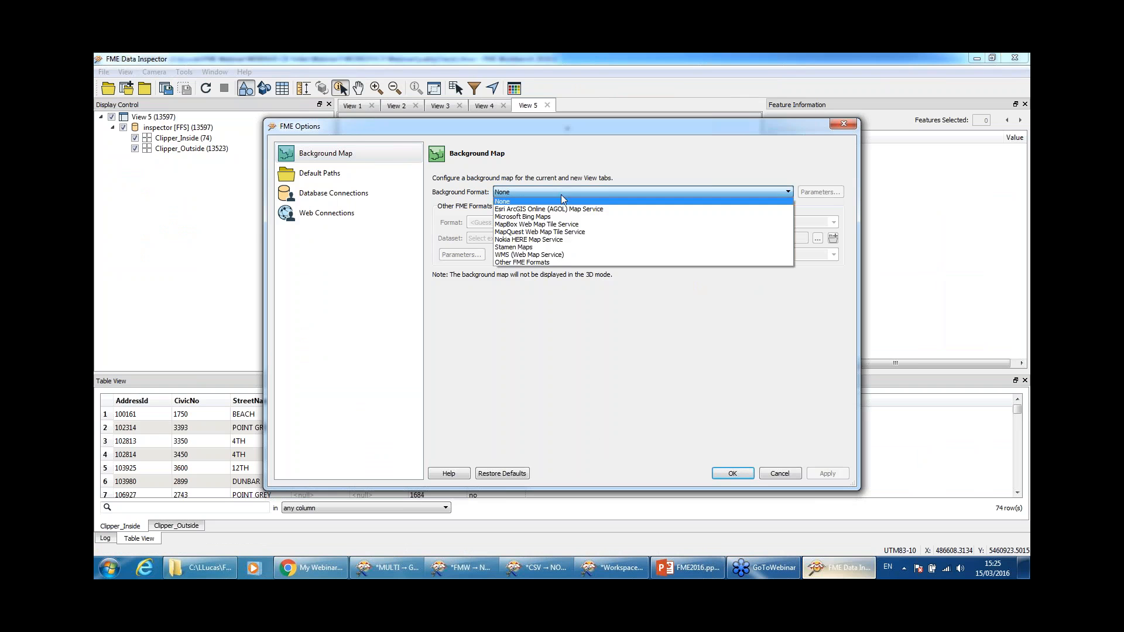
pyautogui.click(581, 255)
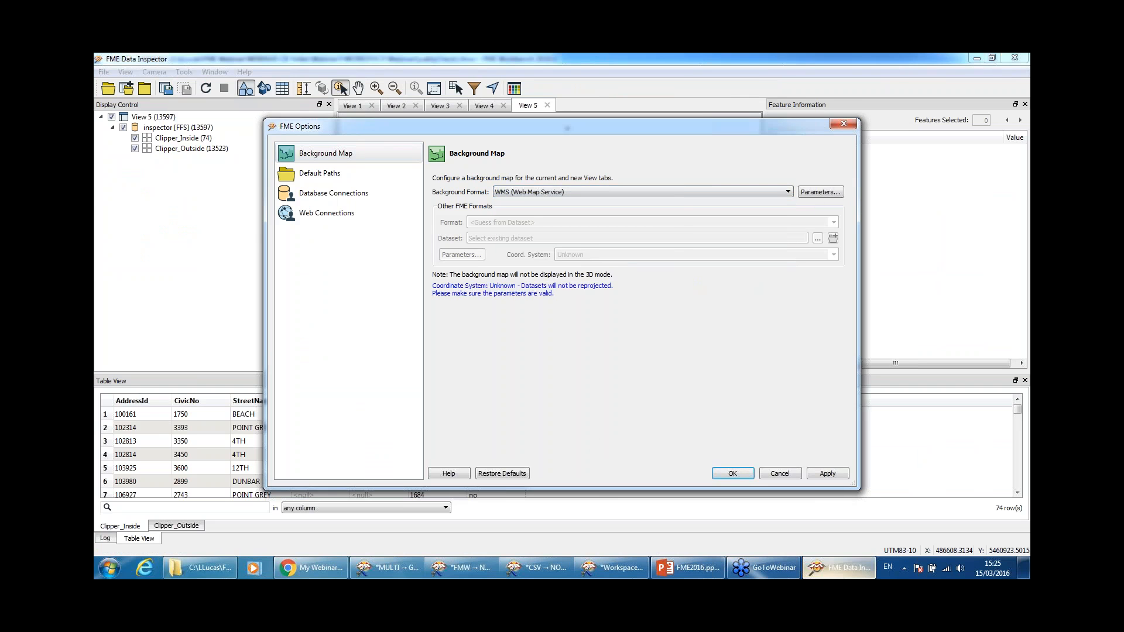
pyautogui.click(818, 193)
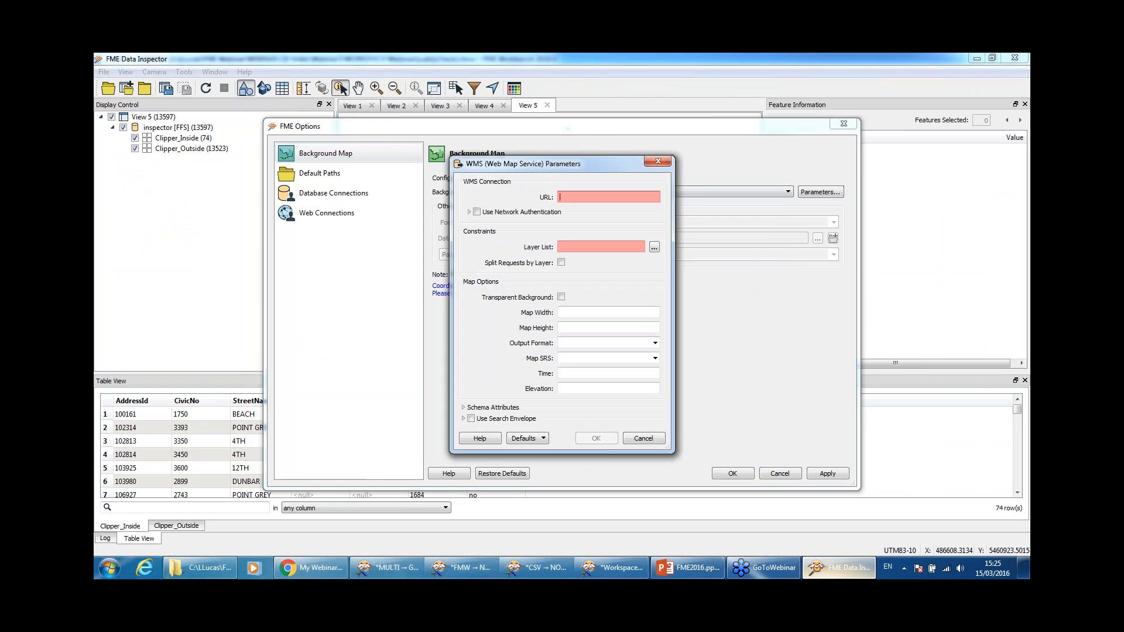
pyautogui.moveTo(555, 168); pyautogui.dragTo(642, 239)
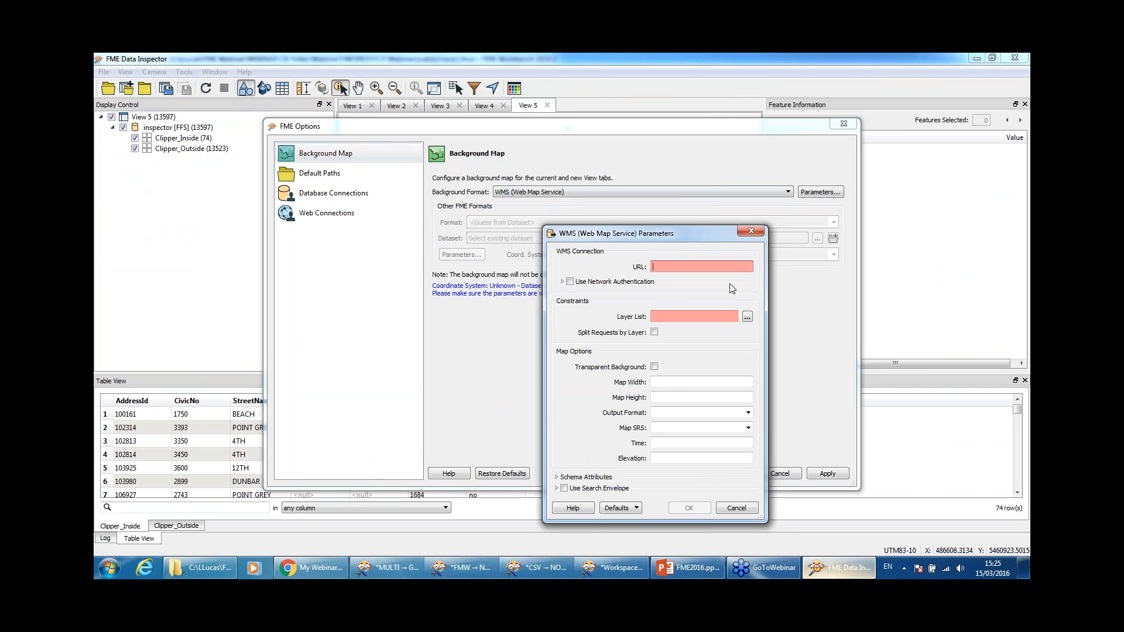
pyautogui.click(751, 231)
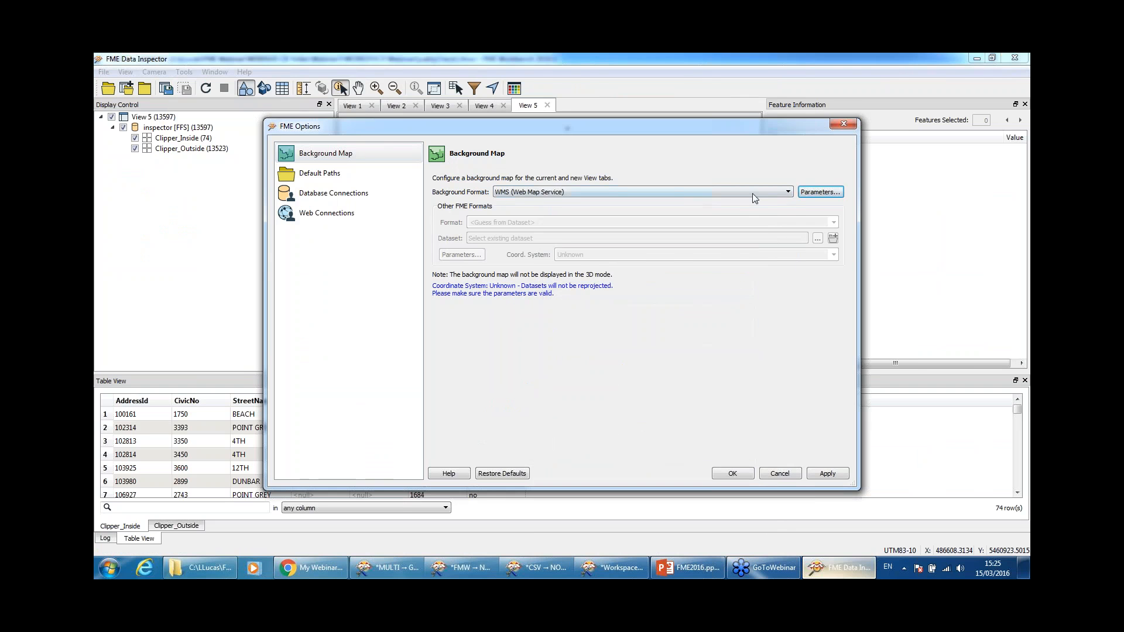
# Step: Set the background map to MapQuest Web Map Tile Service with the OpenStreetMap map and apply
pyautogui.click(772, 190)
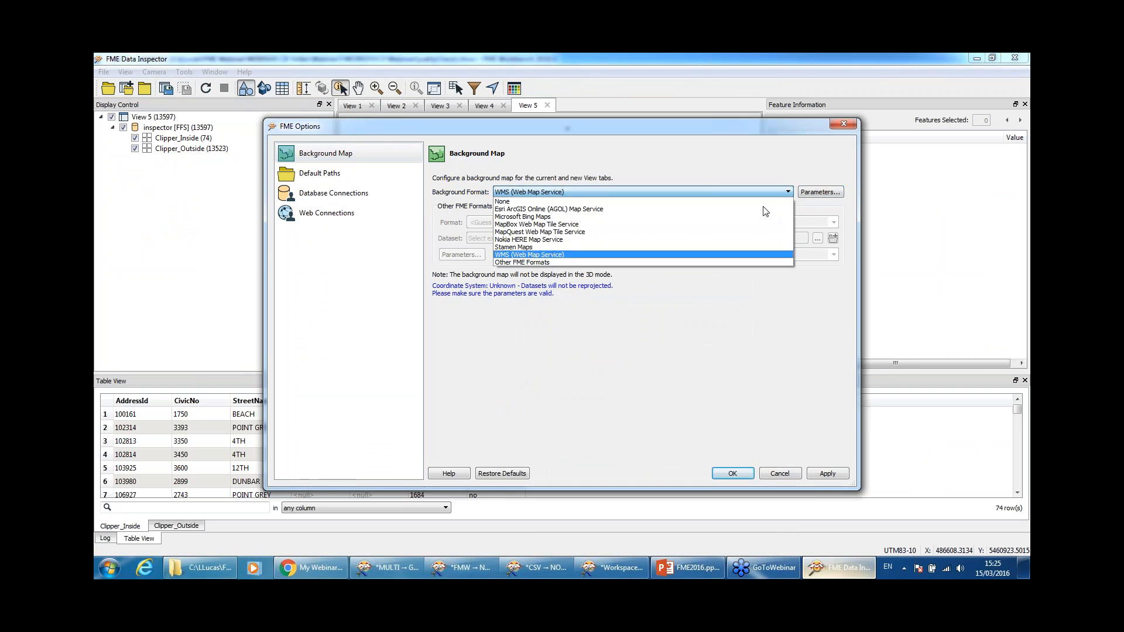
pyautogui.click(739, 235)
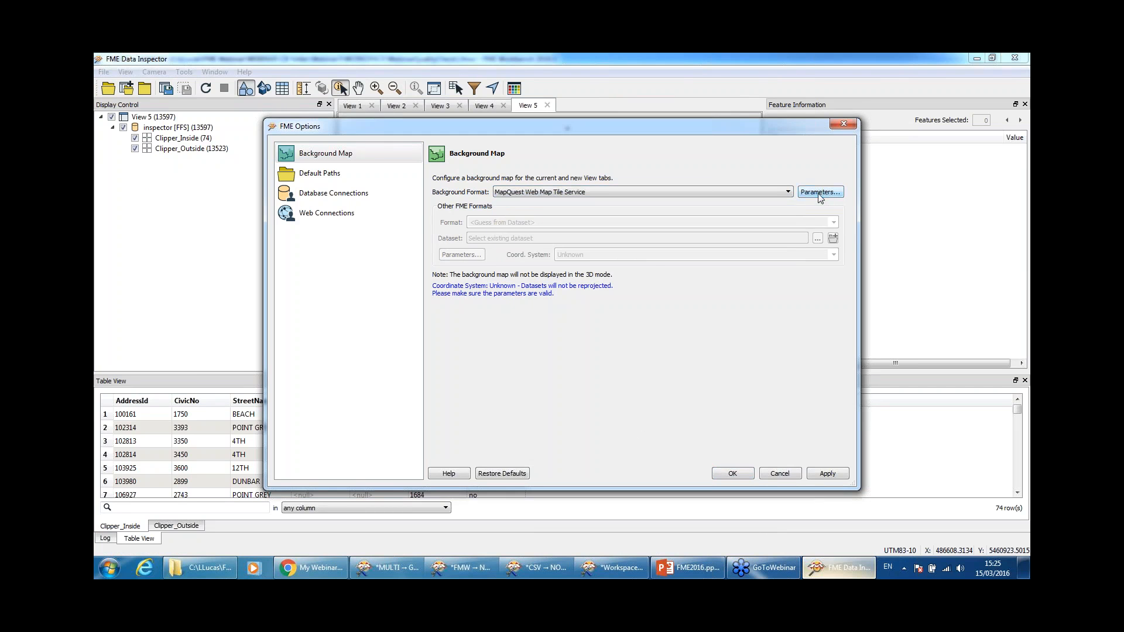
pyautogui.click(819, 195)
pyautogui.click(618, 306)
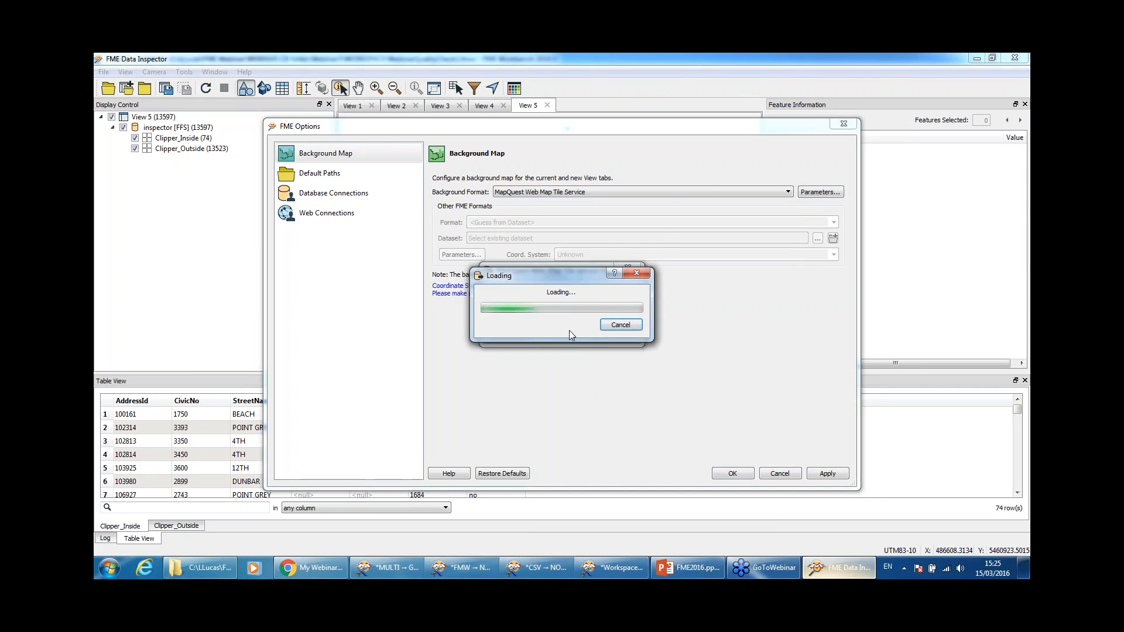
pyautogui.doubleClick(525, 256)
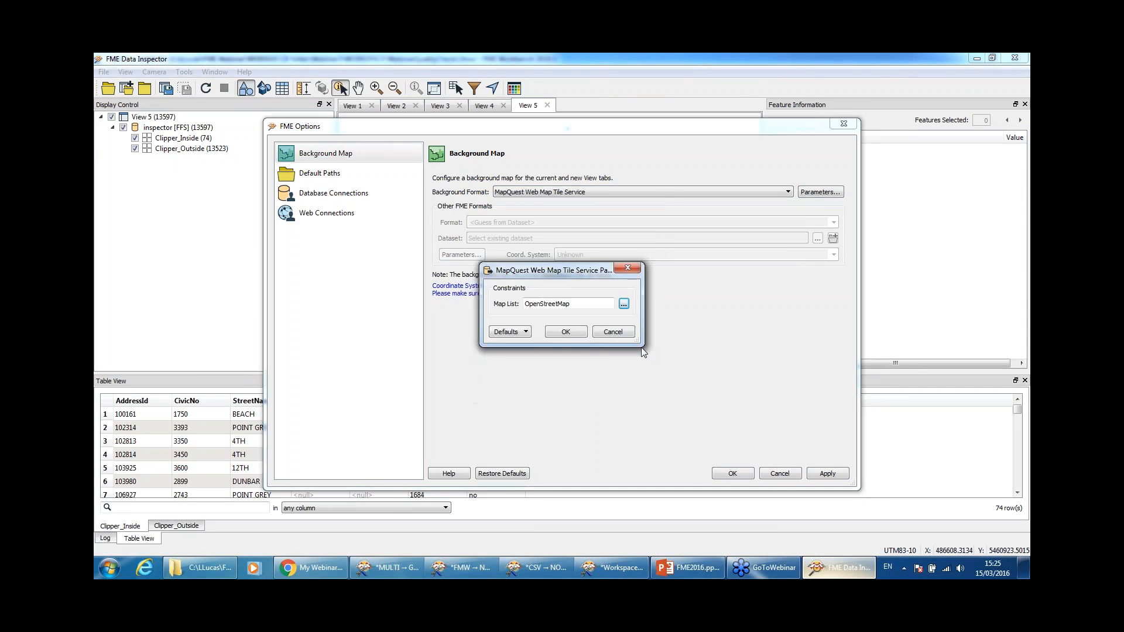
pyautogui.click(566, 331)
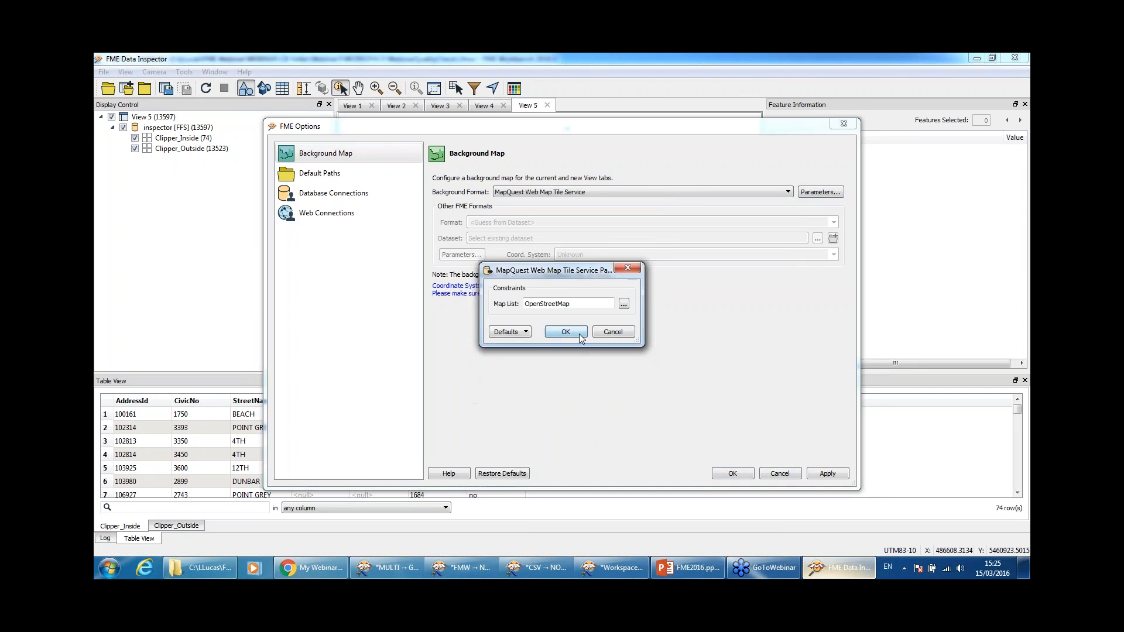
pyautogui.click(836, 476)
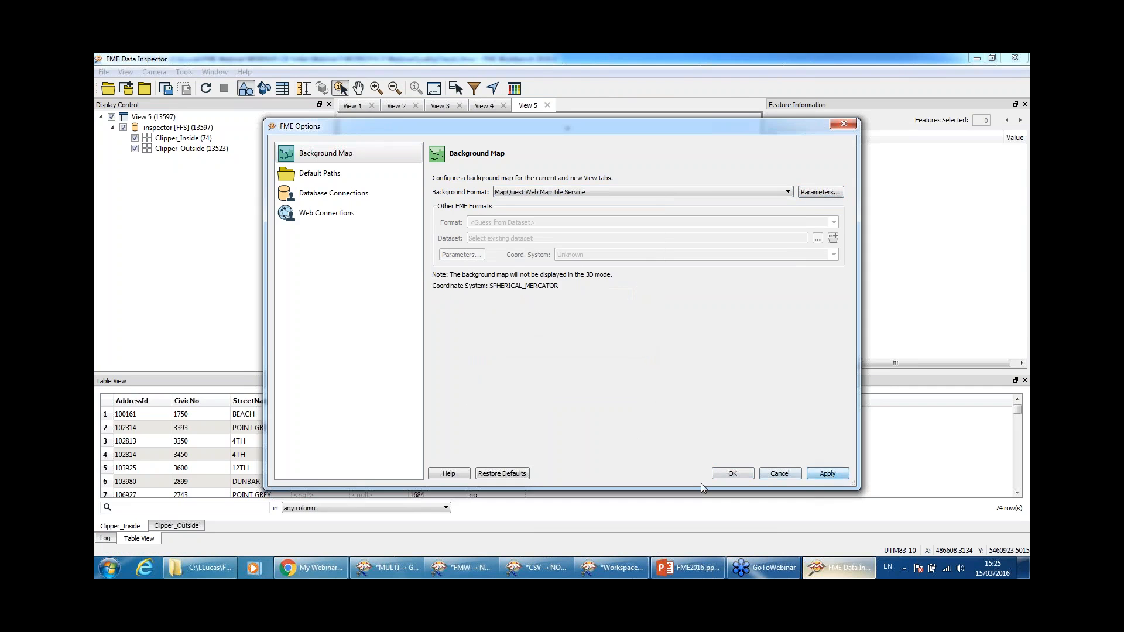
pyautogui.click(733, 473)
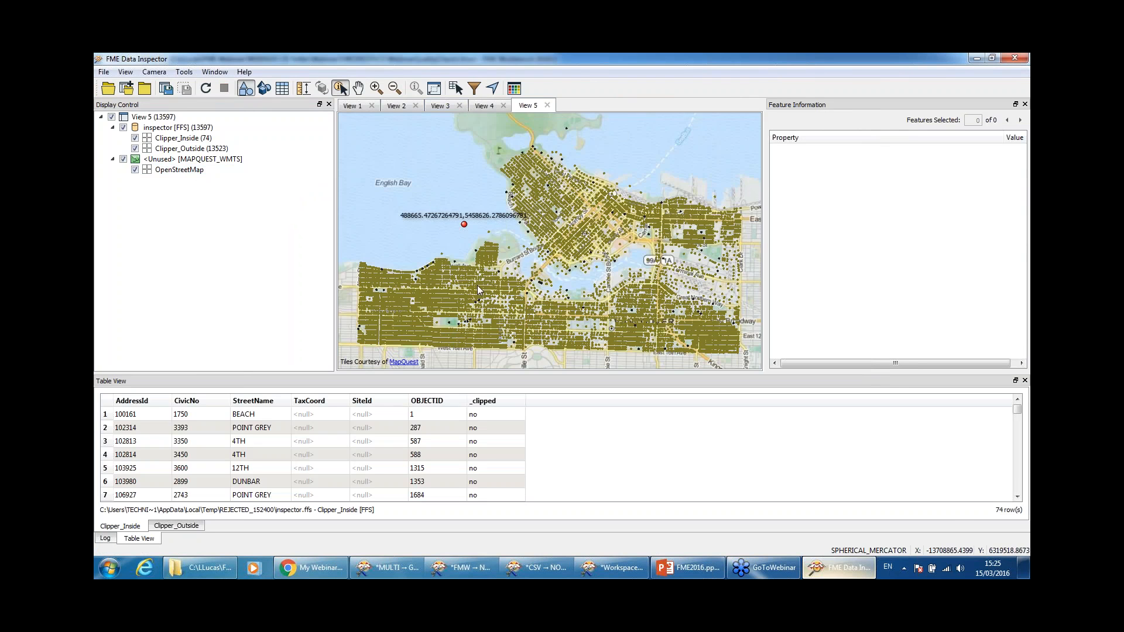
# Step: Set the FME Options Background Format to None and apply, removing the OpenStreetMap background
pyautogui.click(215, 71)
pyautogui.moveTo(184, 72)
pyautogui.click(215, 186)
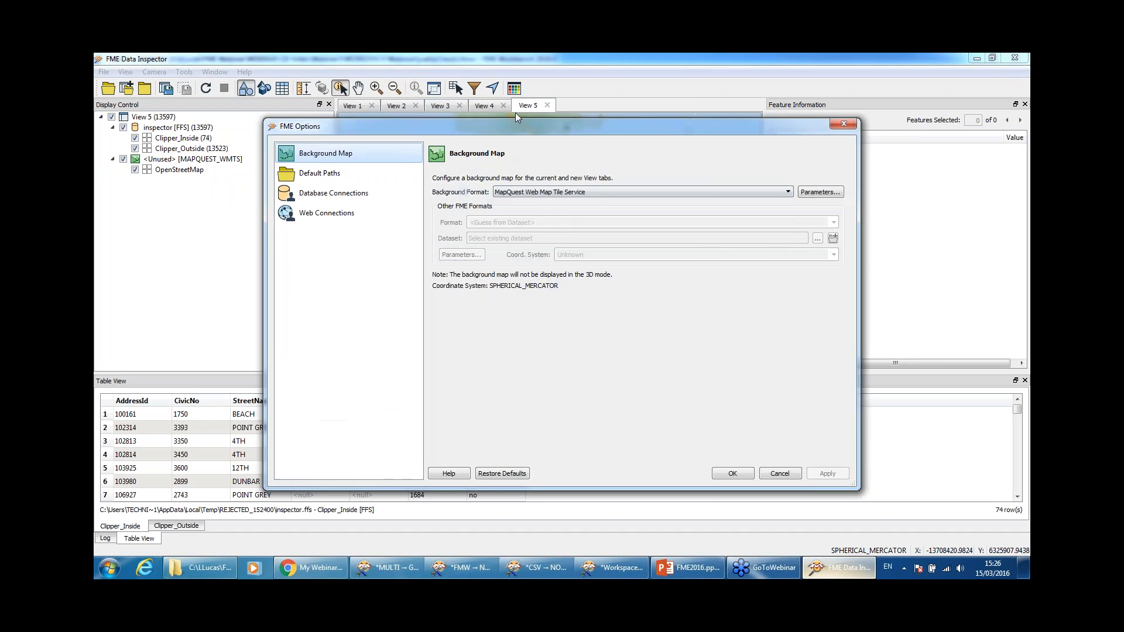
pyautogui.click(596, 192)
pyautogui.click(589, 203)
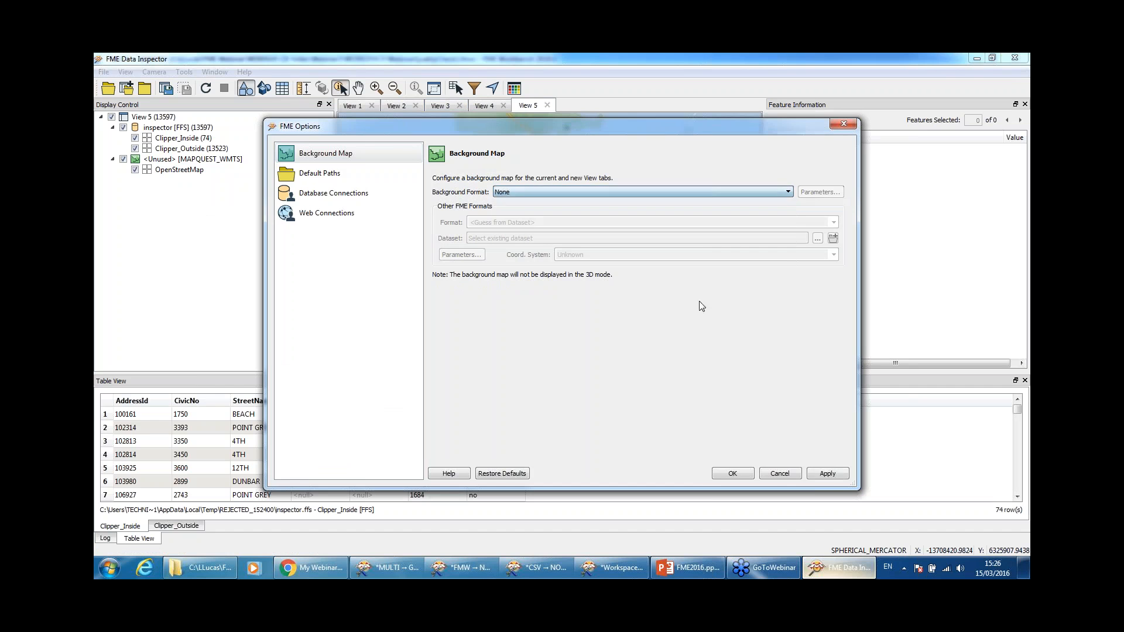
pyautogui.click(828, 474)
pyautogui.click(732, 474)
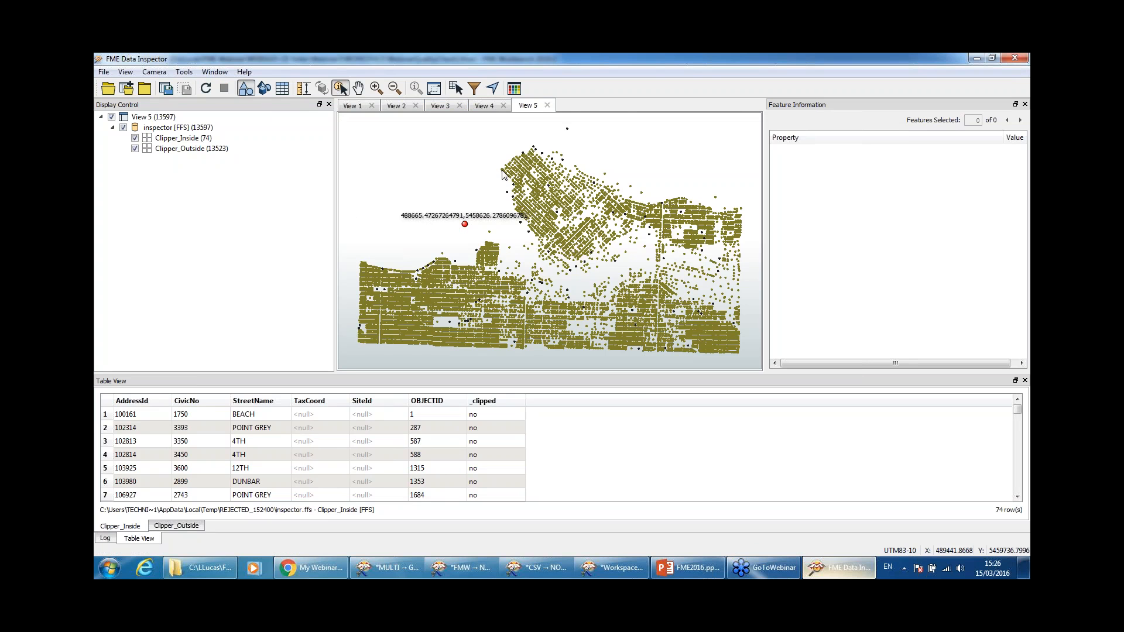
# Step: Zoom in near the existing marker and mark a location among the southern points (489075.67, 5458051.12)
pyautogui.click(376, 88)
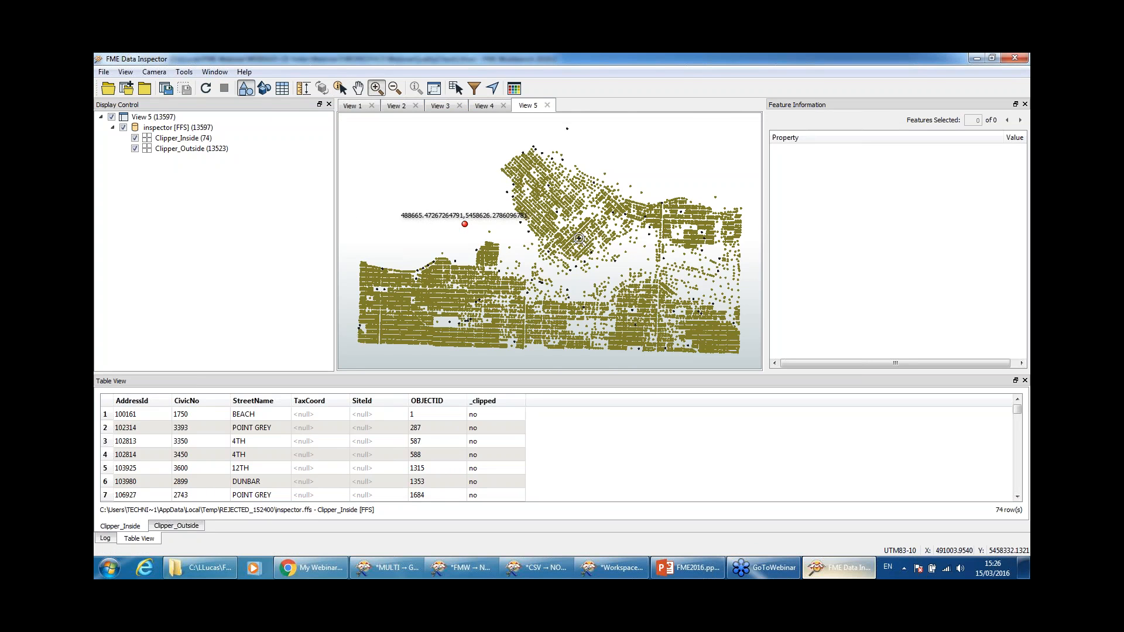
pyautogui.moveTo(433, 196); pyautogui.dragTo(521, 271)
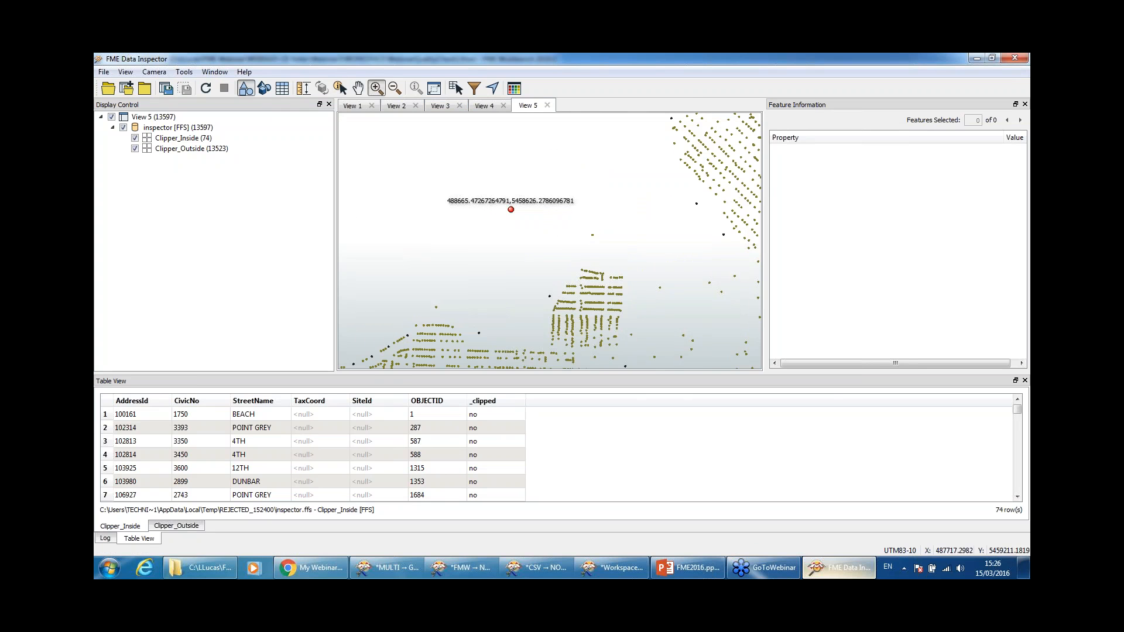
pyautogui.click(340, 87)
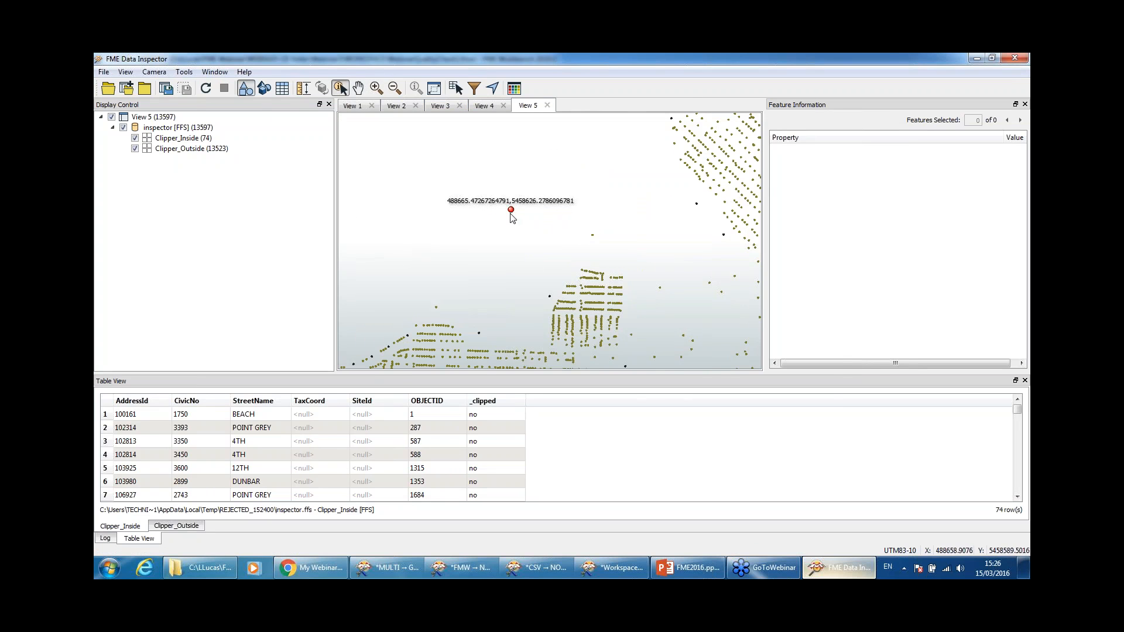
pyautogui.rightClick(659, 248)
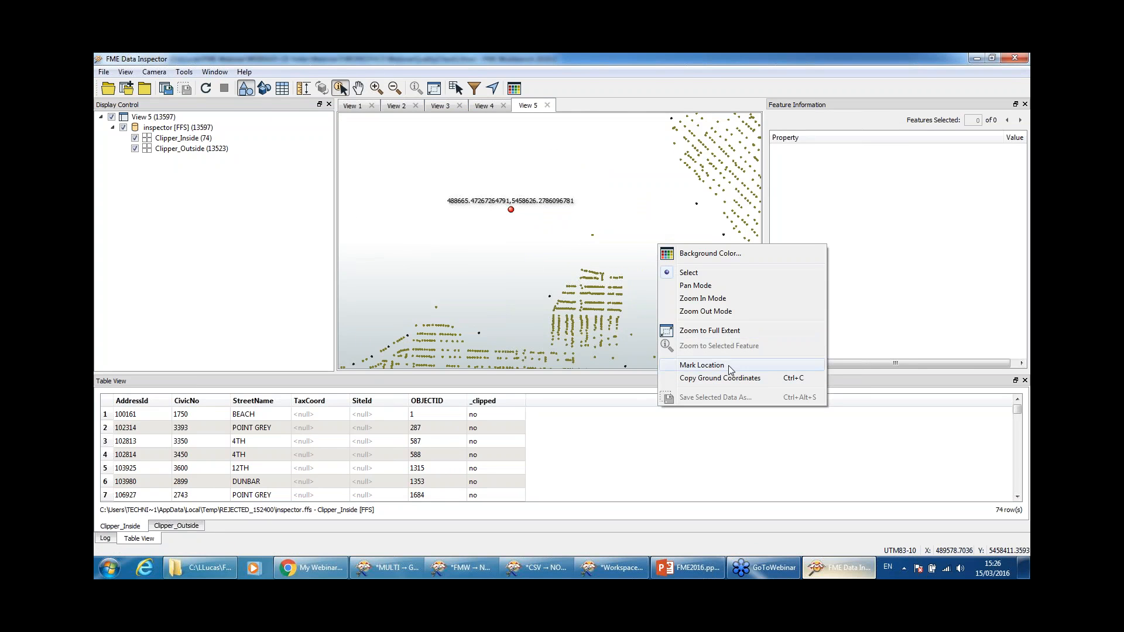
pyautogui.click(702, 365)
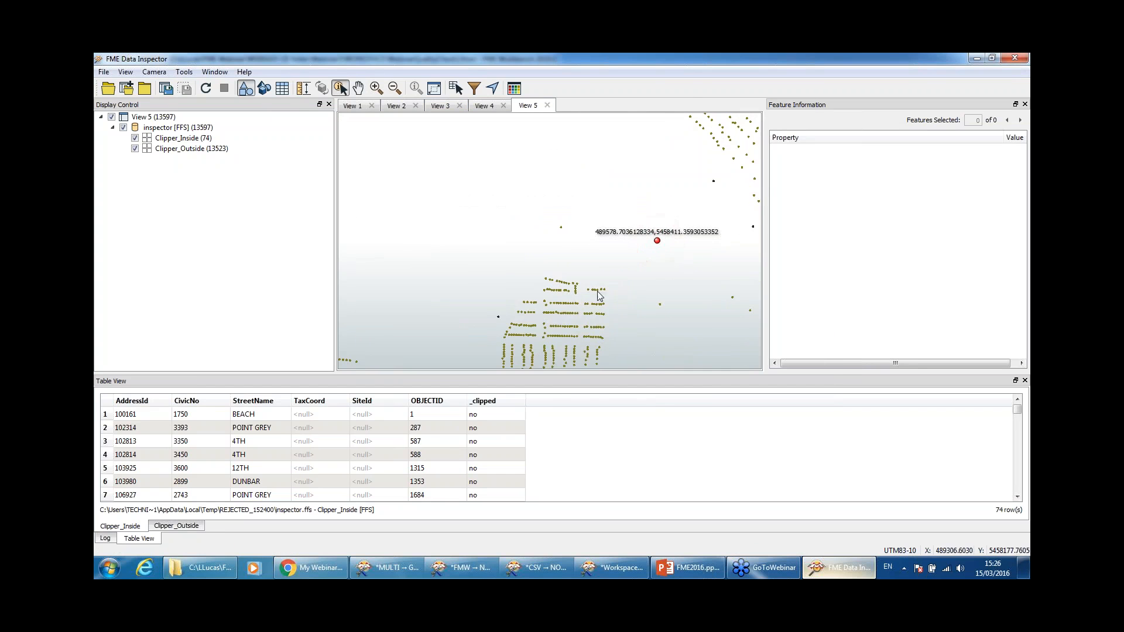
pyautogui.rightClick(539, 330)
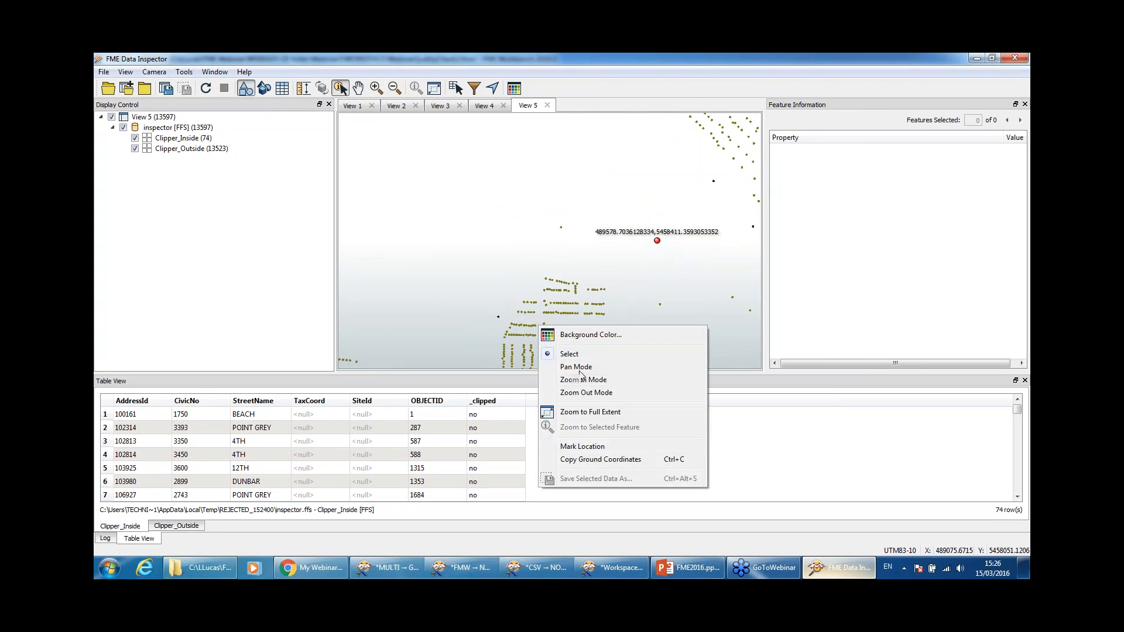
pyautogui.click(607, 449)
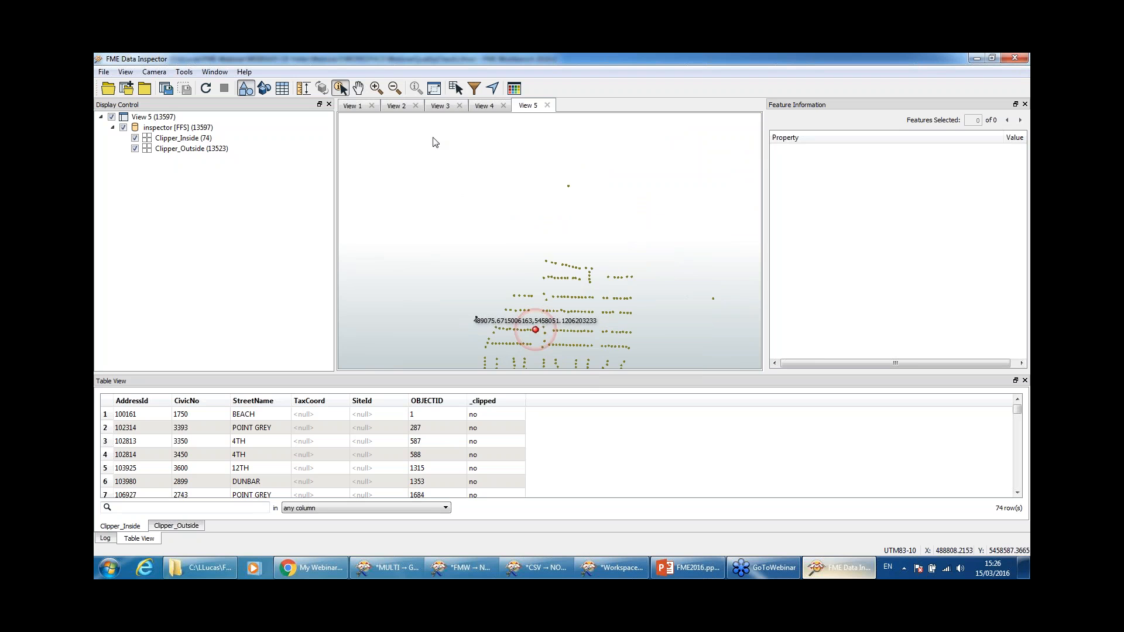
# Step: Pan the map around the marked address points
pyautogui.click(357, 89)
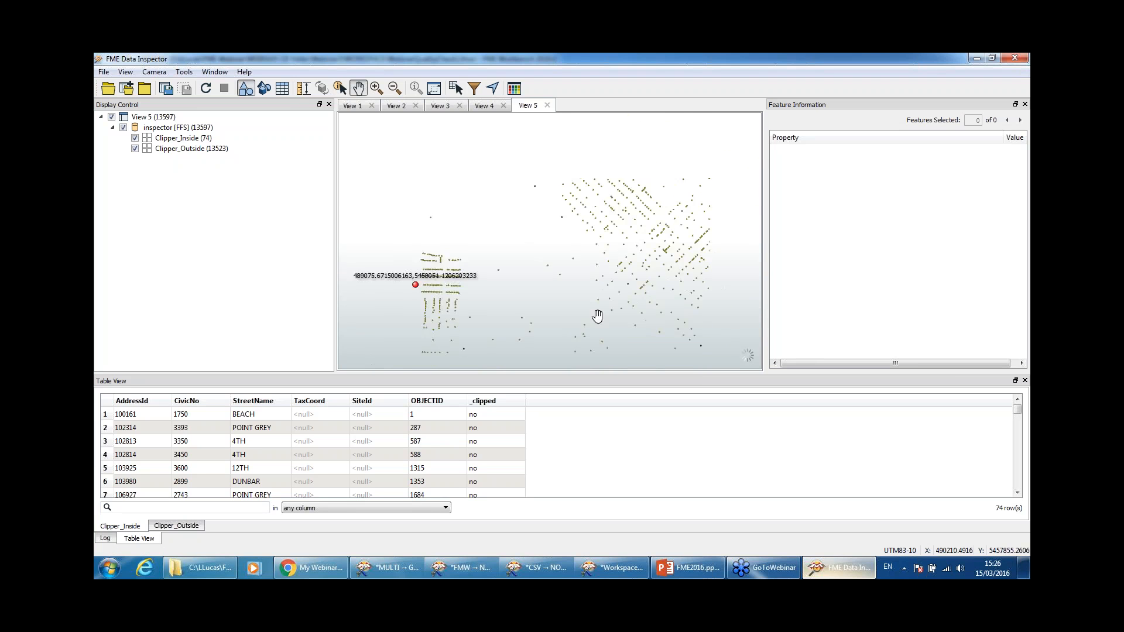
pyautogui.moveTo(497, 307); pyautogui.dragTo(368, 158)
pyautogui.moveTo(573, 322); pyautogui.dragTo(556, 183)
pyautogui.moveTo(544, 228); pyautogui.dragTo(581, 292)
pyautogui.moveTo(639, 238); pyautogui.dragTo(552, 251)
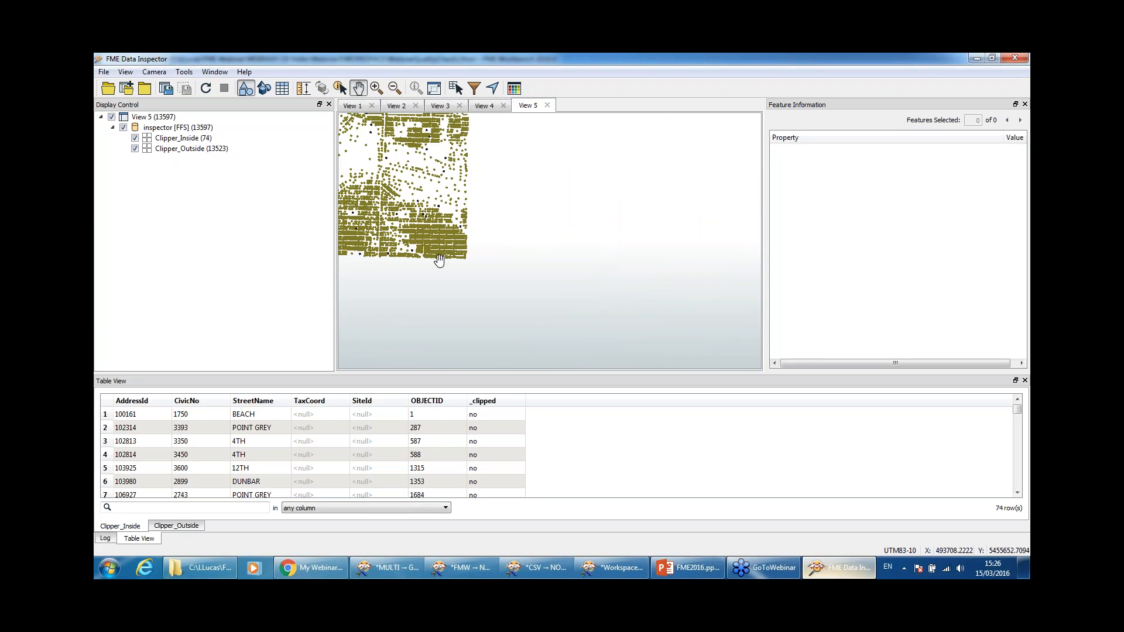
# Step: Give the marked location a 15 m buffer with orange fill and apply it
pyautogui.click(184, 71)
pyautogui.click(205, 138)
pyautogui.click(518, 210)
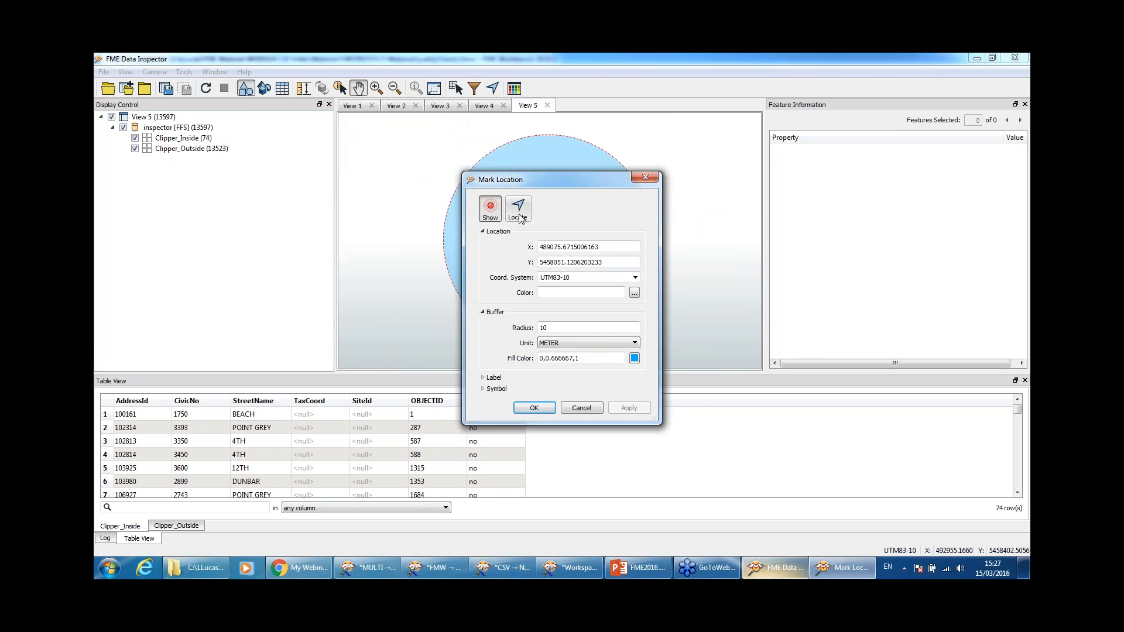
pyautogui.moveTo(574, 184); pyautogui.dragTo(879, 93)
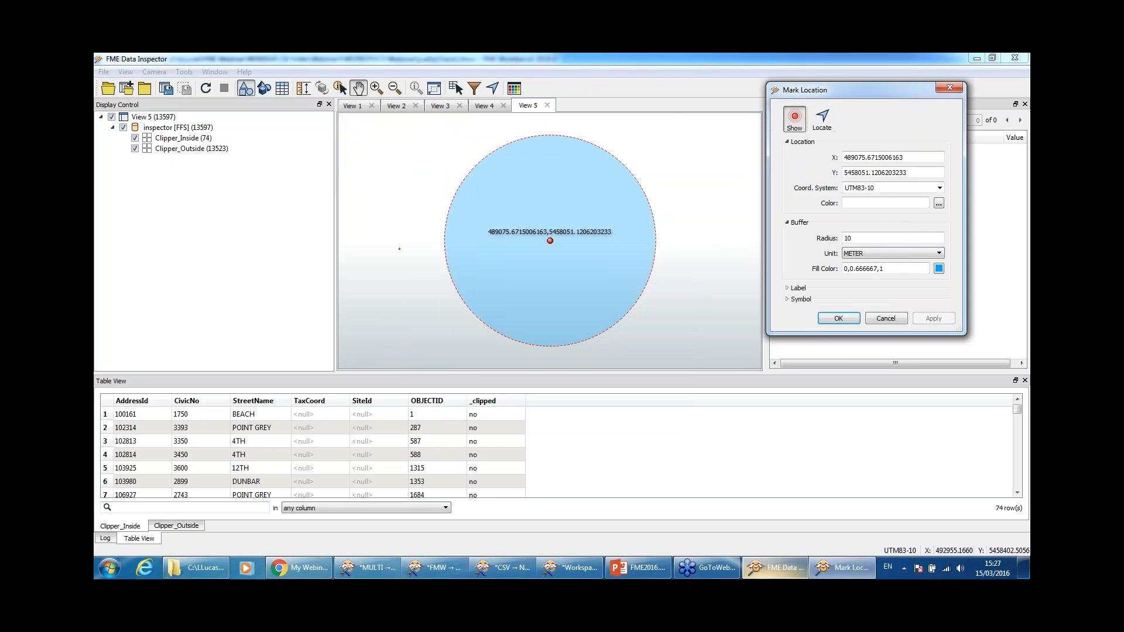
pyautogui.doubleClick(889, 239)
pyautogui.write('15')
pyautogui.click(939, 269)
pyautogui.click(777, 165)
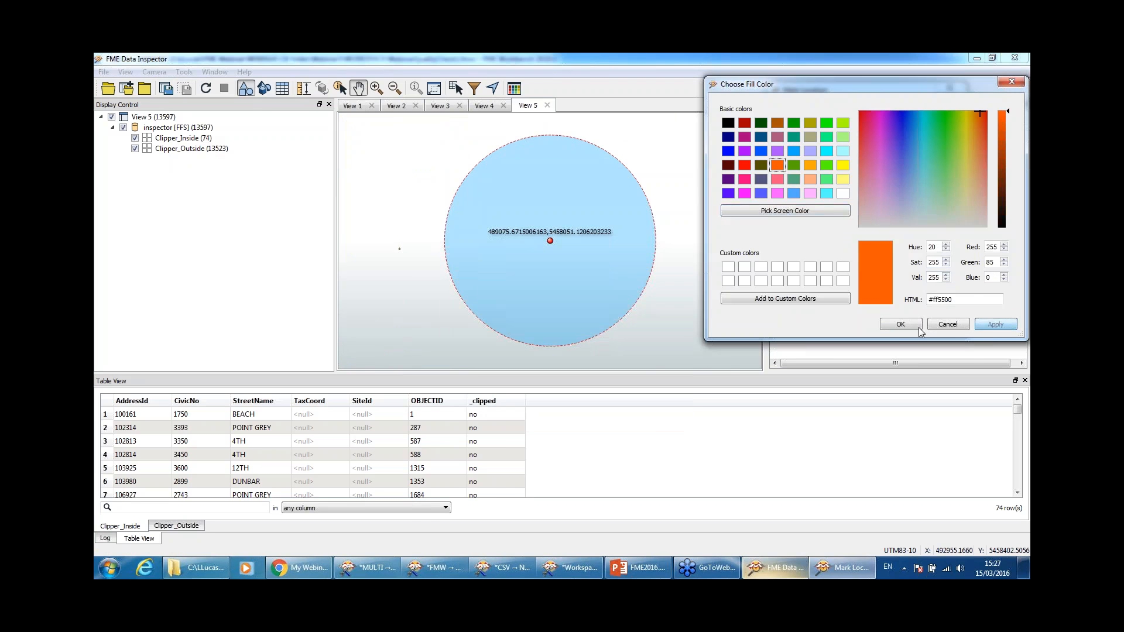
pyautogui.click(896, 324)
pyautogui.click(933, 318)
pyautogui.click(838, 318)
pyautogui.scroll(-1, 519, 268)
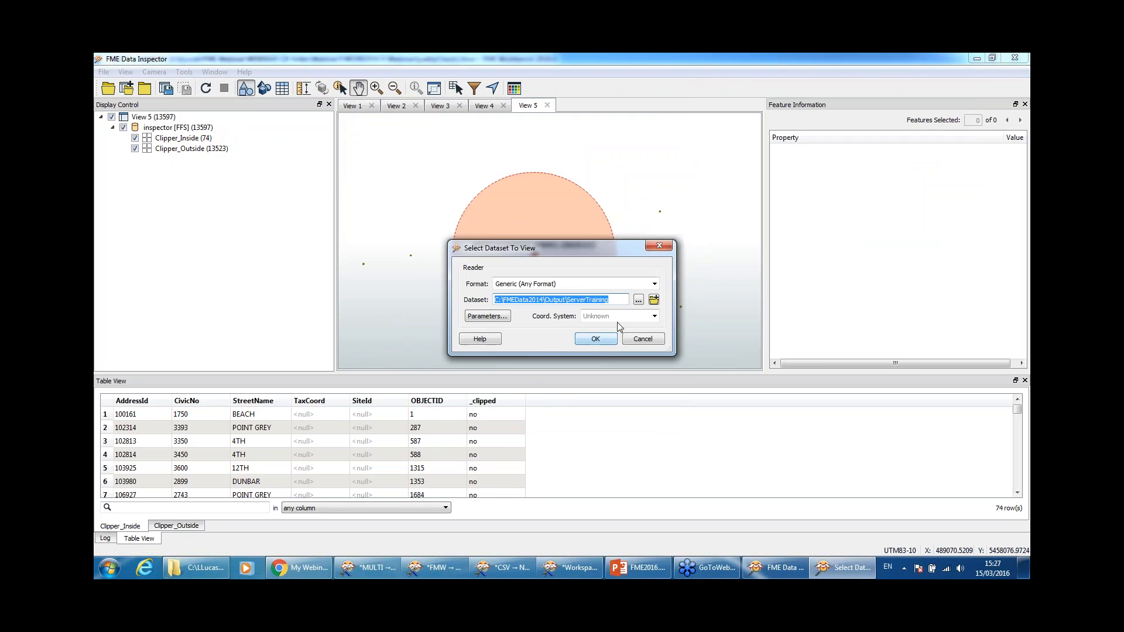
# Step: Open LOUTH_ADDRESS.tab from Desktop\WEBINAR-CB\Webinar3\SOURCEDATA as a MapInfo TAB (MITAB) dataset
pyautogui.click(654, 284)
pyautogui.click(638, 304)
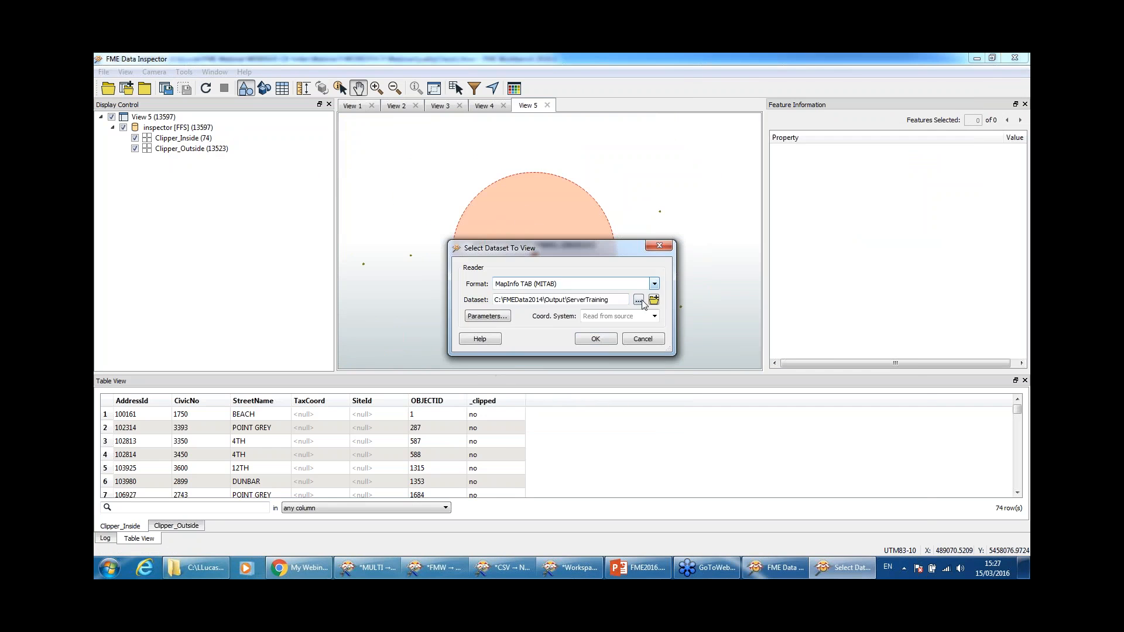
pyautogui.click(638, 301)
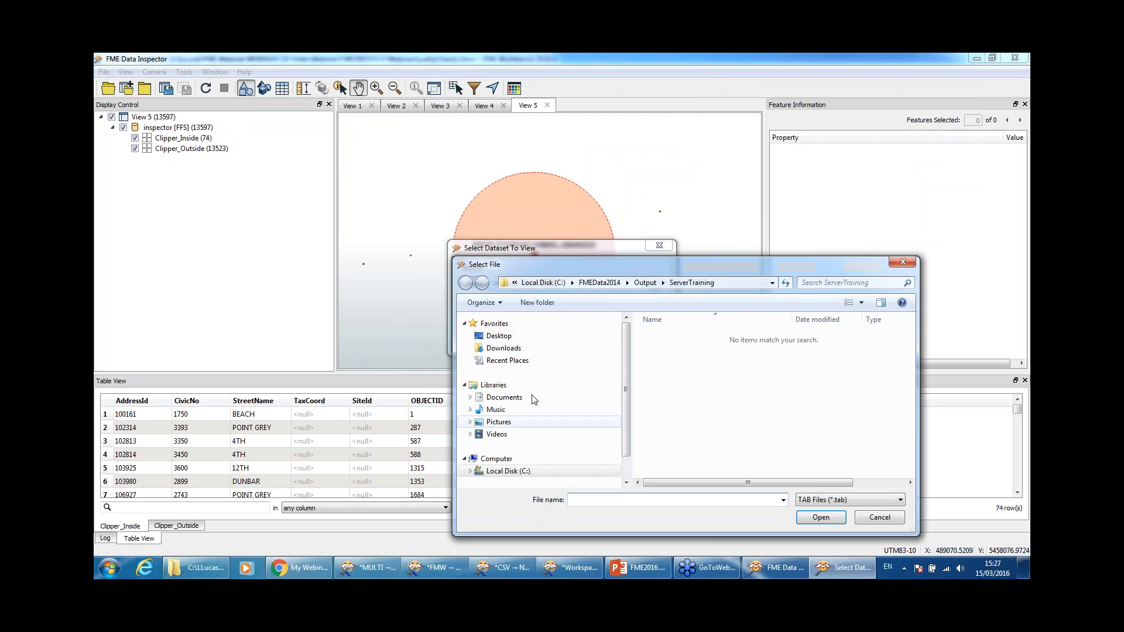
pyautogui.click(526, 343)
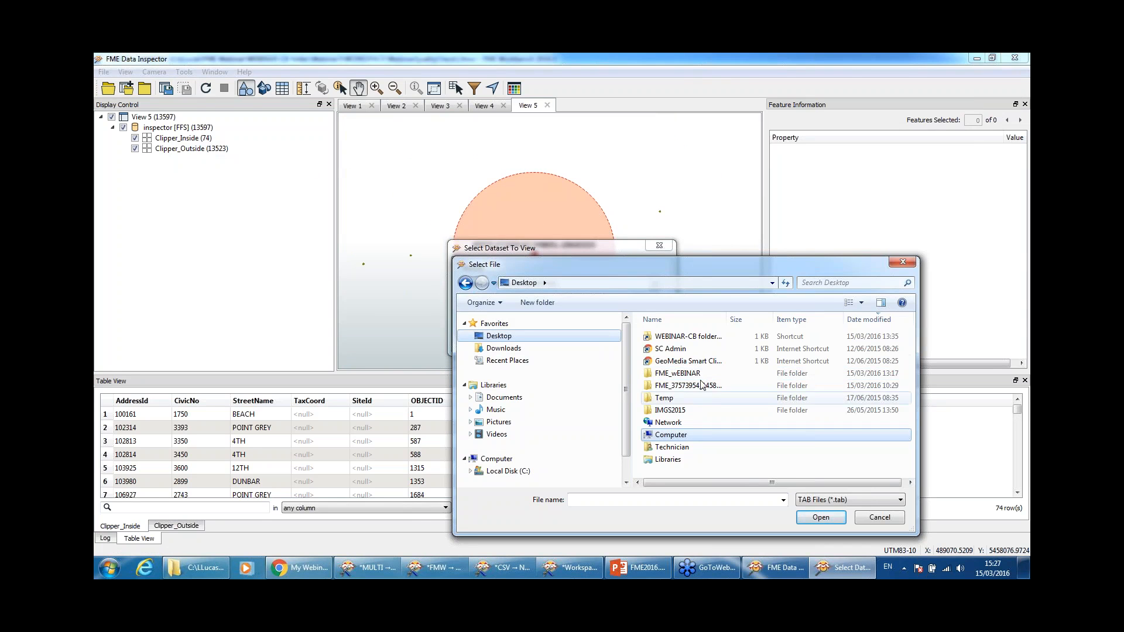
pyautogui.doubleClick(703, 338)
pyautogui.doubleClick(702, 338)
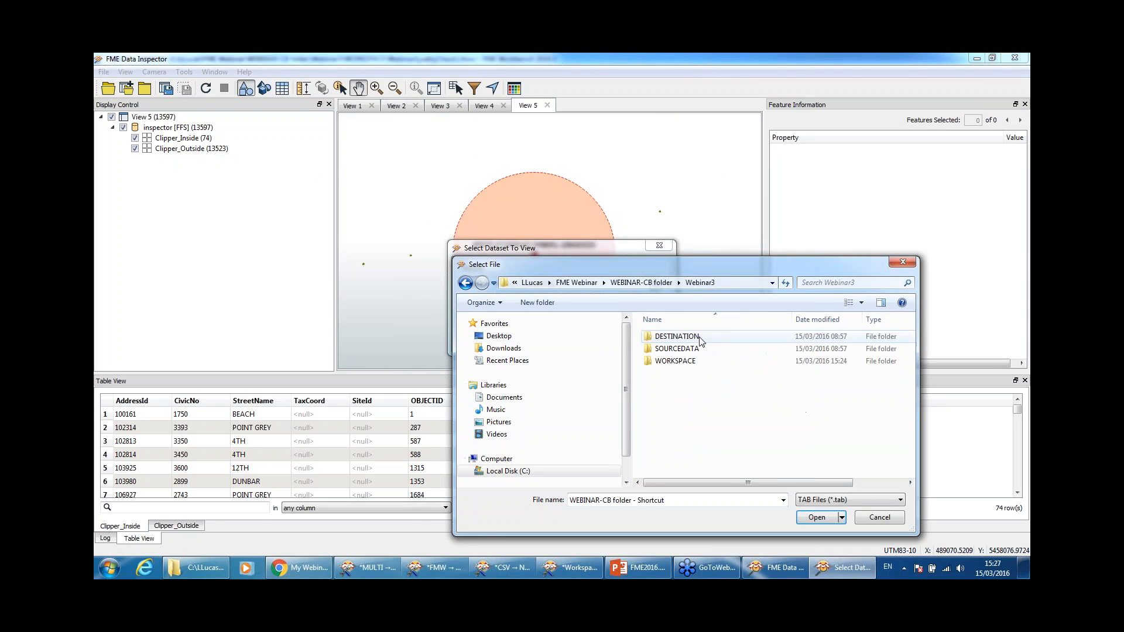
pyautogui.doubleClick(697, 348)
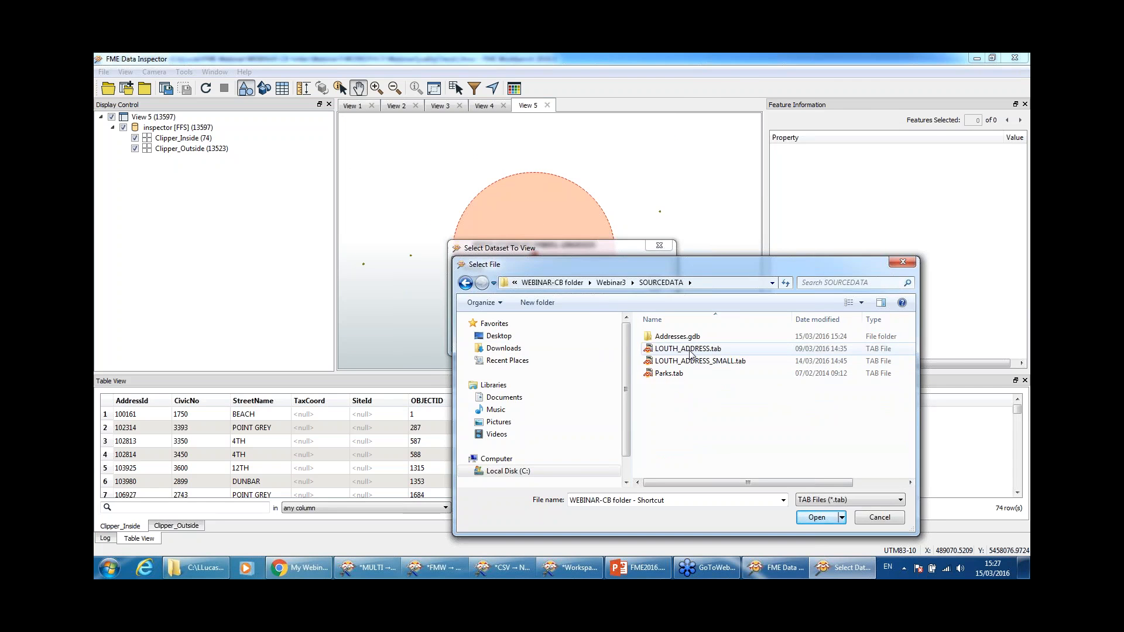
pyautogui.doubleClick(690, 350)
pyautogui.press('Return')
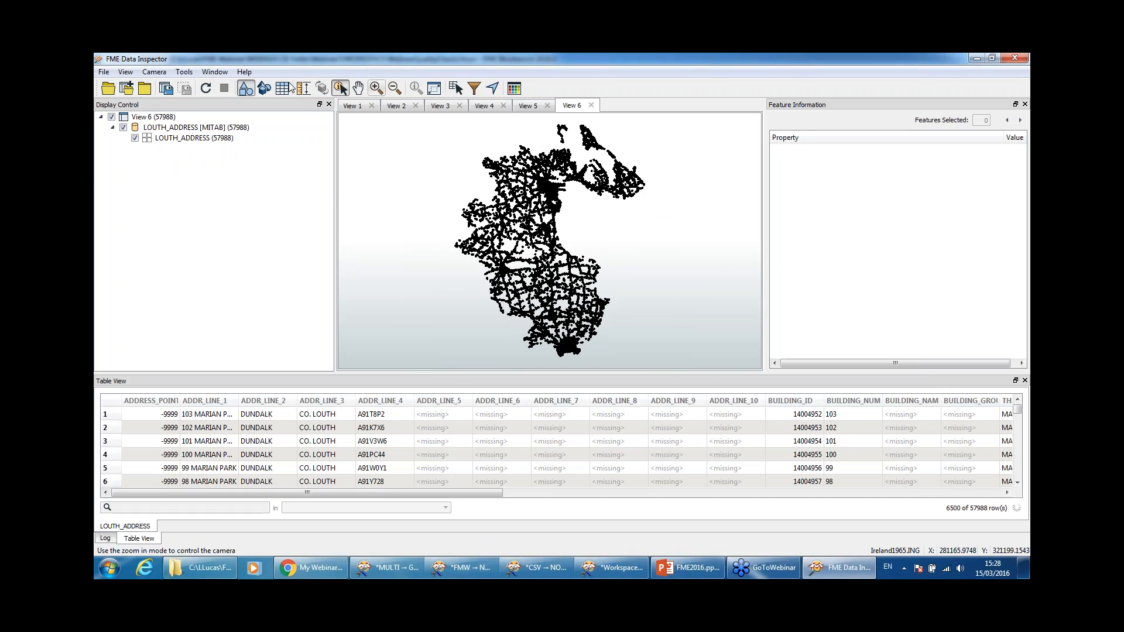
# Step: Mark and locate the position in View 6, zoom out to see its orange buffer, then minimize Data Inspector
pyautogui.click(180, 73)
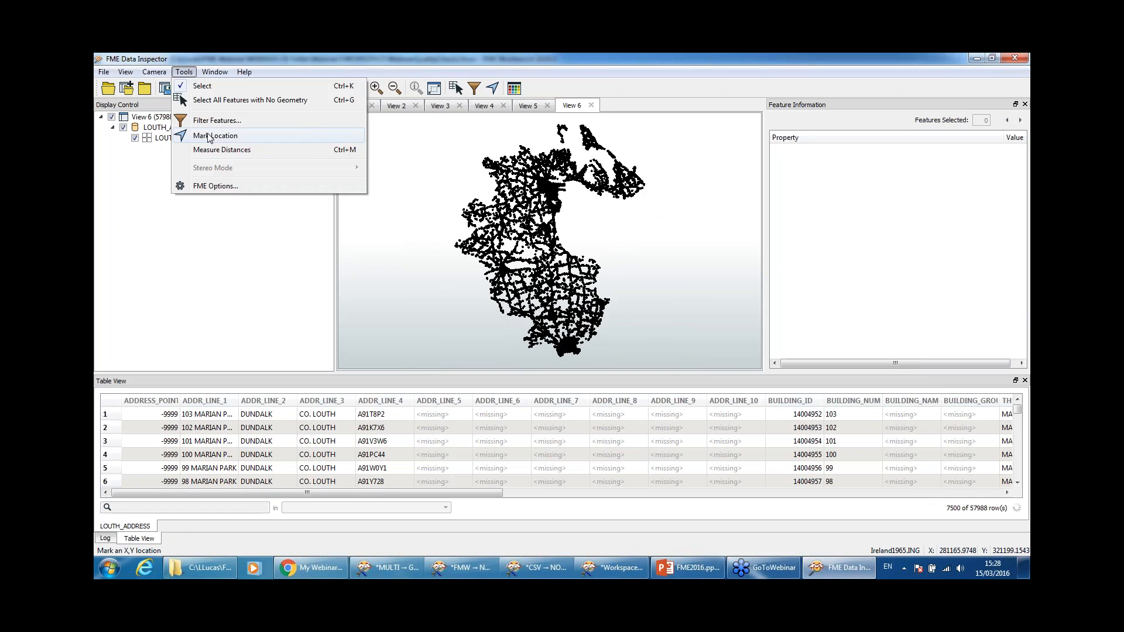
pyautogui.click(212, 139)
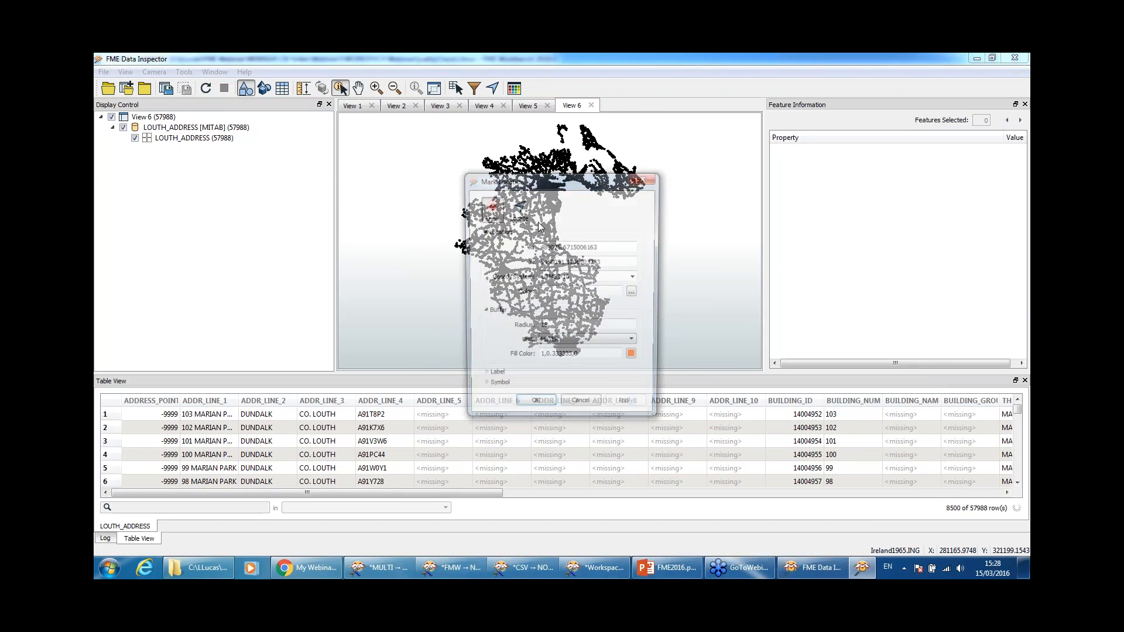
pyautogui.click(525, 214)
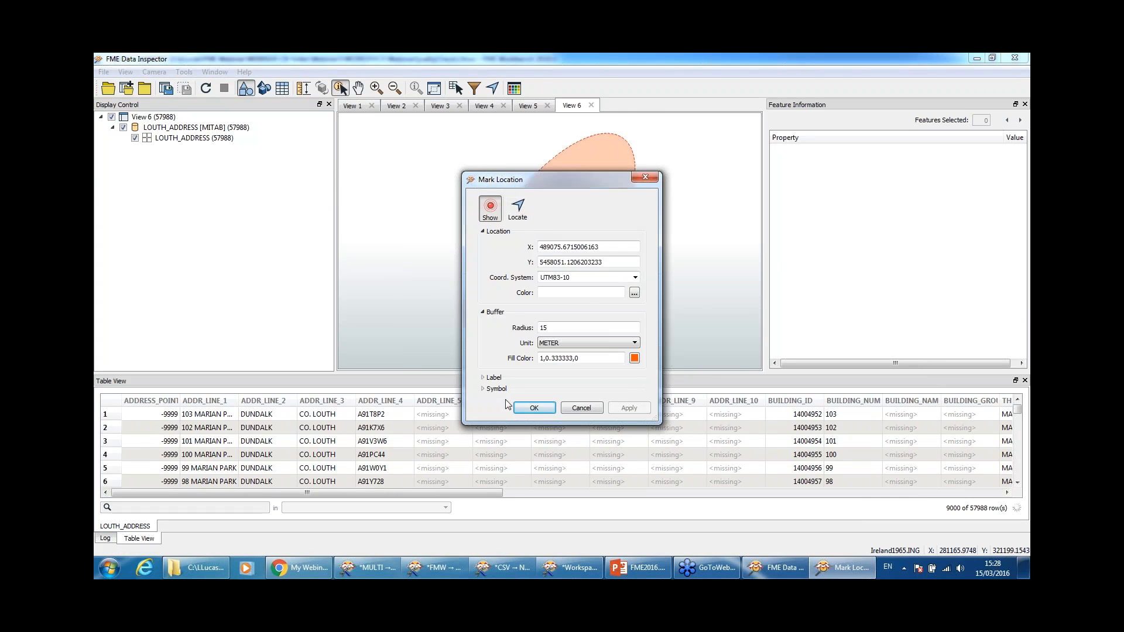
pyautogui.click(534, 408)
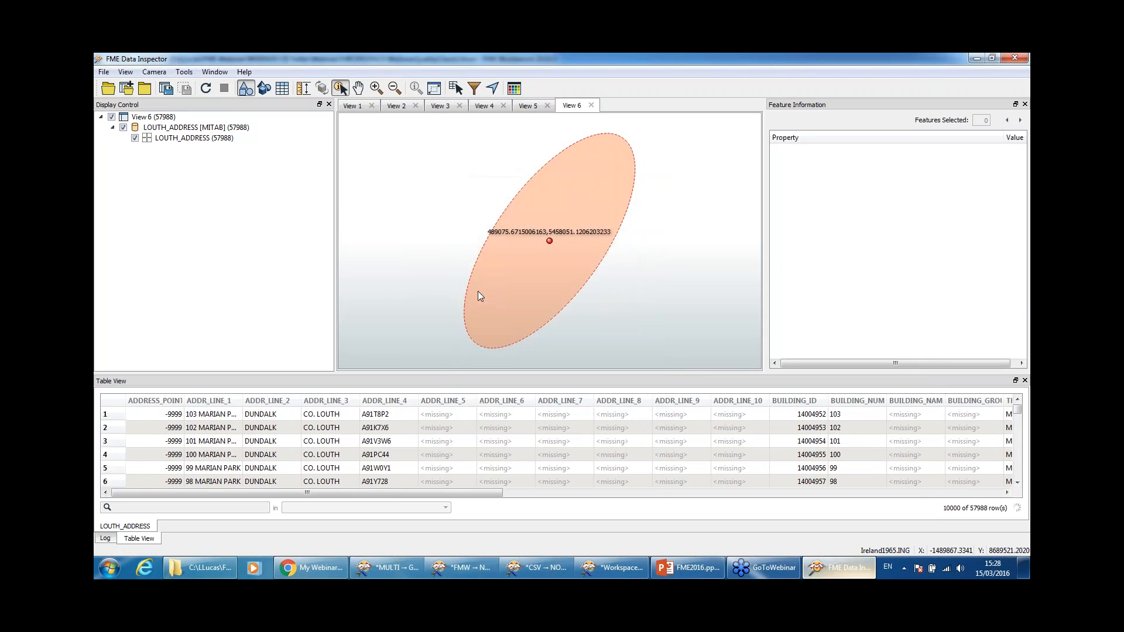
pyautogui.scroll(-3, 543, 299)
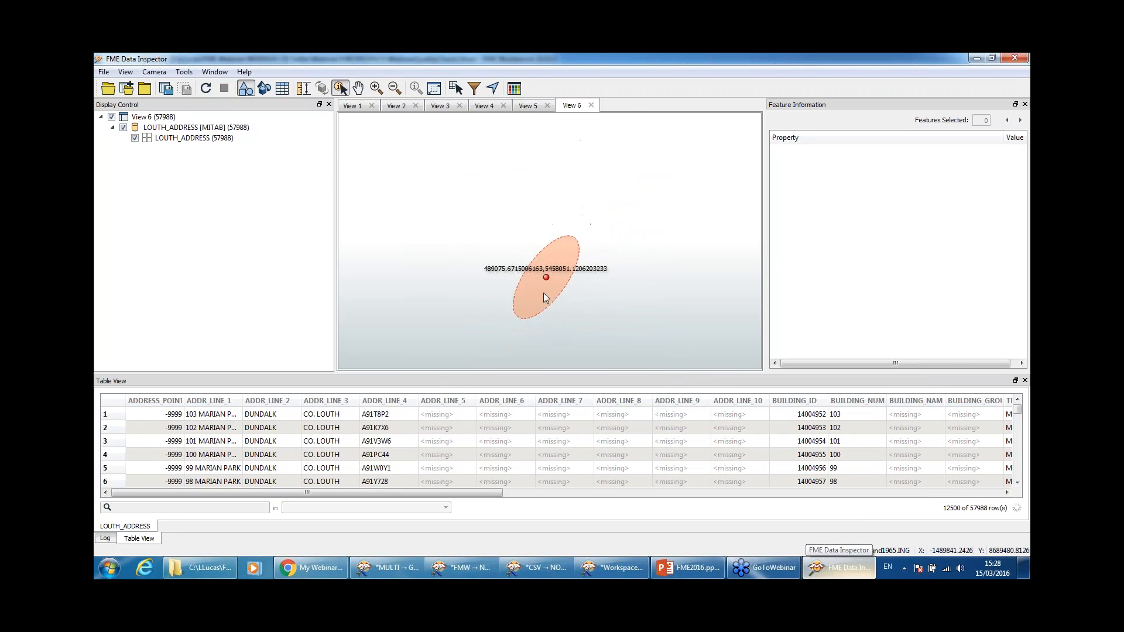
pyautogui.scroll(-1, 597, 297)
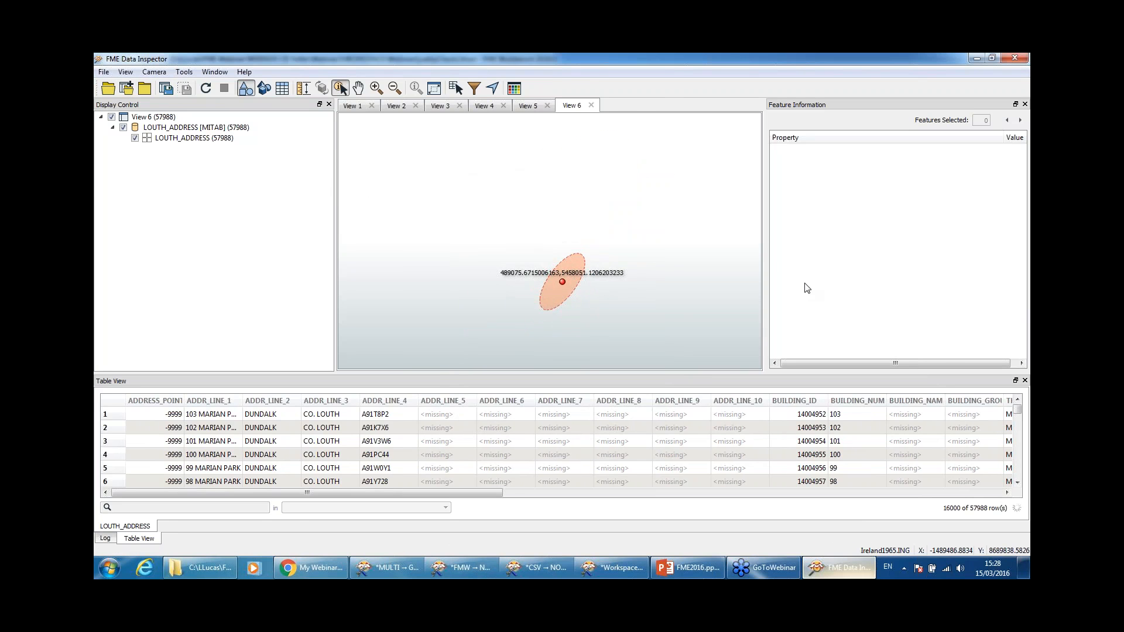
pyautogui.click(976, 59)
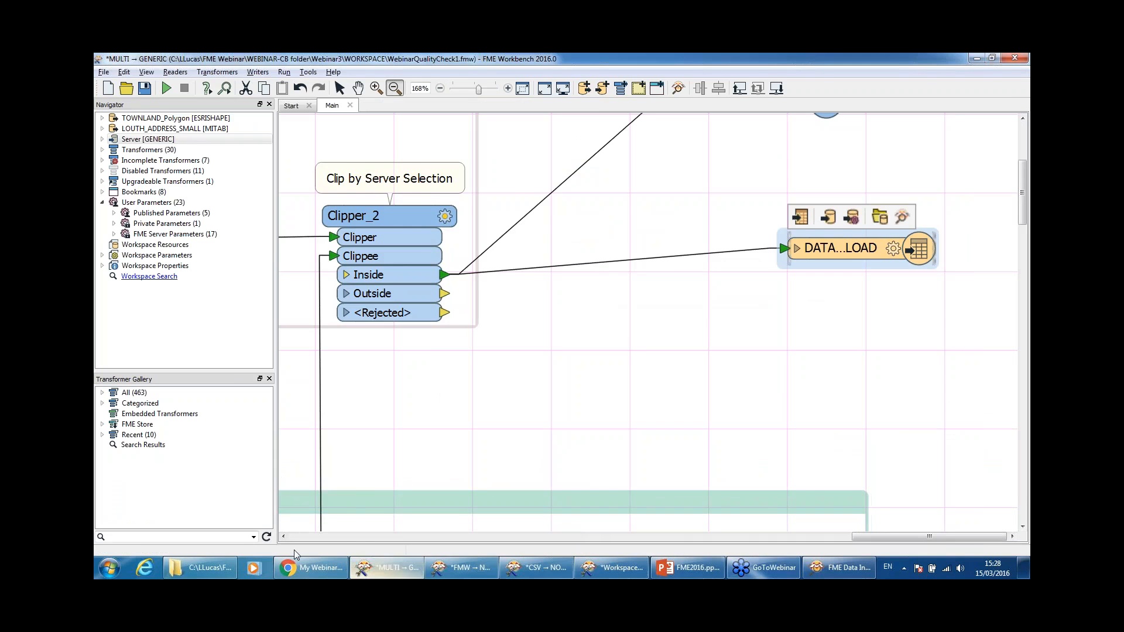
# Step: Open database-featurewriter.fmw from the WORKSPACE folder and enlarge the FEATURE WRITER bookmark
pyautogui.click(190, 569)
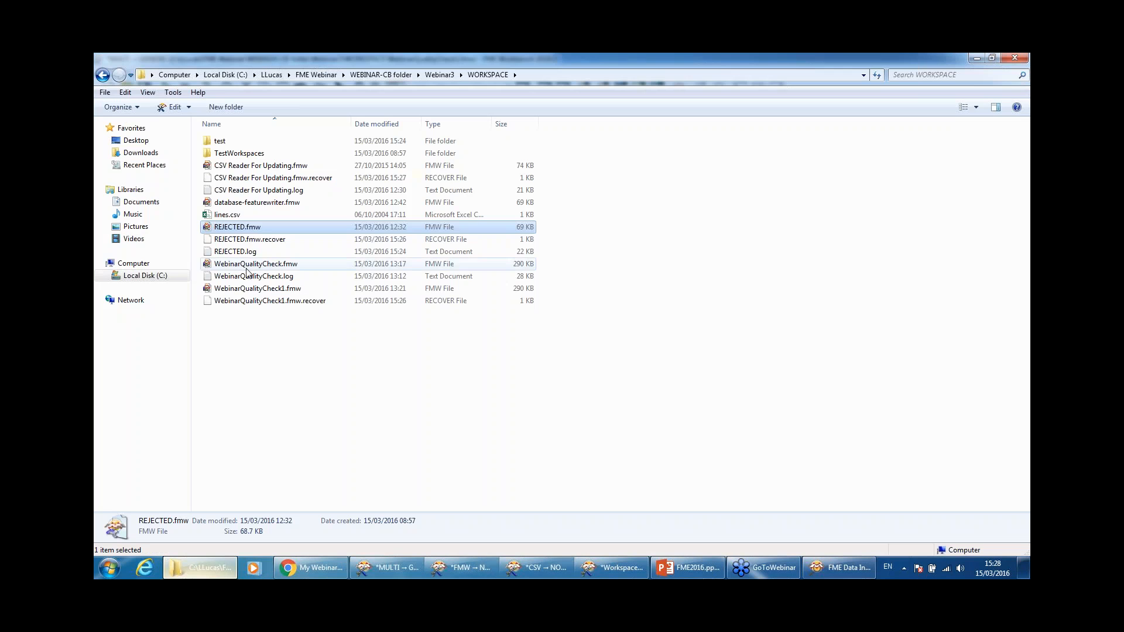
pyautogui.click(261, 204)
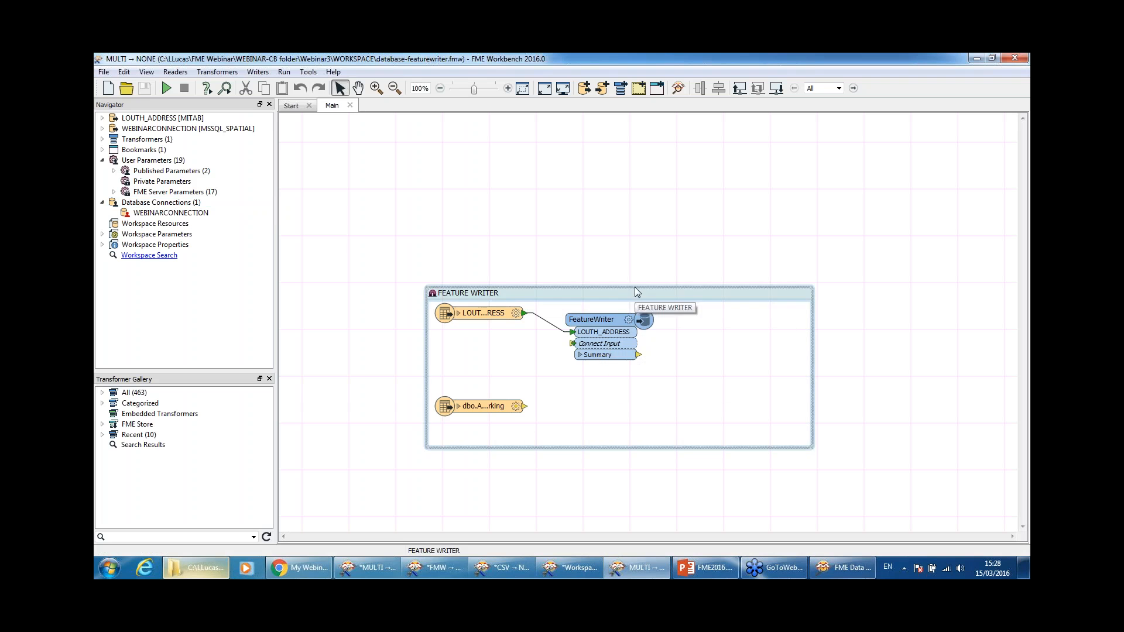
pyautogui.moveTo(635, 284); pyautogui.dragTo(635, 252)
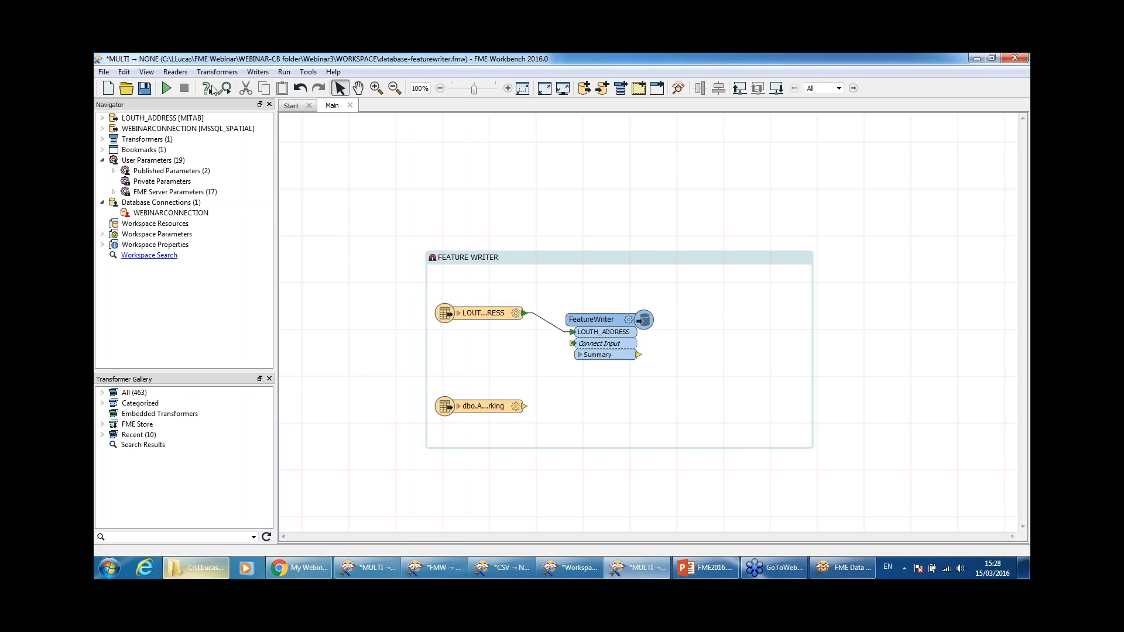
# Step: Expand WEBINARCONNECTION in the Navigator, widen the panel, and edit its connection parameter
pyautogui.click(102, 129)
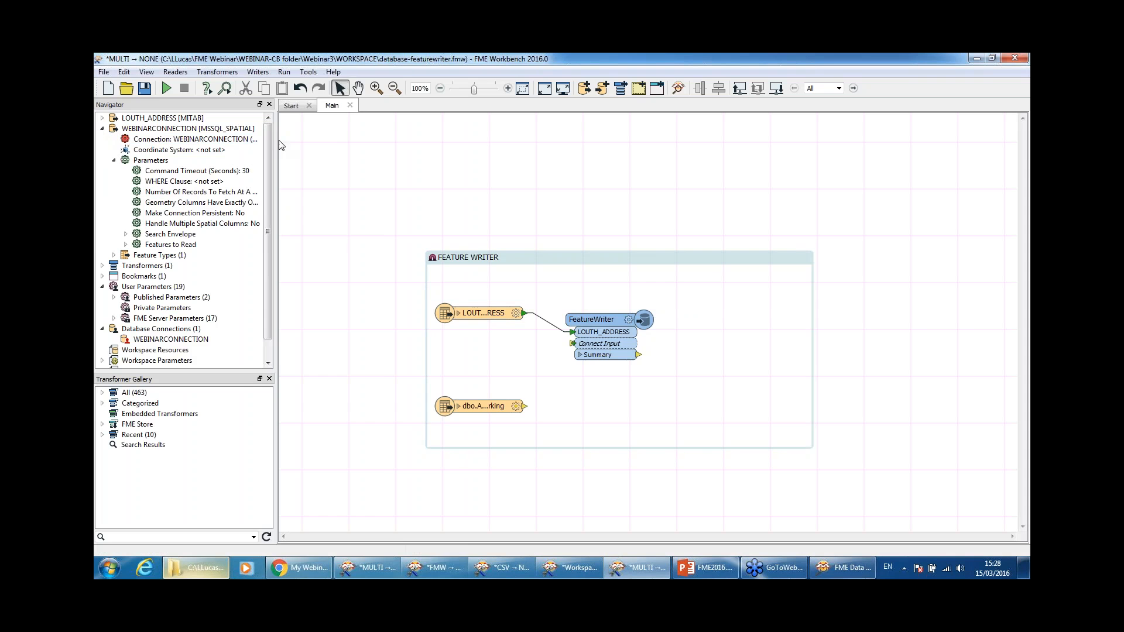
pyautogui.moveTo(279, 144); pyautogui.dragTo(395, 141)
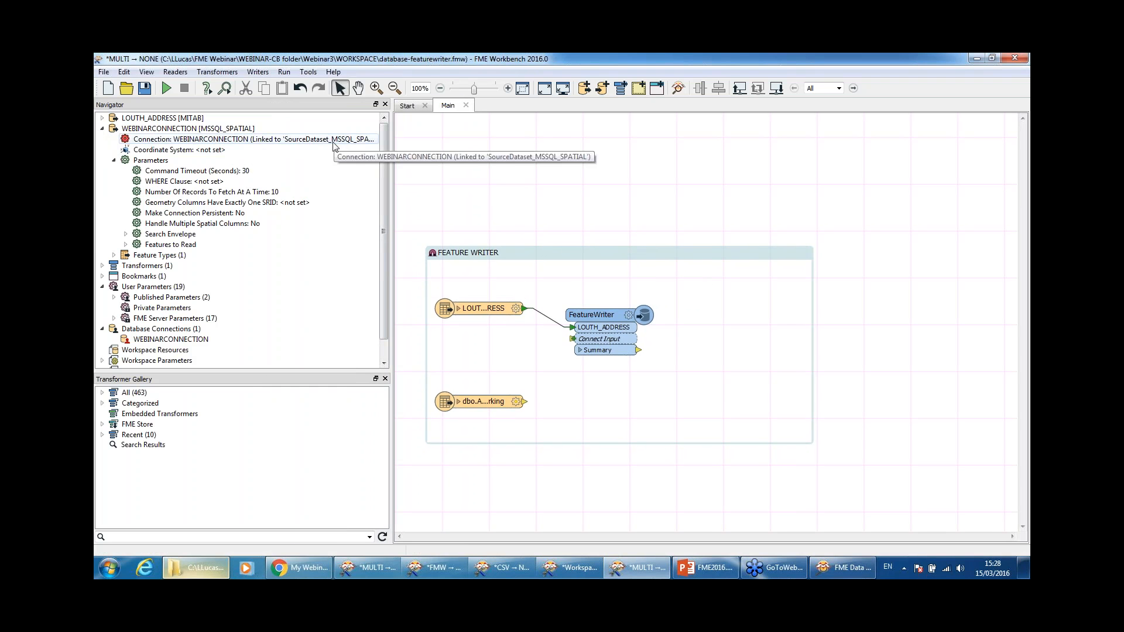
pyautogui.doubleClick(299, 140)
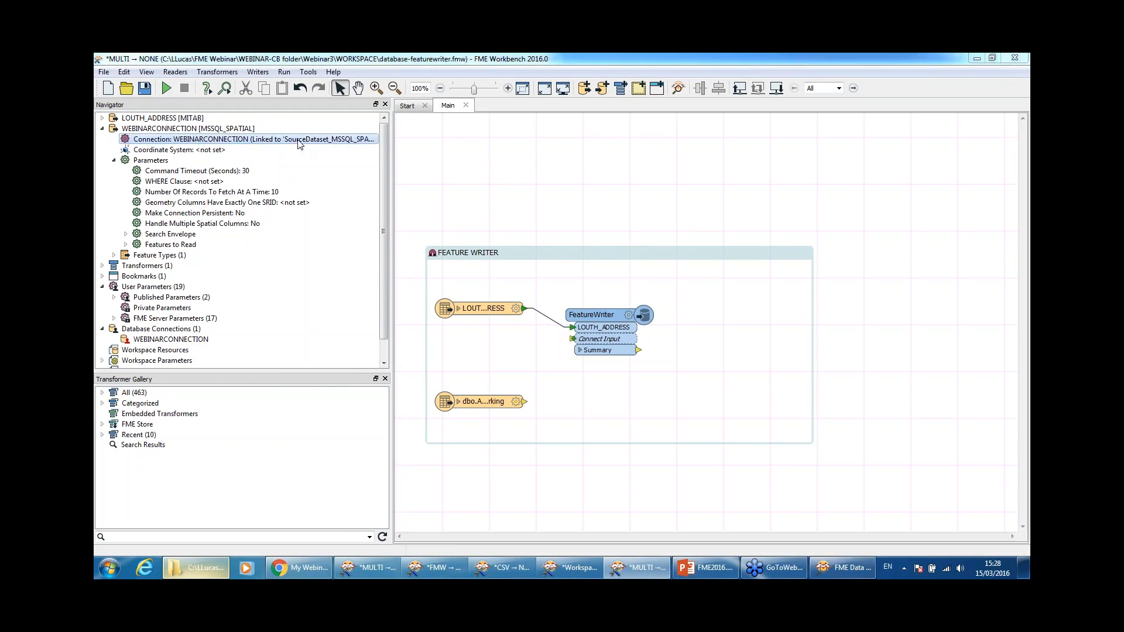
# Step: Move the parameter dialog off the FeatureWriter and choose Add Database Connection from the connection list
pyautogui.click(544, 297)
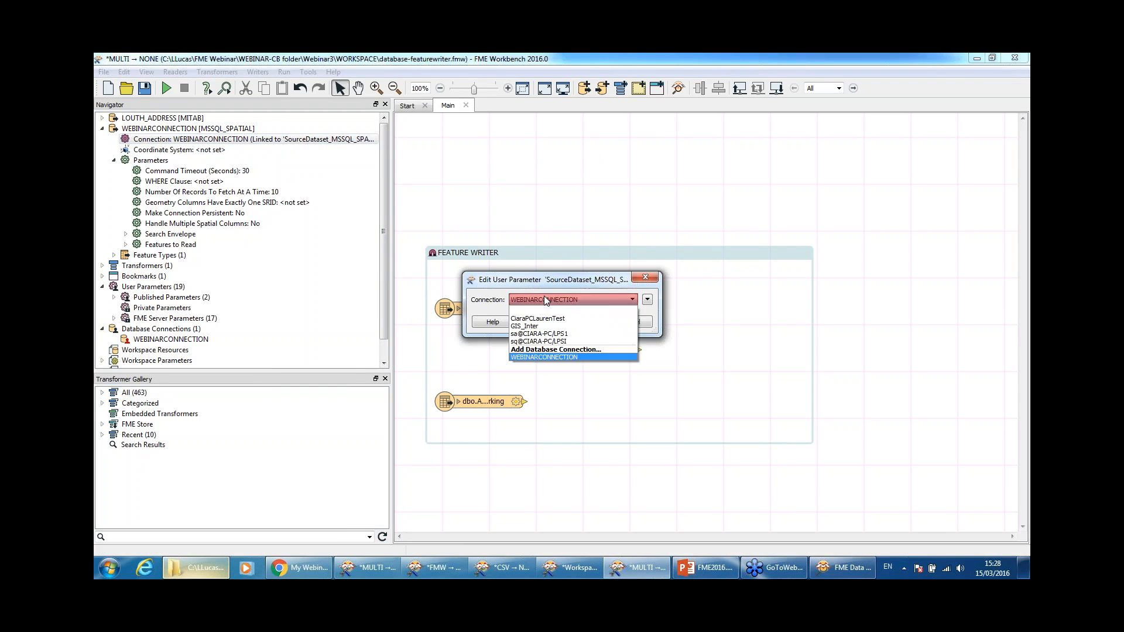
pyautogui.click(585, 227)
pyautogui.moveTo(562, 281); pyautogui.dragTo(598, 199)
pyautogui.click(596, 218)
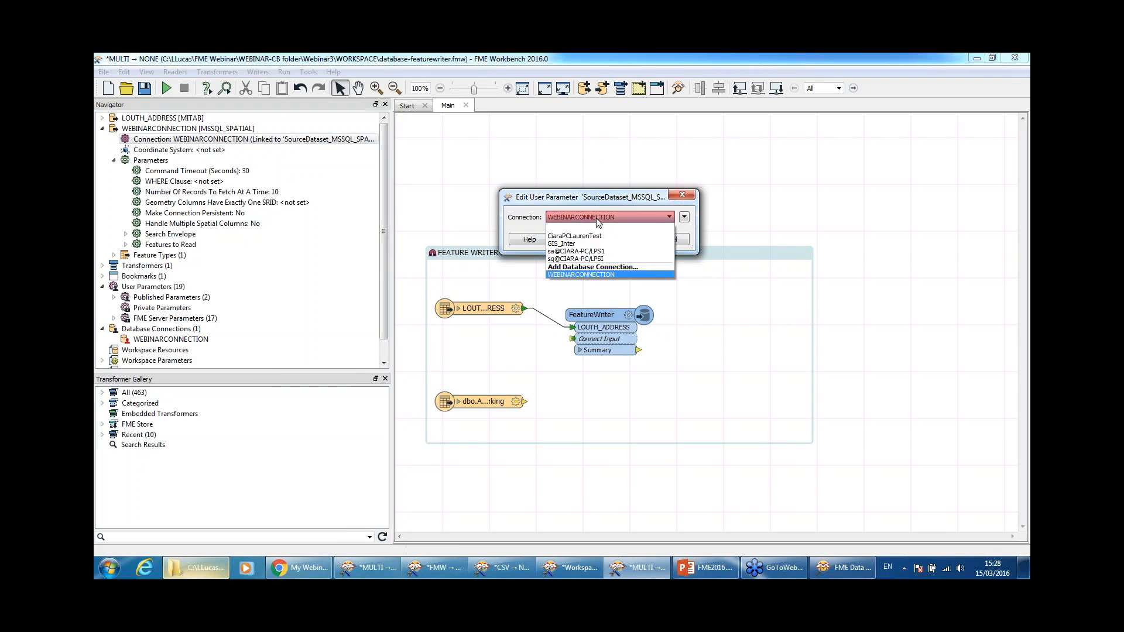
pyautogui.click(606, 268)
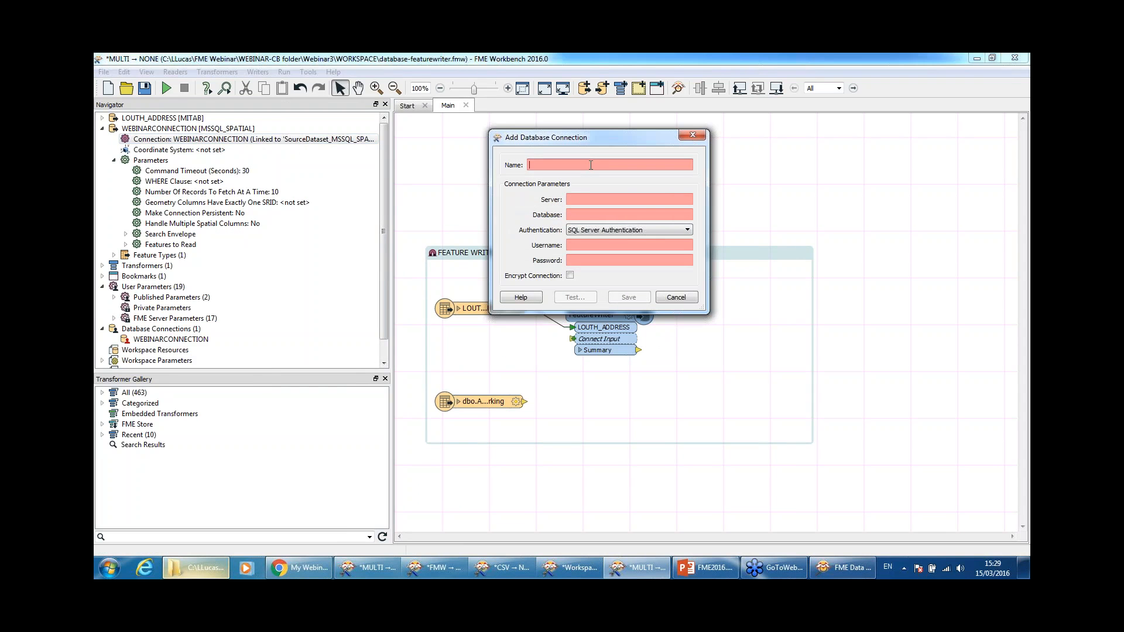
# Step: Define the SQL Server connection webinar on server CIAR, database TEST, with the username and password
pyautogui.write('webinar')
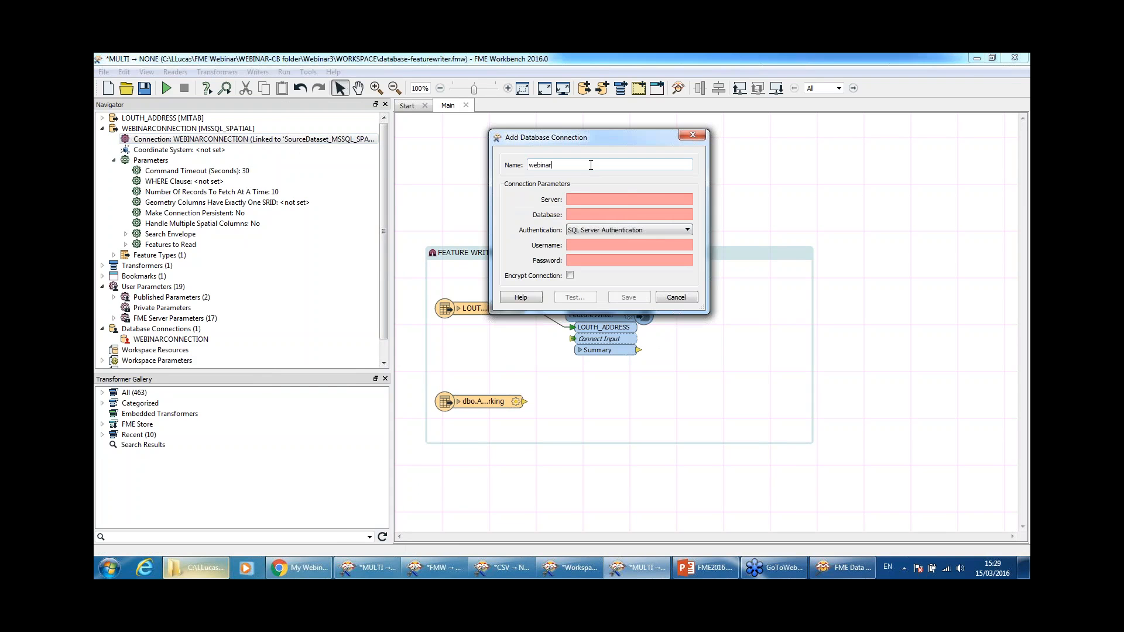
pyautogui.press('Tab')
pyautogui.write('CIAR')
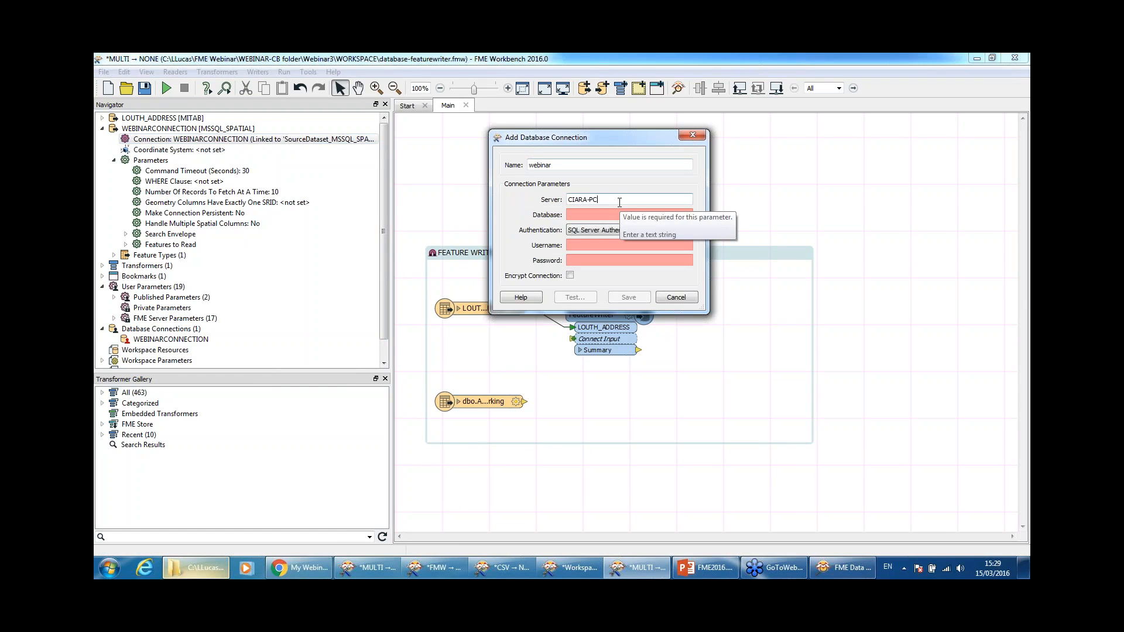
pyautogui.click(612, 217)
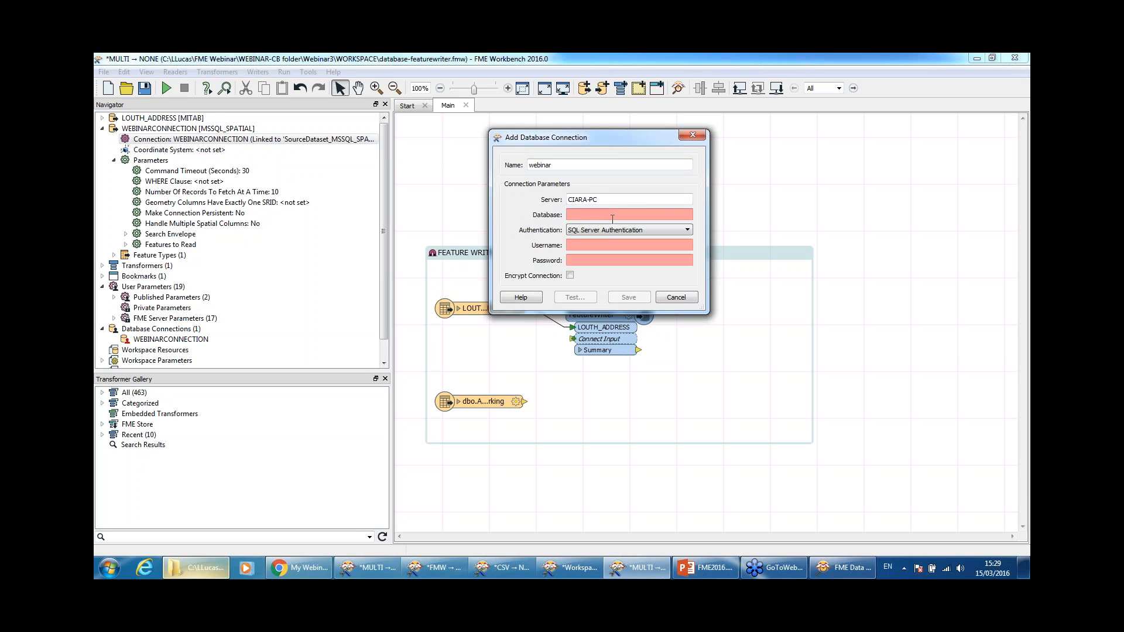
pyautogui.write('TEST')
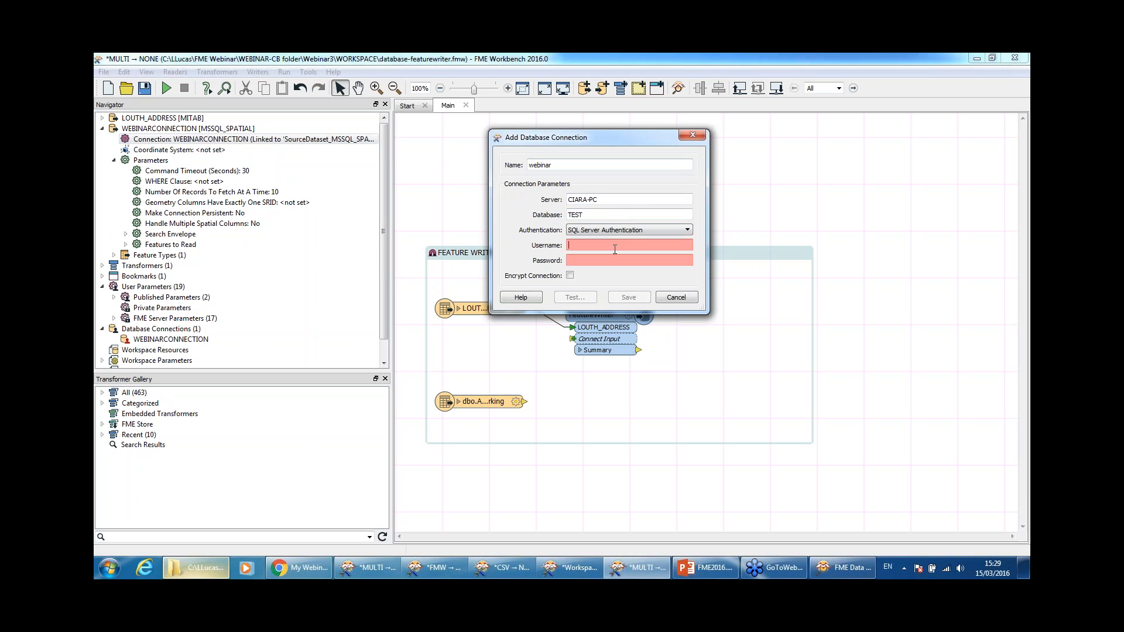
pyautogui.click(615, 246)
pyautogui.write('sa')
pyautogui.click(614, 262)
pyautogui.write('**')
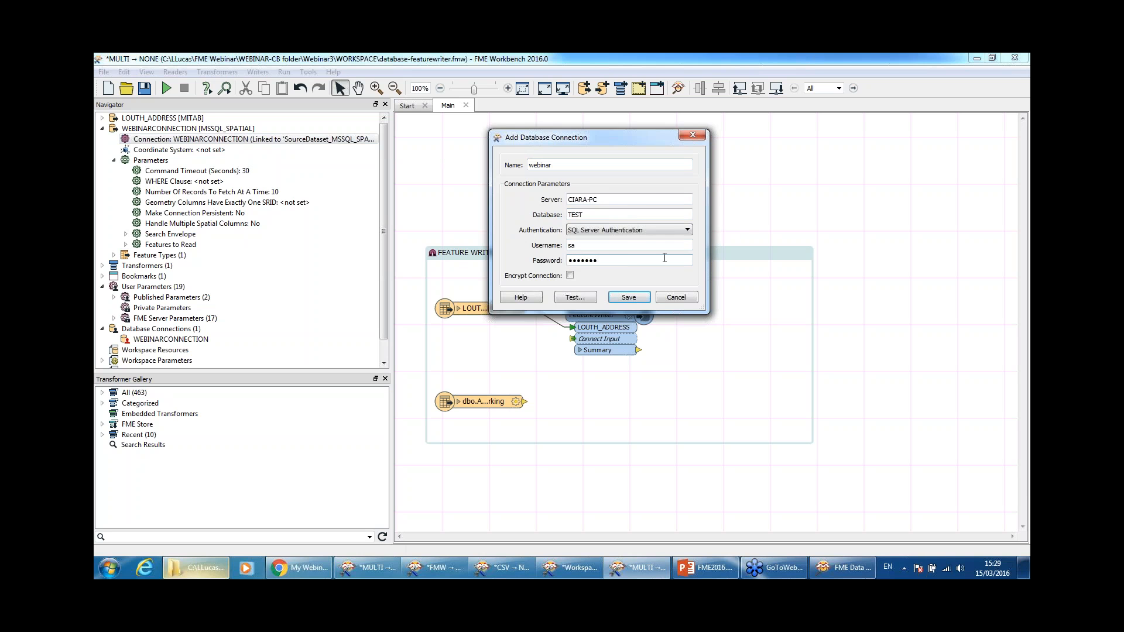
# Step: Test the webinar connection successfully, save it, and confirm it as the reader's connection
pyautogui.click(575, 297)
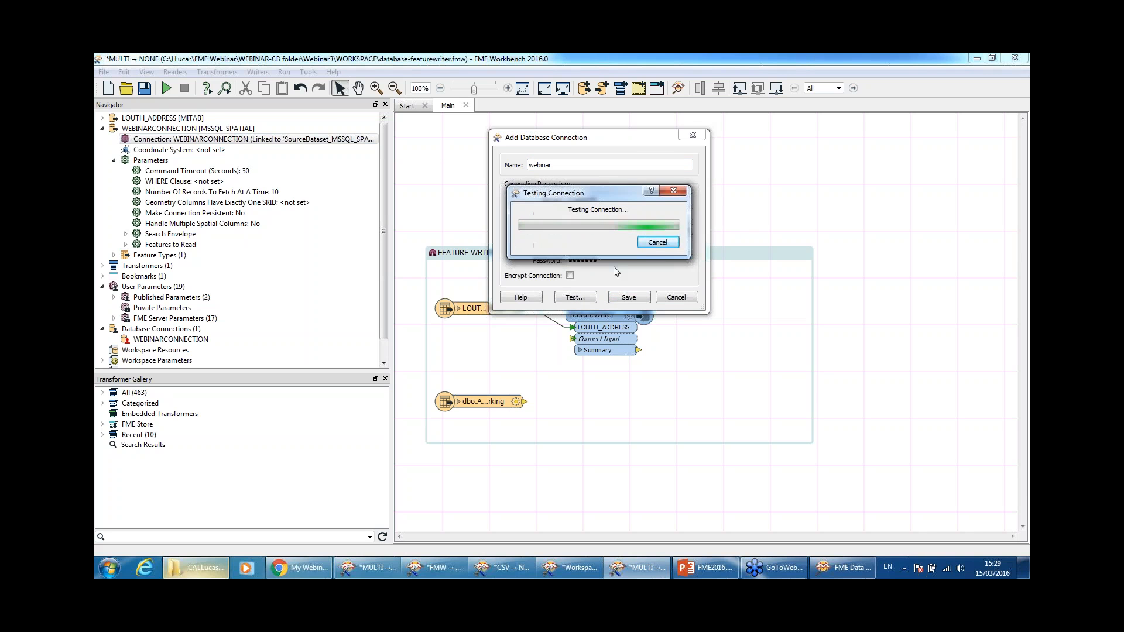
pyautogui.click(646, 240)
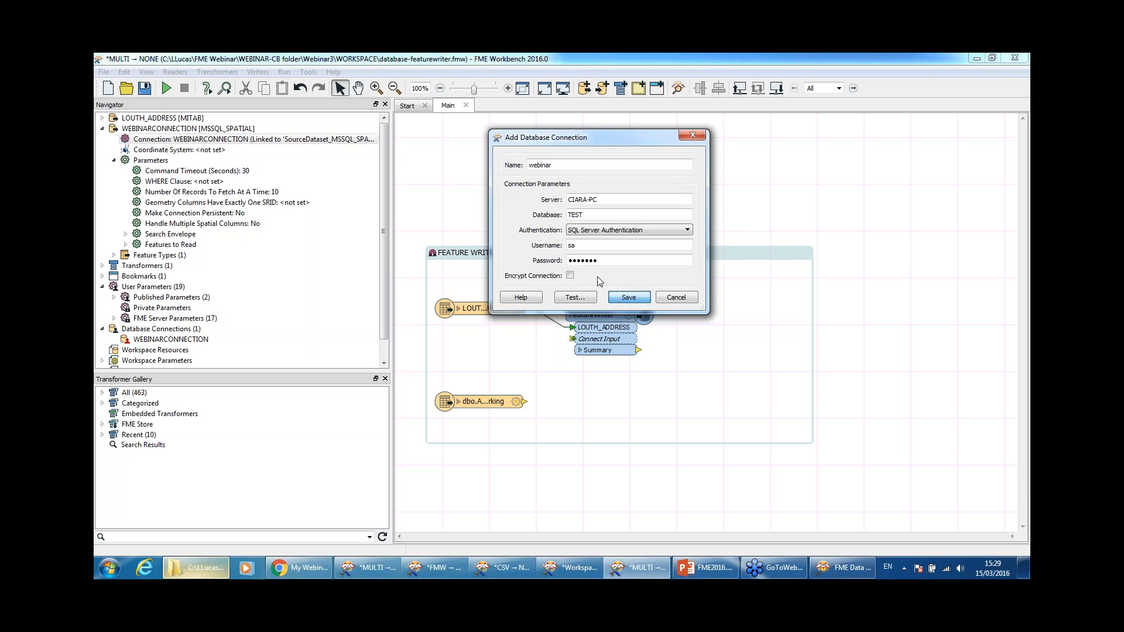
pyautogui.click(628, 298)
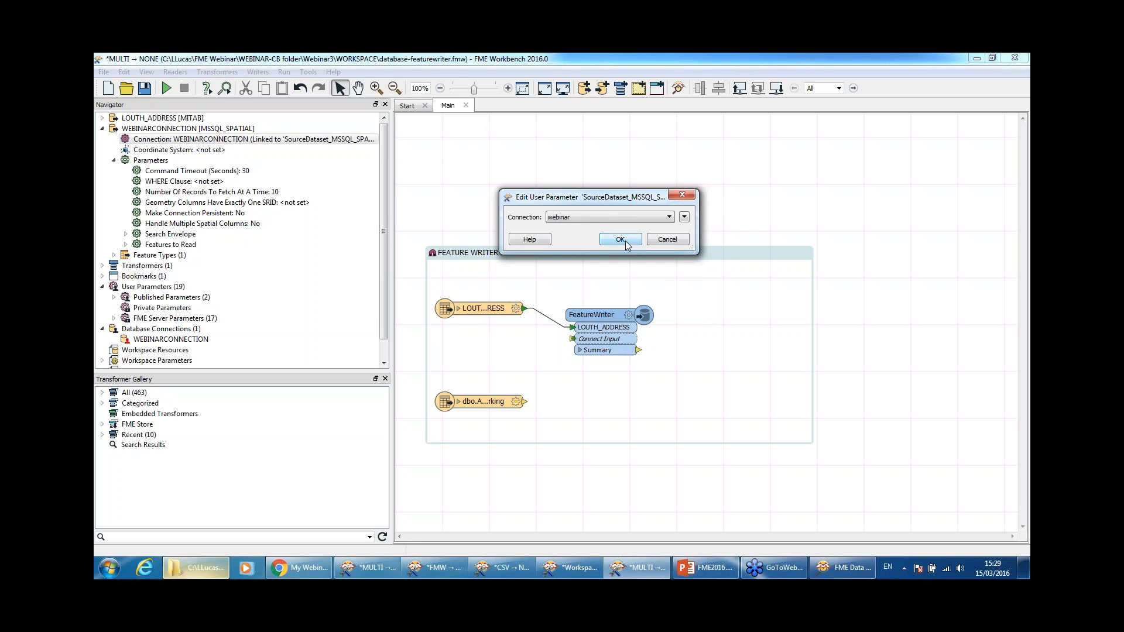
pyautogui.click(622, 241)
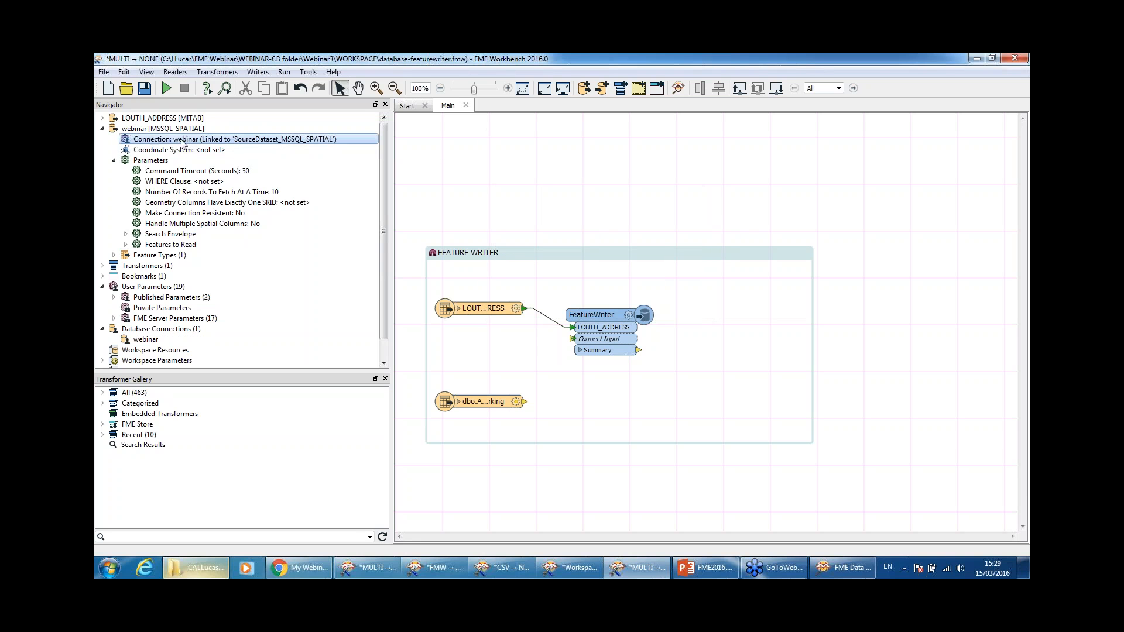
pyautogui.doubleClick(180, 142)
pyautogui.click(545, 301)
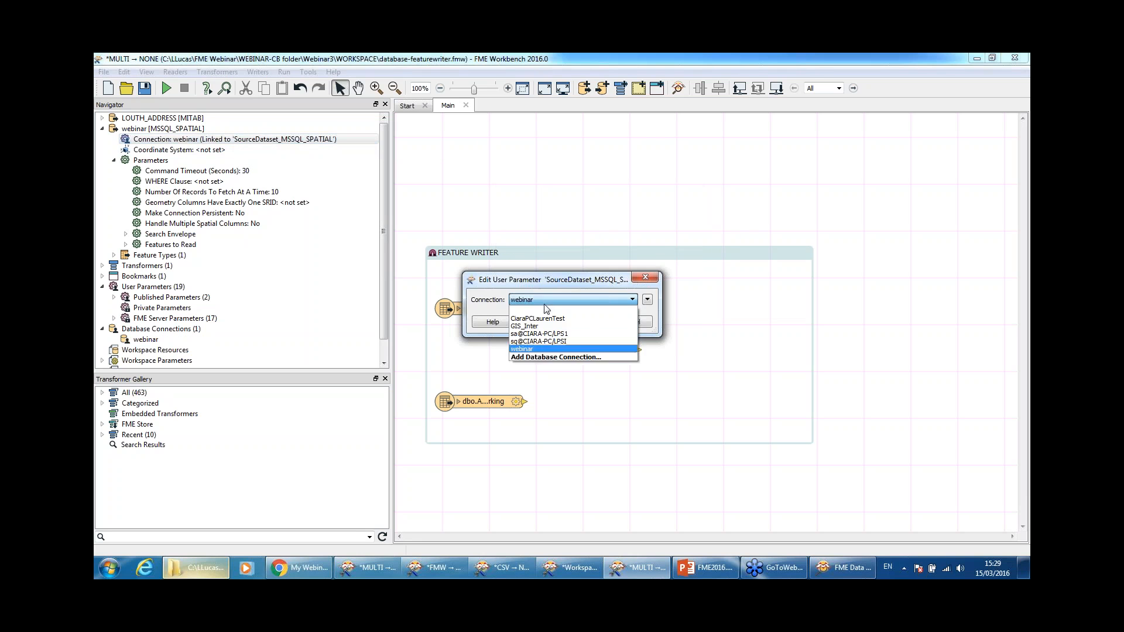
pyautogui.click(561, 351)
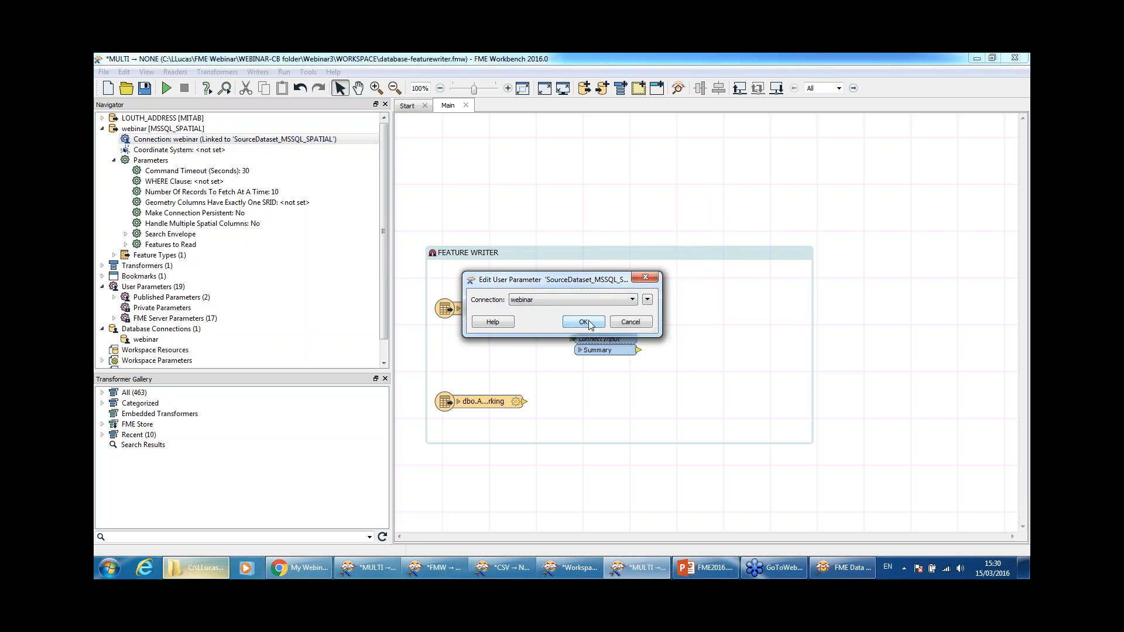
pyautogui.click(583, 321)
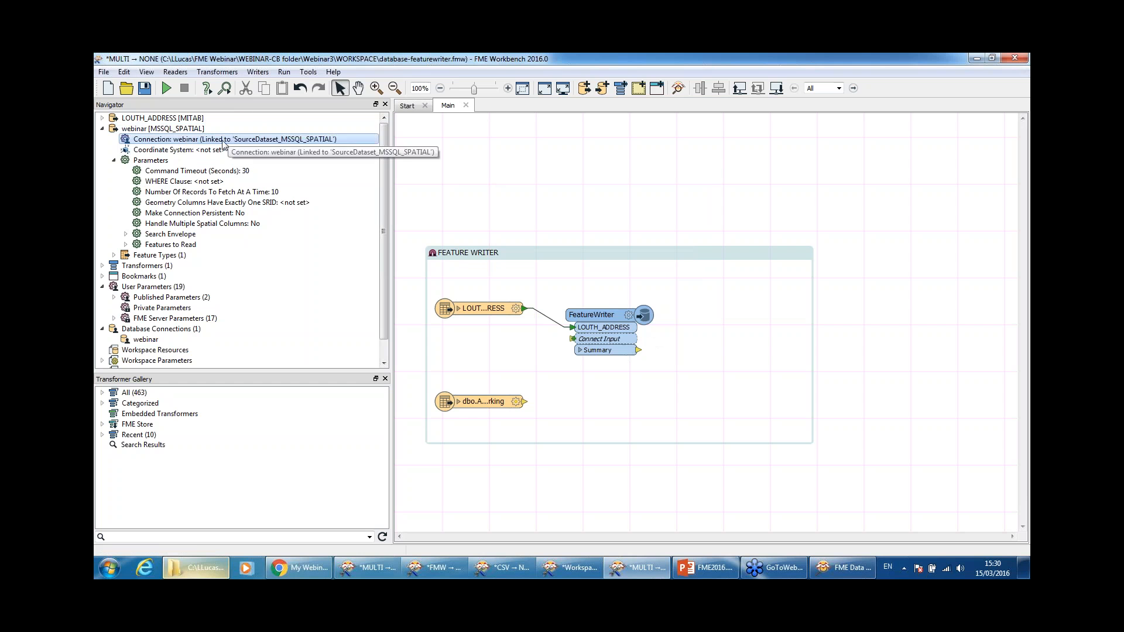
pyautogui.click(308, 72)
pyautogui.click(324, 214)
pyautogui.click(334, 333)
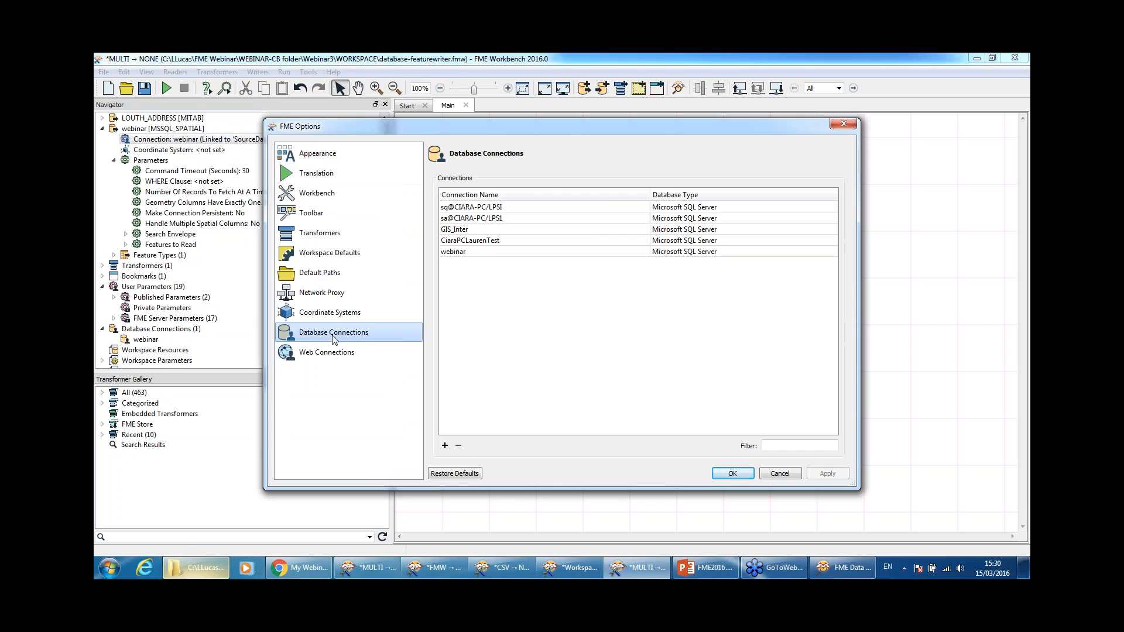
pyautogui.doubleClick(602, 252)
pyautogui.doubleClick(574, 341)
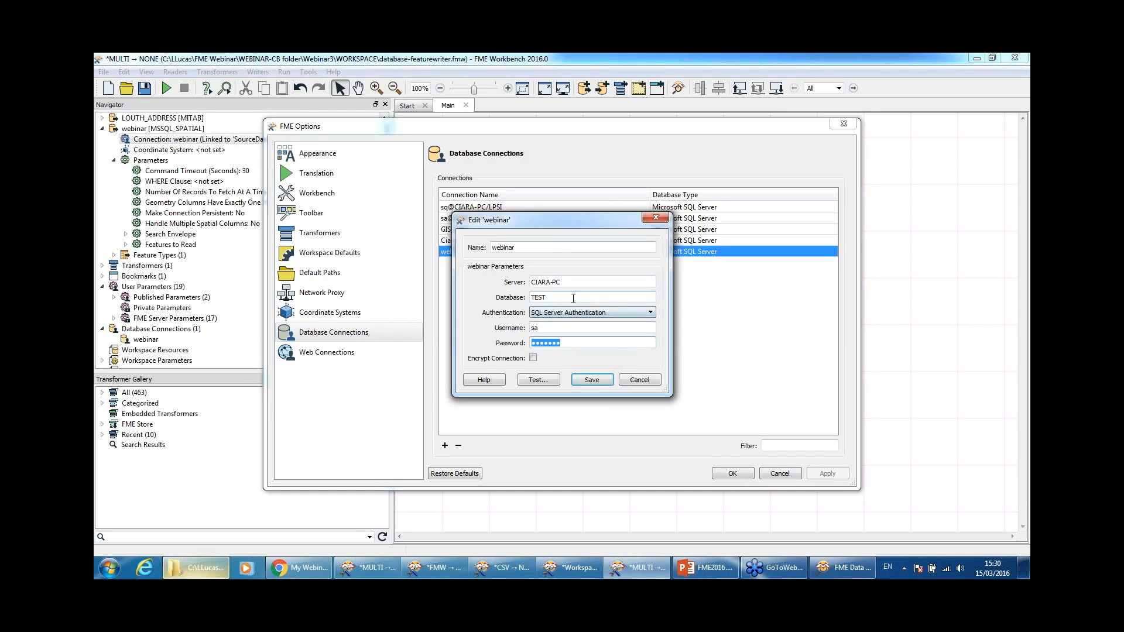
pyautogui.click(645, 377)
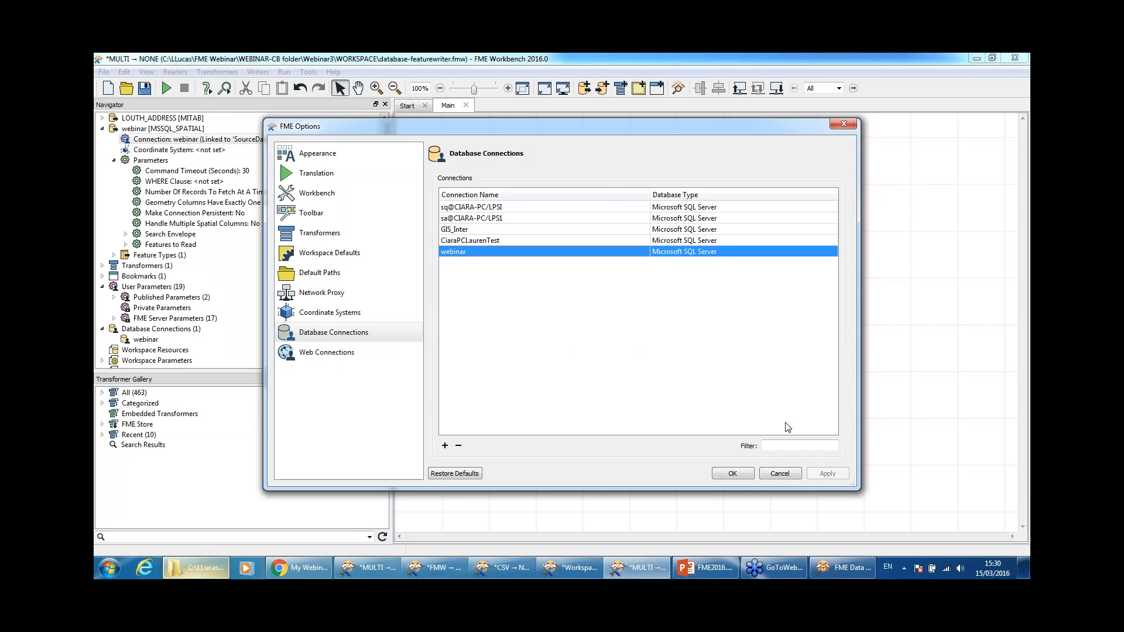
pyautogui.click(788, 475)
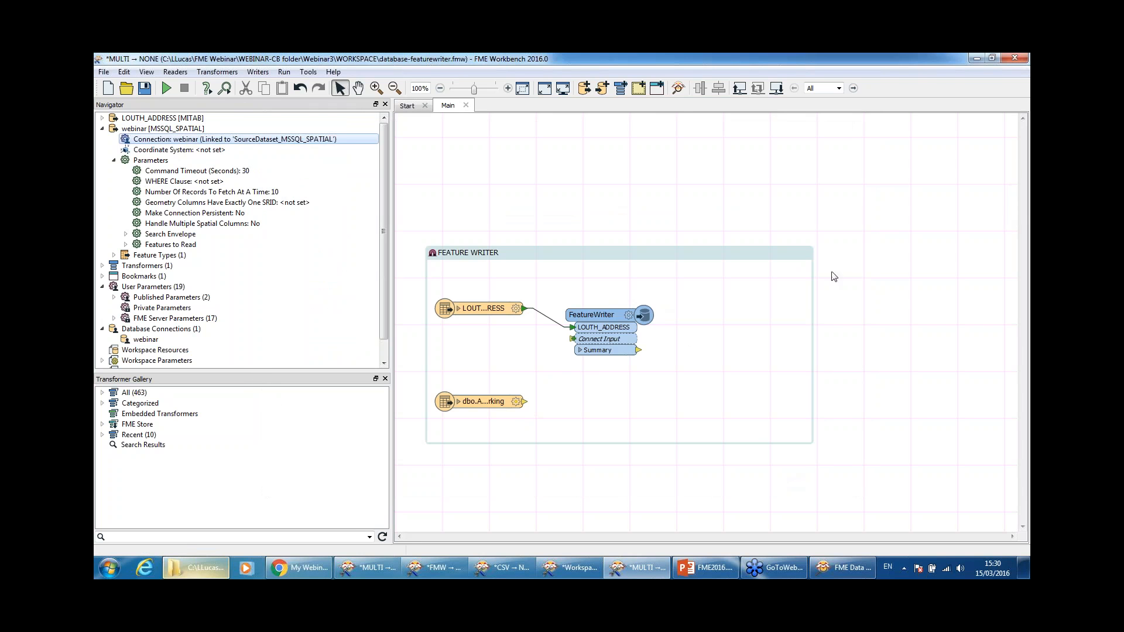
# Step: Review the saved database connections in Options, cancel a deletion, and close without changes
pyautogui.click(309, 71)
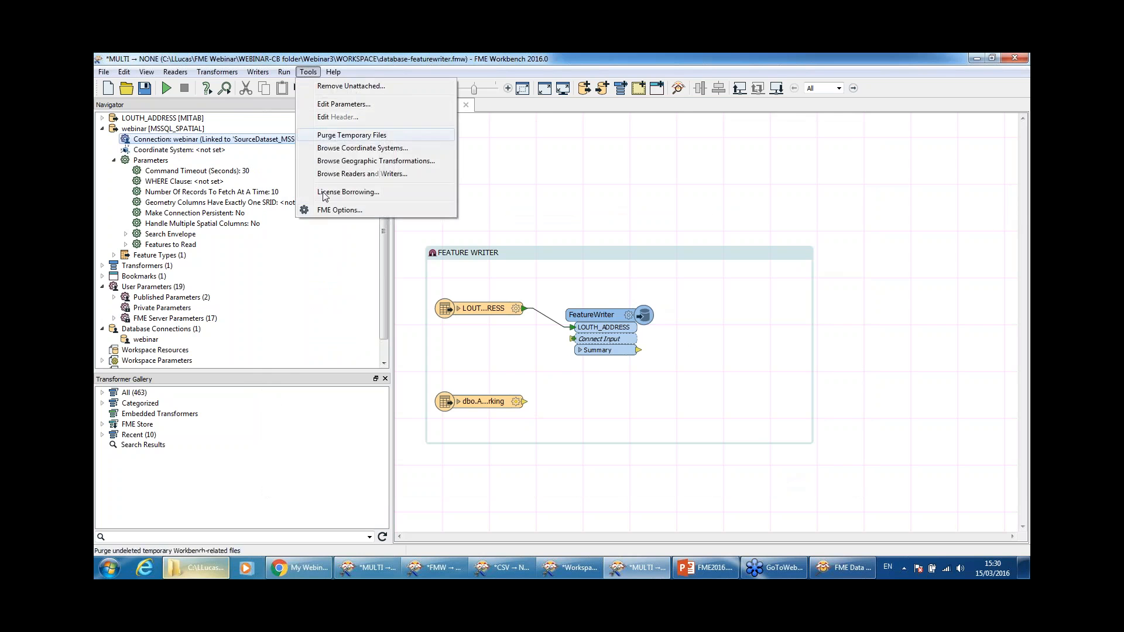
pyautogui.click(332, 213)
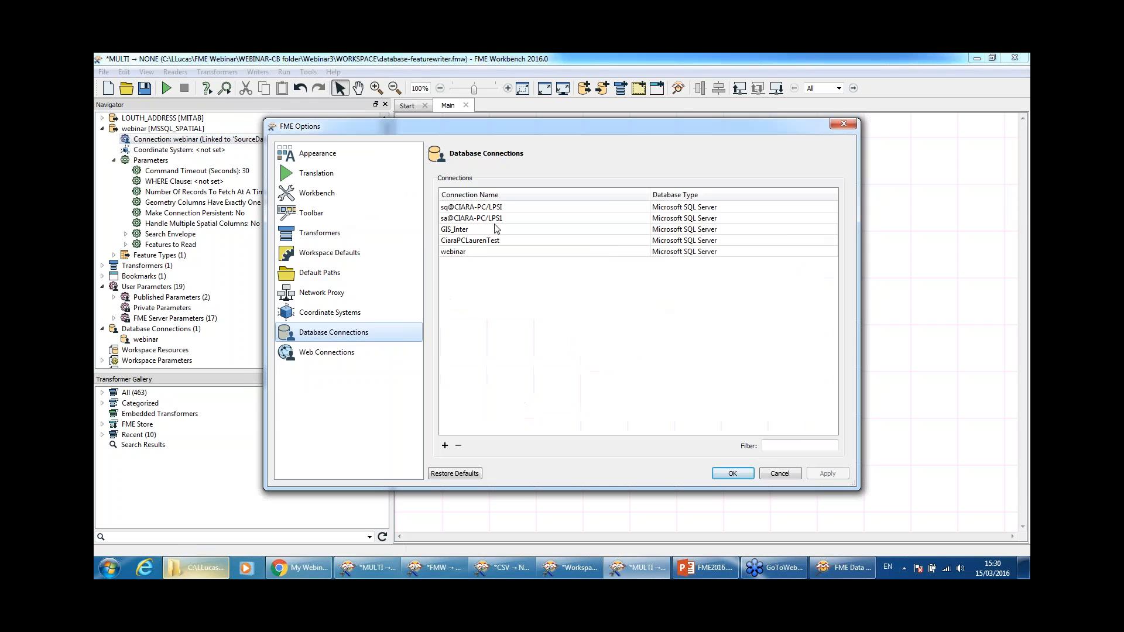
pyautogui.click(487, 253)
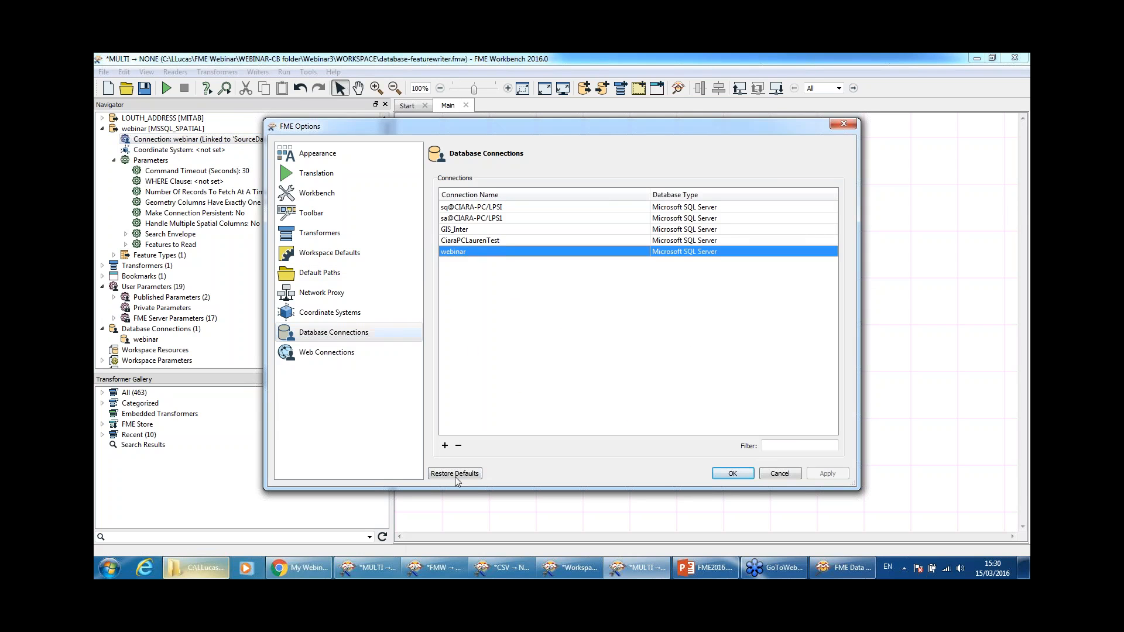
pyautogui.click(492, 230)
pyautogui.click(493, 217)
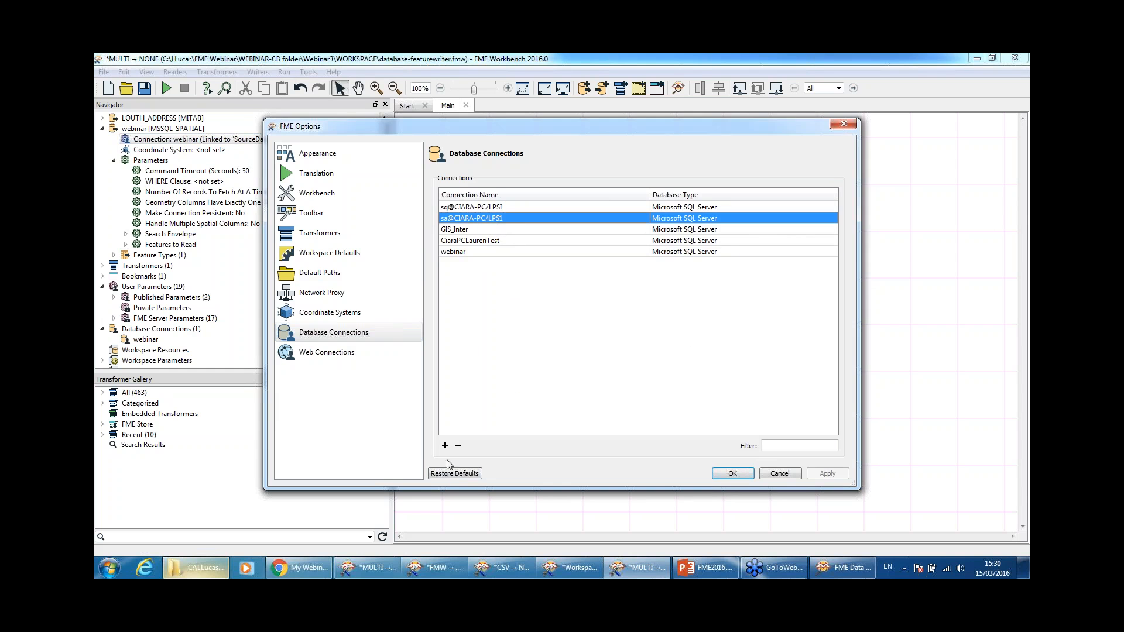
pyautogui.click(459, 446)
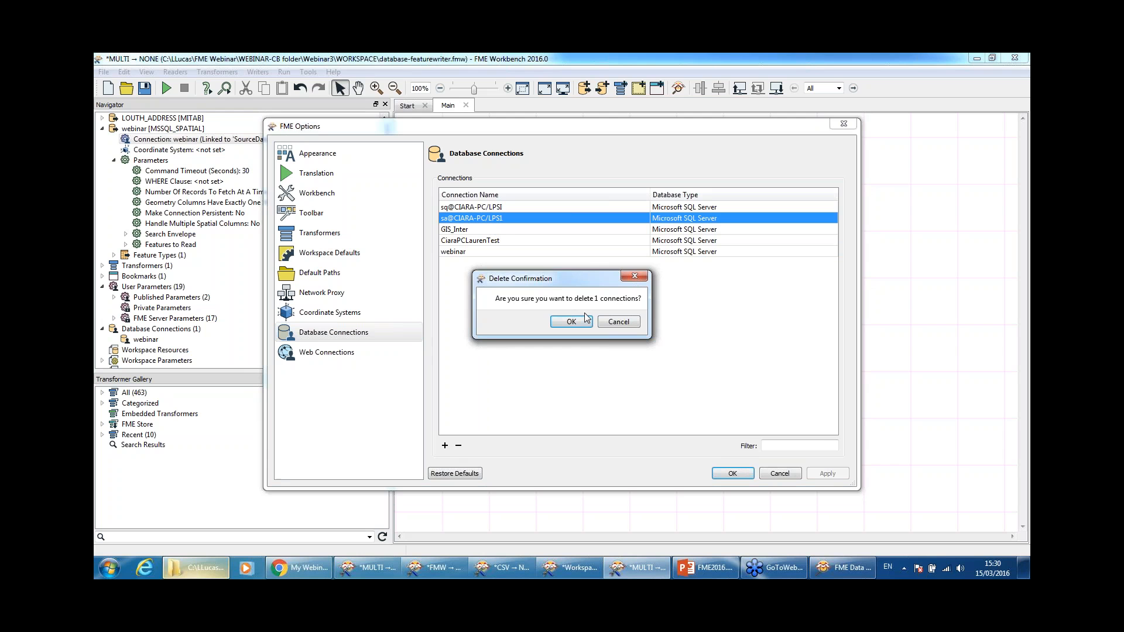
pyautogui.click(619, 323)
pyautogui.click(789, 474)
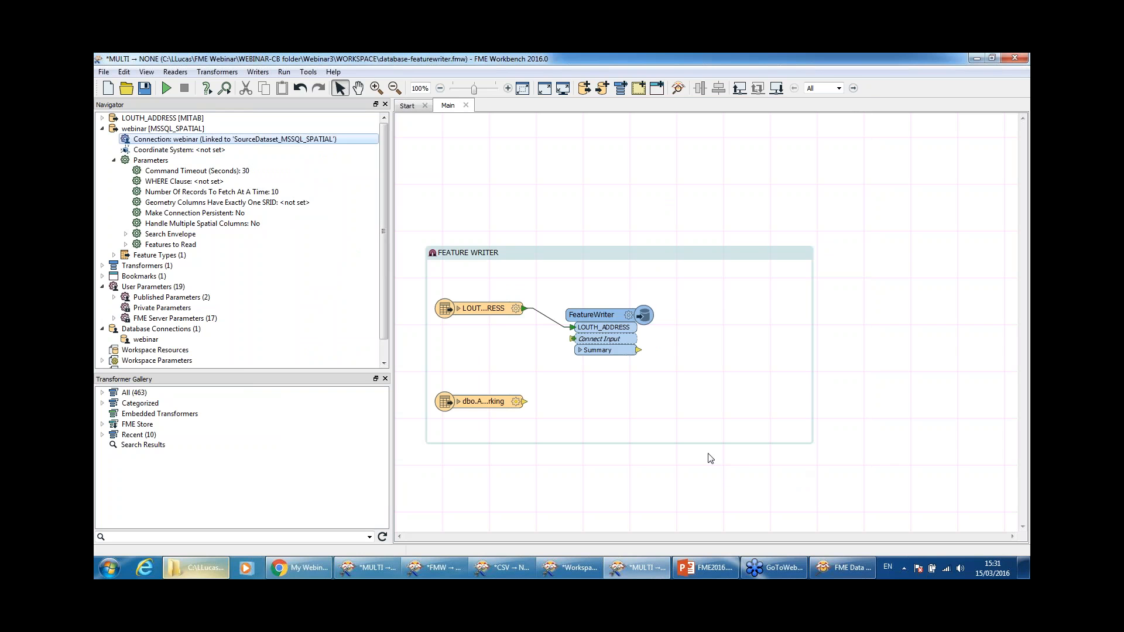
pyautogui.click(560, 456)
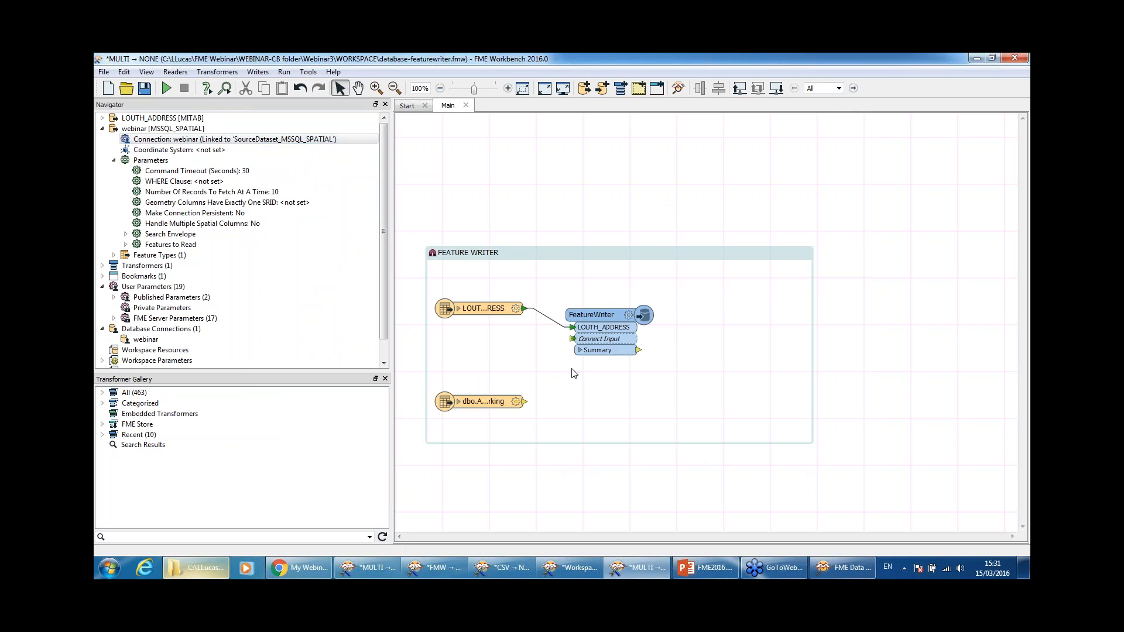
pyautogui.click(173, 140)
# Step: Quick Add an SQLExecutor transformer and place it beside the FEATURE WRITER bookmark
pyautogui.write('sqlexcutor')
pyautogui.press('Escape')
pyautogui.write('sqlex')
pyautogui.press('Return')
pyautogui.moveTo(757, 450); pyautogui.dragTo(781, 296)
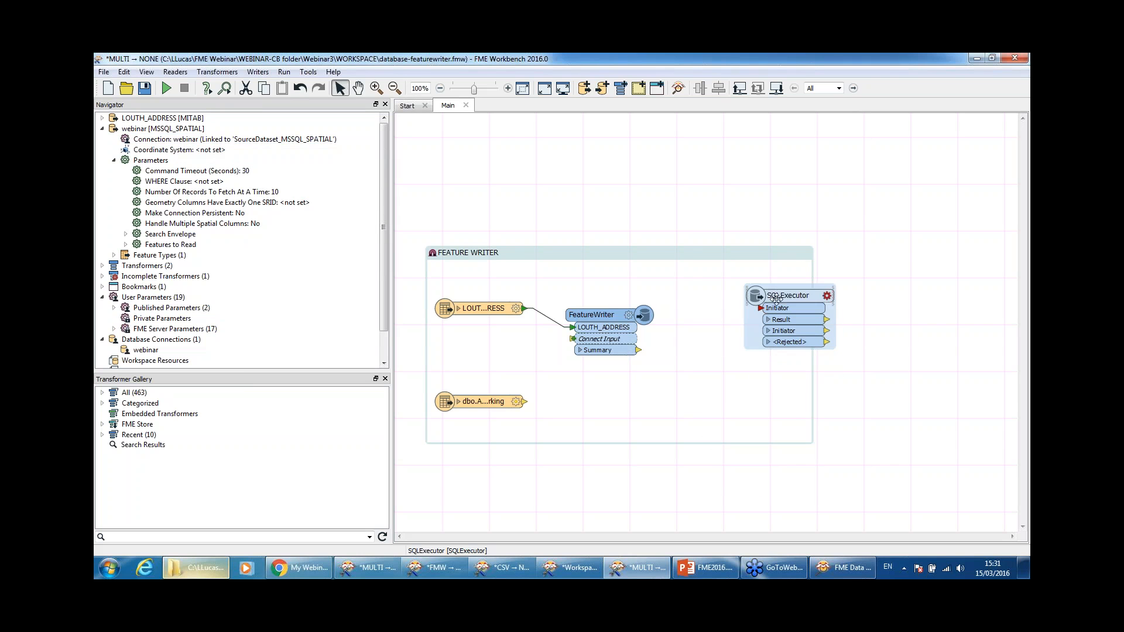
# Step: Set the SQLExecutor format to Microsoft SQL Server Spatial and dataset to the webinar connection
pyautogui.doubleClick(781, 295)
pyautogui.moveTo(613, 186); pyautogui.dragTo(599, 146)
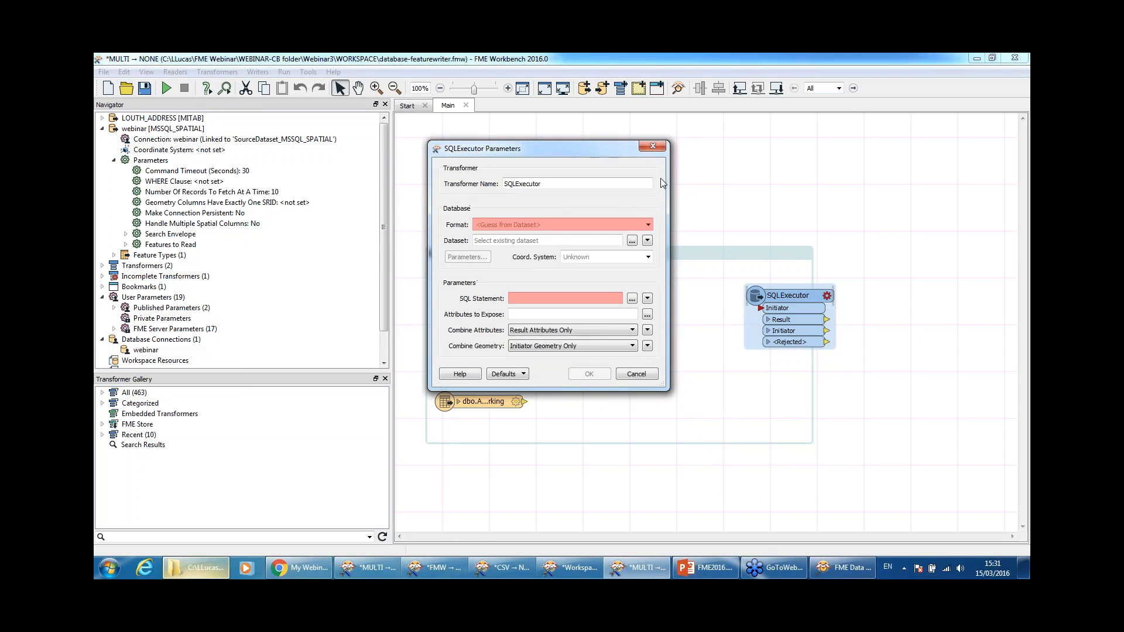
pyautogui.click(647, 226)
pyautogui.click(603, 236)
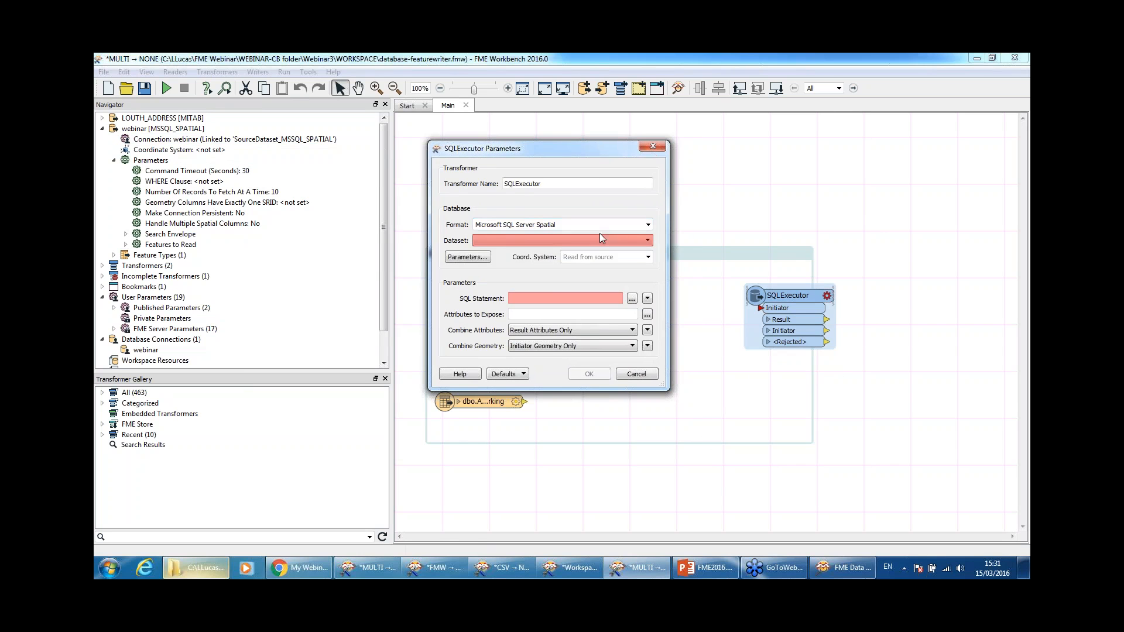
pyautogui.click(591, 240)
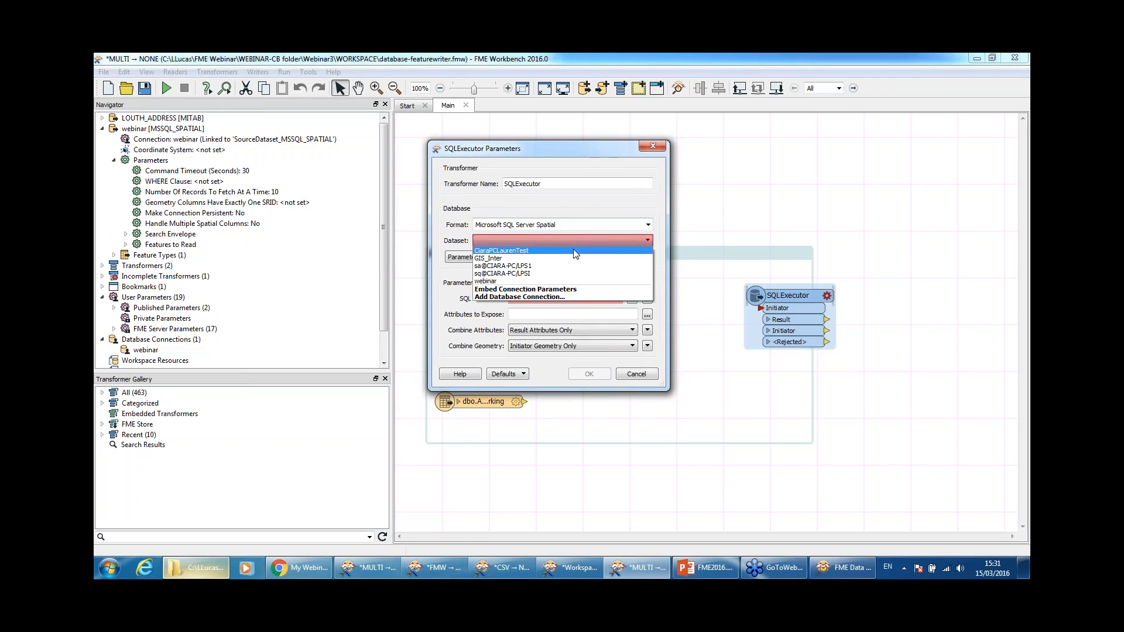
pyautogui.click(544, 281)
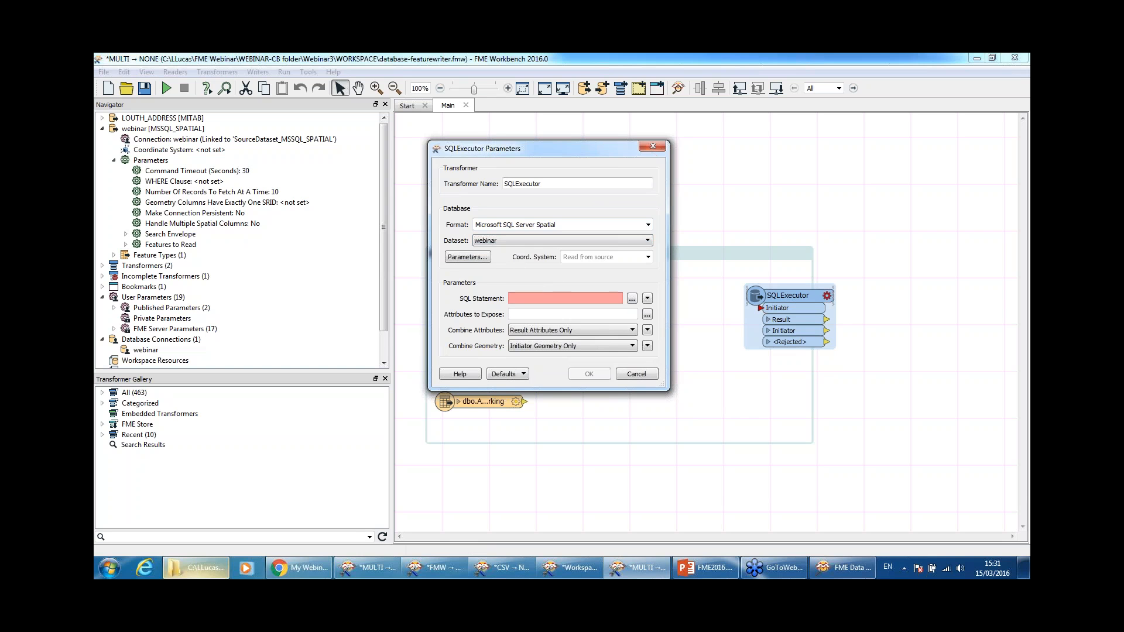
# Step: In the SQL Statement editor, generate a DUPLICATE script for the dbo.Agricultural table
pyautogui.click(632, 299)
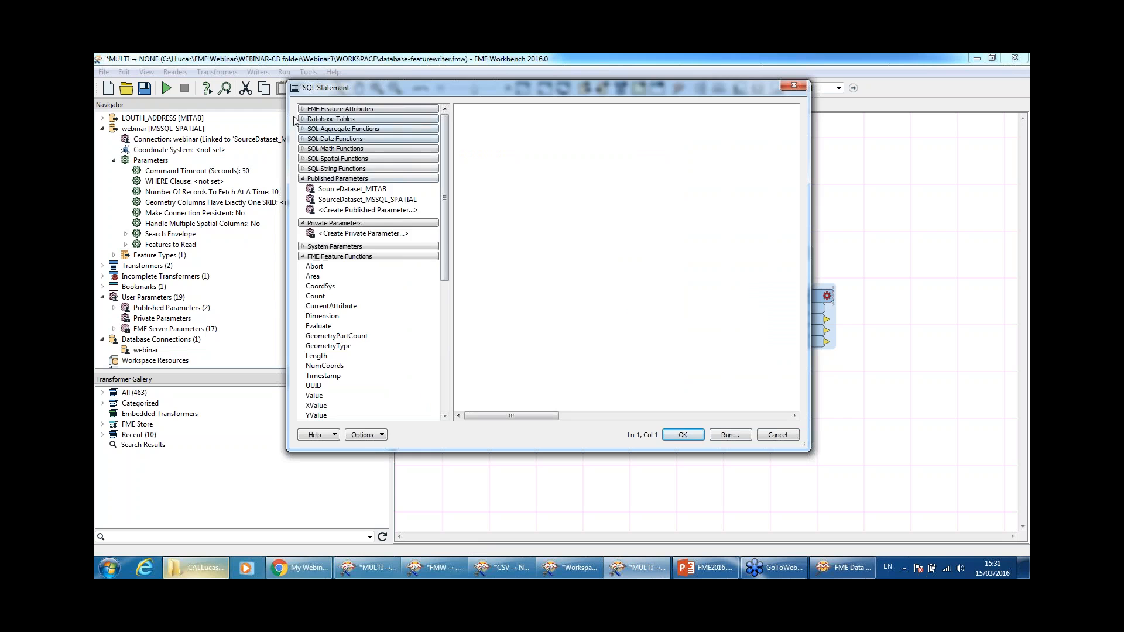
pyautogui.click(303, 119)
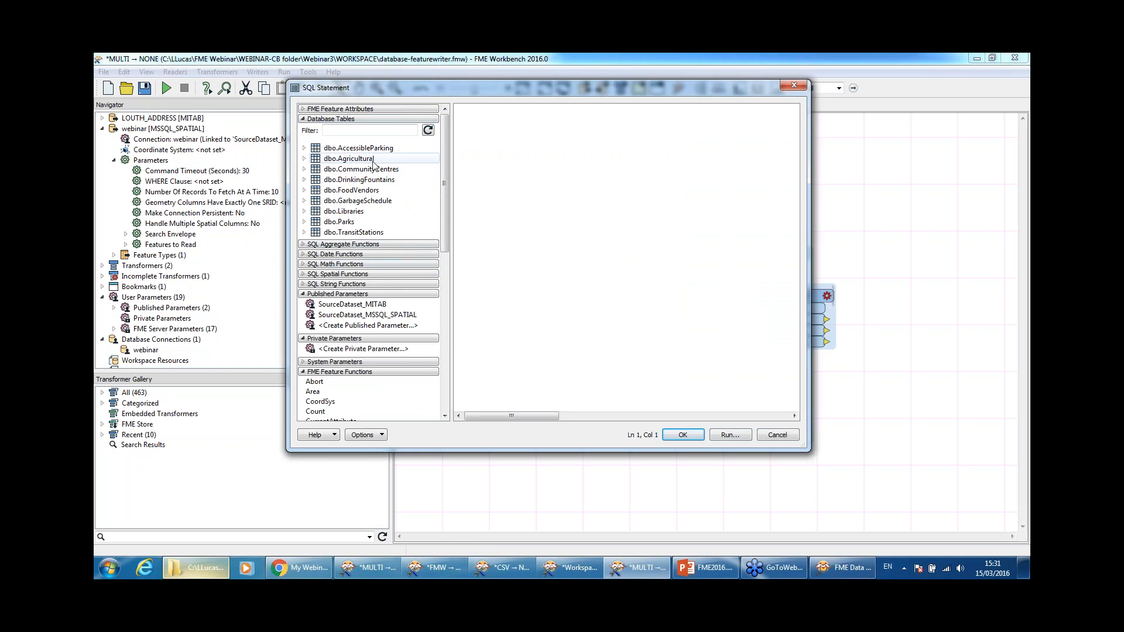
pyautogui.click(368, 160)
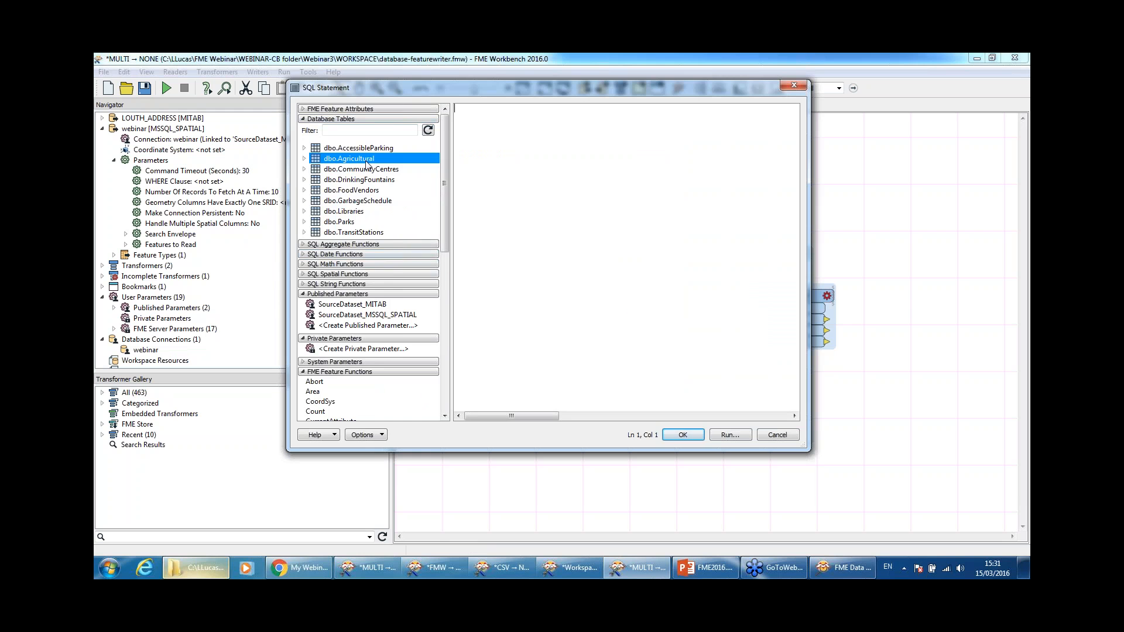
pyautogui.rightClick(369, 162)
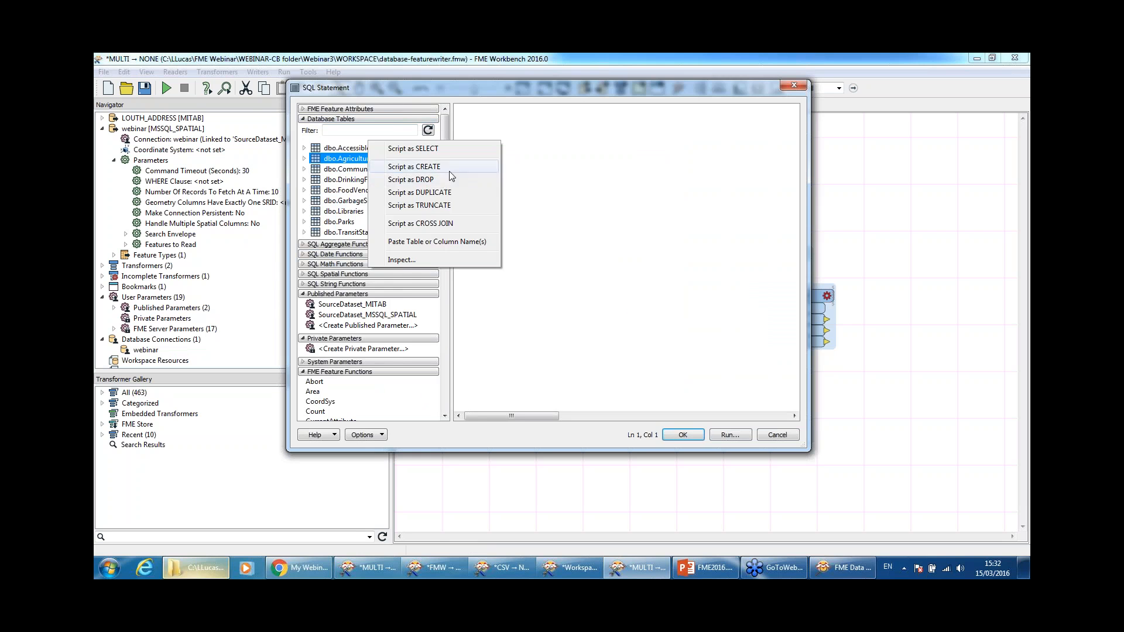
pyautogui.click(345, 170)
pyautogui.rightClick(353, 159)
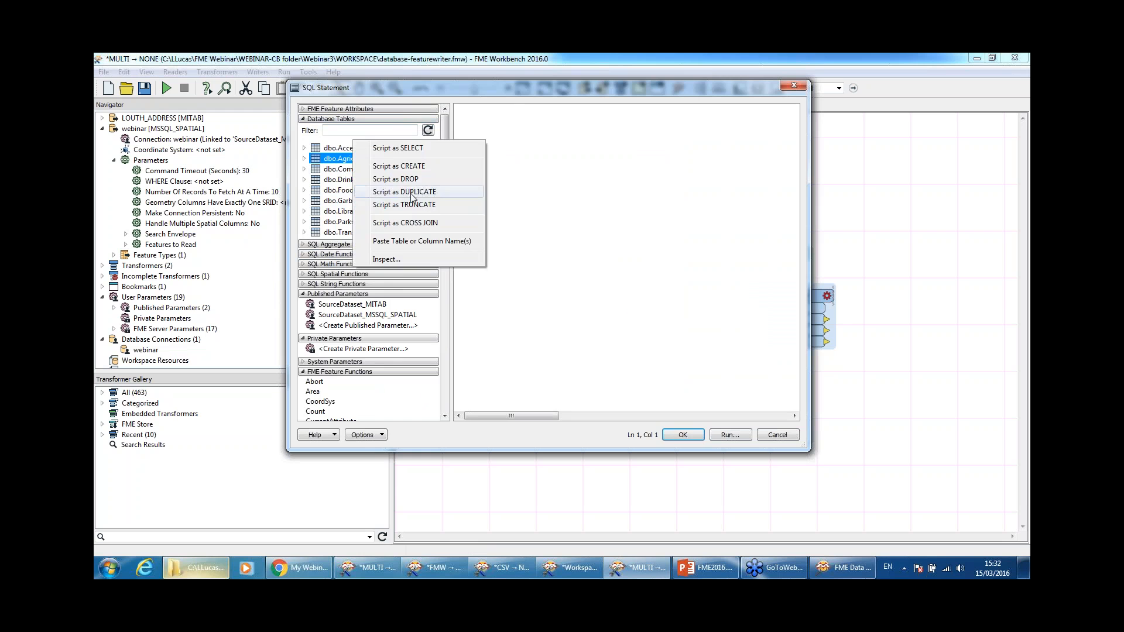
pyautogui.click(410, 193)
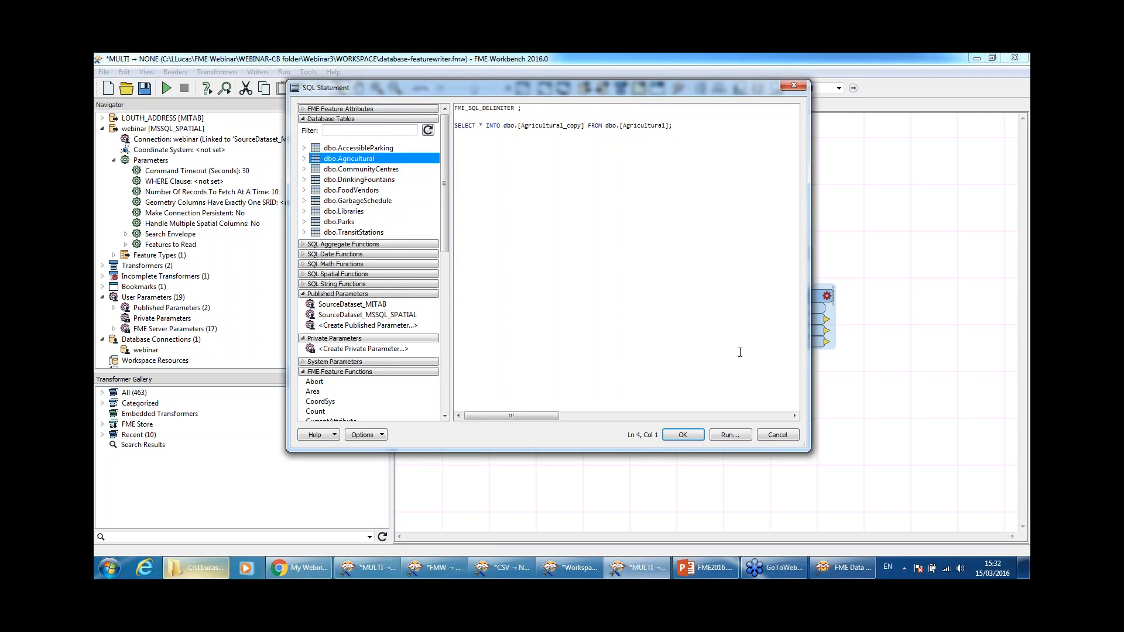
# Step: Run the SELECT INTO statement, confirm the warning, and check the new dbo.Agricultural_copy table
pyautogui.click(729, 434)
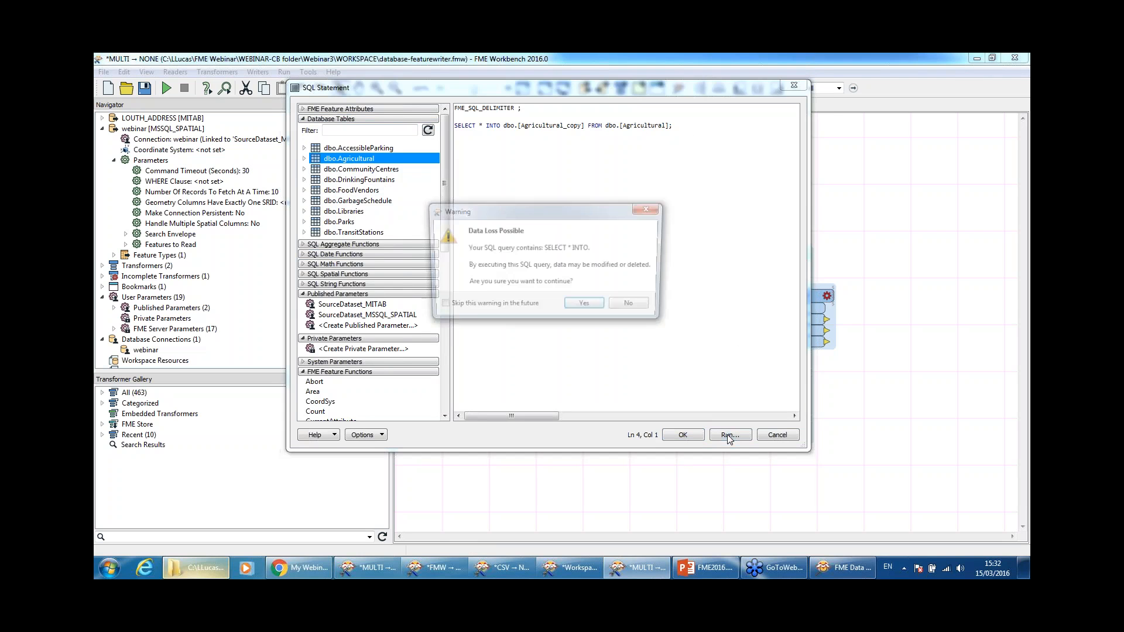
pyautogui.click(596, 308)
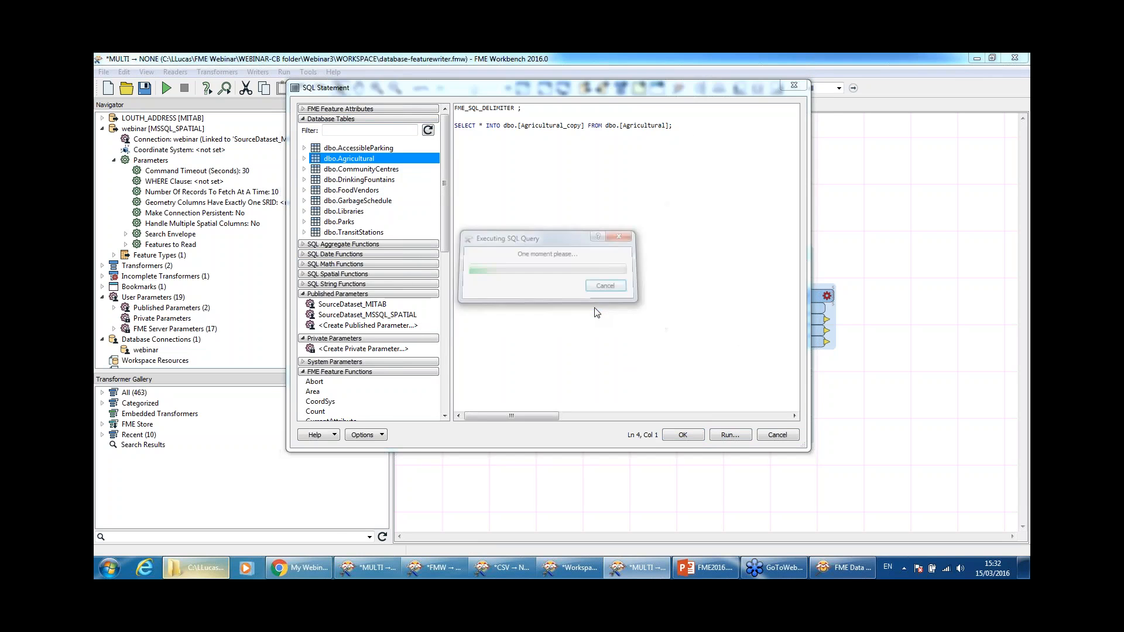
pyautogui.click(600, 287)
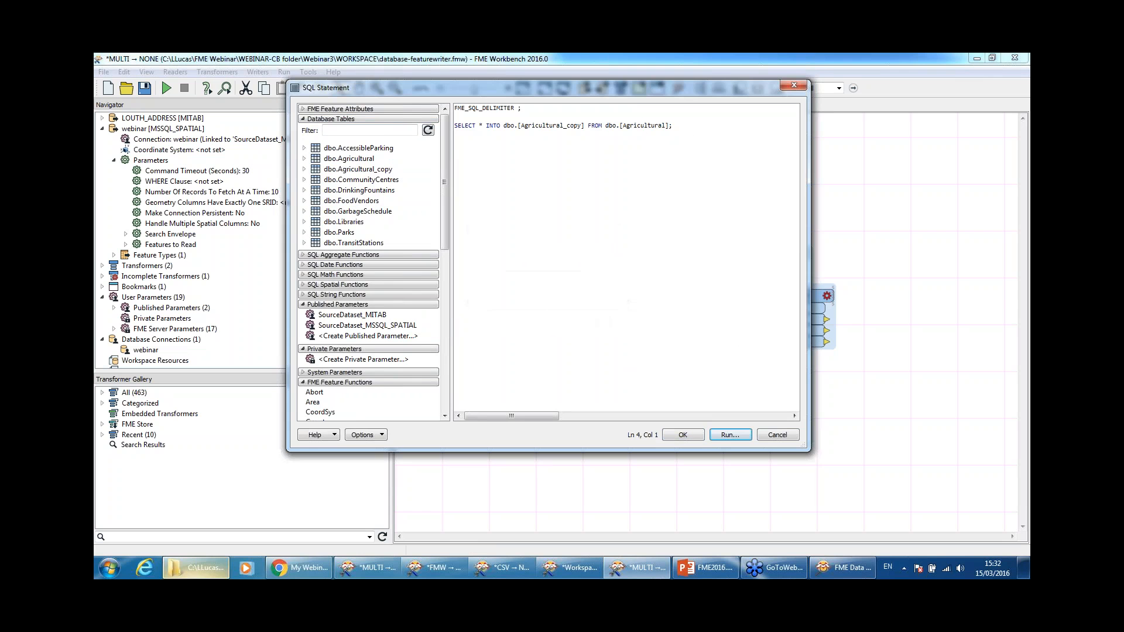
pyautogui.click(356, 169)
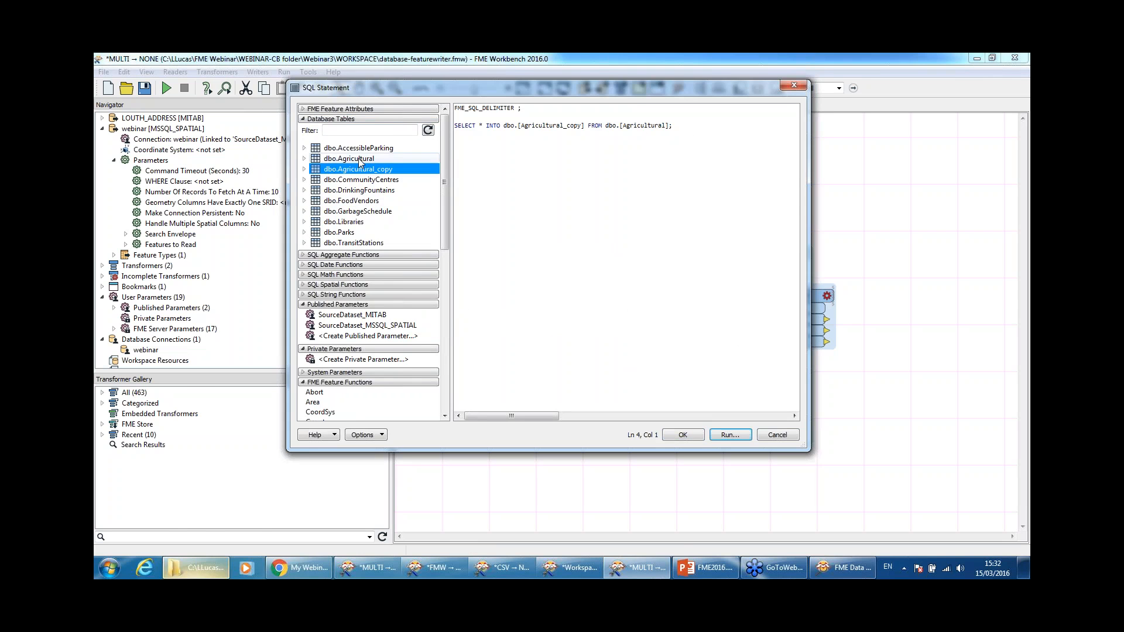
pyautogui.moveTo(476, 92); pyautogui.dragTo(290, 355)
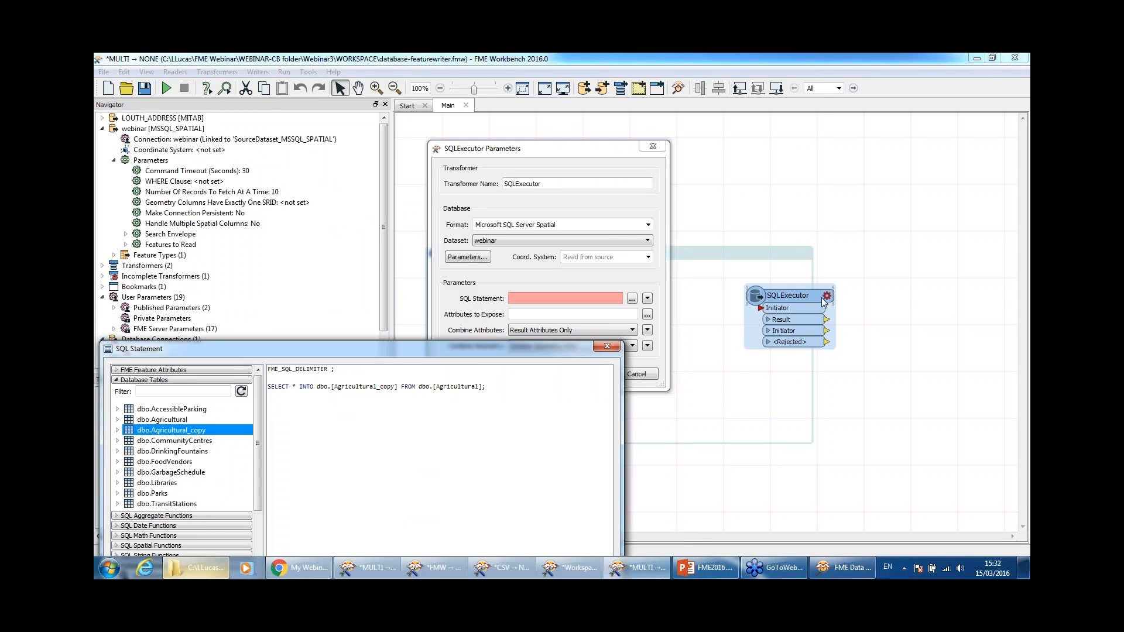
# Step: Replace the SQL text with a DROP TABLE script for dbo.Agricultural_copy
pyautogui.moveTo(434, 350); pyautogui.dragTo(586, 104)
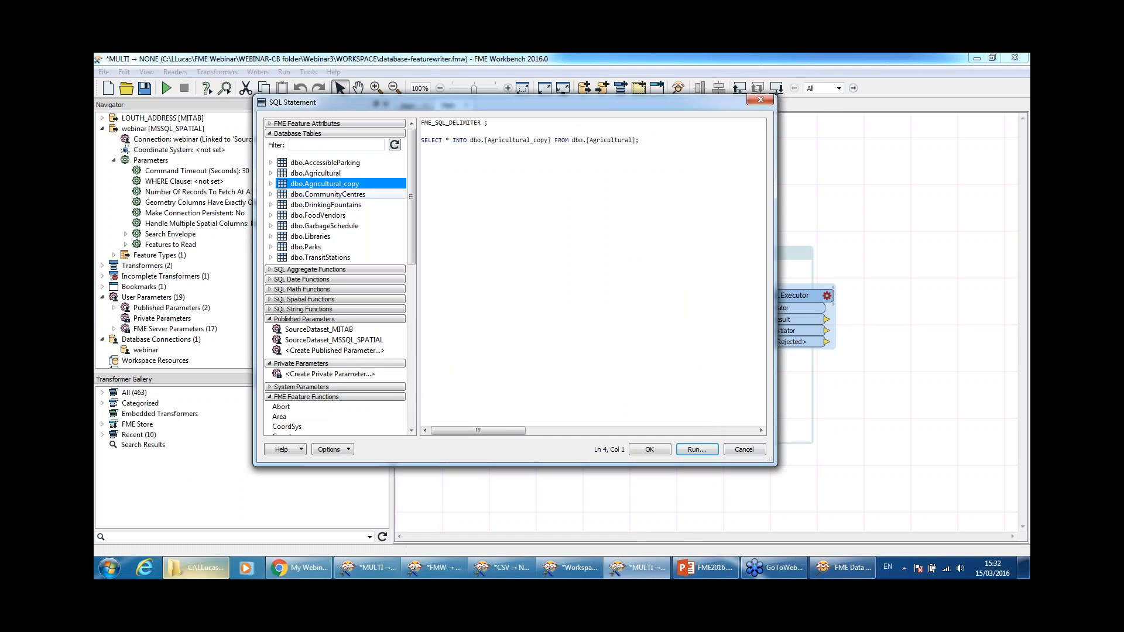
pyautogui.moveTo(652, 145); pyautogui.dragTo(408, 113)
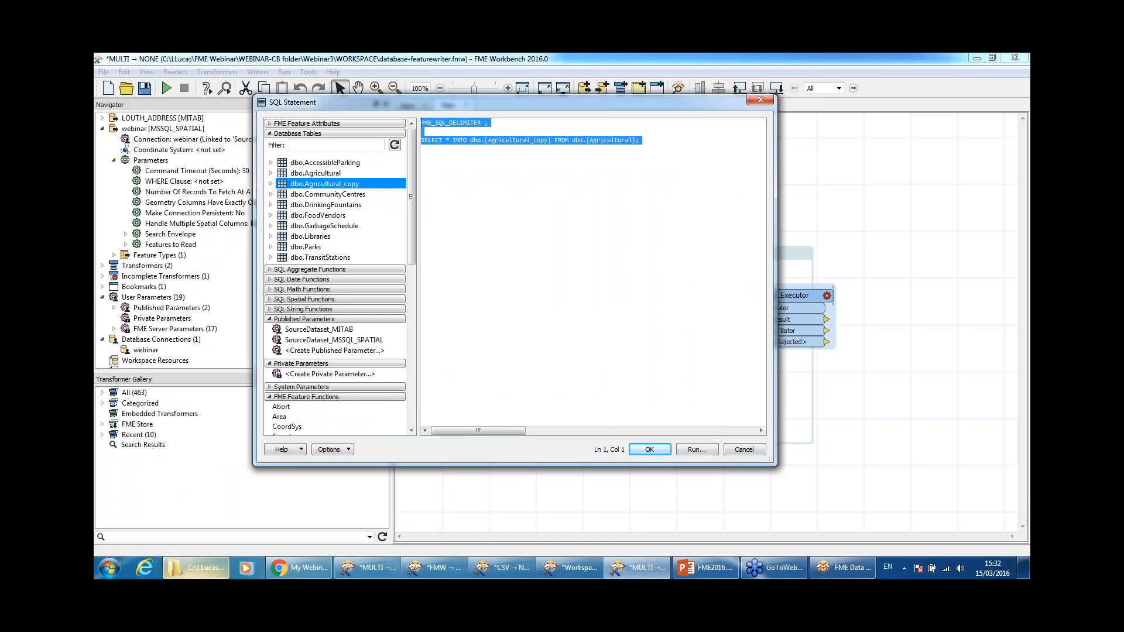
pyautogui.press('Delete')
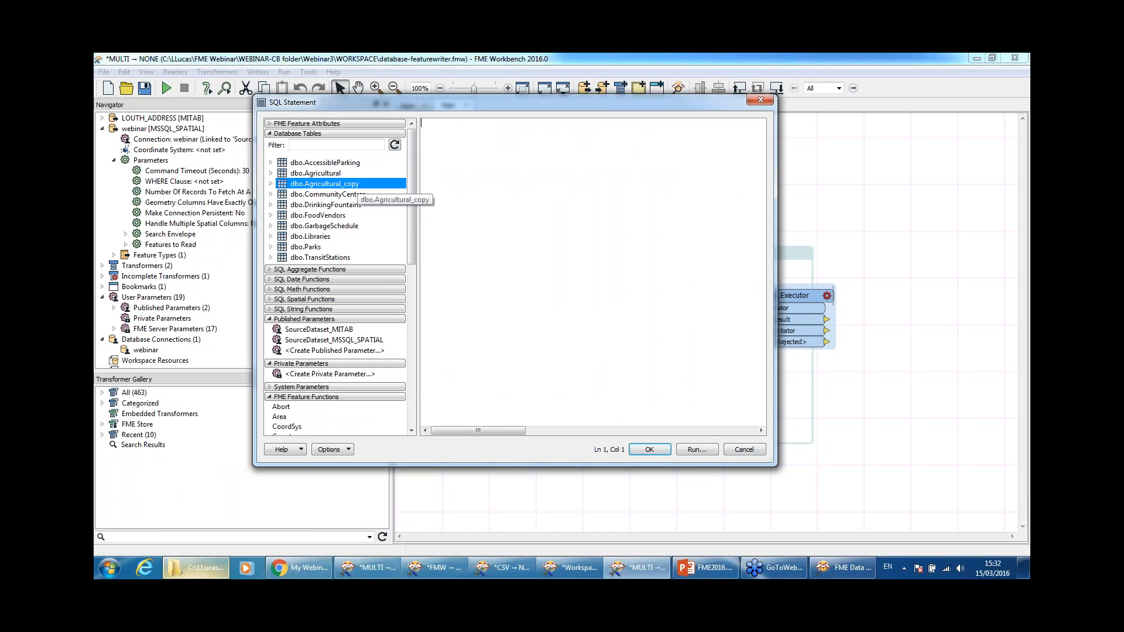
pyautogui.rightClick(342, 185)
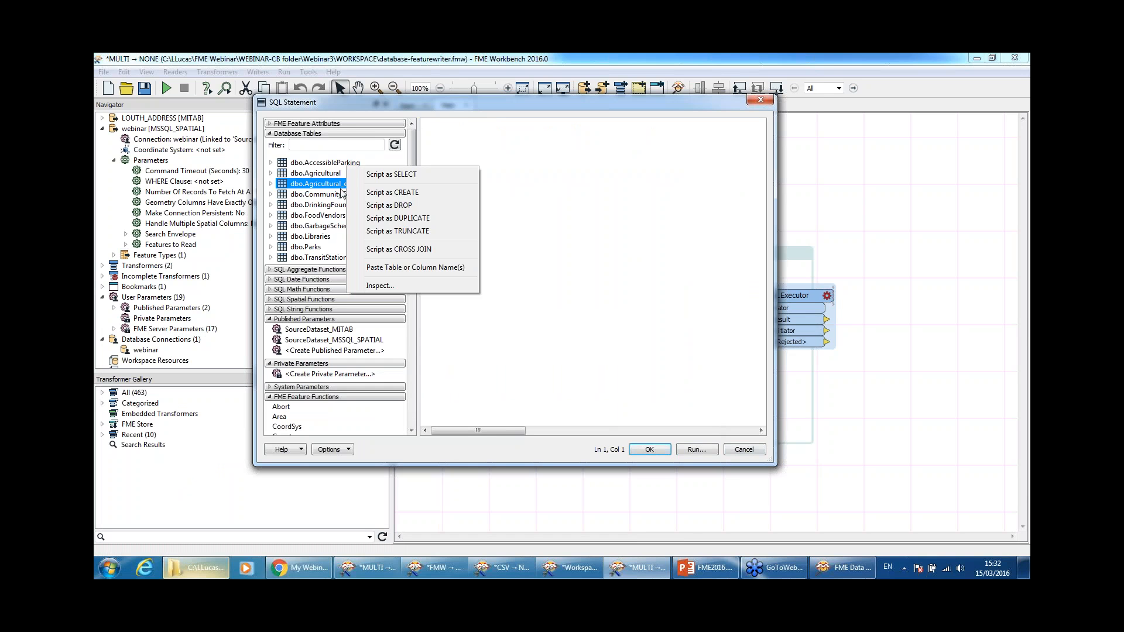
pyautogui.click(401, 205)
pyautogui.hotkey('ctrl', 'a')
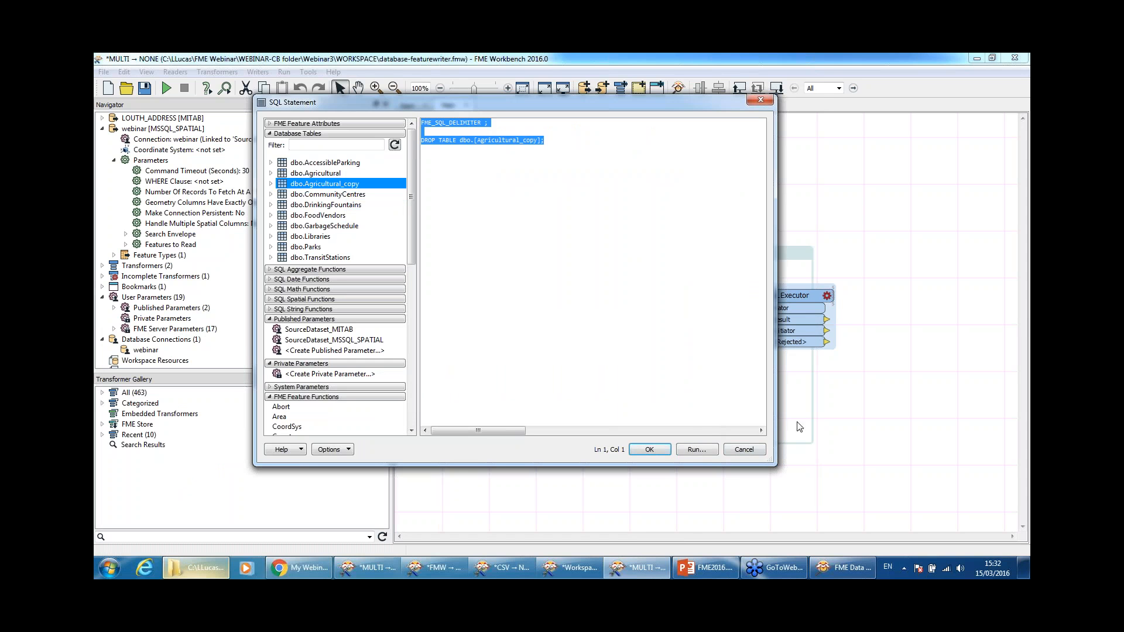
# Step: Run the DROP TABLE statement, then close the SQL editor and SQLExecutor without saving
pyautogui.click(697, 449)
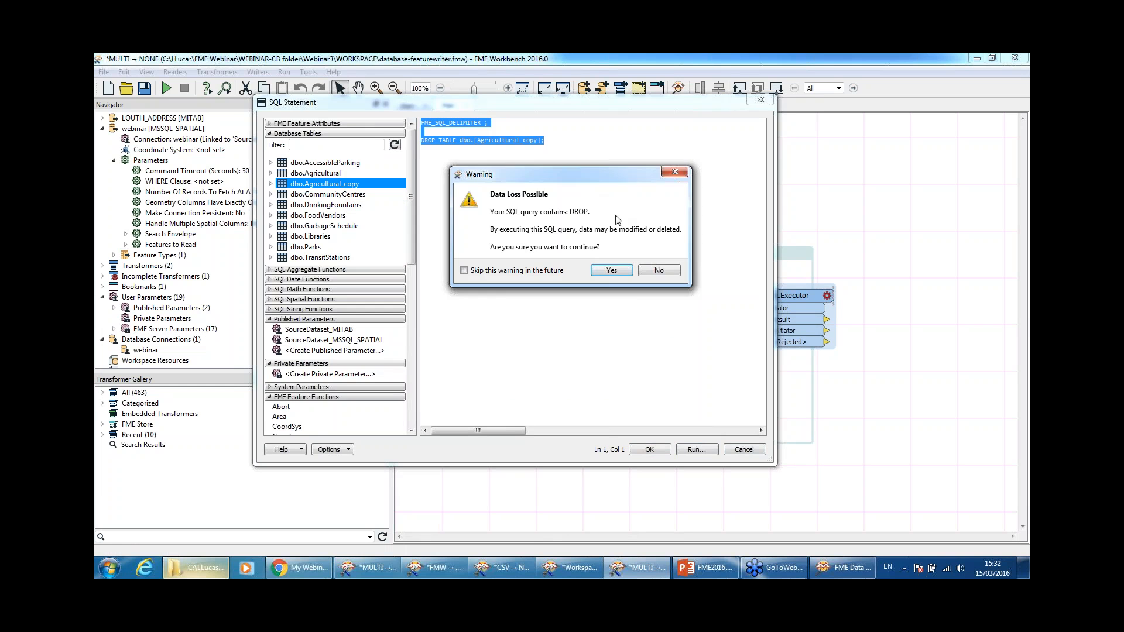
pyautogui.click(612, 271)
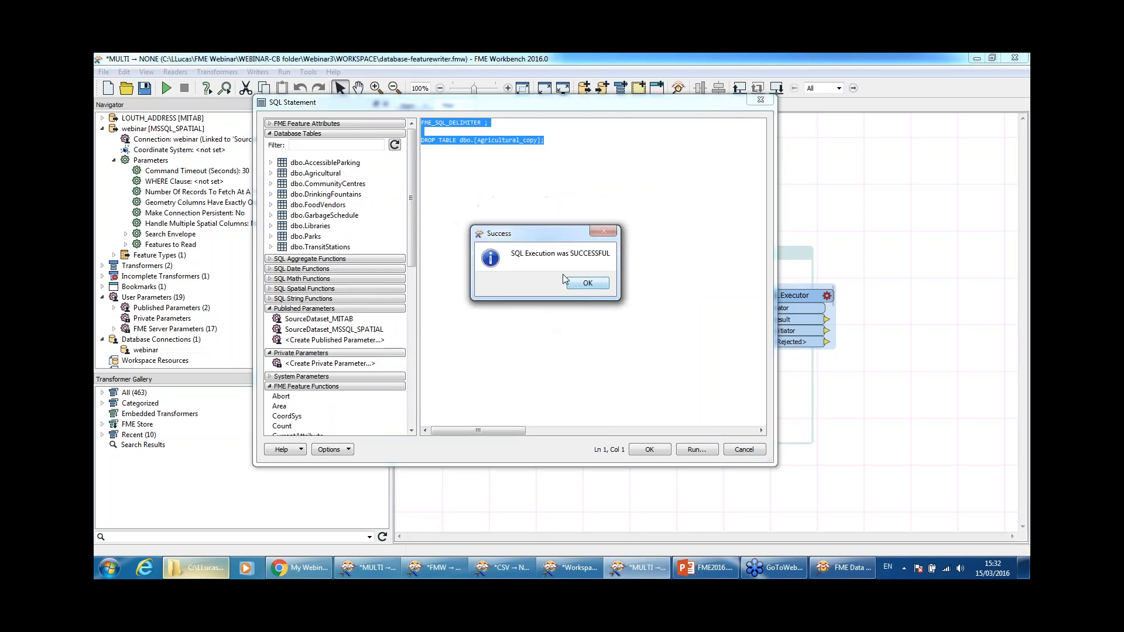
pyautogui.press('Return')
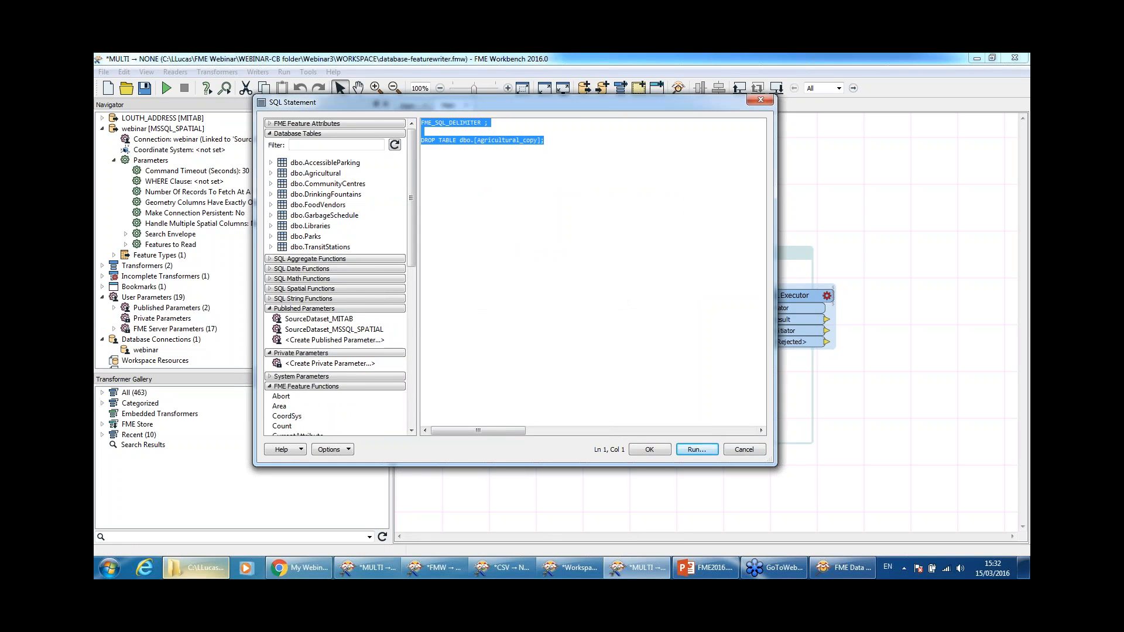
pyautogui.click(745, 450)
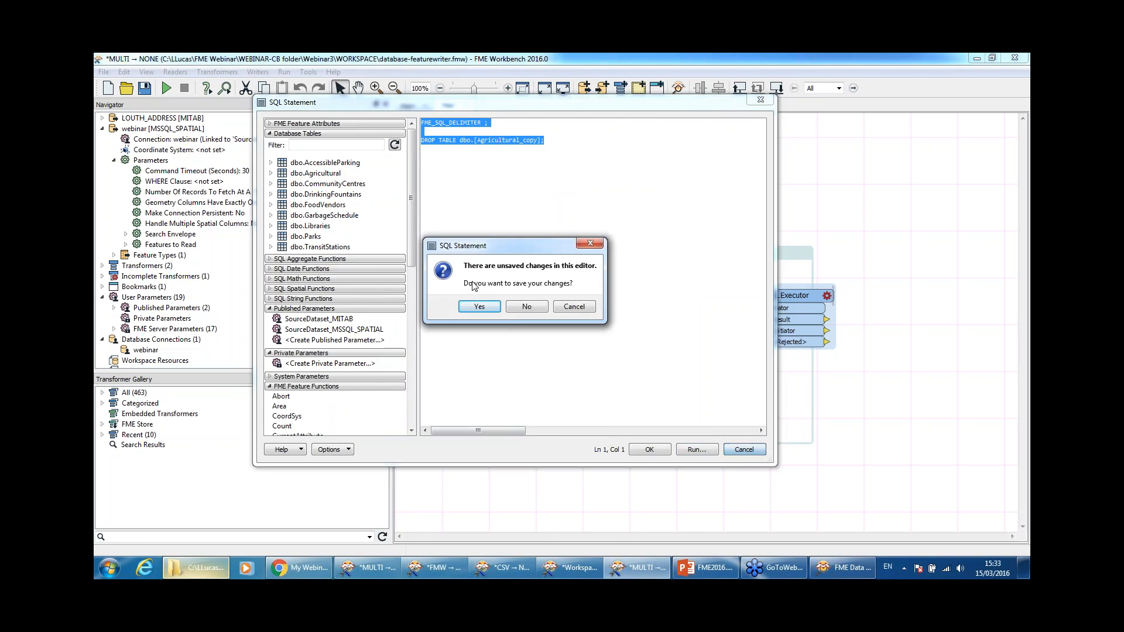
pyautogui.click(527, 306)
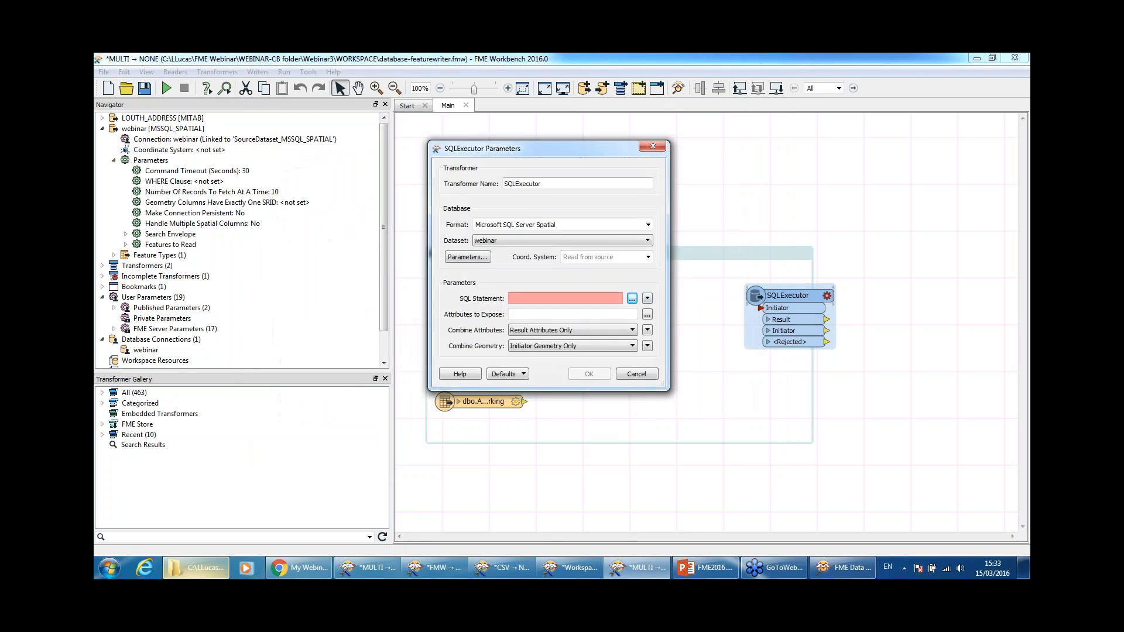
pyautogui.click(636, 374)
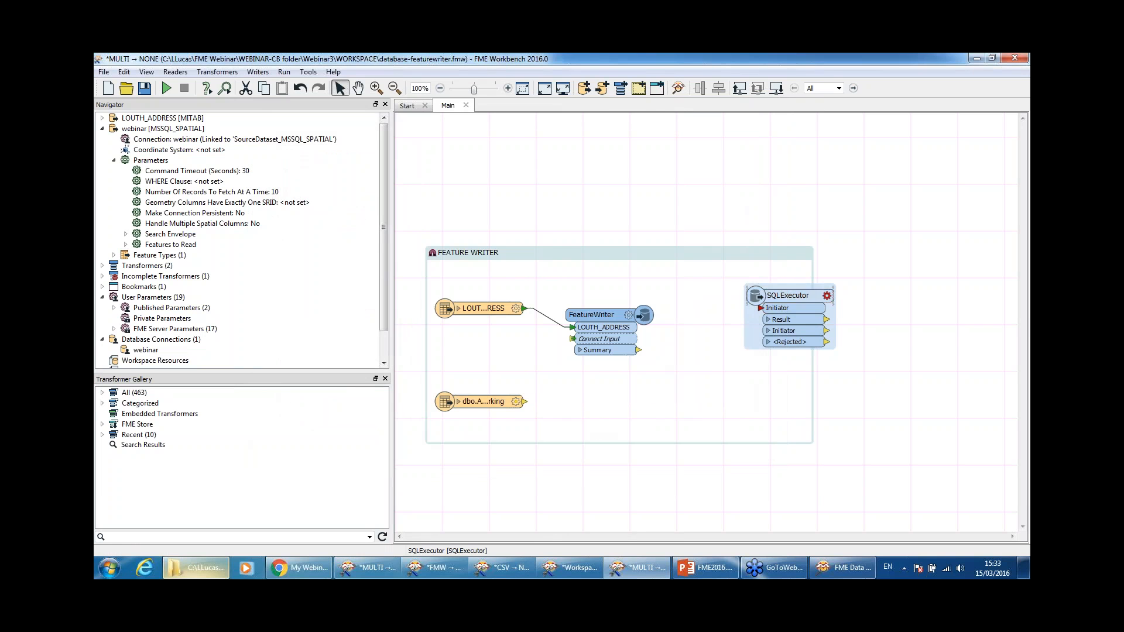
# Step: Delete the SQLExecutor, move the FEATURE WRITER bookmark up-right, and reposition the FeatureWriter inside
pyautogui.press('Delete')
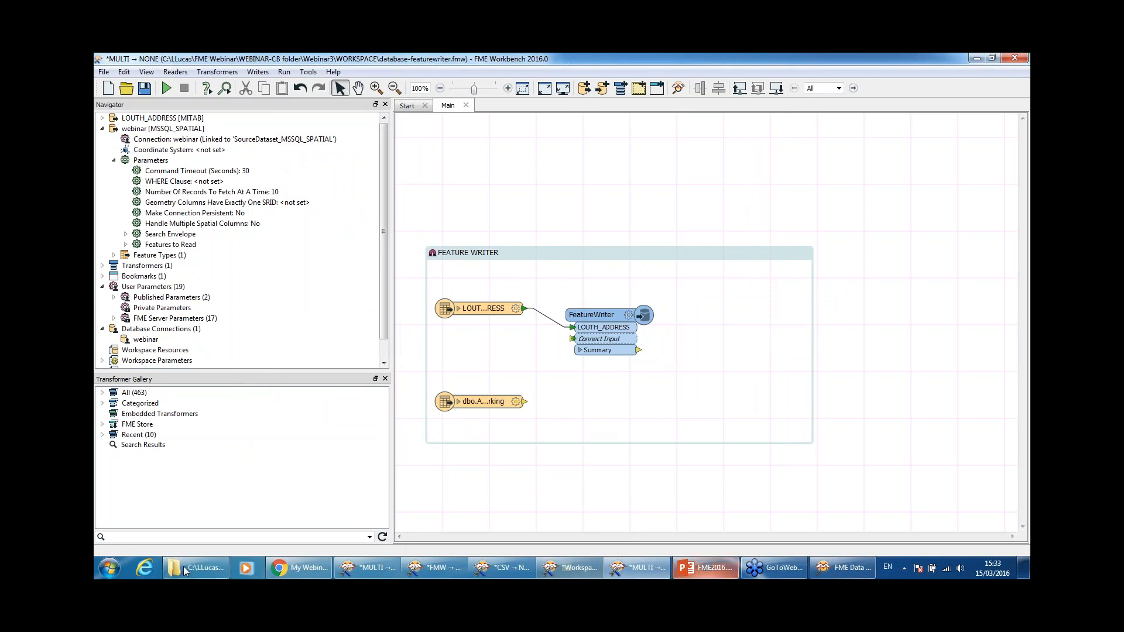
pyautogui.moveTo(629, 256); pyautogui.dragTo(694, 177)
pyautogui.moveTo(661, 234); pyautogui.dragTo(735, 253)
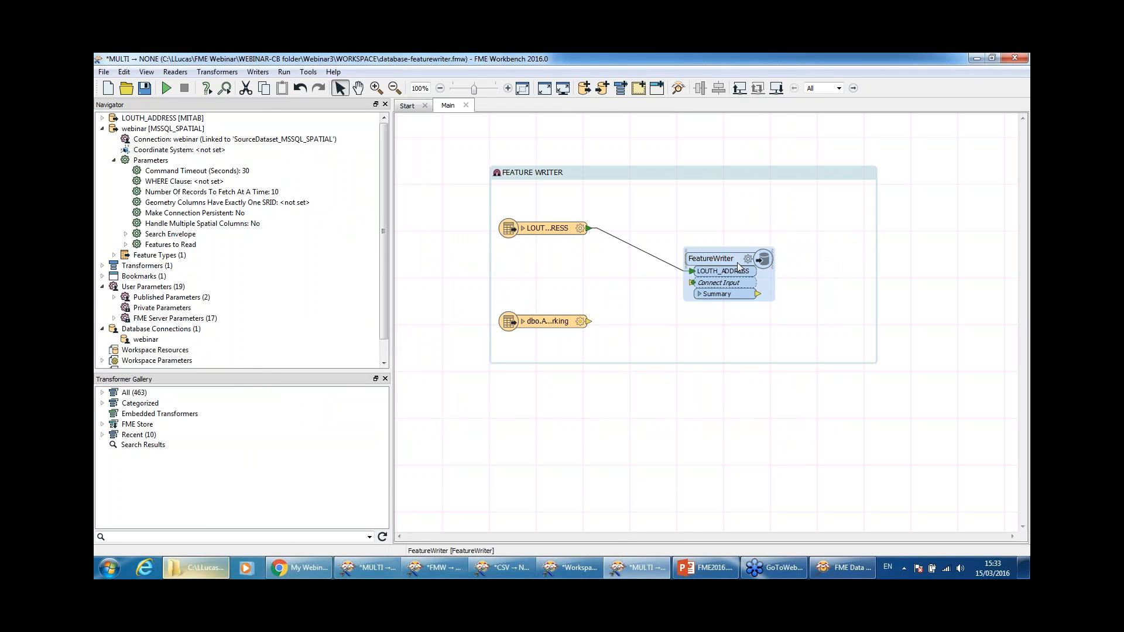
pyautogui.moveTo(764, 258); pyautogui.dragTo(734, 247)
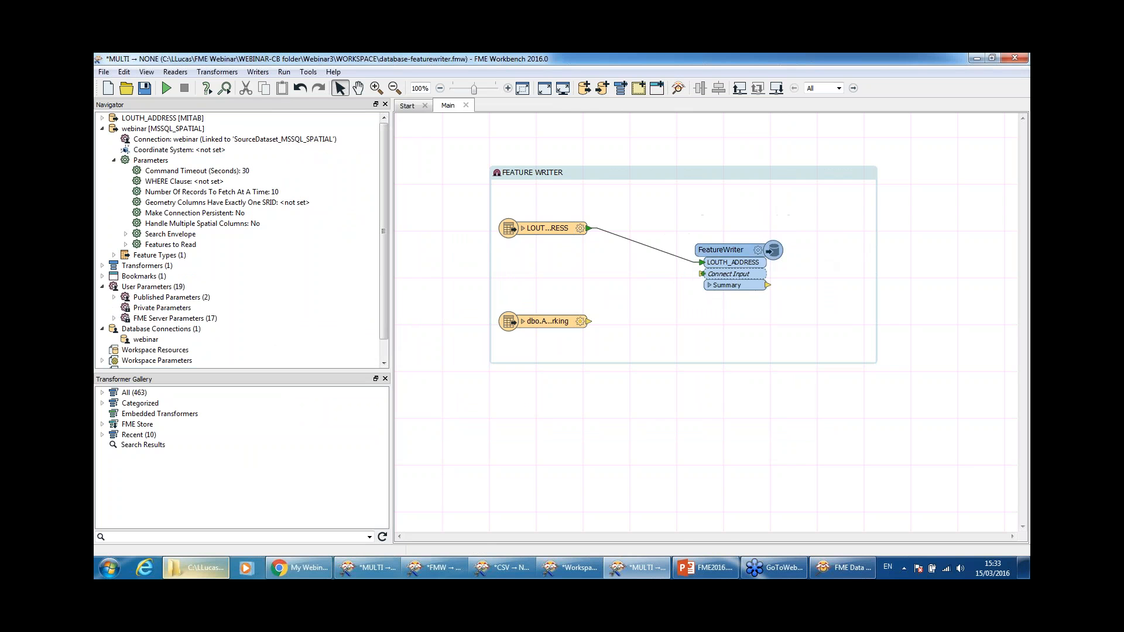
pyautogui.click(740, 252)
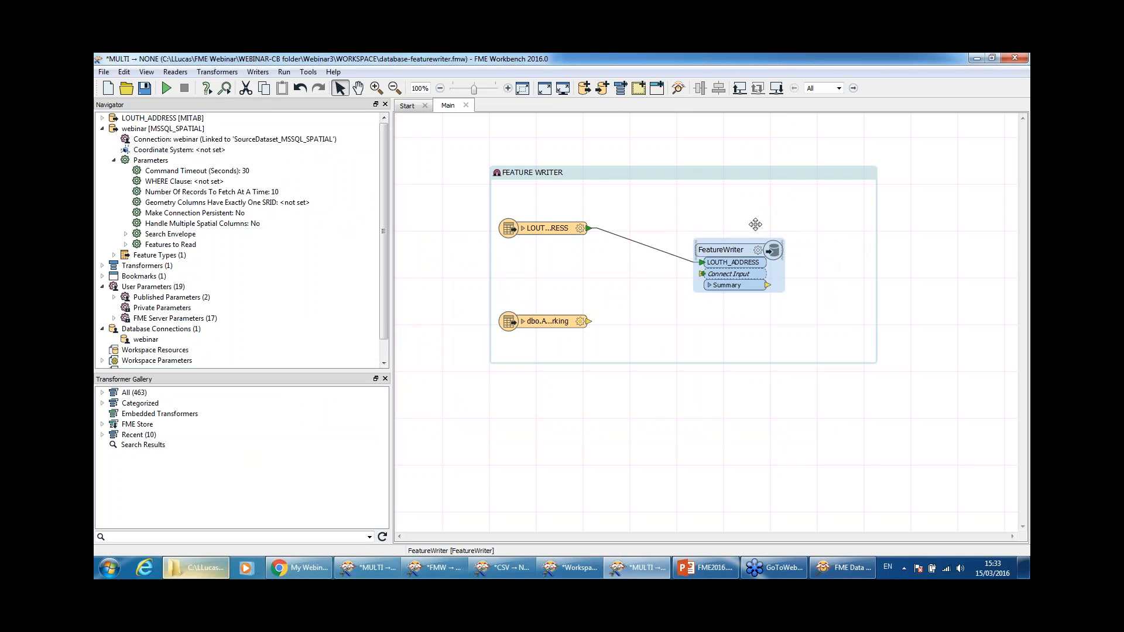
pyautogui.doubleClick(768, 253)
pyautogui.moveTo(694, 87); pyautogui.dragTo(500, 106)
pyautogui.moveTo(531, 88); pyautogui.dragTo(582, 81)
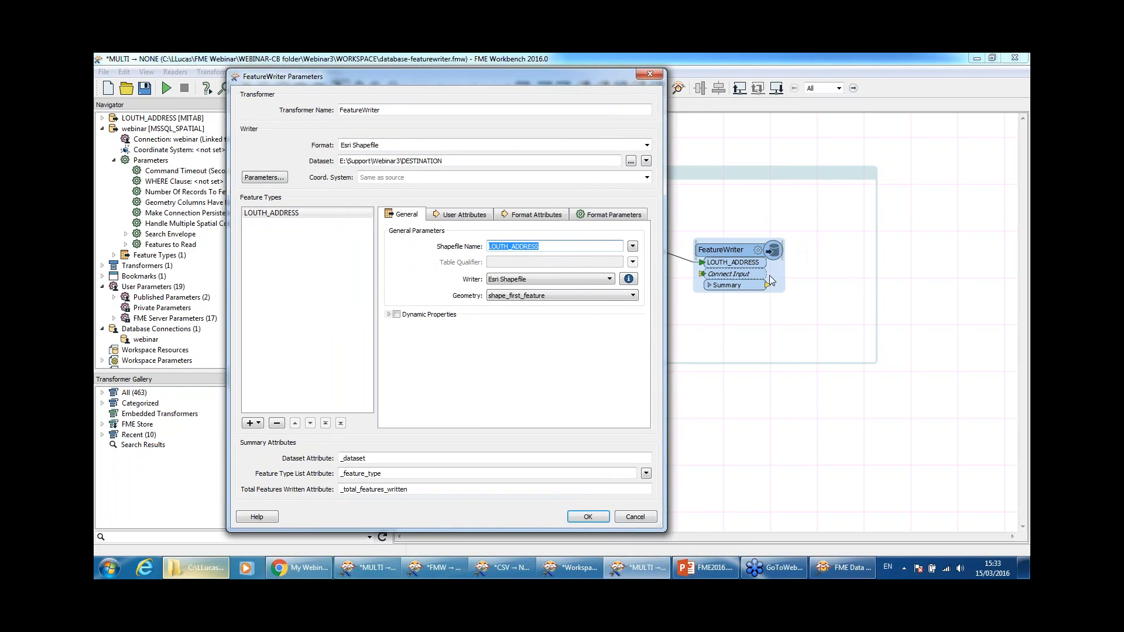
pyautogui.moveTo(585, 76); pyautogui.dragTo(536, 85)
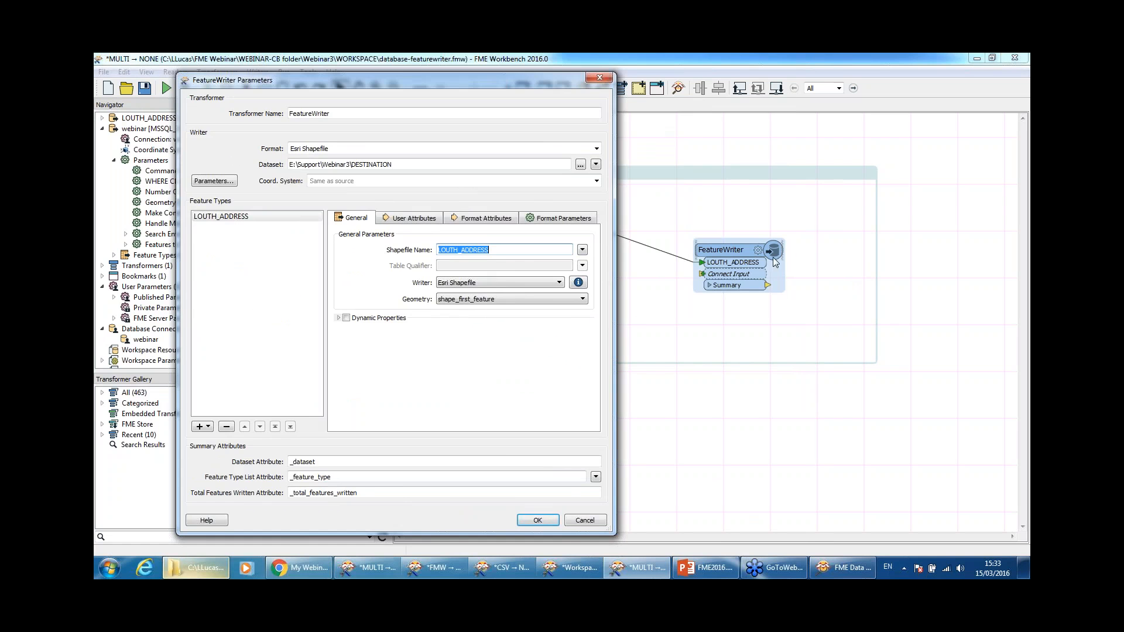
pyautogui.moveTo(461, 81); pyautogui.dragTo(775, 83)
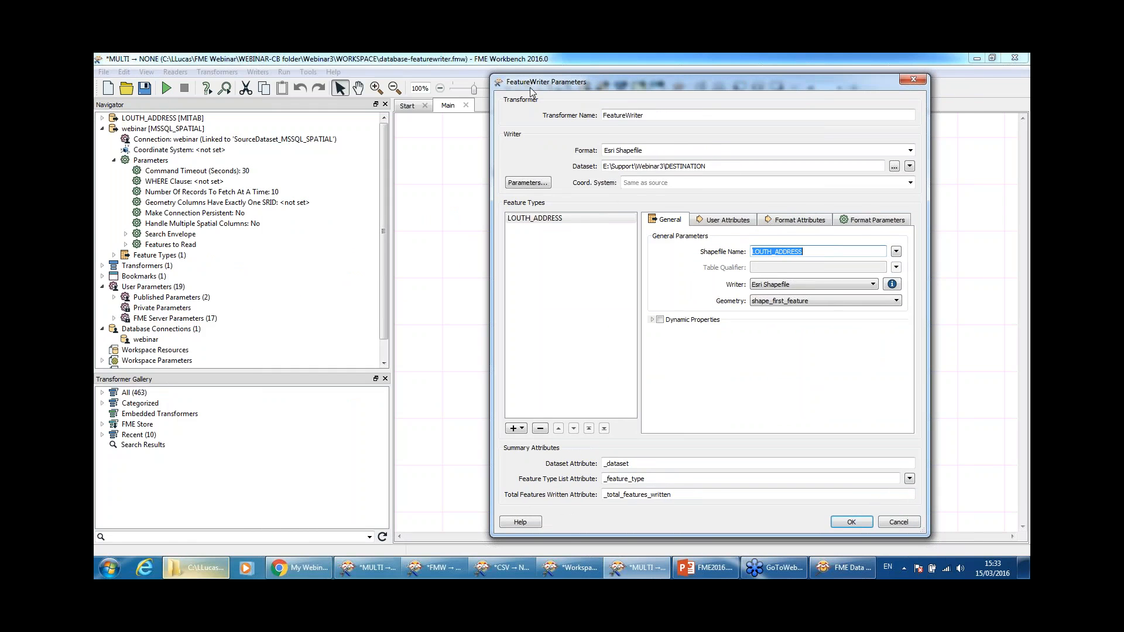
pyautogui.click(911, 151)
pyautogui.click(911, 152)
pyautogui.moveTo(644, 150); pyautogui.dragTo(604, 150)
pyautogui.write('mapinfo')
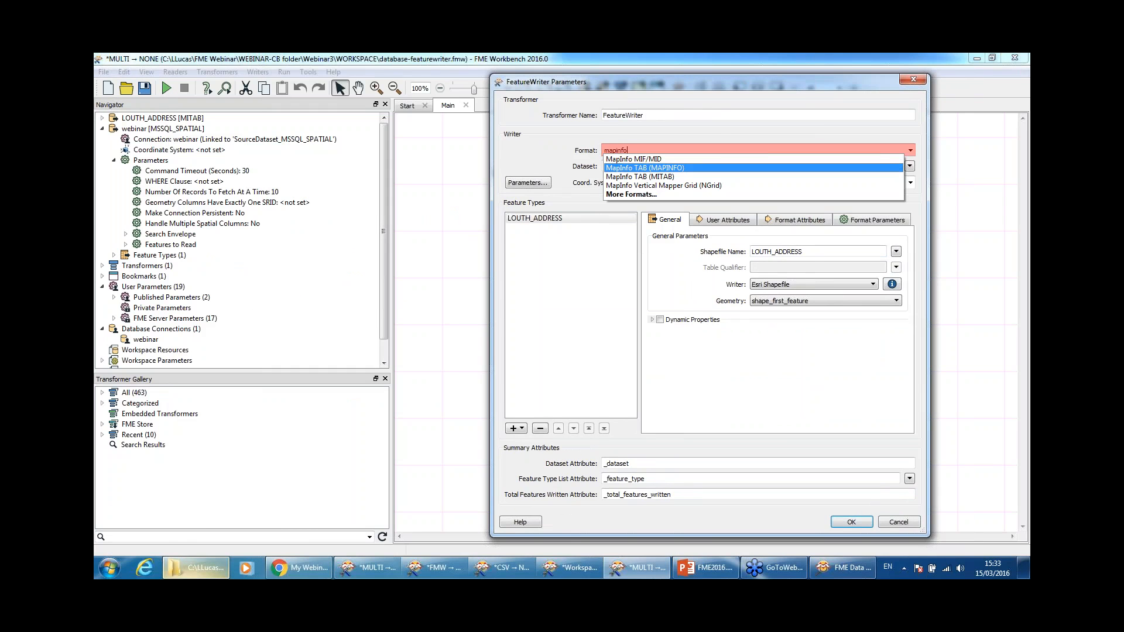
pyautogui.press('Return')
pyautogui.press('Tab')
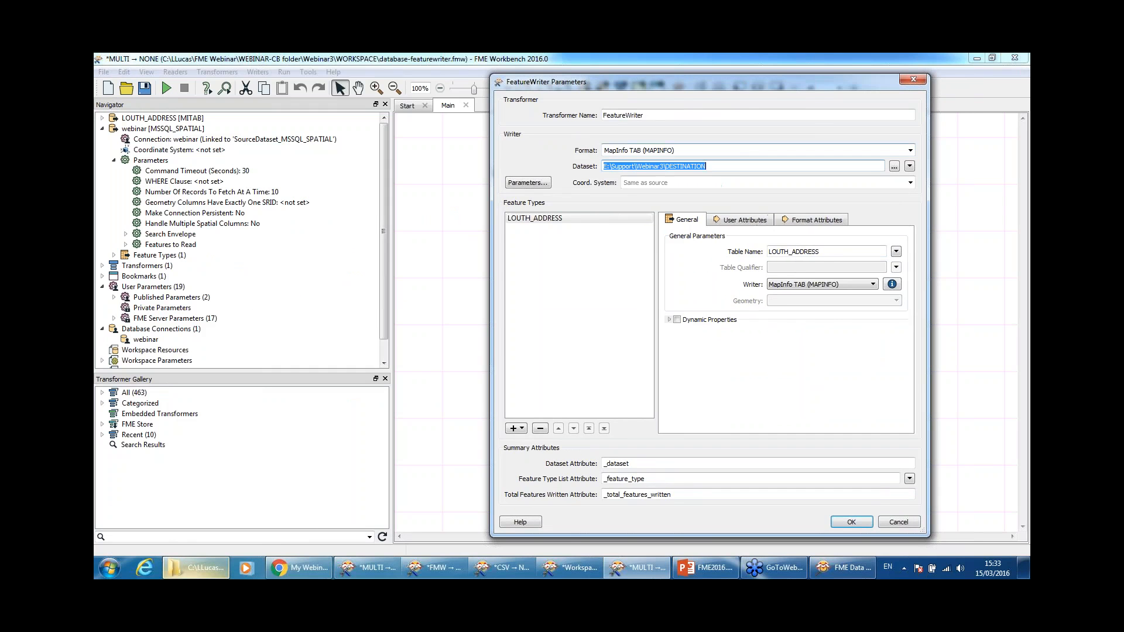
pyautogui.doubleClick(804, 251)
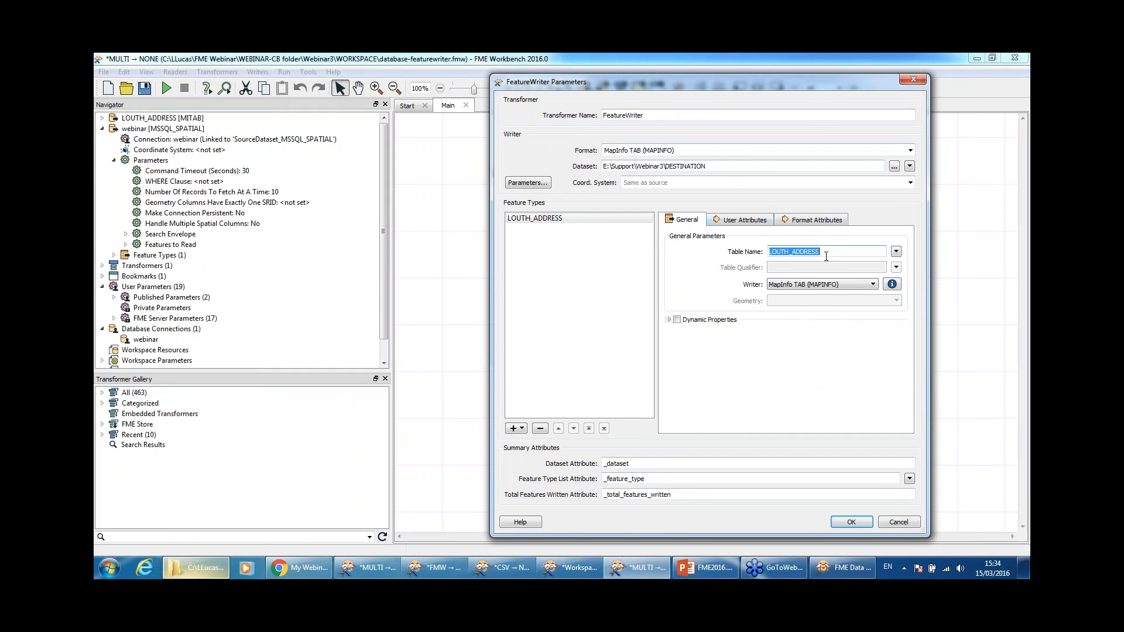
pyautogui.click(744, 220)
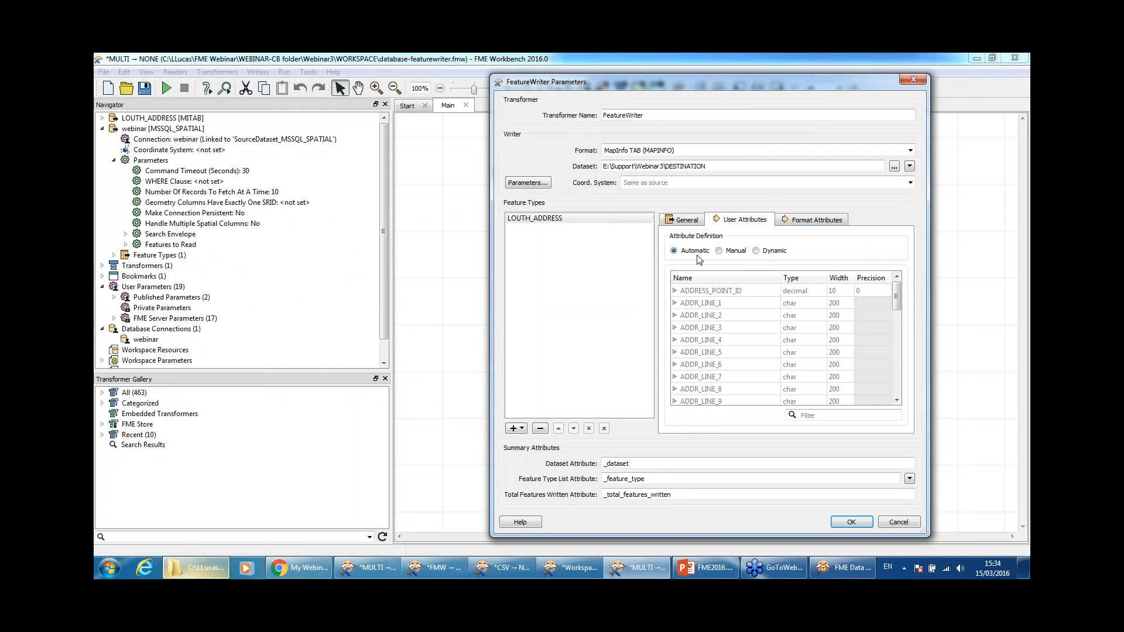
pyautogui.click(820, 223)
pyautogui.click(681, 221)
pyautogui.click(898, 527)
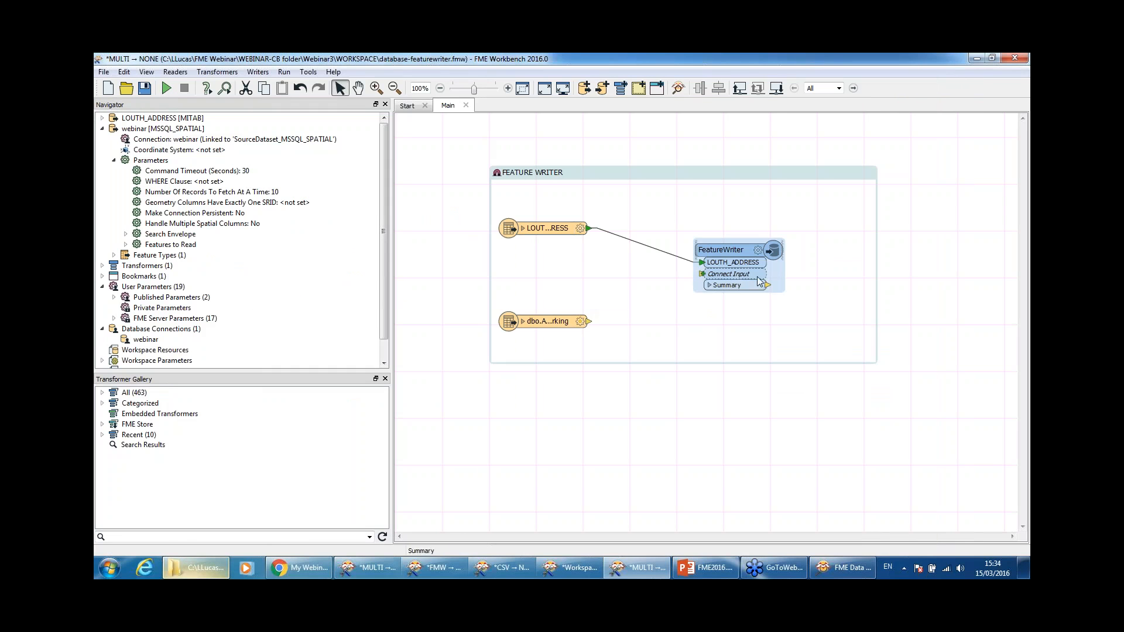
# Step: Add an FTPCaller fed by the FeatureWriter's Summary output and line them up with the reader
pyautogui.click(796, 298)
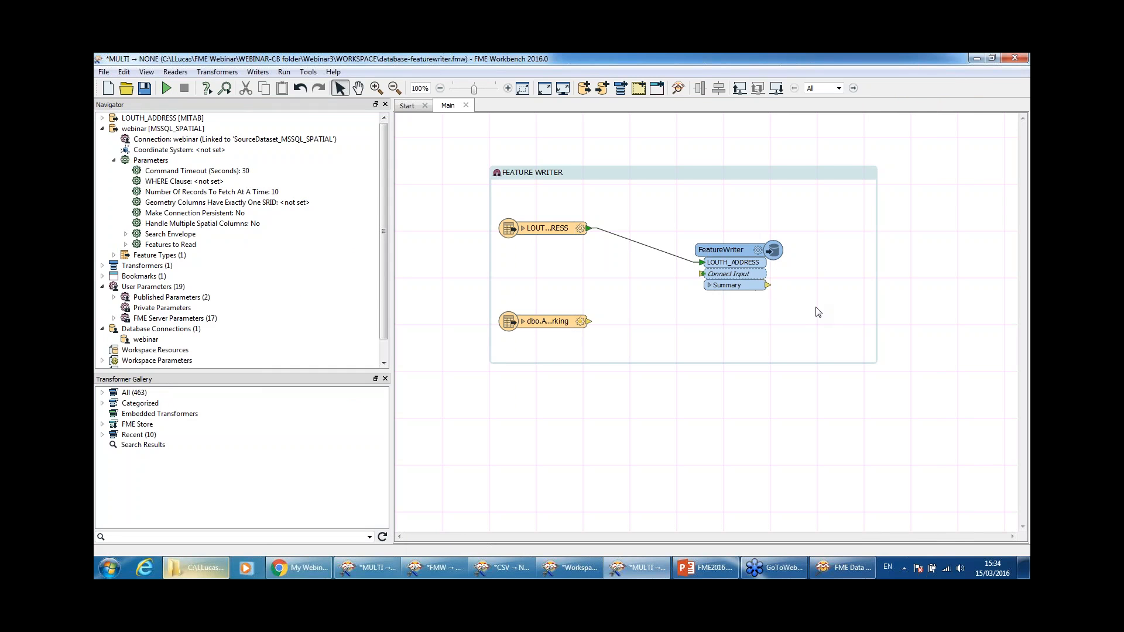
pyautogui.write('ftpcall')
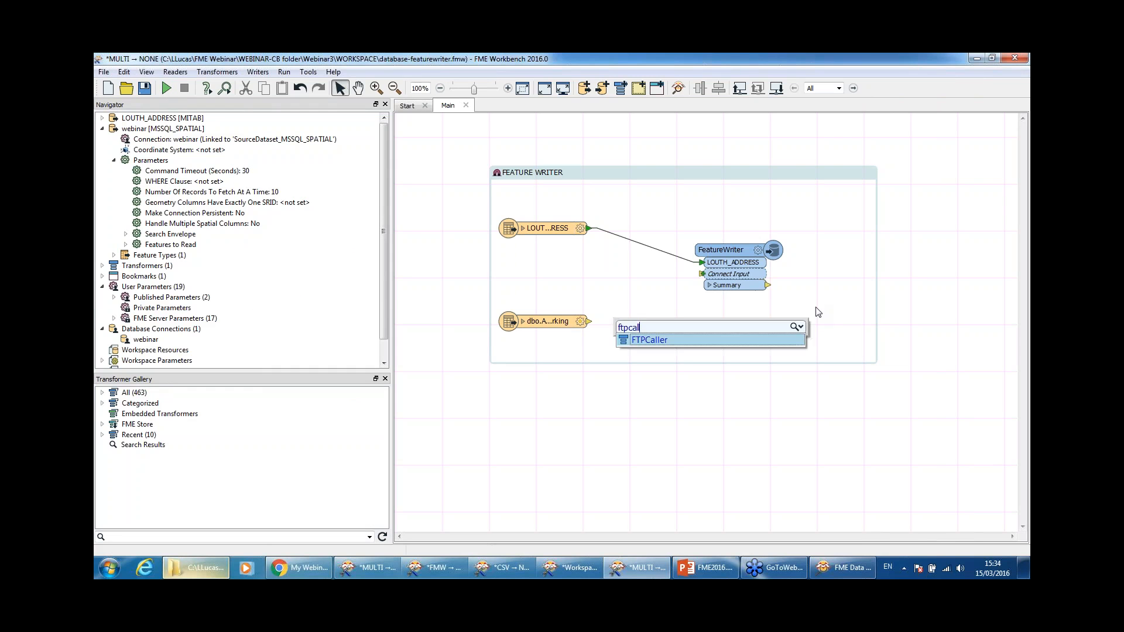
pyautogui.press('Escape')
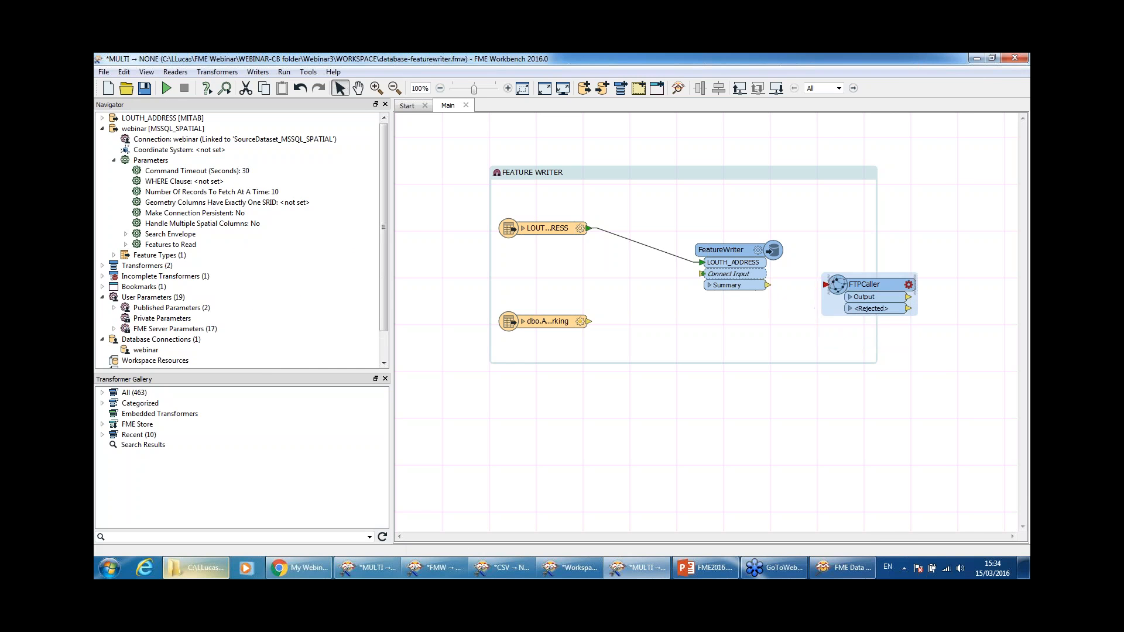
pyautogui.moveTo(768, 285); pyautogui.dragTo(825, 284)
pyautogui.moveTo(734, 253); pyautogui.dragTo(716, 220)
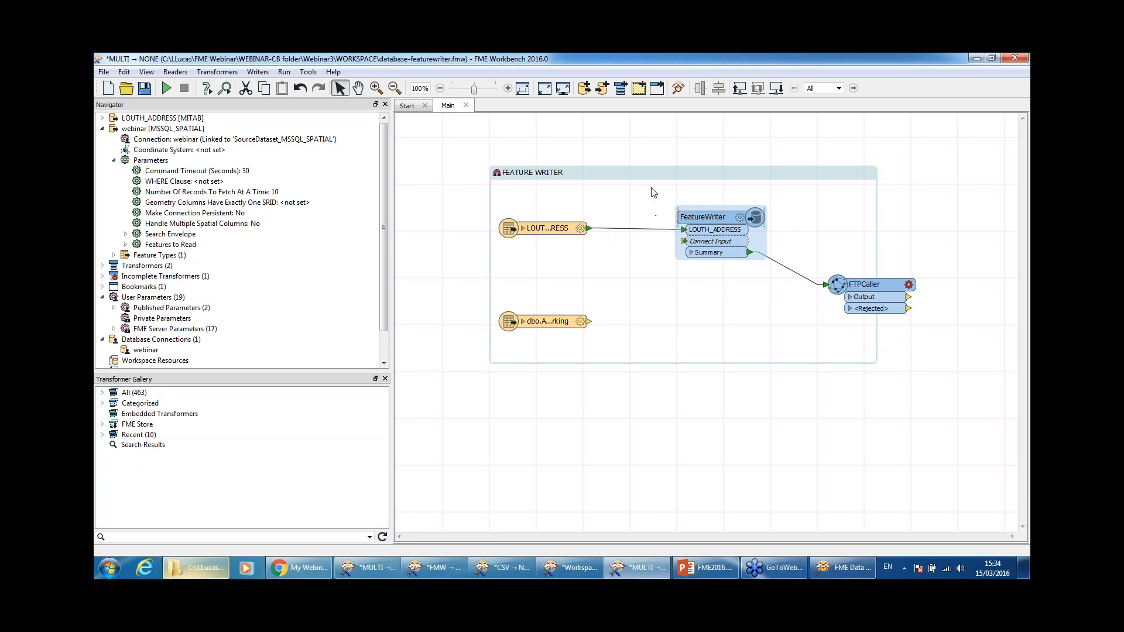
pyautogui.moveTo(838, 284); pyautogui.dragTo(843, 238)
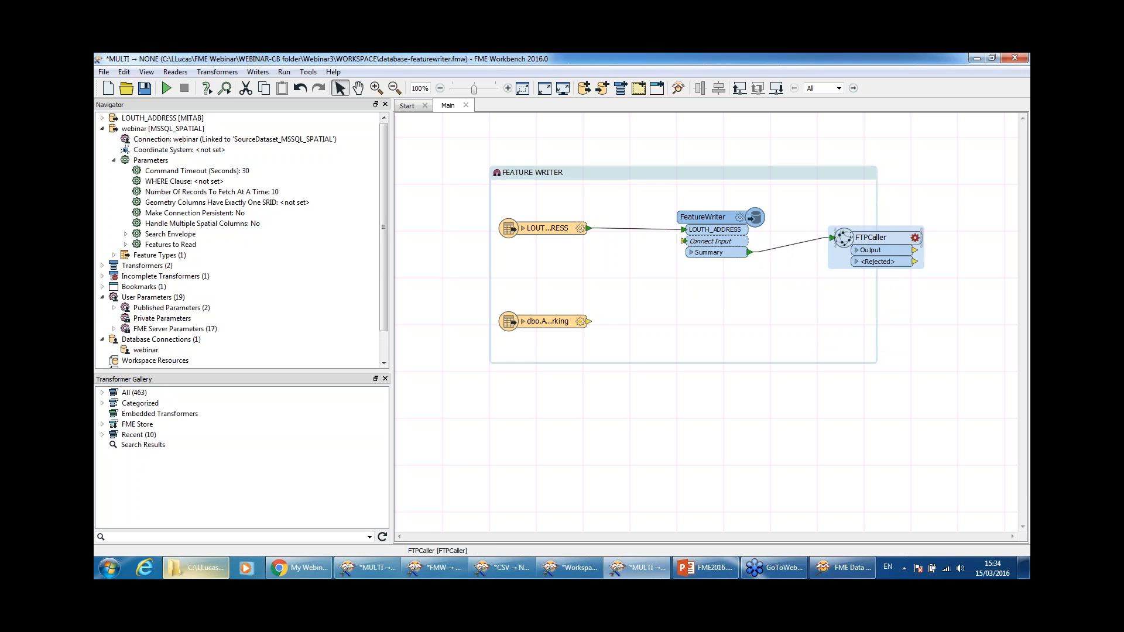
# Step: Check the FTPCaller parameters unchanged and widen the FEATURE WRITER bookmark to enclose it
pyautogui.doubleClick(880, 251)
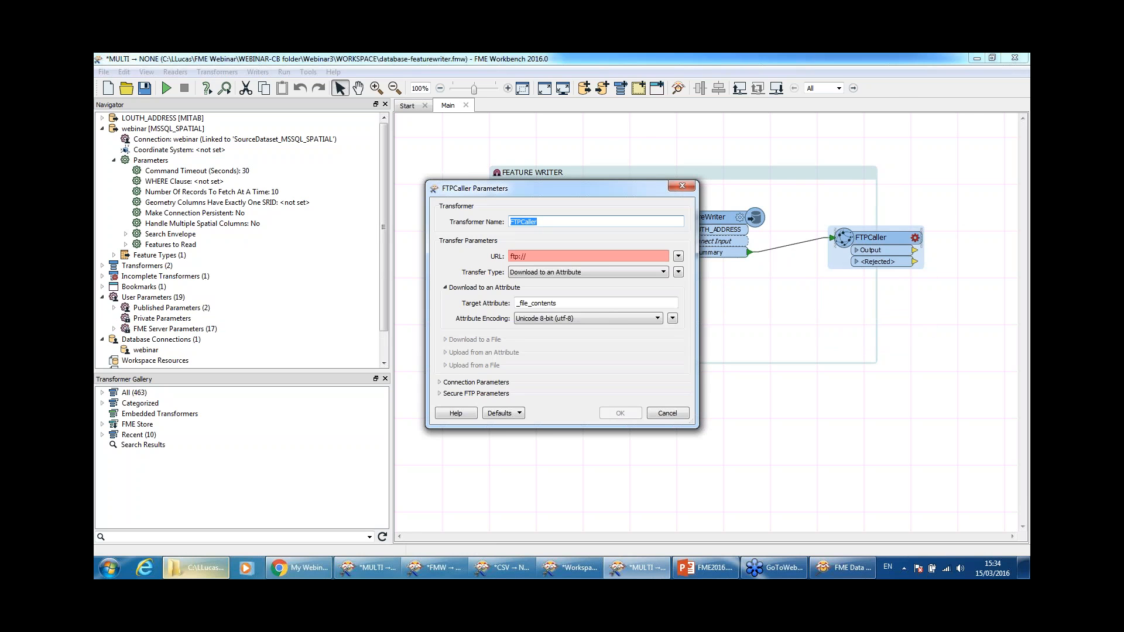
pyautogui.click(683, 186)
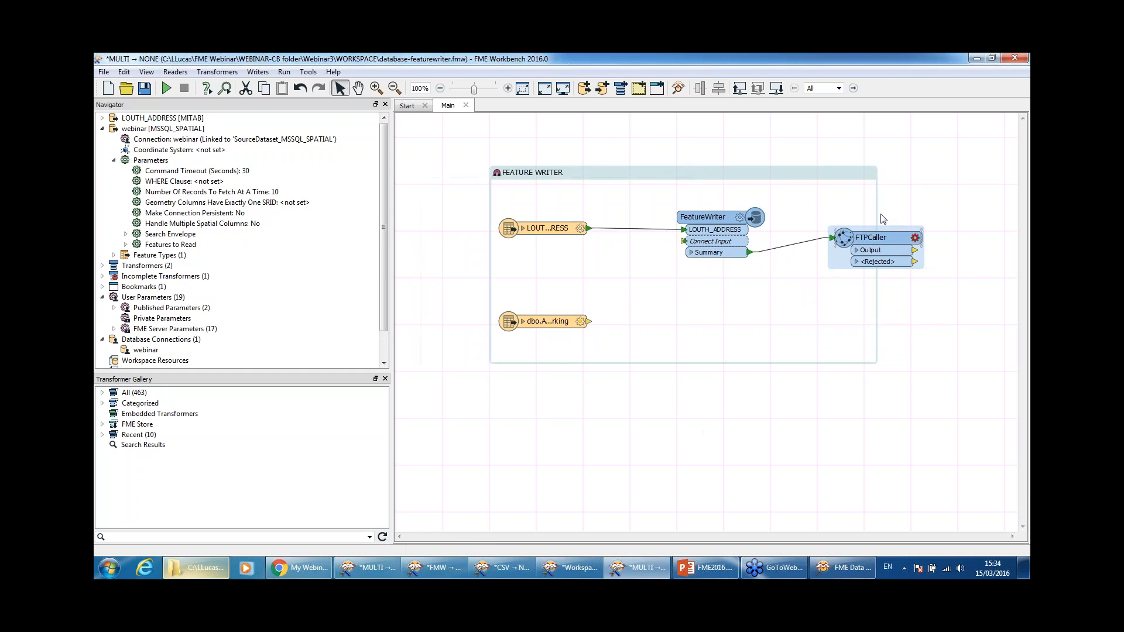
pyautogui.moveTo(878, 210); pyautogui.dragTo(957, 207)
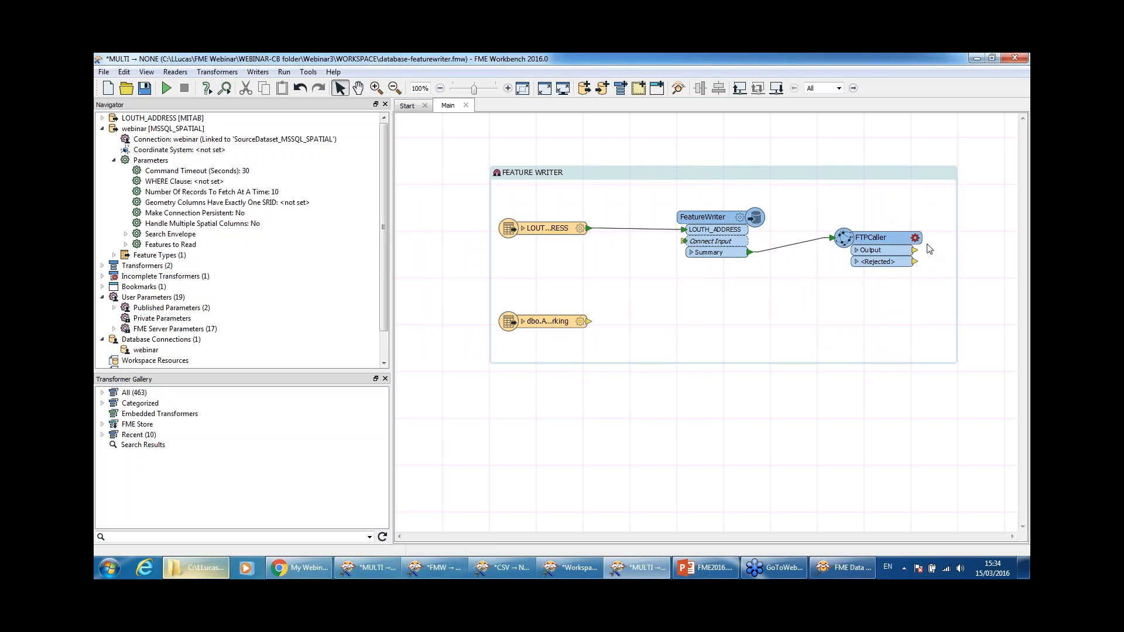
pyautogui.moveTo(914, 245)
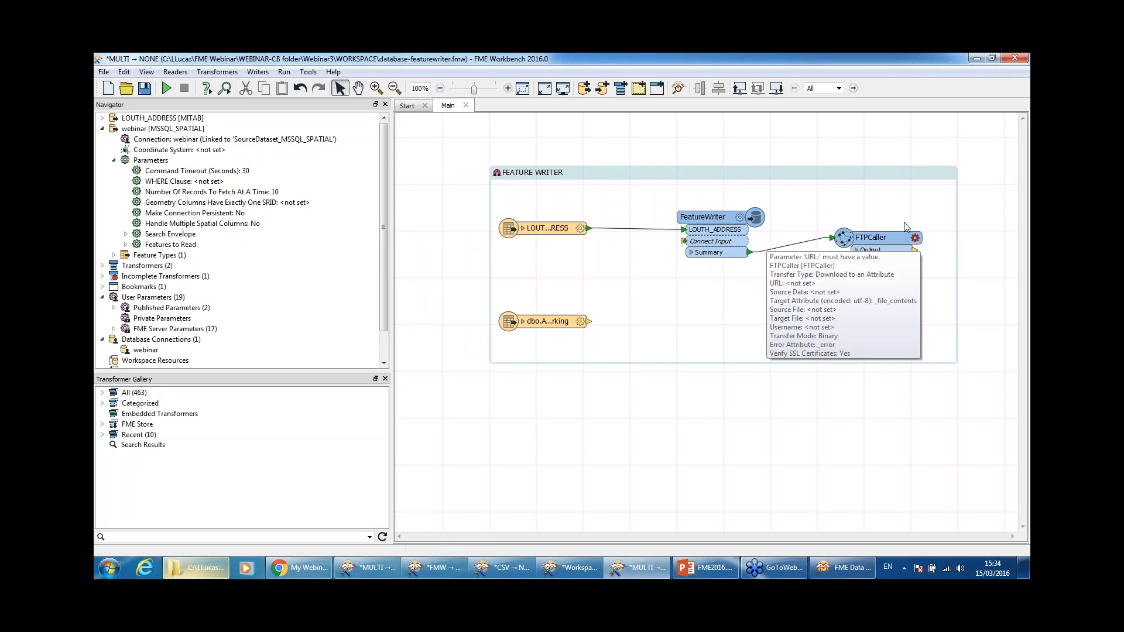
pyautogui.moveTo(921, 245); pyautogui.dragTo(905, 243)
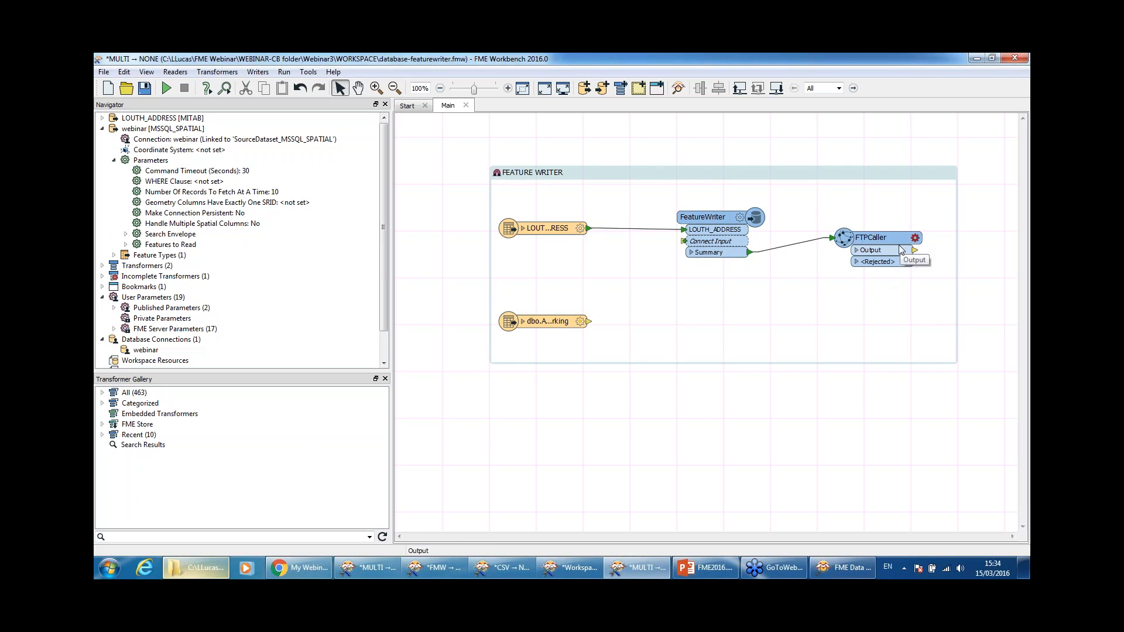
pyautogui.moveTo(818, 218); pyautogui.dragTo(960, 291)
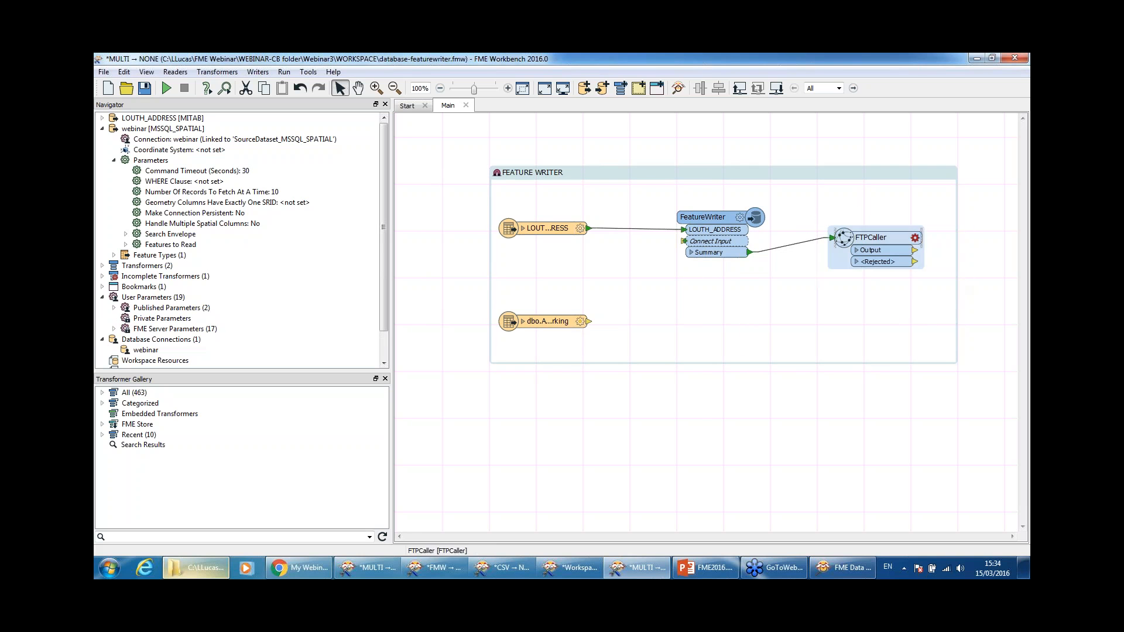
pyautogui.click(917, 221)
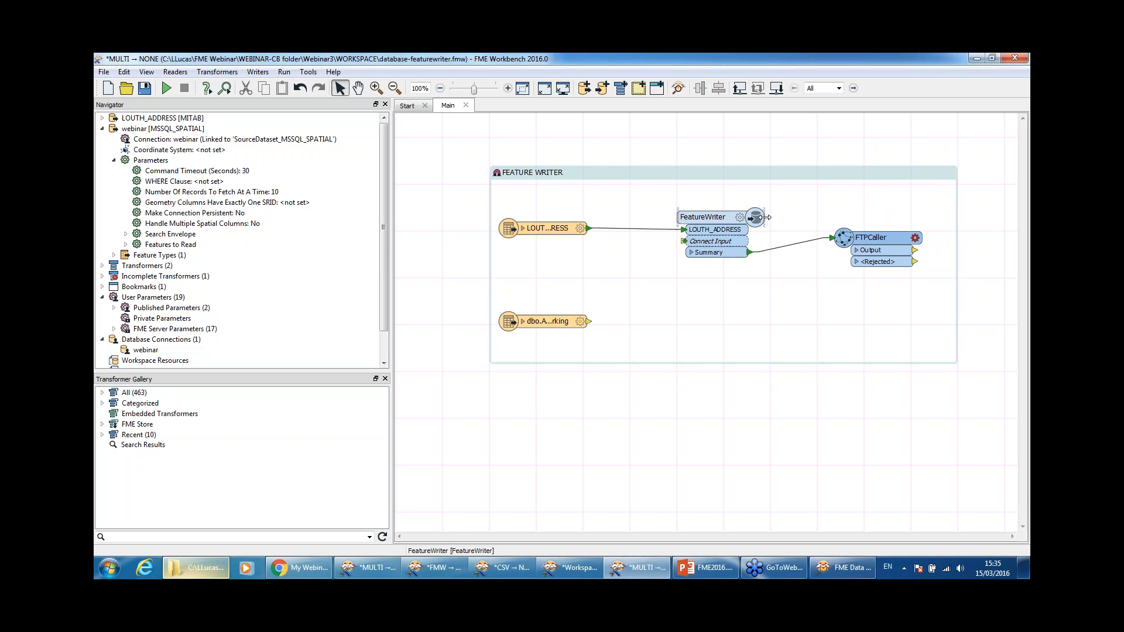
# Step: Widen the FeatureWriter and review its MapInfo TAB writer parameters, closing them unchanged
pyautogui.moveTo(765, 218); pyautogui.dragTo(778, 218)
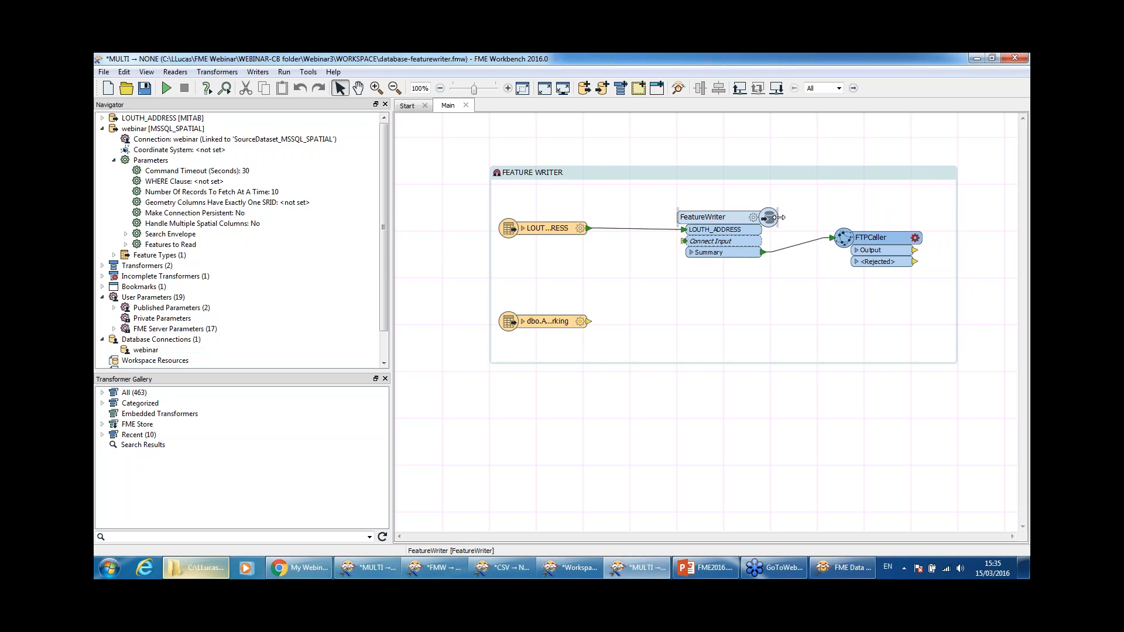
pyautogui.click(742, 219)
pyautogui.doubleClick(743, 219)
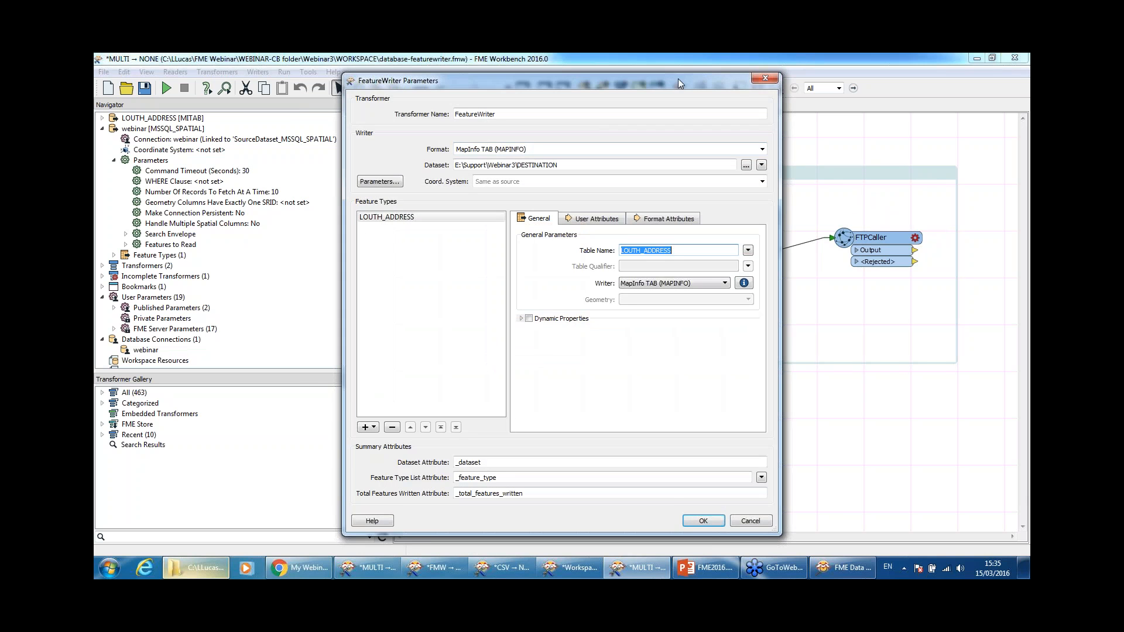
pyautogui.moveTo(785, 120); pyautogui.dragTo(754, 120)
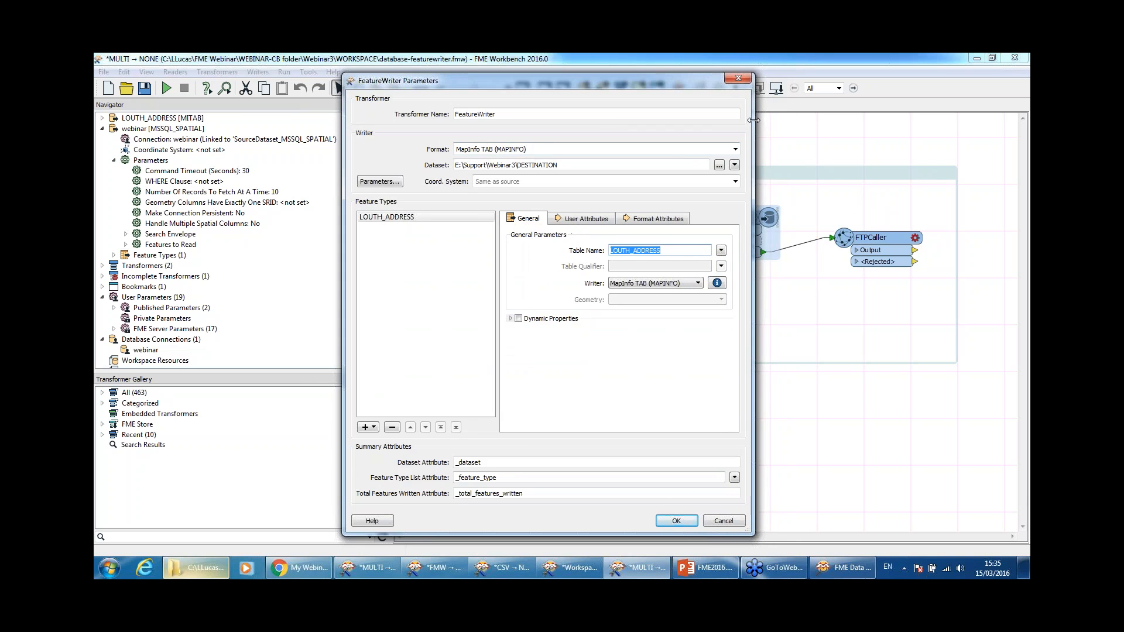
pyautogui.moveTo(343, 154); pyautogui.dragTo(357, 156)
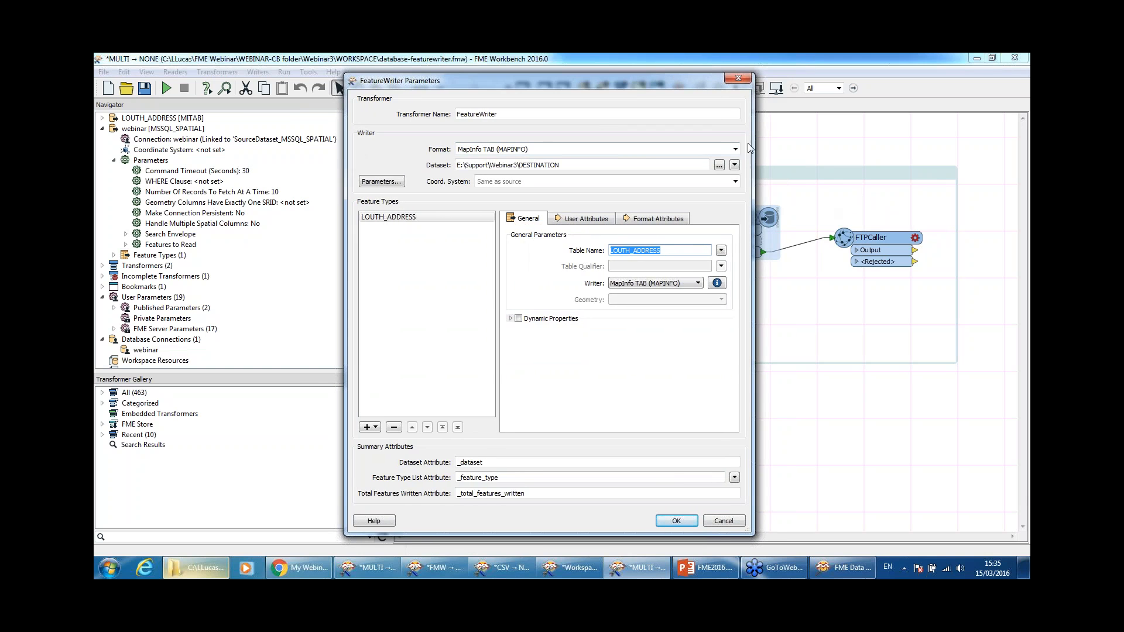
pyautogui.click(747, 85)
pyautogui.moveTo(650, 193); pyautogui.dragTo(803, 289)
pyautogui.click(776, 301)
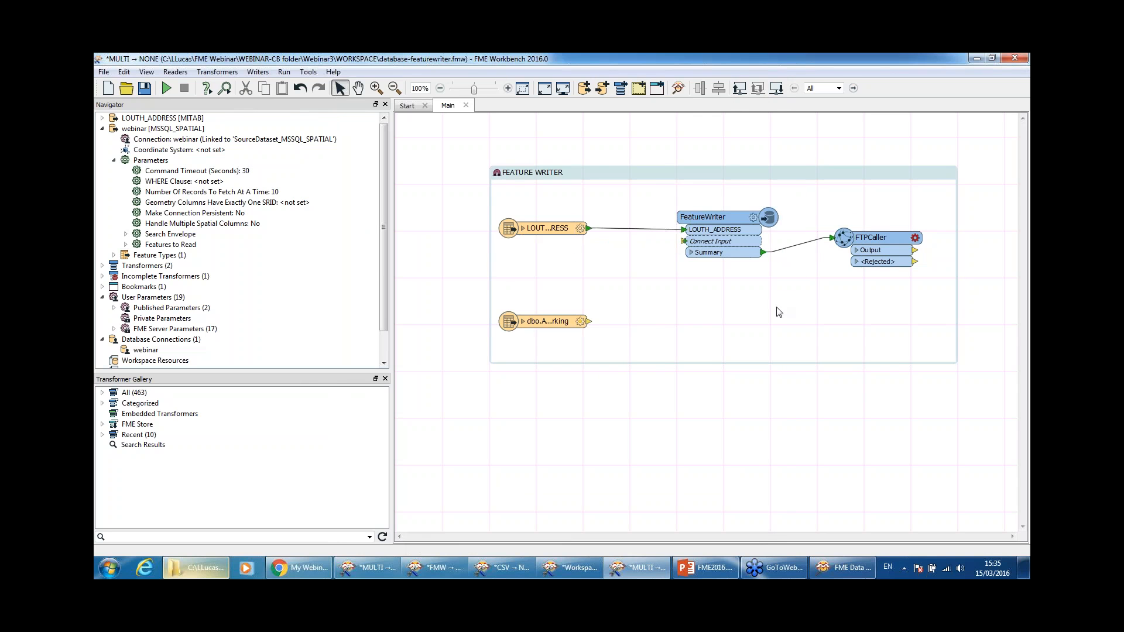
# Step: Close the FEATURE WRITER workspace without saving, then close FMW→NONE and cancel its Save As
pyautogui.click(1016, 59)
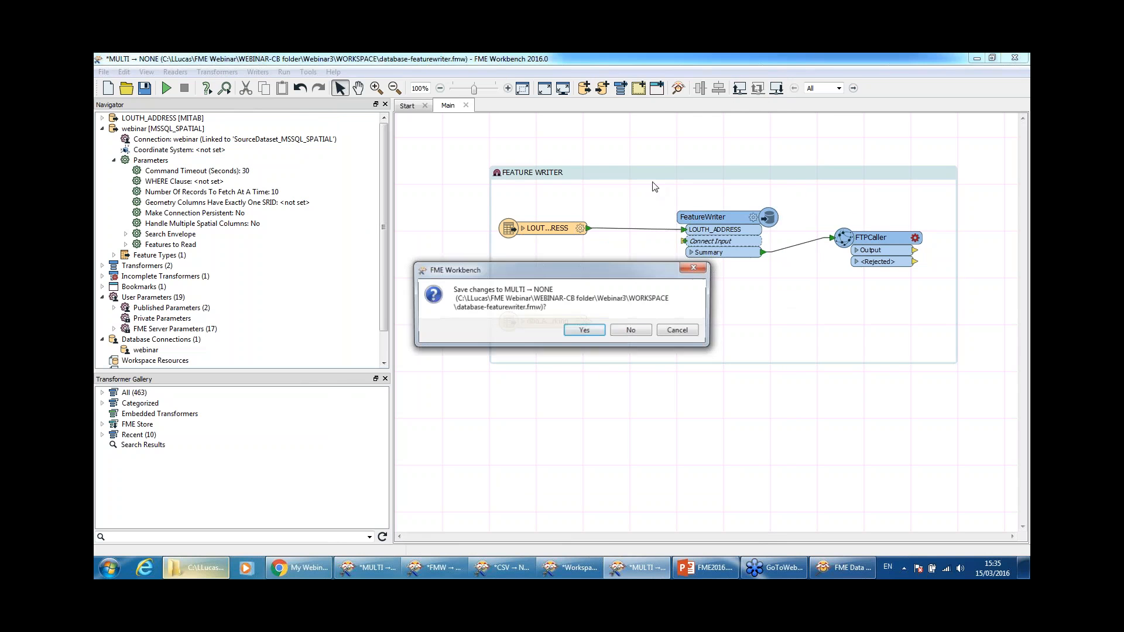
pyautogui.click(631, 330)
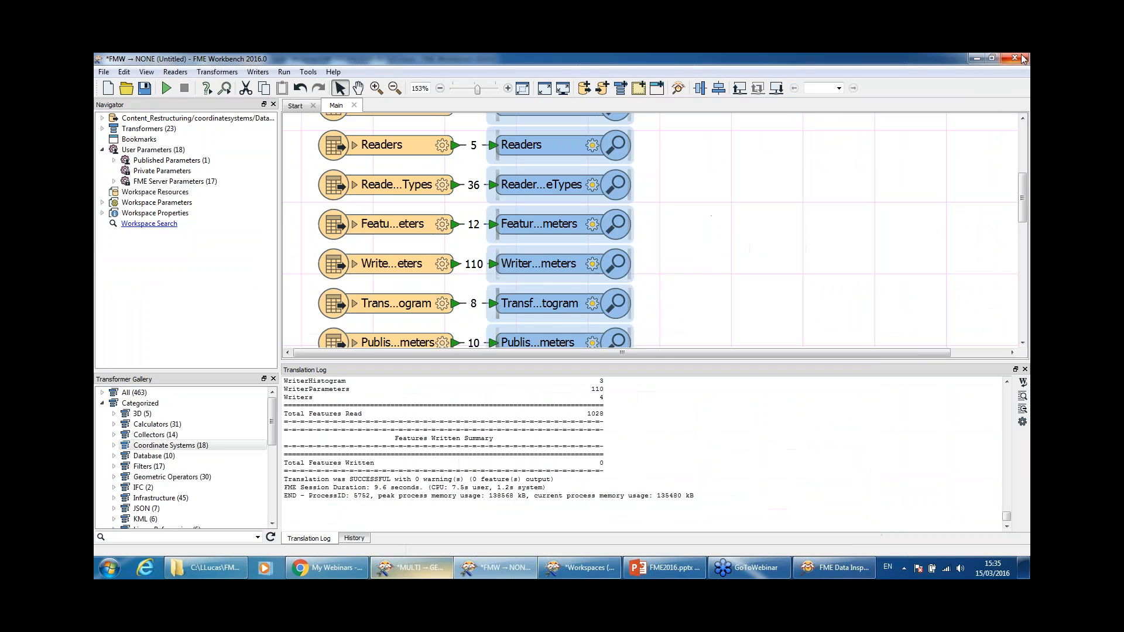
pyautogui.click(1015, 57)
pyautogui.click(512, 322)
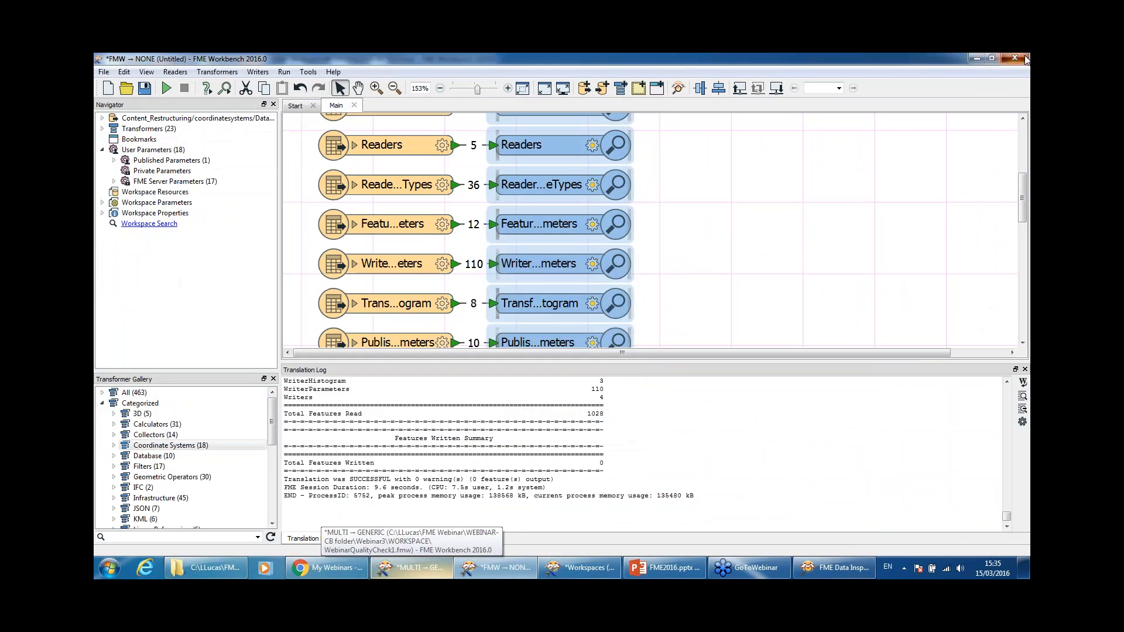
pyautogui.click(1023, 58)
# Step: Discard the FMW→NONE changes and switch from REJECTED.fmw to the WebinarQualityCheck1 workspace
pyautogui.click(551, 322)
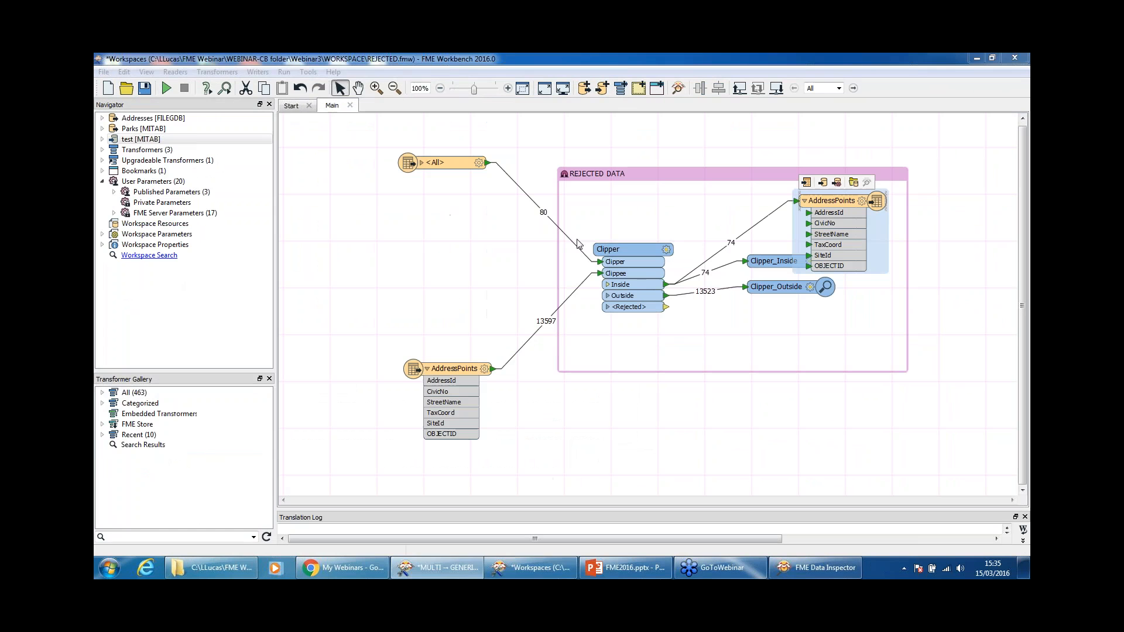
pyautogui.click(513, 573)
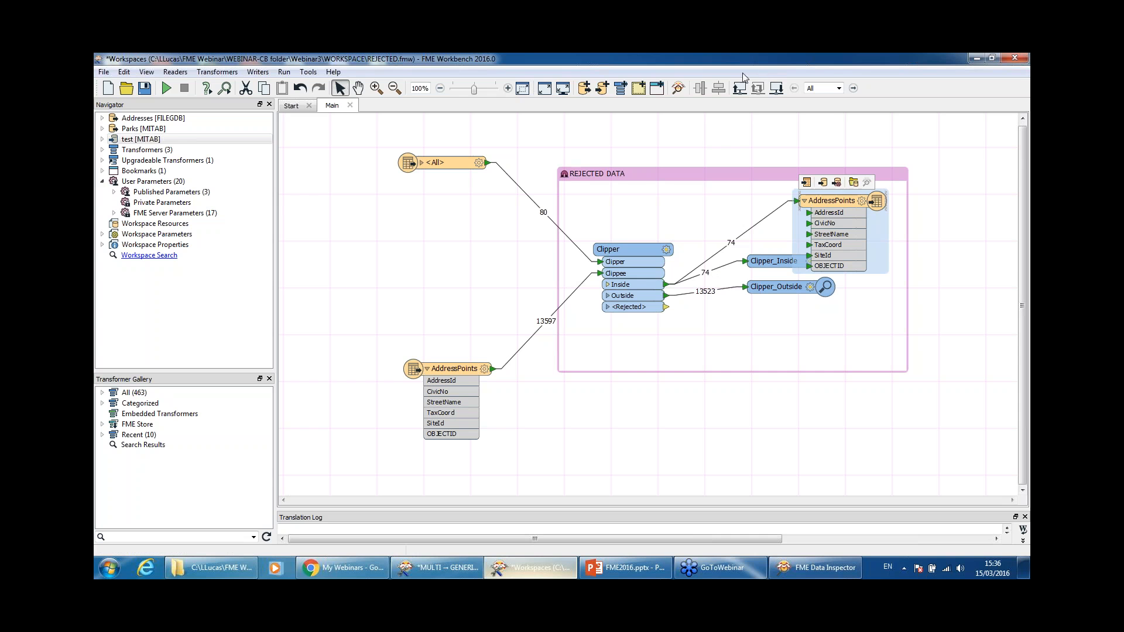
pyautogui.click(427, 569)
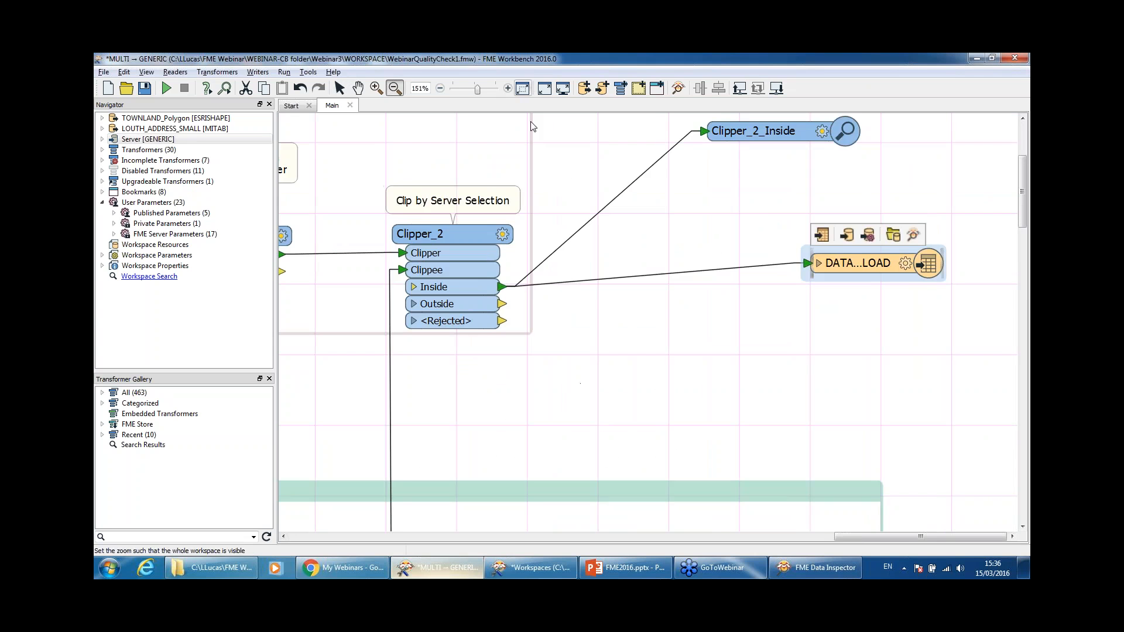
# Step: Fit the whole WebinarQualityCheck1 workspace in view, then zoom and pan across its workflow
pyautogui.click(526, 92)
pyautogui.moveTo(349, 171); pyautogui.dragTo(509, 403)
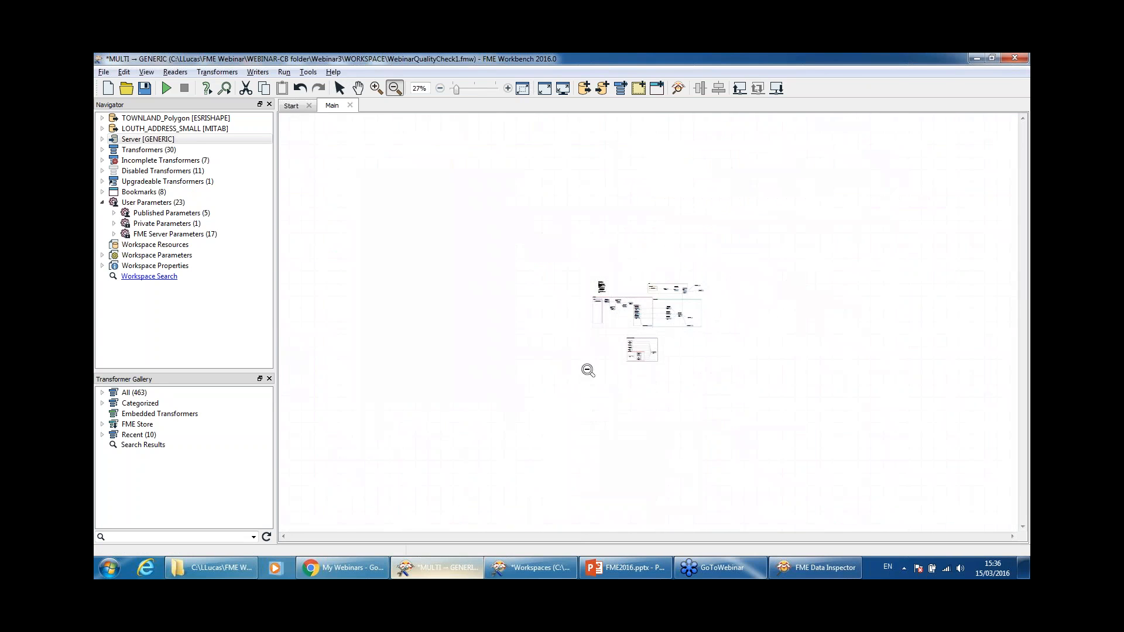
pyautogui.click(507, 88)
pyautogui.click(508, 89)
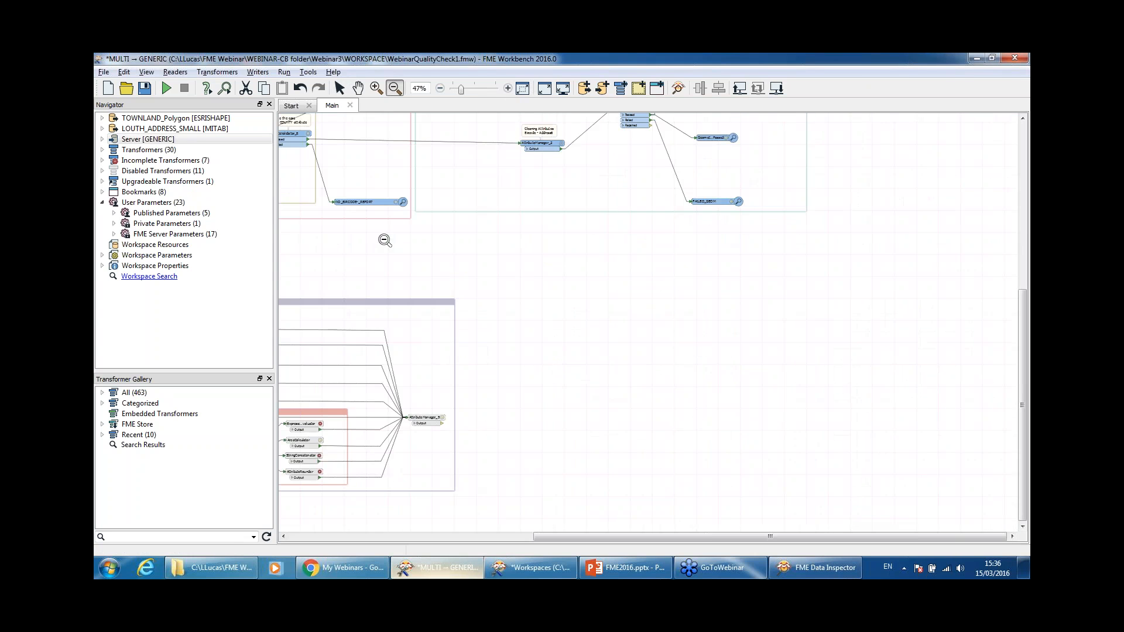
pyautogui.click(357, 88)
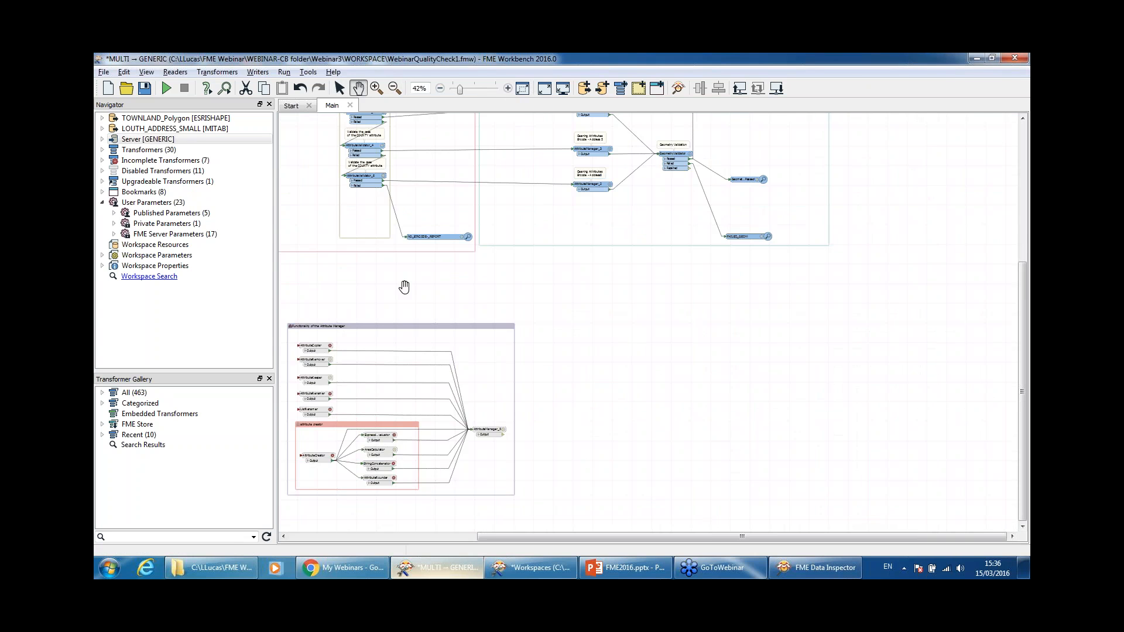
pyautogui.moveTo(660, 312); pyautogui.dragTo(719, 317)
pyautogui.scroll(-1, 653, 322)
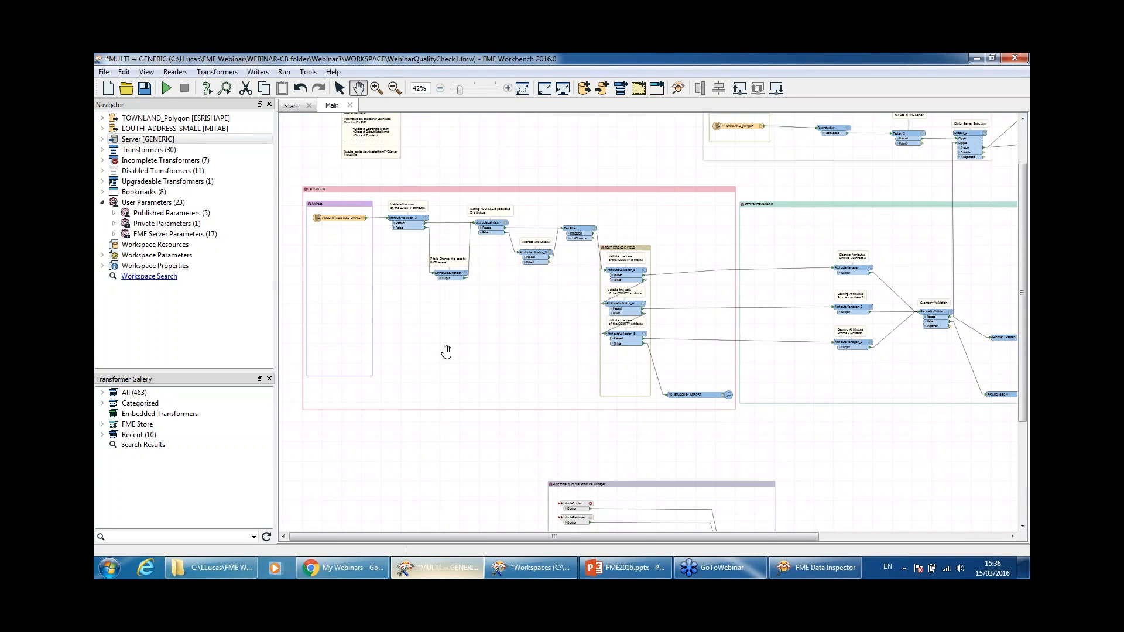
pyautogui.scroll(-1, 485, 321)
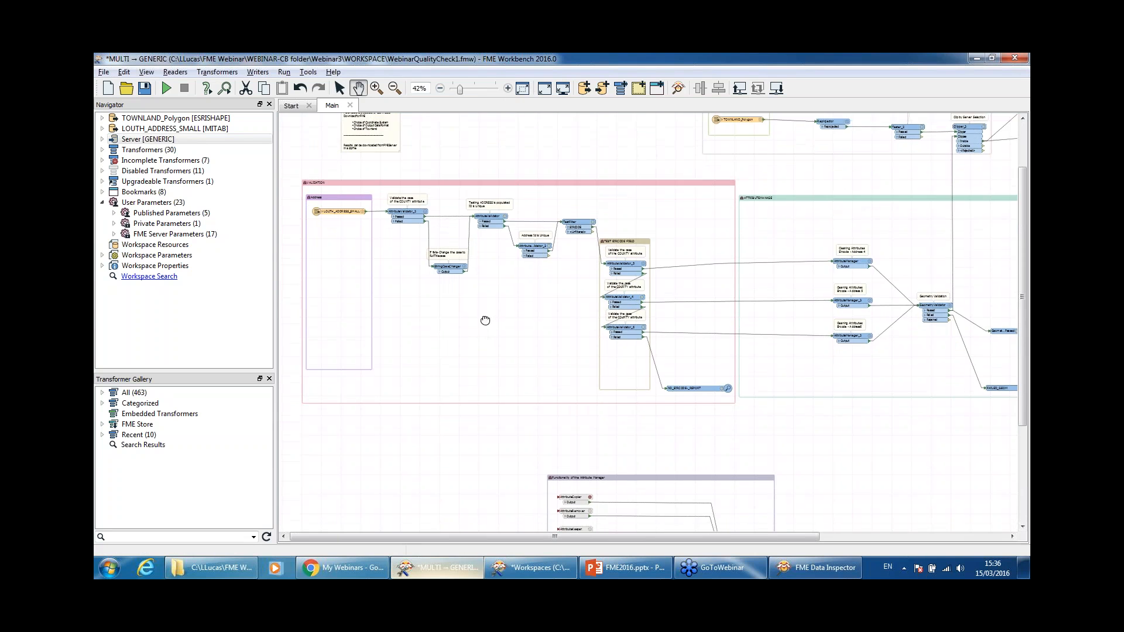
pyautogui.moveTo(489, 308); pyautogui.dragTo(494, 325)
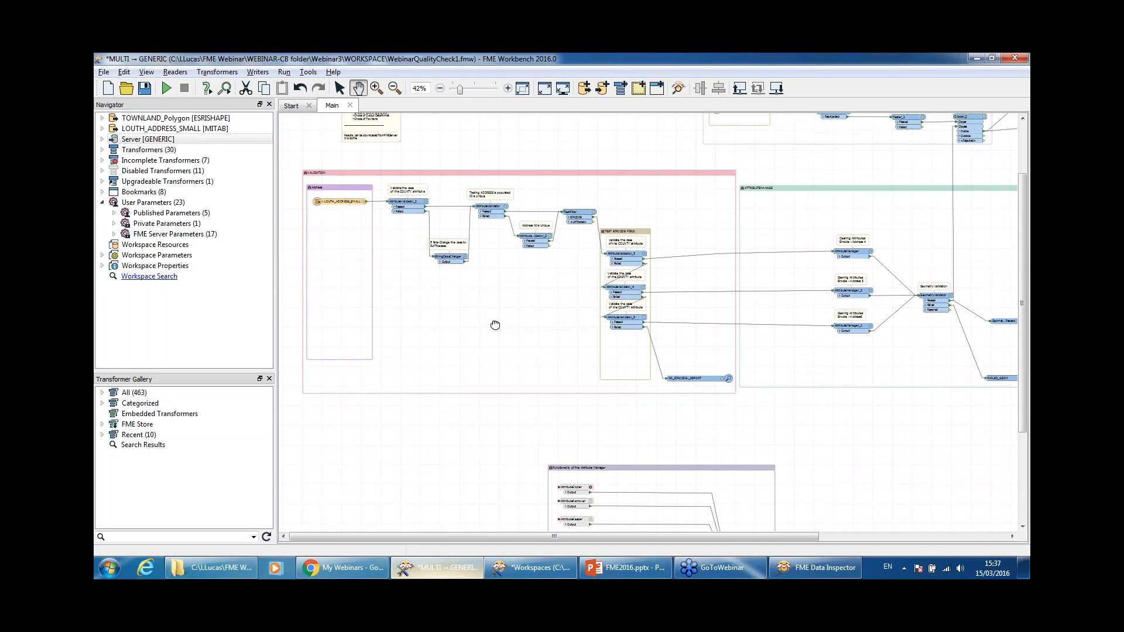
pyautogui.moveTo(554, 324); pyautogui.dragTo(519, 246)
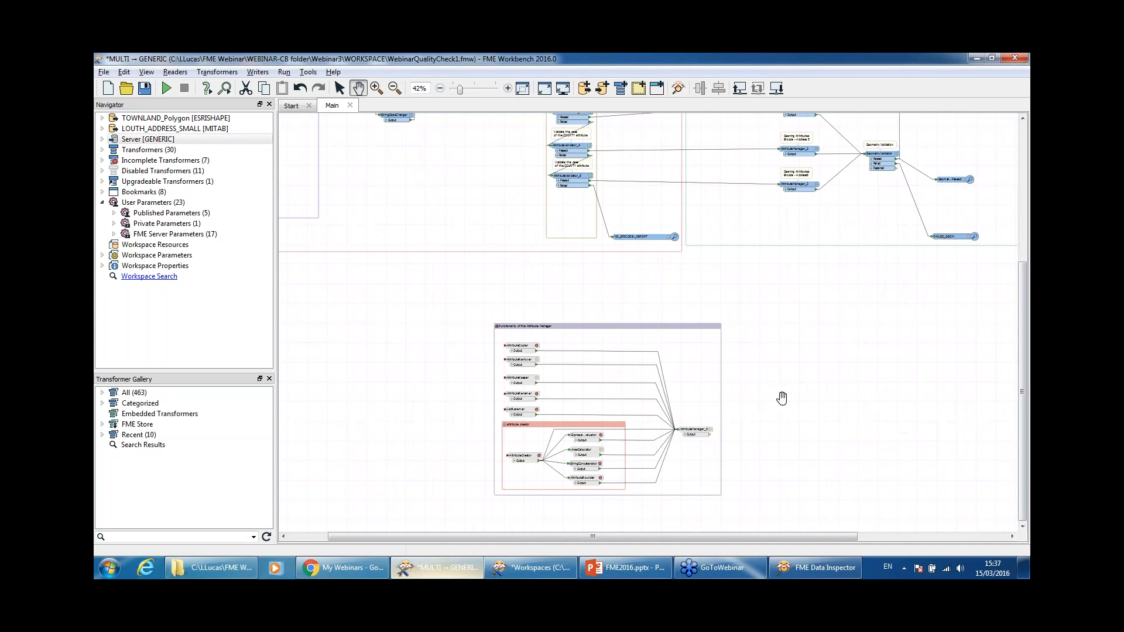
pyautogui.moveTo(783, 397); pyautogui.dragTo(766, 324)
# Step: Box-zoom onto the Functionality of the Attribute Manager bookmark and centre it
pyautogui.click(377, 88)
pyautogui.moveTo(400, 255); pyautogui.dragTo(832, 541)
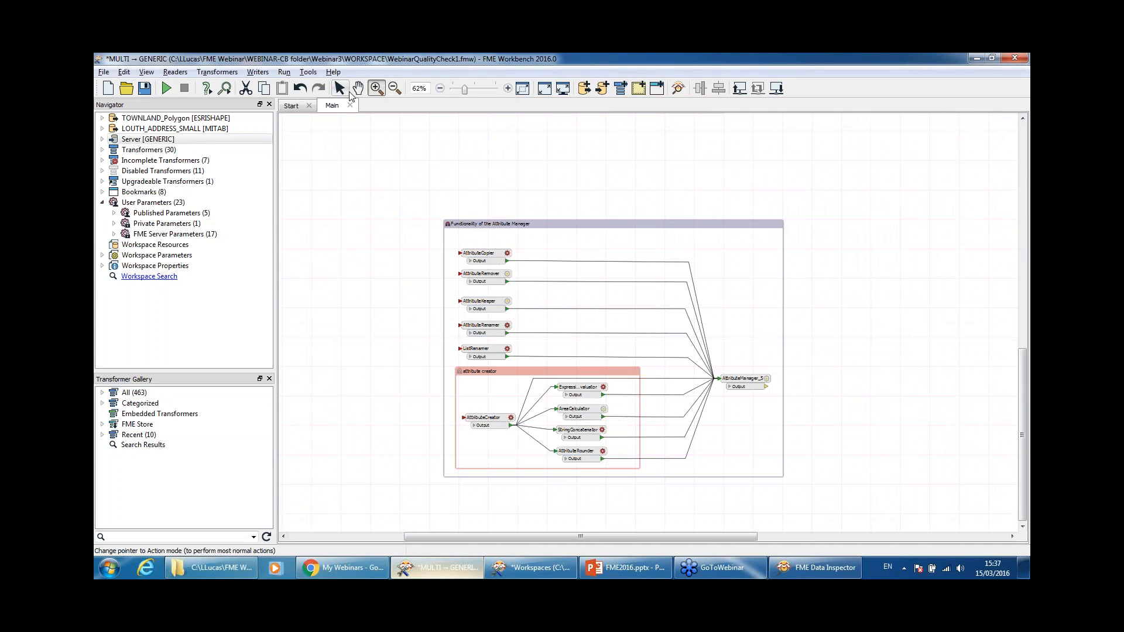
pyautogui.click(340, 87)
pyautogui.click(358, 88)
pyautogui.moveTo(559, 160); pyautogui.dragTo(545, 159)
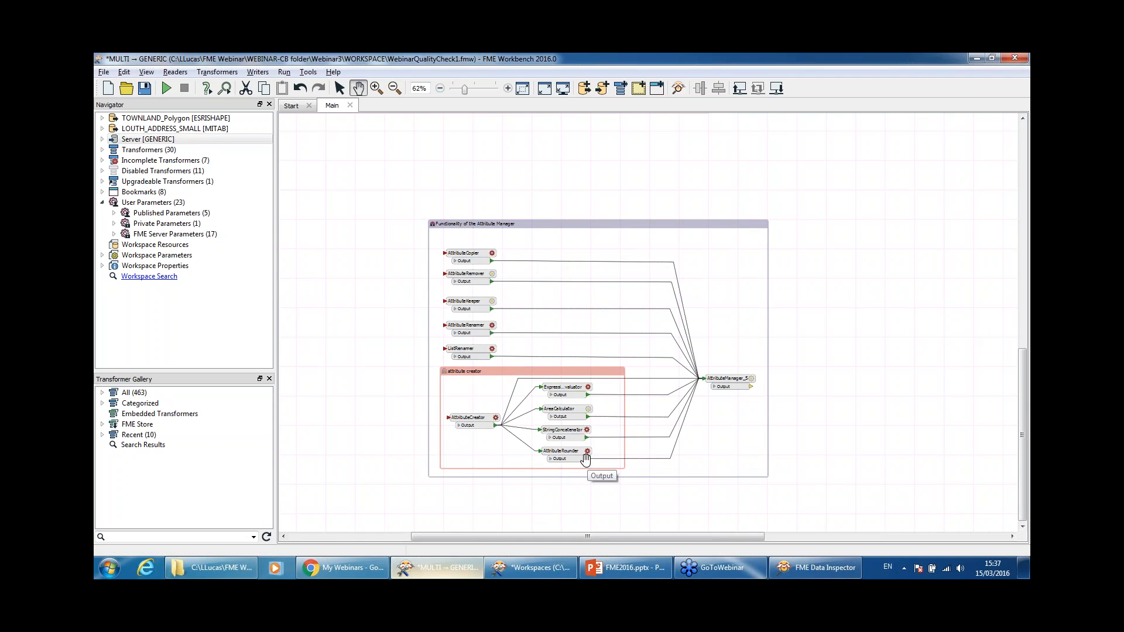
pyautogui.moveTo(748, 382)
# Step: Scroll the canvas to the VALIDATION bookmark and its AttributeValidator chain, then restore selection mode
pyautogui.moveTo(1022, 412); pyautogui.dragTo(1029, 224)
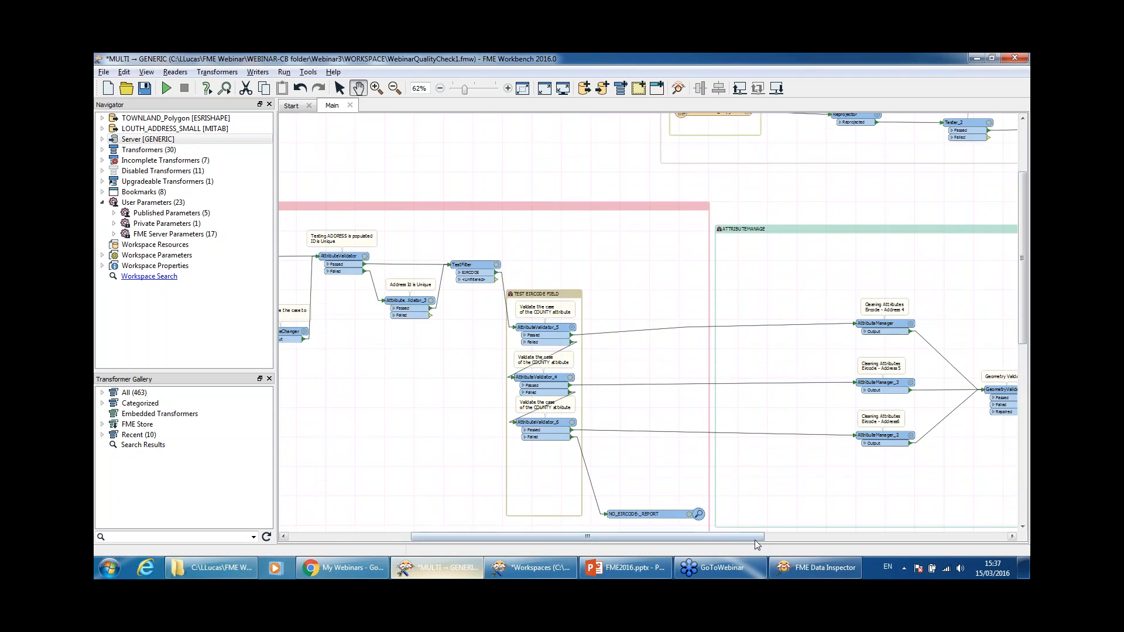
pyautogui.moveTo(756, 538); pyautogui.dragTo(634, 538)
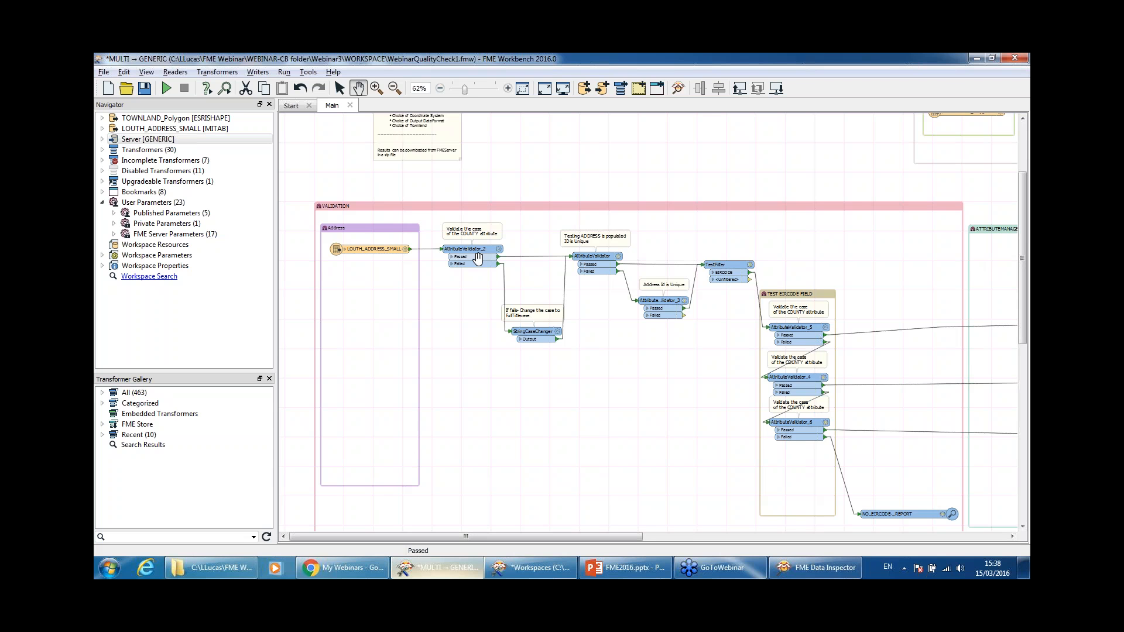
pyautogui.click(340, 87)
# Step: Confirm AttributeValidator_2's COUNTY rule stays Case with Full Title Case, and close it
pyautogui.doubleClick(462, 249)
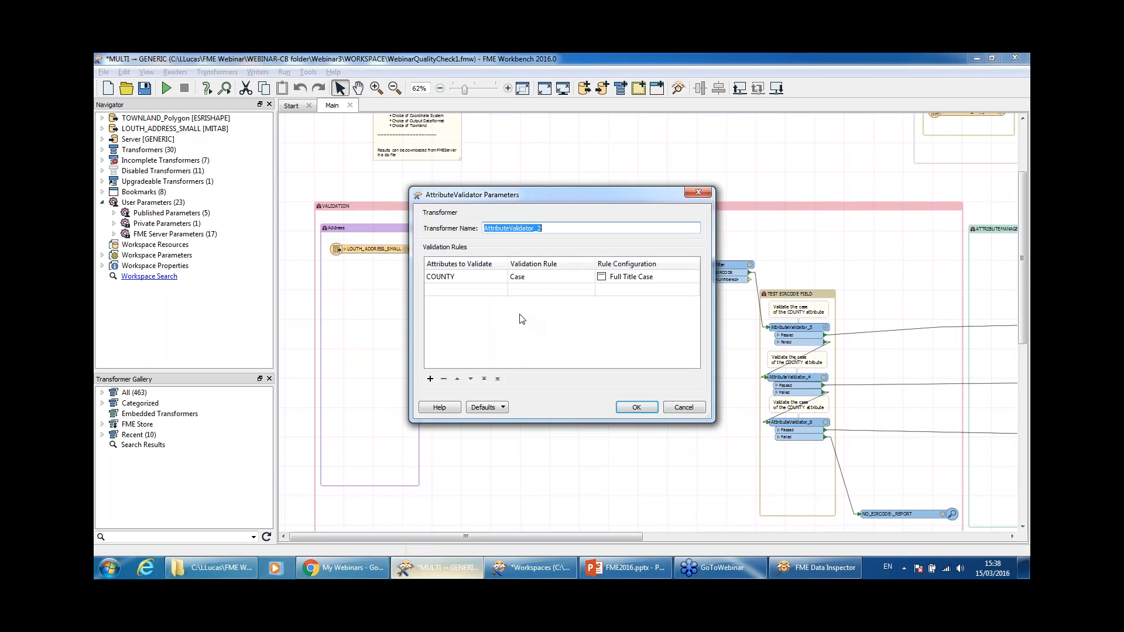
pyautogui.click(540, 282)
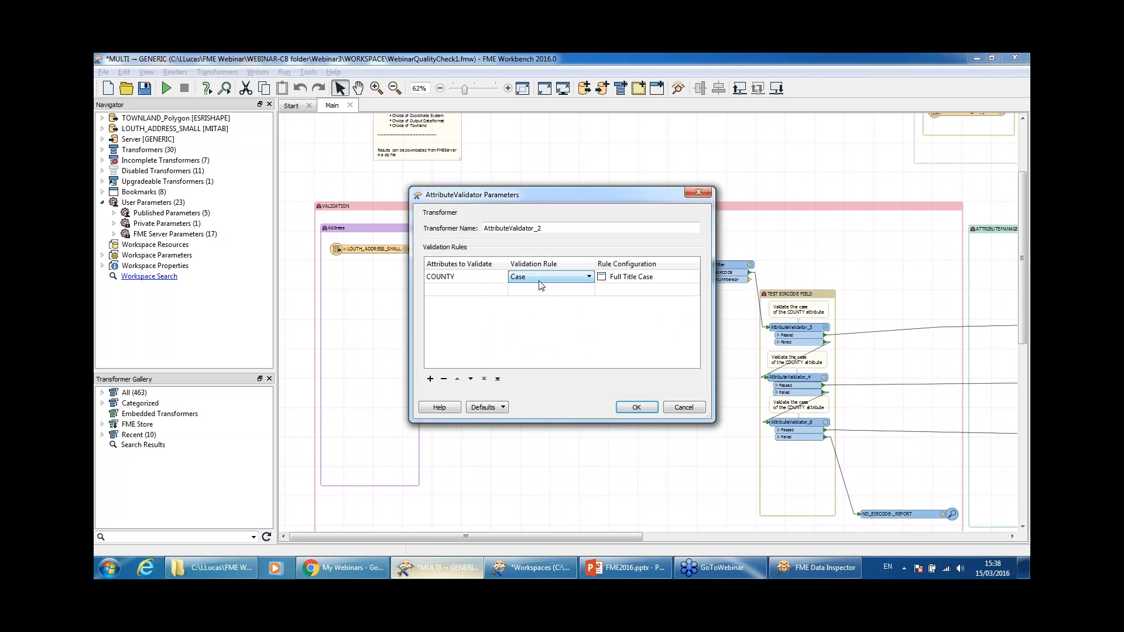
pyautogui.click(541, 283)
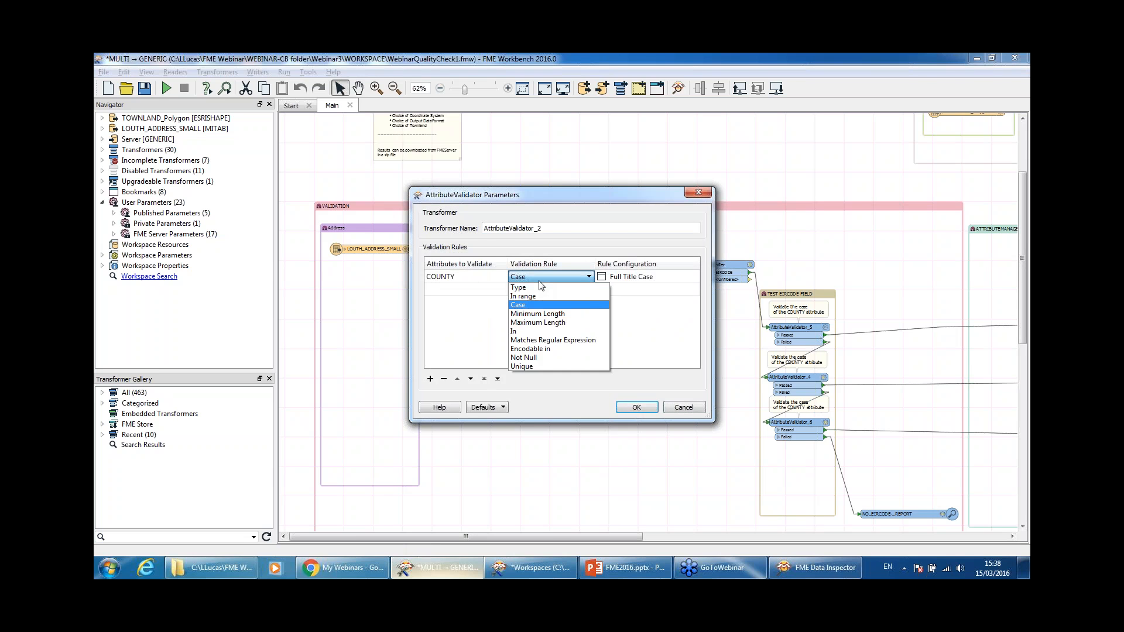
pyautogui.click(540, 282)
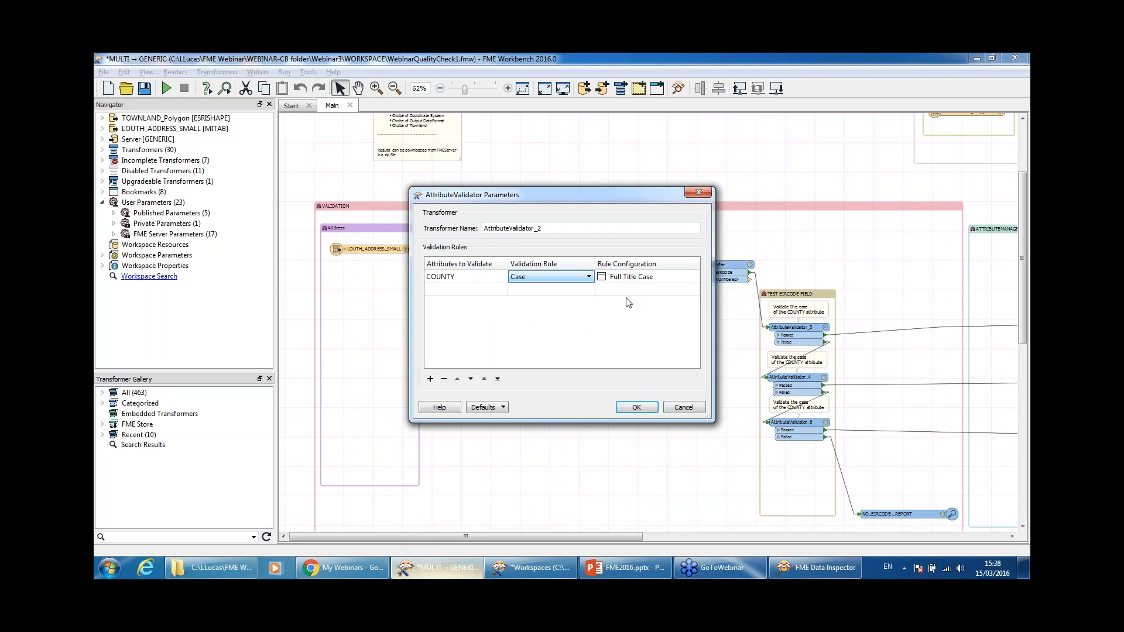
pyautogui.click(652, 281)
pyautogui.click(654, 283)
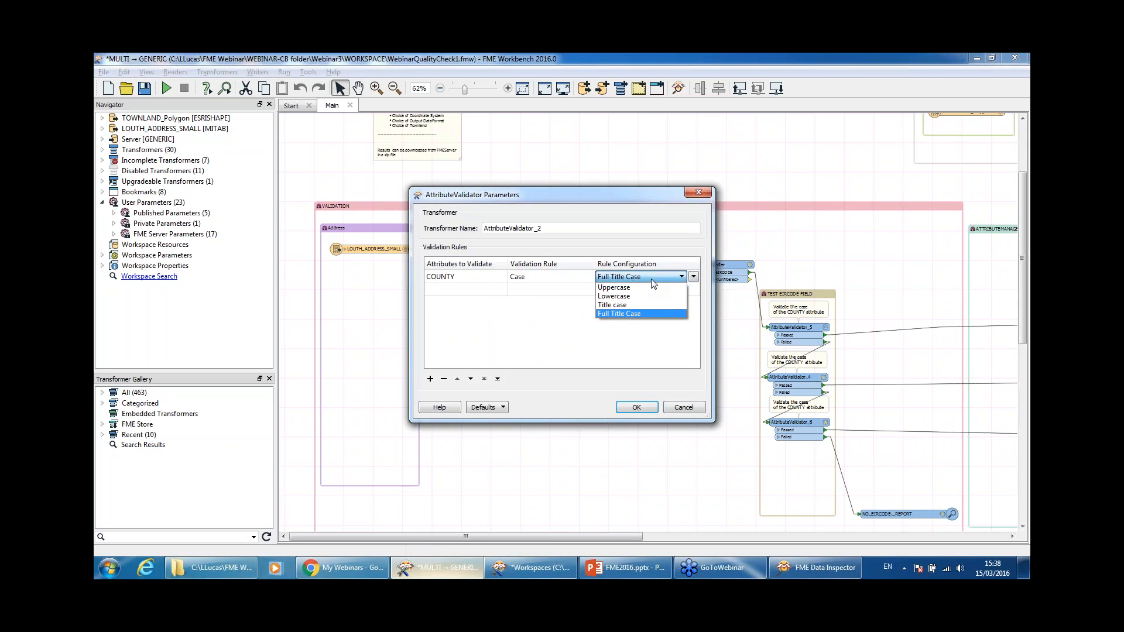
pyautogui.click(654, 282)
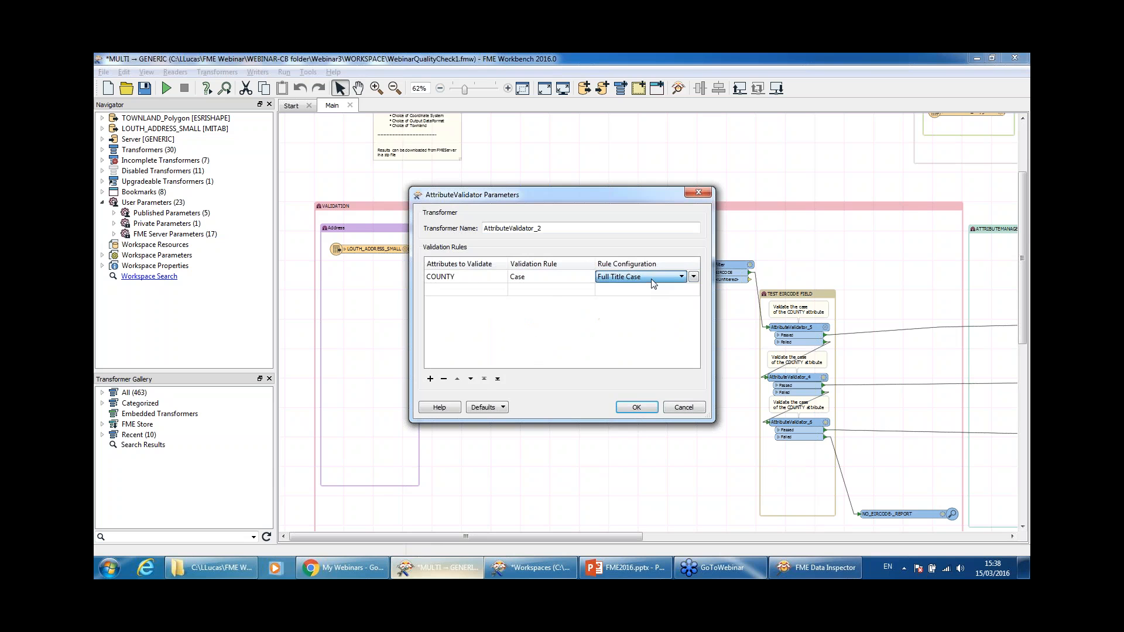
pyautogui.click(638, 407)
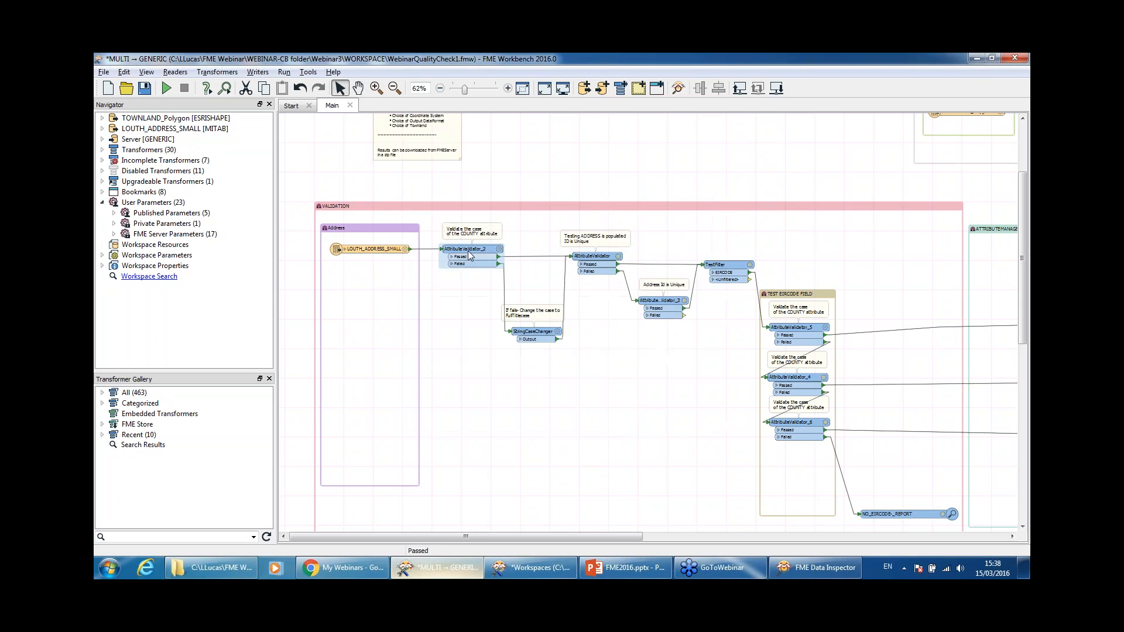
# Step: Zoom in to 82%, check the Failed port's attributes, and nudge StringCaseChanger up-right
pyautogui.click(509, 89)
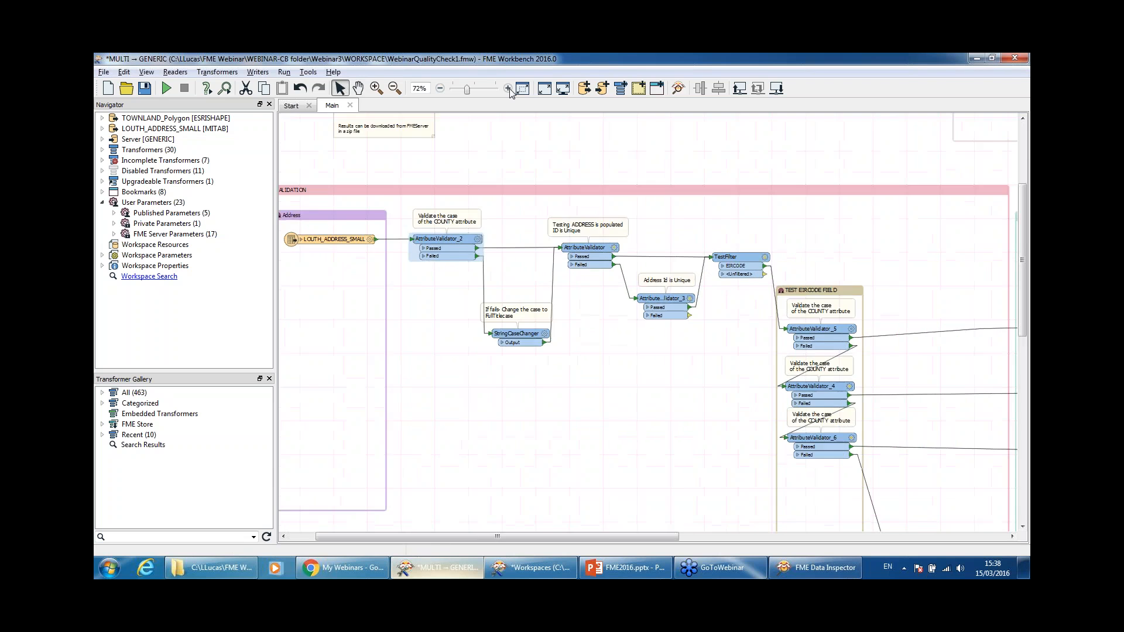
pyautogui.click(509, 89)
pyautogui.moveTo(506, 188); pyautogui.dragTo(577, 140)
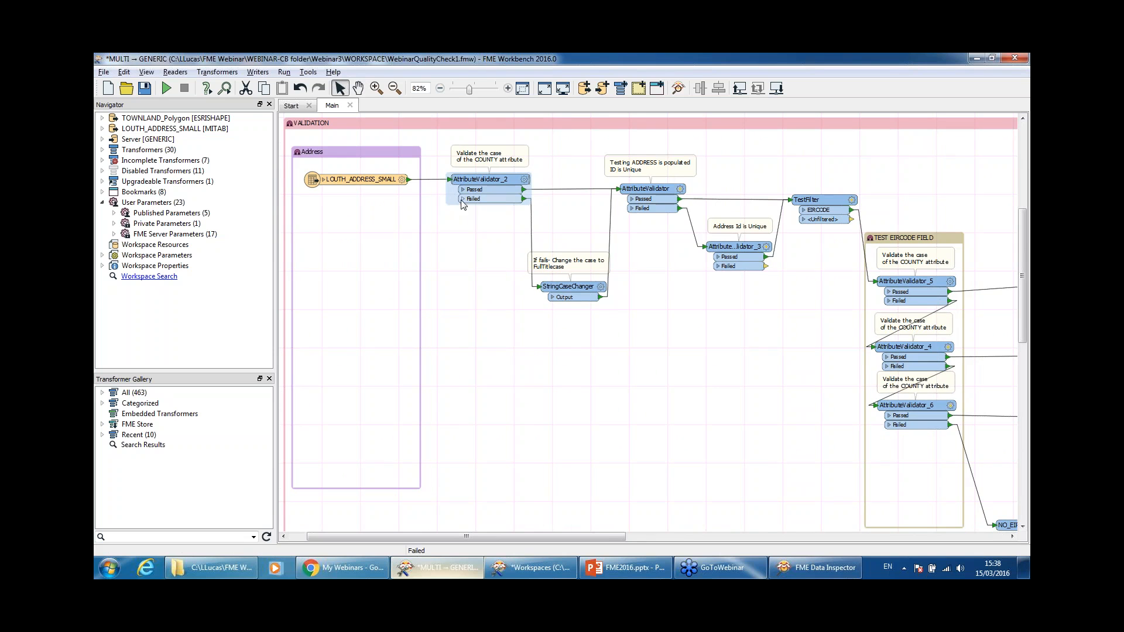
pyautogui.click(462, 199)
pyautogui.click(462, 200)
pyautogui.moveTo(566, 299); pyautogui.dragTo(572, 295)
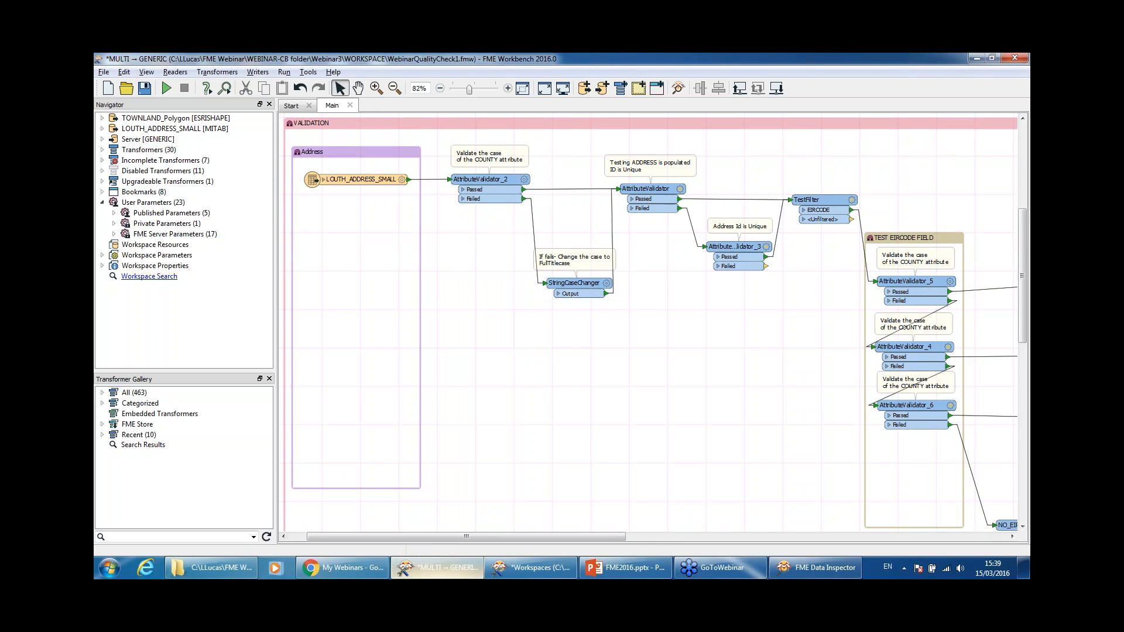
# Step: Review the StringCaseChanger and AttributeValidator settings, accepting both unchanged
pyautogui.doubleClick(574, 283)
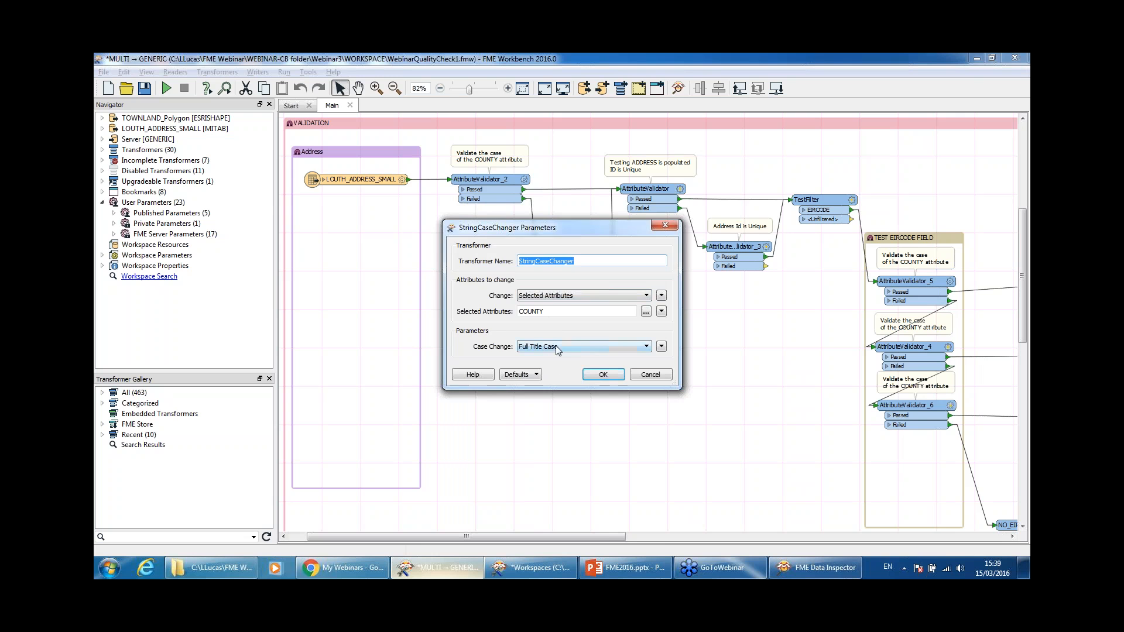
pyautogui.click(605, 374)
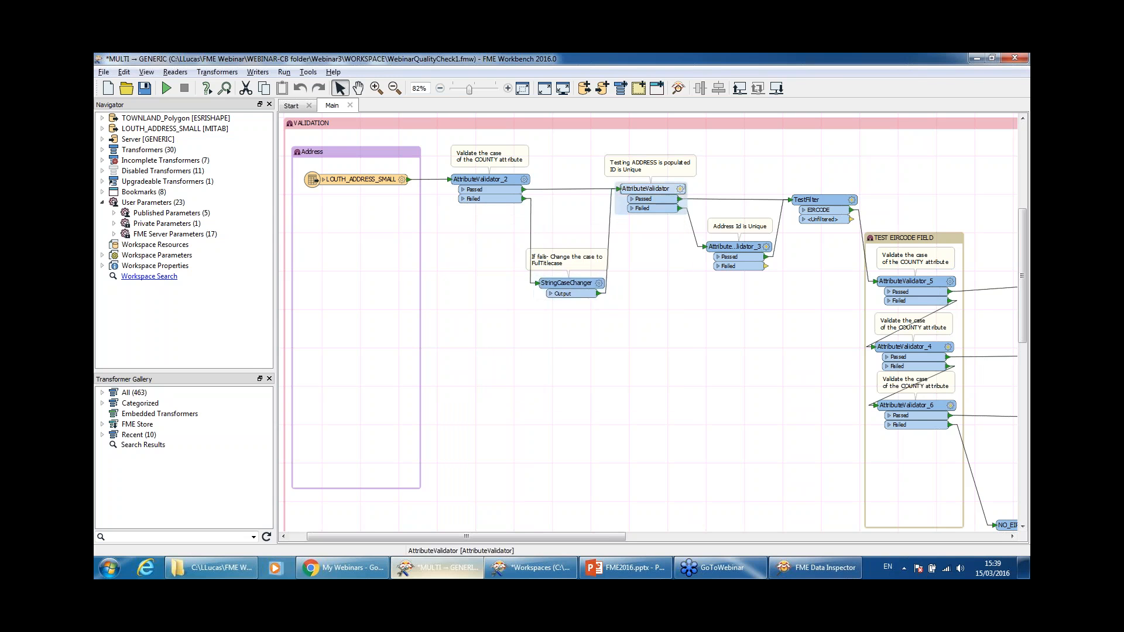
pyautogui.doubleClick(653, 190)
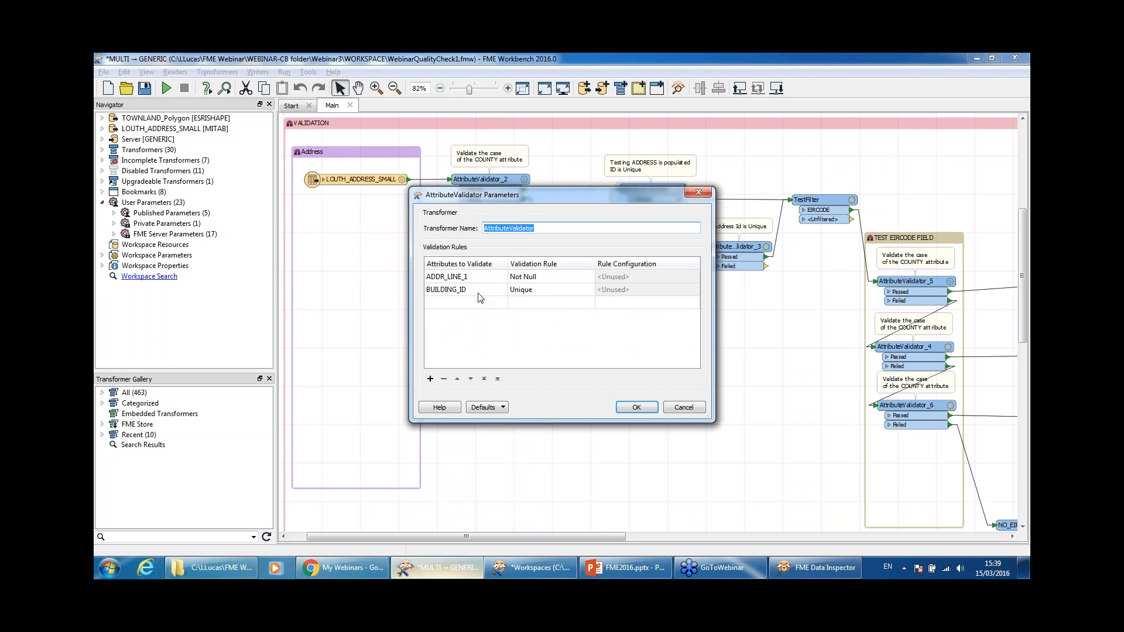
pyautogui.click(641, 413)
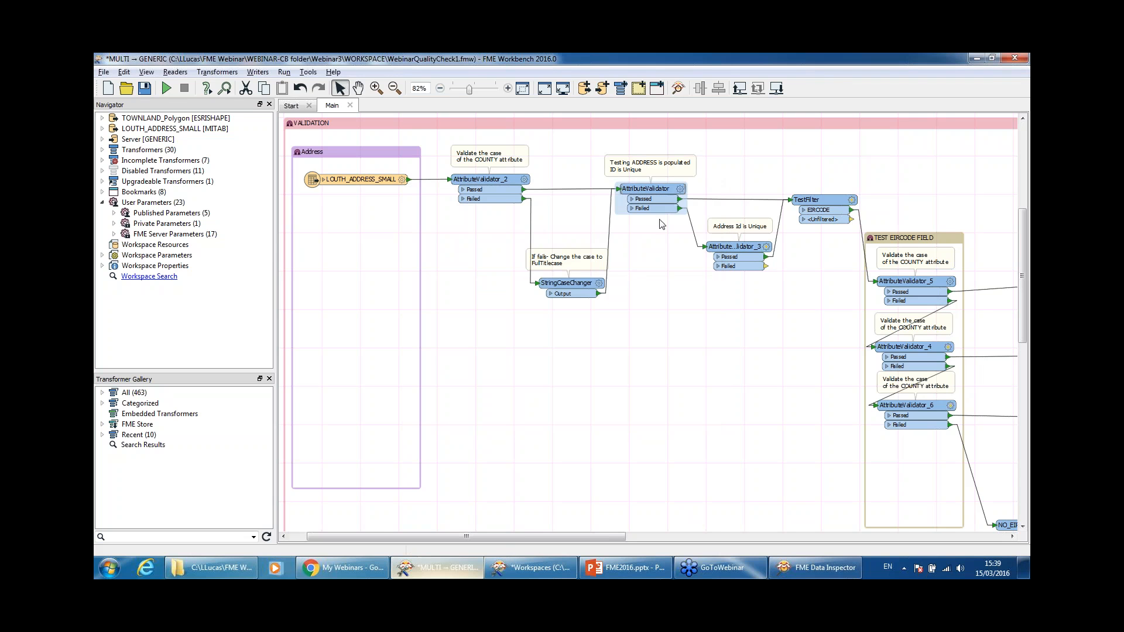
# Step: Check AttributeValidator_3 without changes and move the TestFilter slightly higher
pyautogui.doubleClick(732, 246)
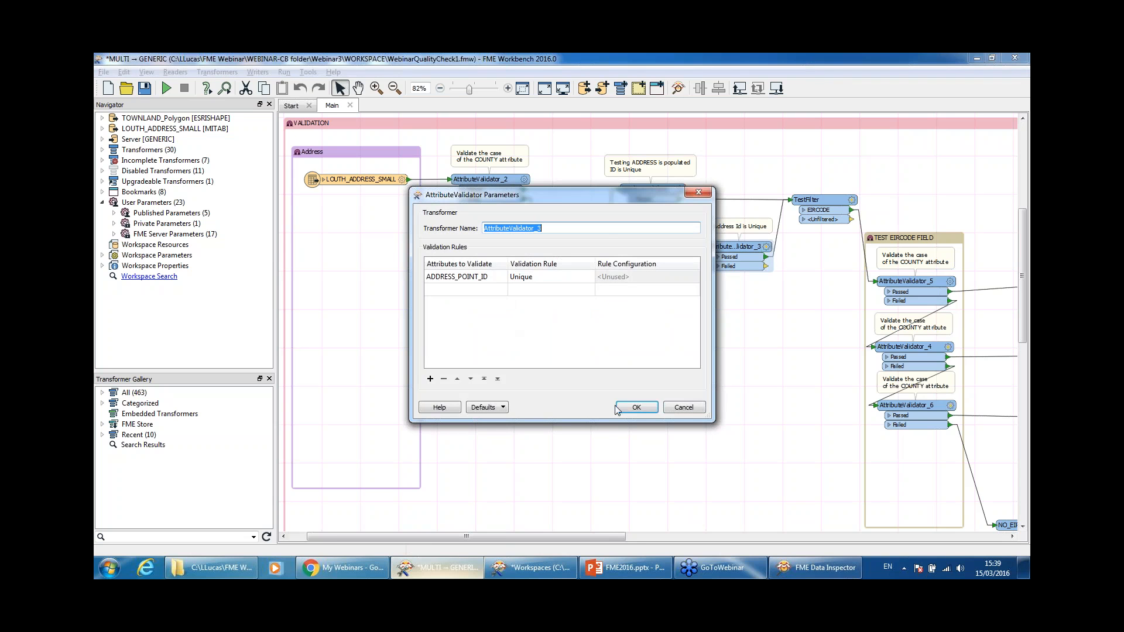
pyautogui.click(684, 409)
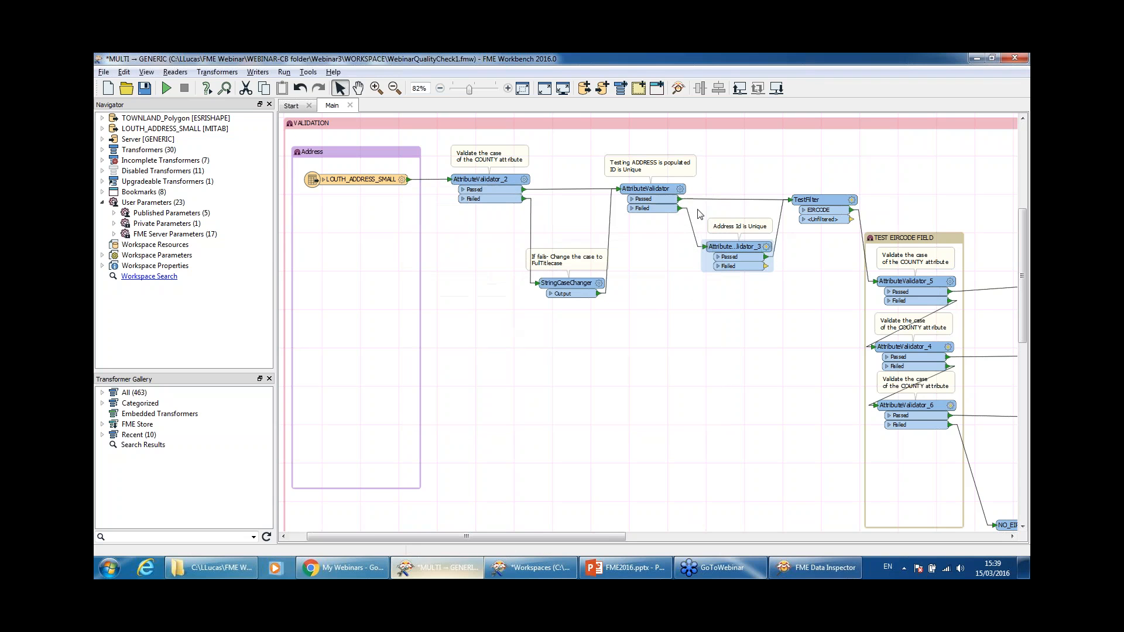
pyautogui.moveTo(827, 200); pyautogui.dragTo(828, 183)
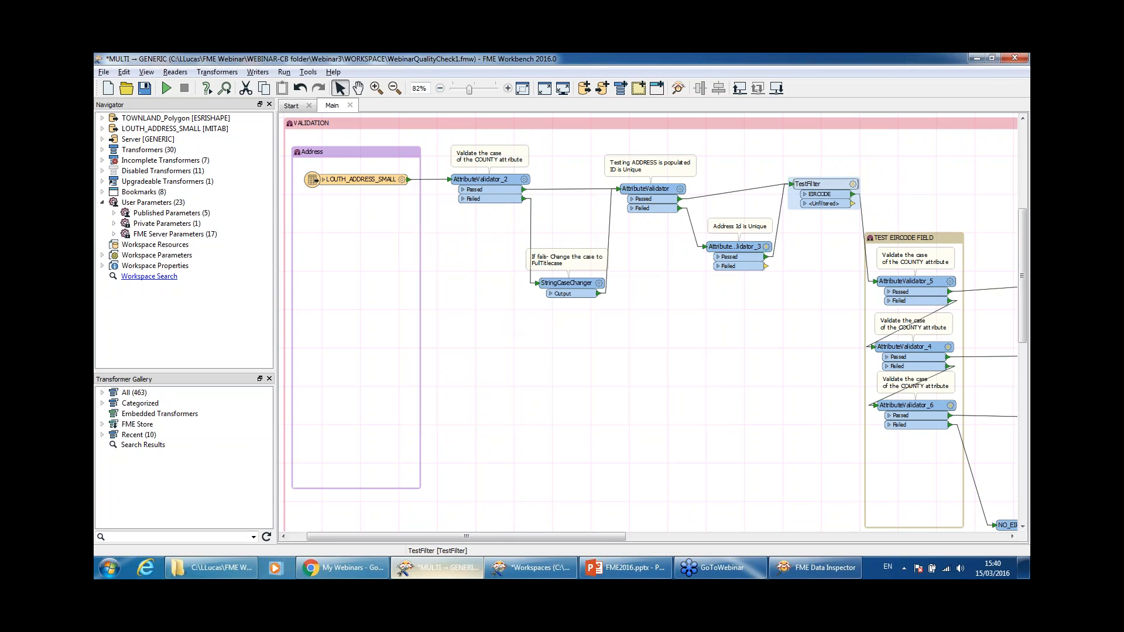
# Step: Inspect LOUTH_ADDRESS_SMALL in Data Inspector, enlarge the table, view records 1 and 3, then close it
pyautogui.rightClick(346, 179)
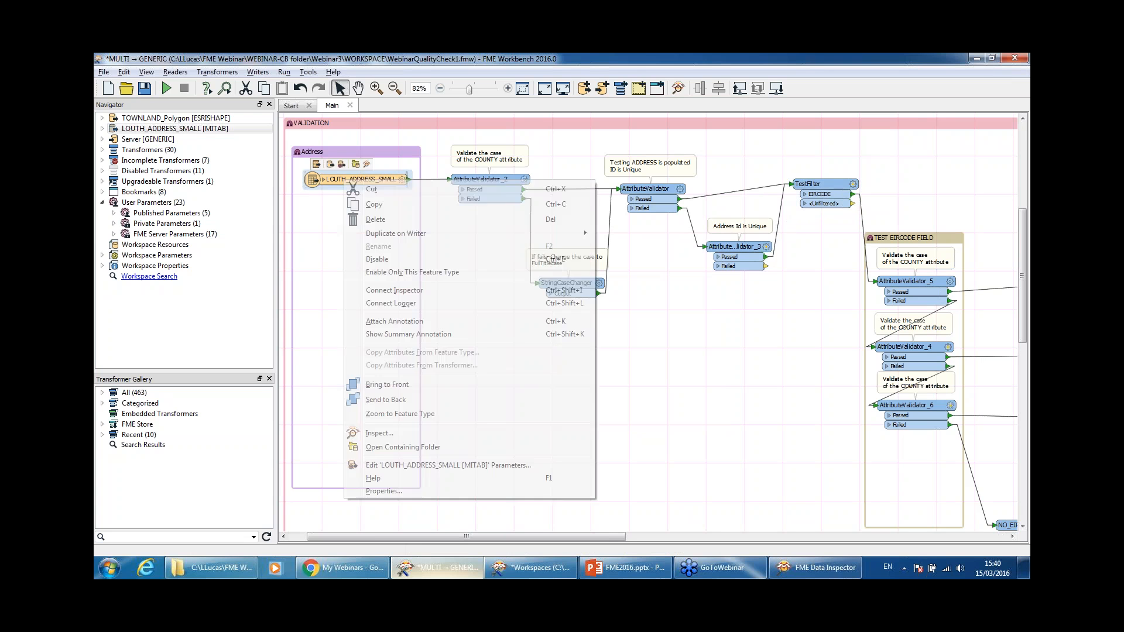
pyautogui.click(392, 433)
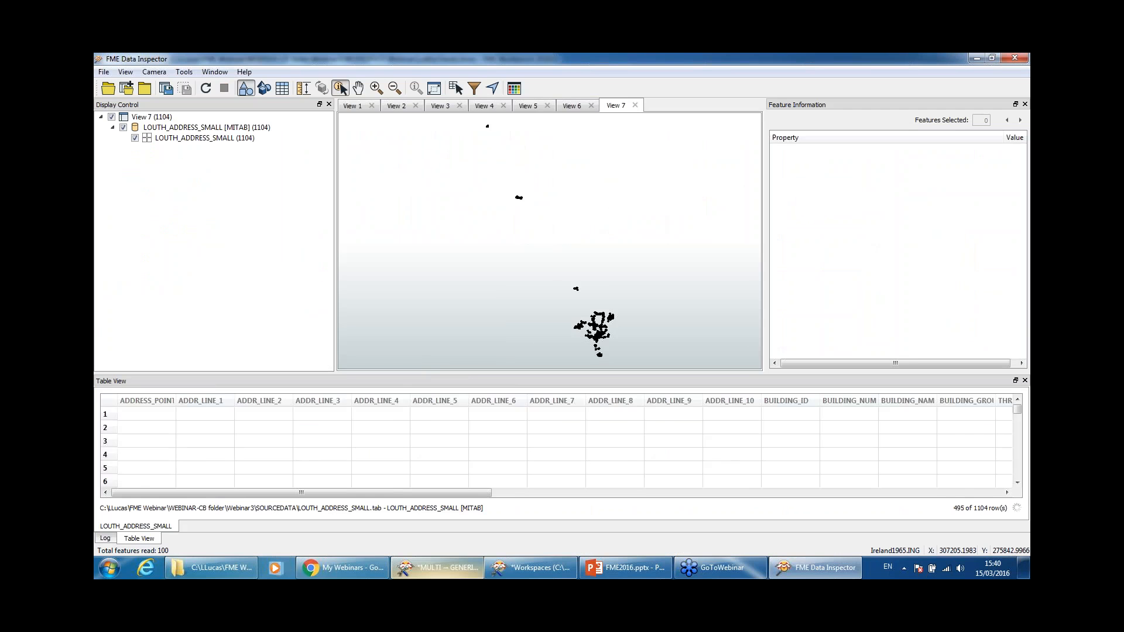
pyautogui.moveTo(543, 350); pyautogui.dragTo(544, 284)
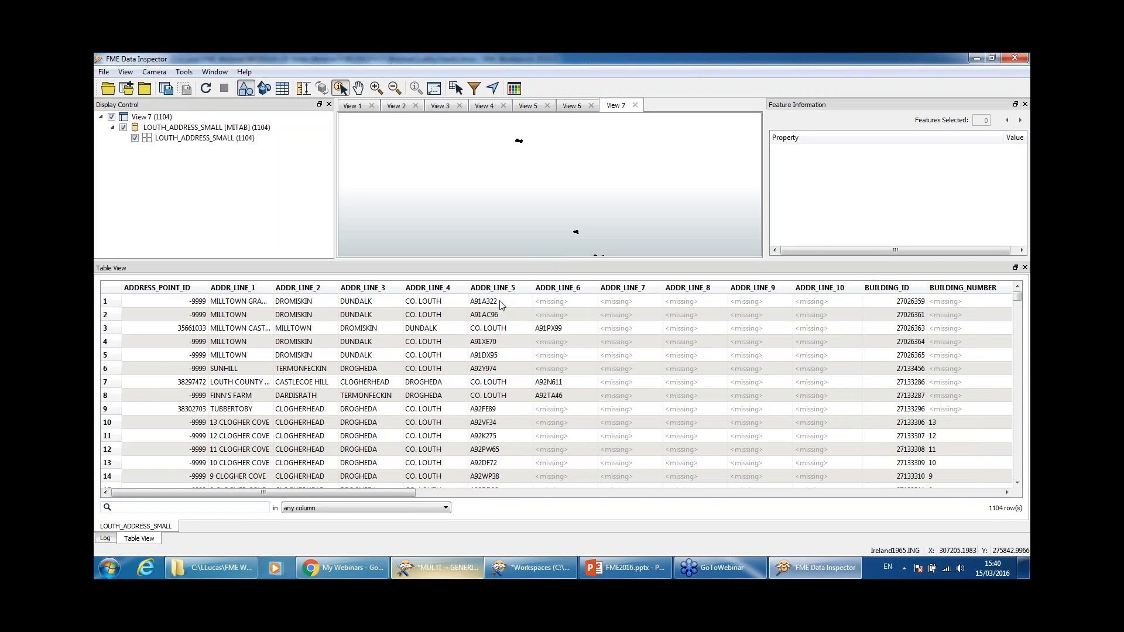
pyautogui.click(499, 301)
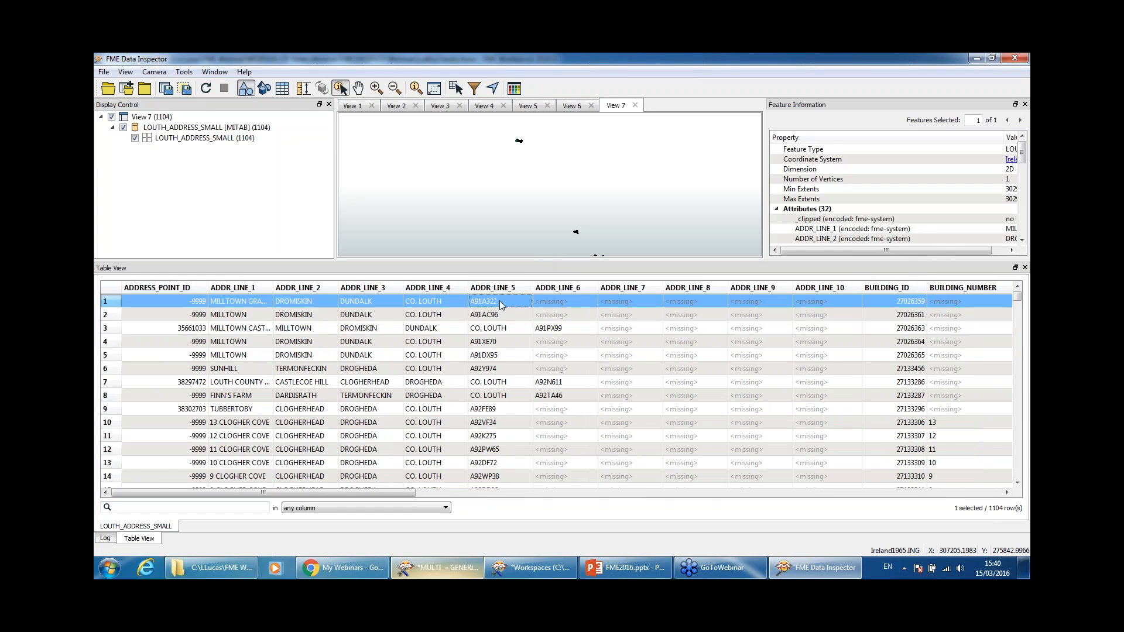
pyautogui.click(556, 332)
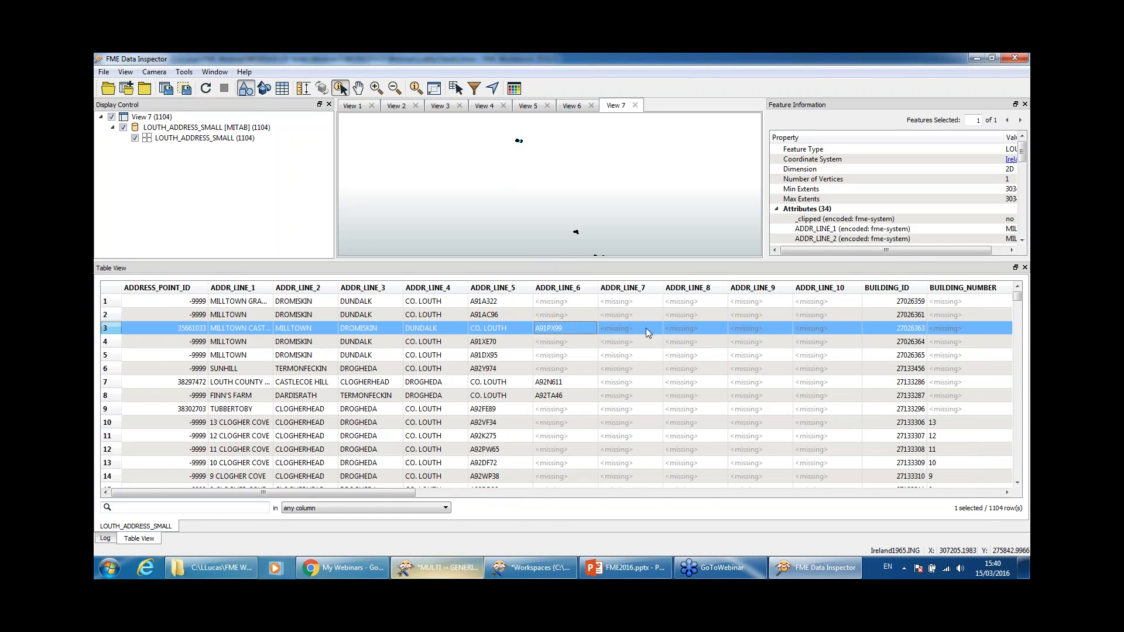
pyautogui.click(1015, 60)
pyautogui.click(853, 184)
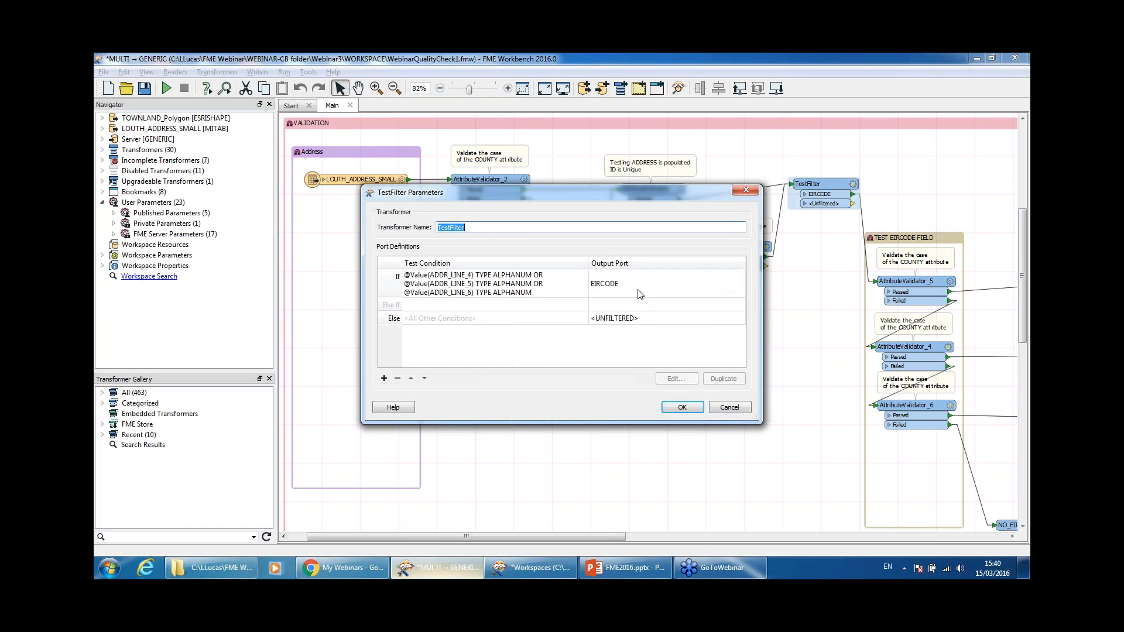
pyautogui.click(701, 411)
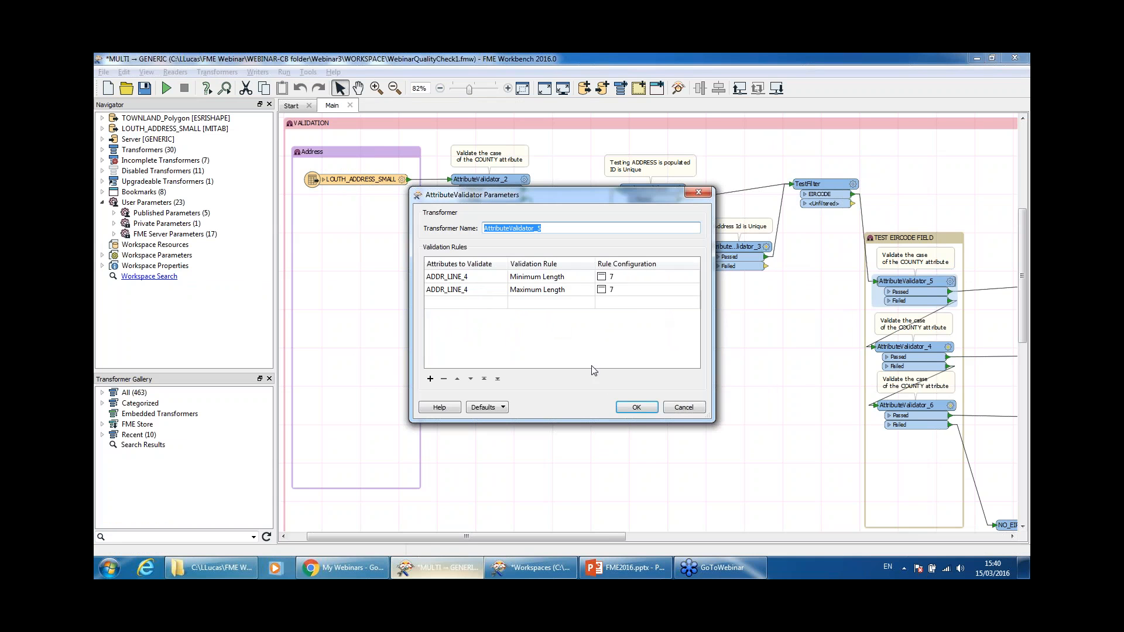
pyautogui.click(635, 409)
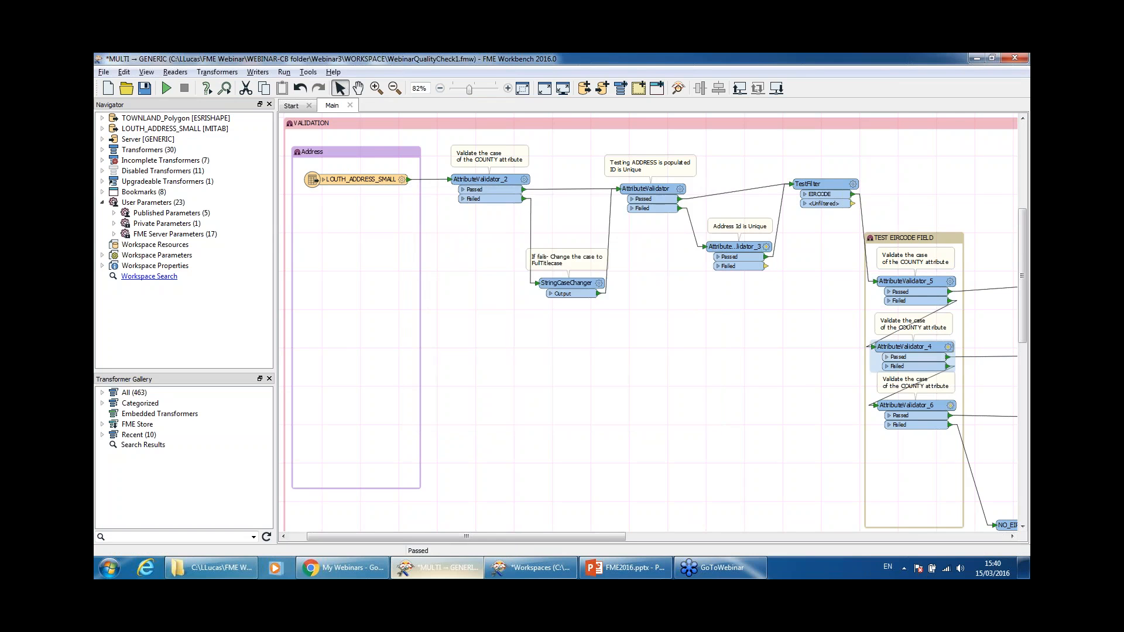
pyautogui.doubleClick(923, 361)
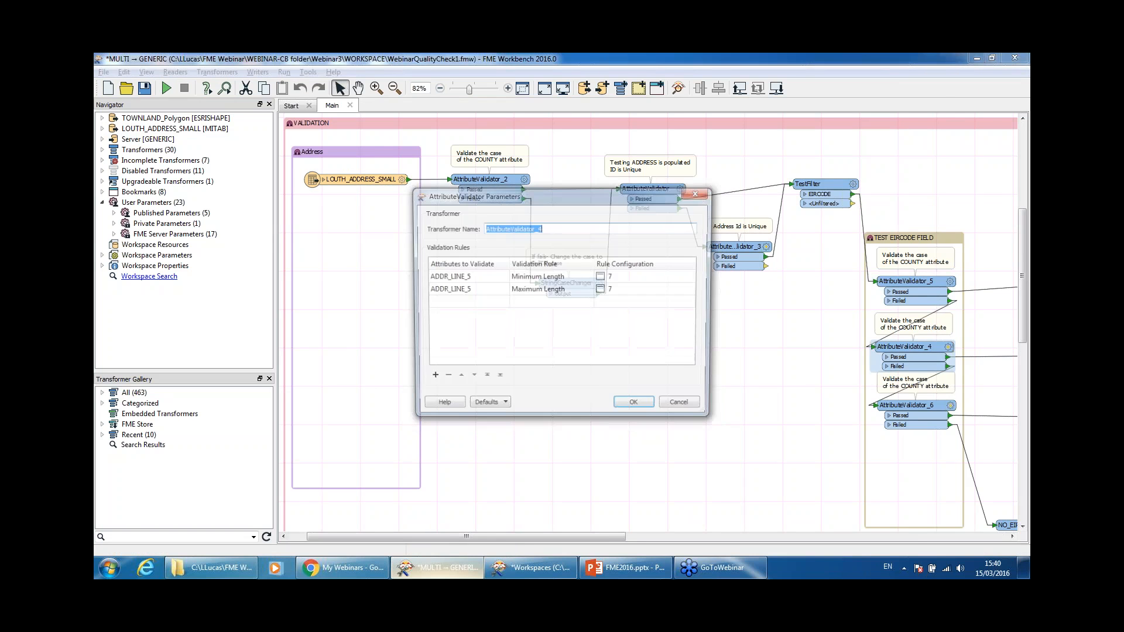
pyautogui.click(681, 407)
pyautogui.doubleClick(904, 406)
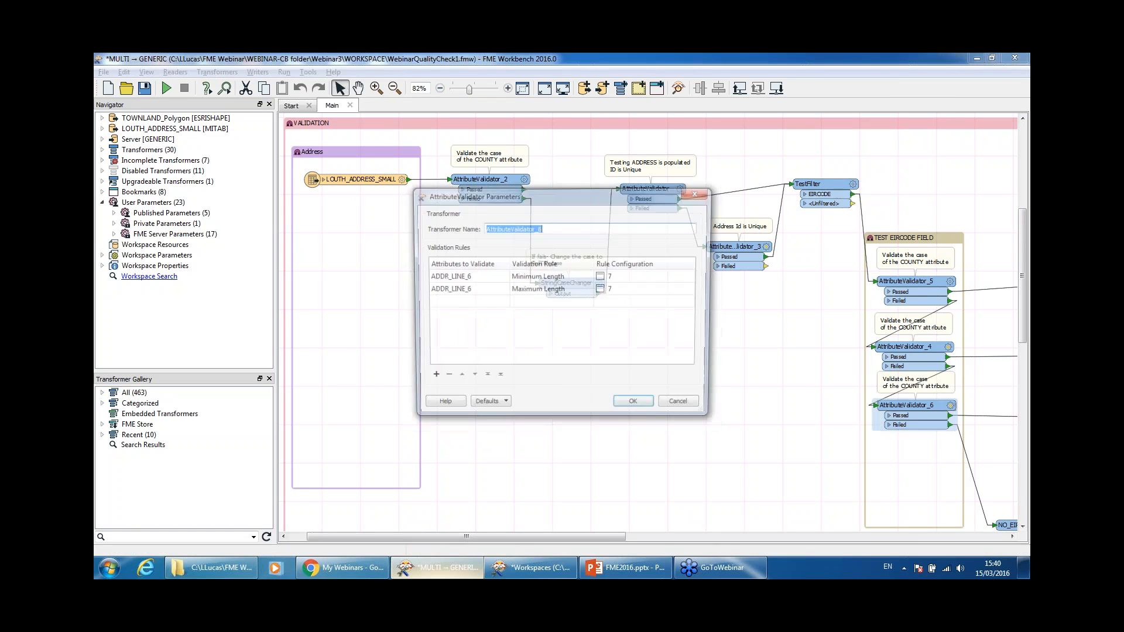
pyautogui.click(683, 407)
pyautogui.moveTo(617, 535); pyautogui.dragTo(718, 535)
# Step: Shorten the TEST EIRCODE FIELD bookmark and move the NO_EIRCODE-_REPORT inspector up and right
pyautogui.scroll(-1, 702, 445)
pyautogui.moveTo(708, 467); pyautogui.dragTo(708, 385)
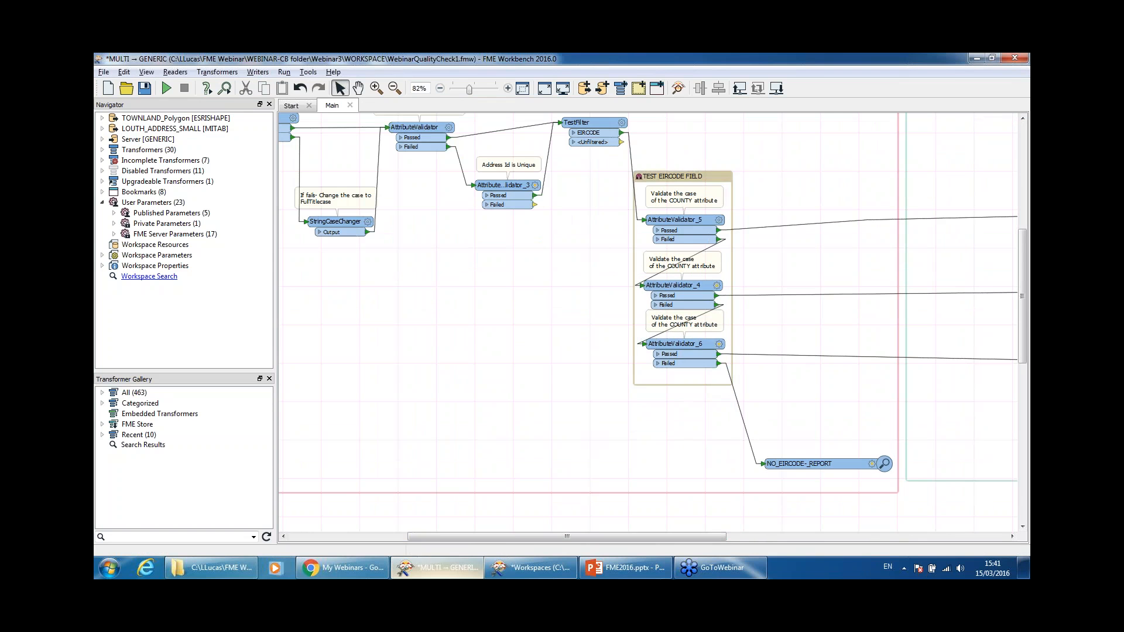
pyautogui.moveTo(714, 540); pyautogui.dragTo(801, 539)
pyautogui.moveTo(624, 466); pyautogui.dragTo(666, 463)
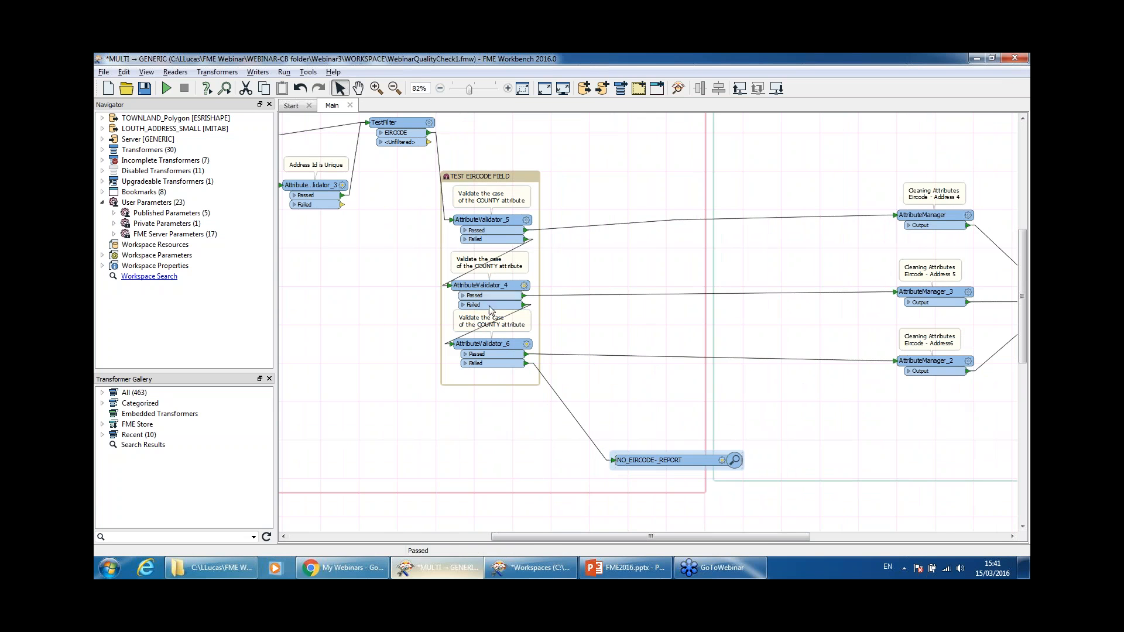
pyautogui.moveTo(667, 462); pyautogui.dragTo(710, 457)
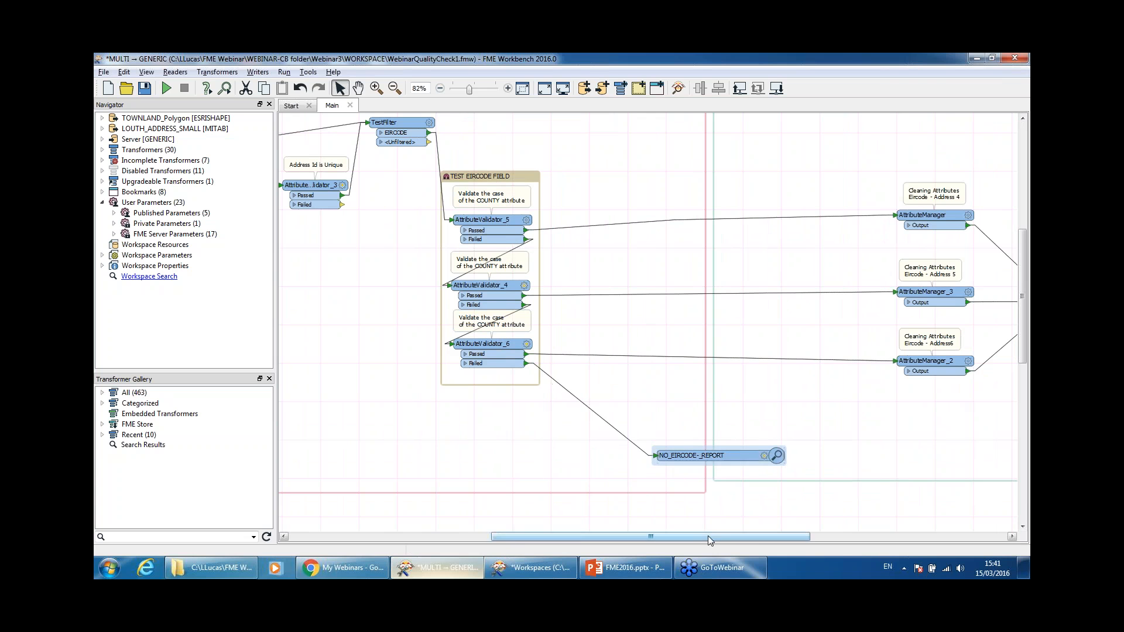
# Step: Review AttributeValidator_5 without changes and open the Address 4 AttributeManager's parameters
pyautogui.moveTo(710, 536); pyautogui.dragTo(815, 525)
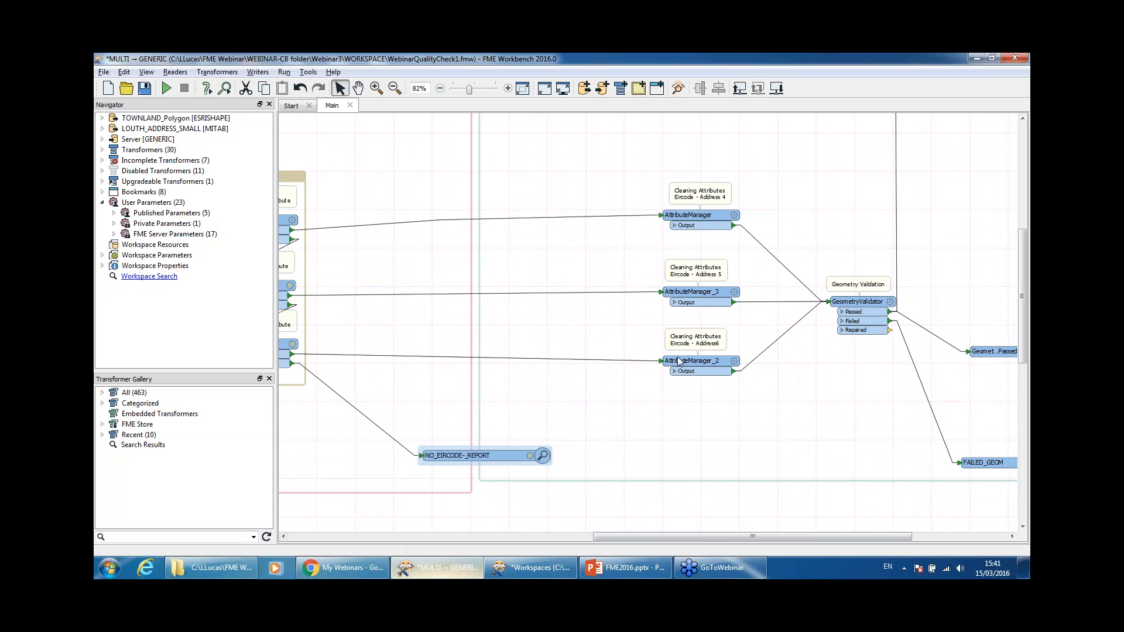
pyautogui.moveTo(714, 538); pyautogui.dragTo(634, 543)
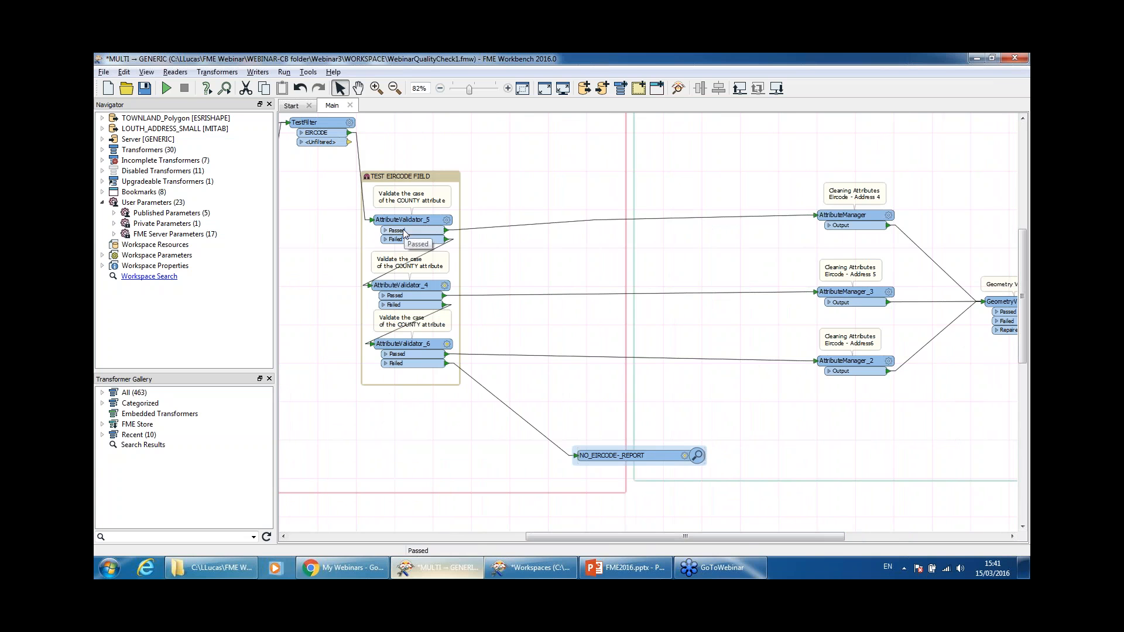
pyautogui.doubleClick(404, 223)
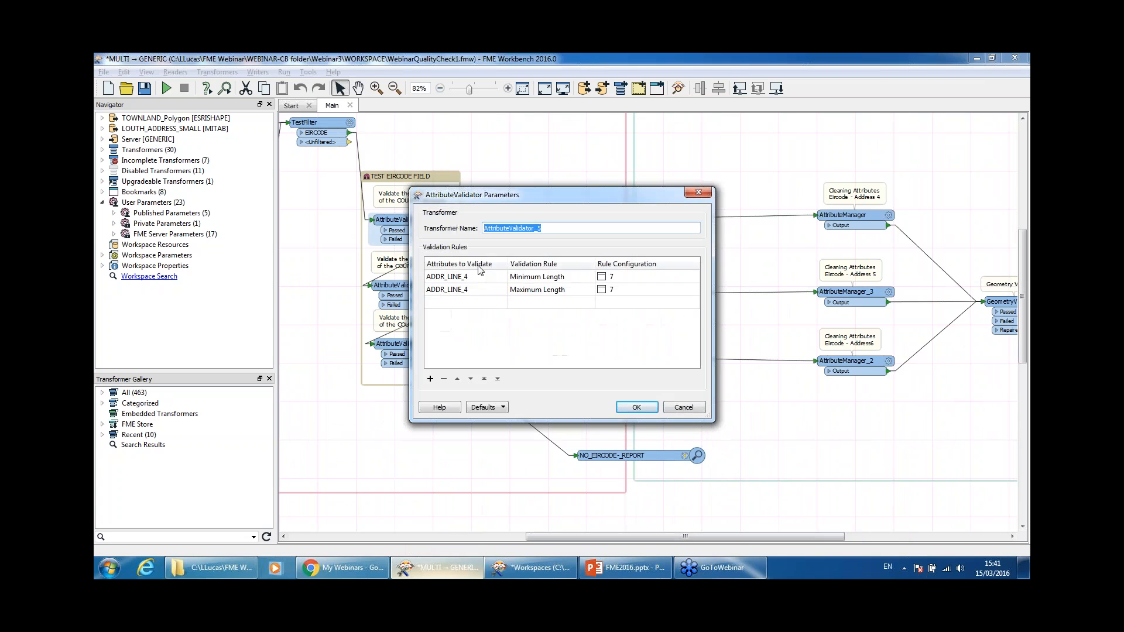
pyautogui.click(681, 407)
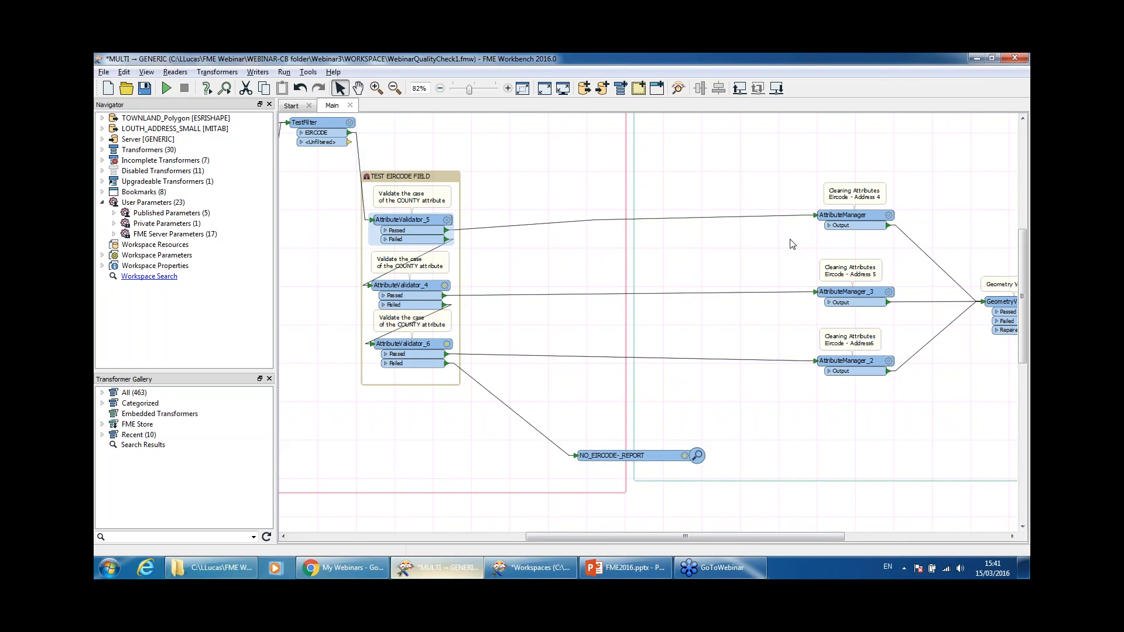
pyautogui.click(852, 216)
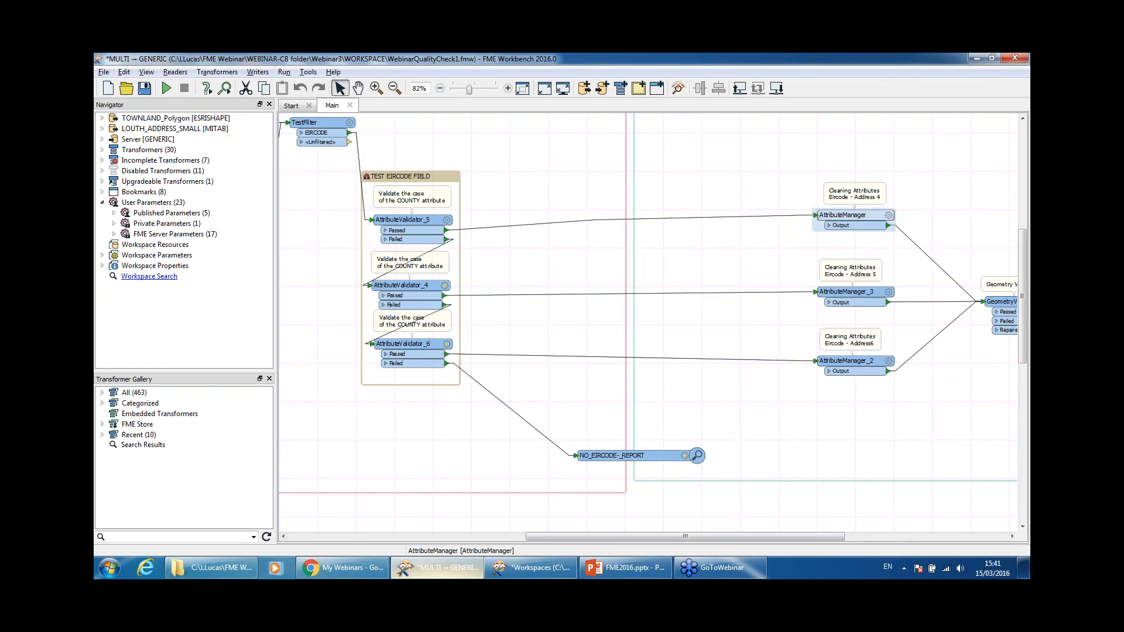
pyautogui.doubleClick(851, 215)
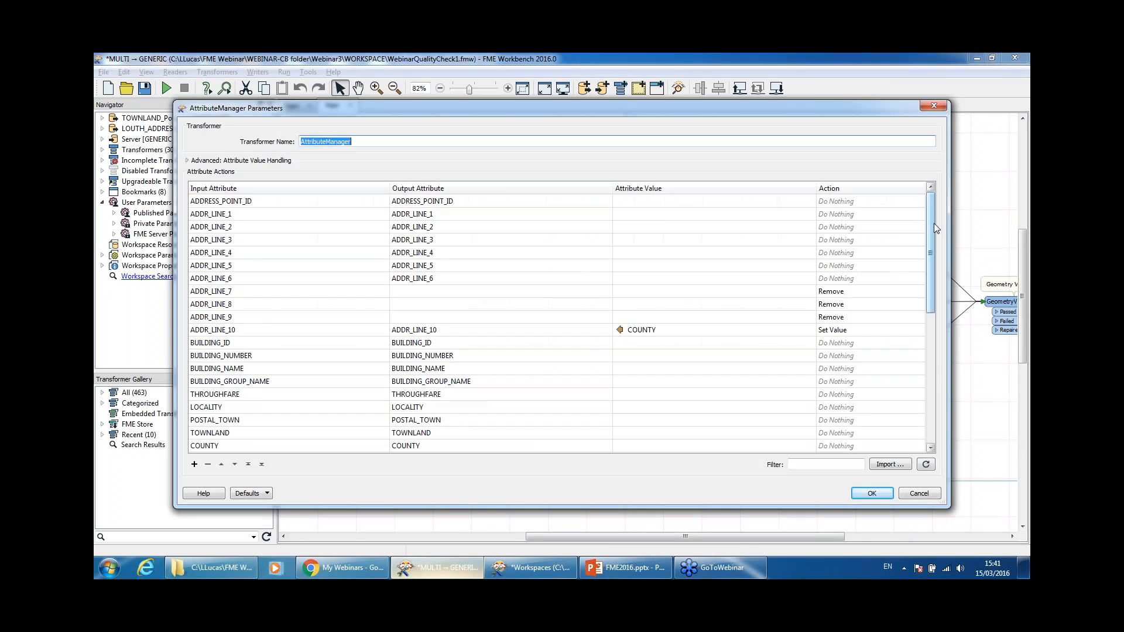
# Step: Check that ADDR_LINE_7's action stays Remove in the AttributeManager
pyautogui.moveTo(933, 223); pyautogui.dragTo(933, 195)
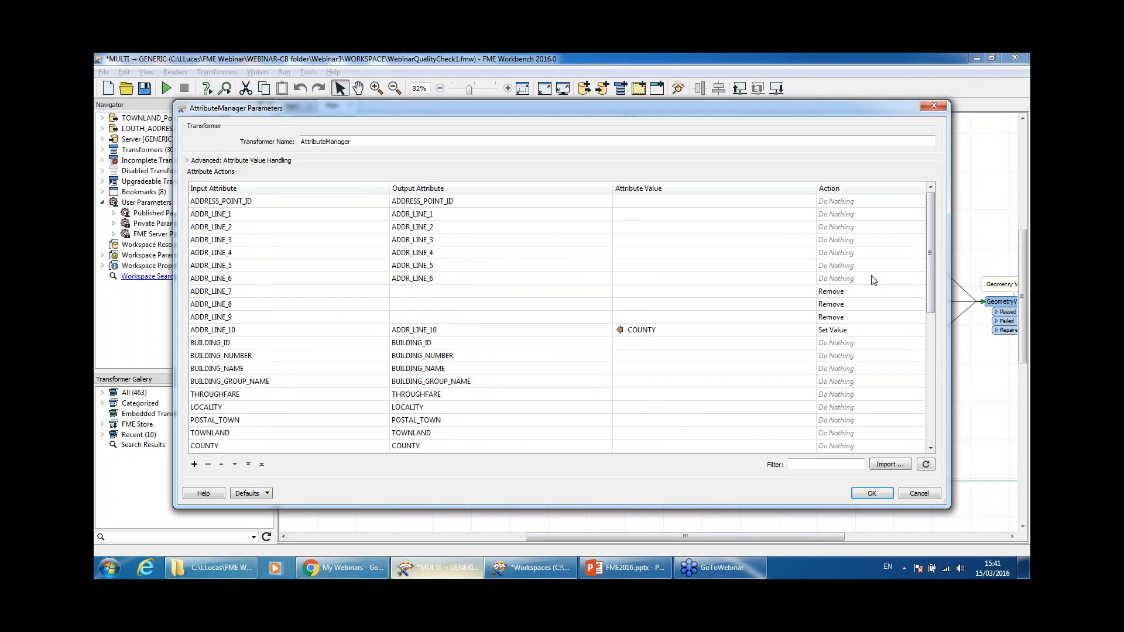
pyautogui.click(867, 292)
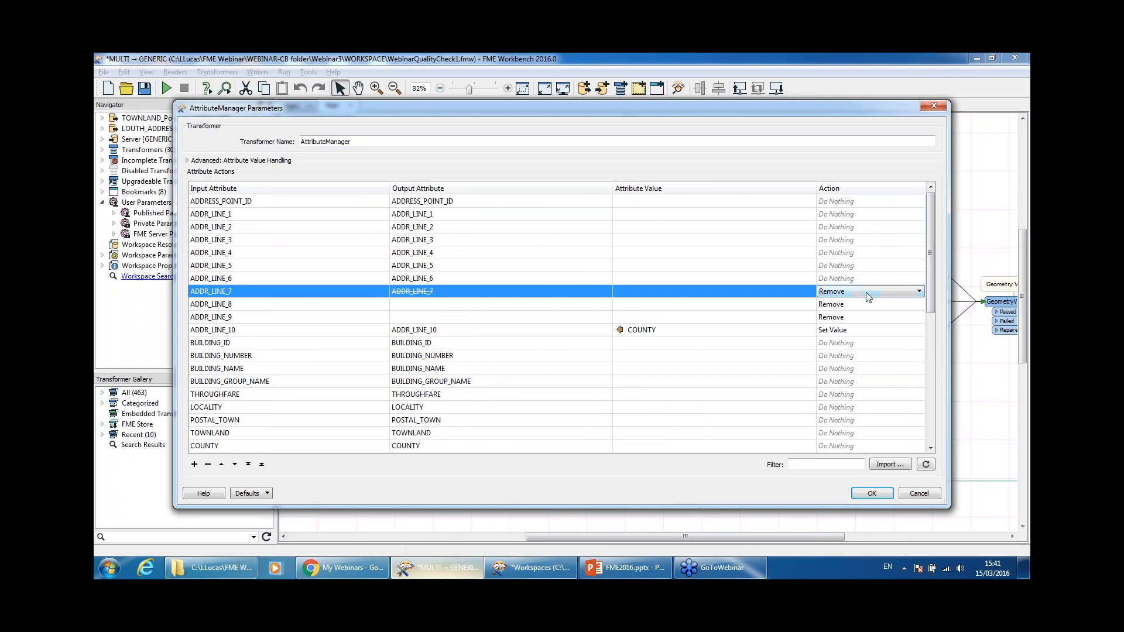
pyautogui.click(867, 292)
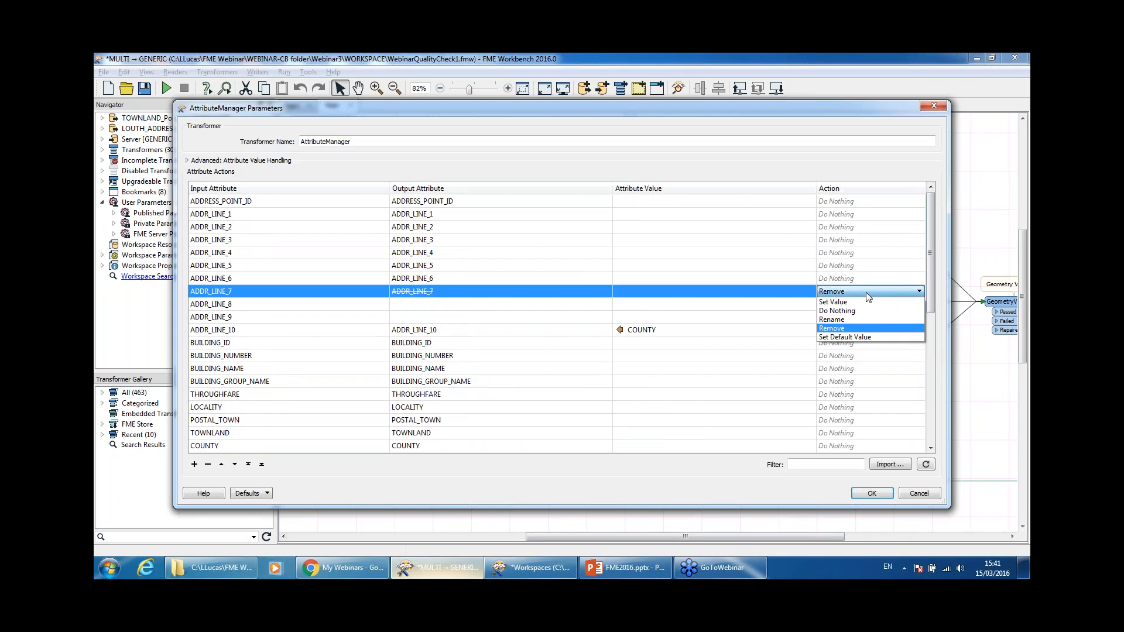
pyautogui.click(866, 292)
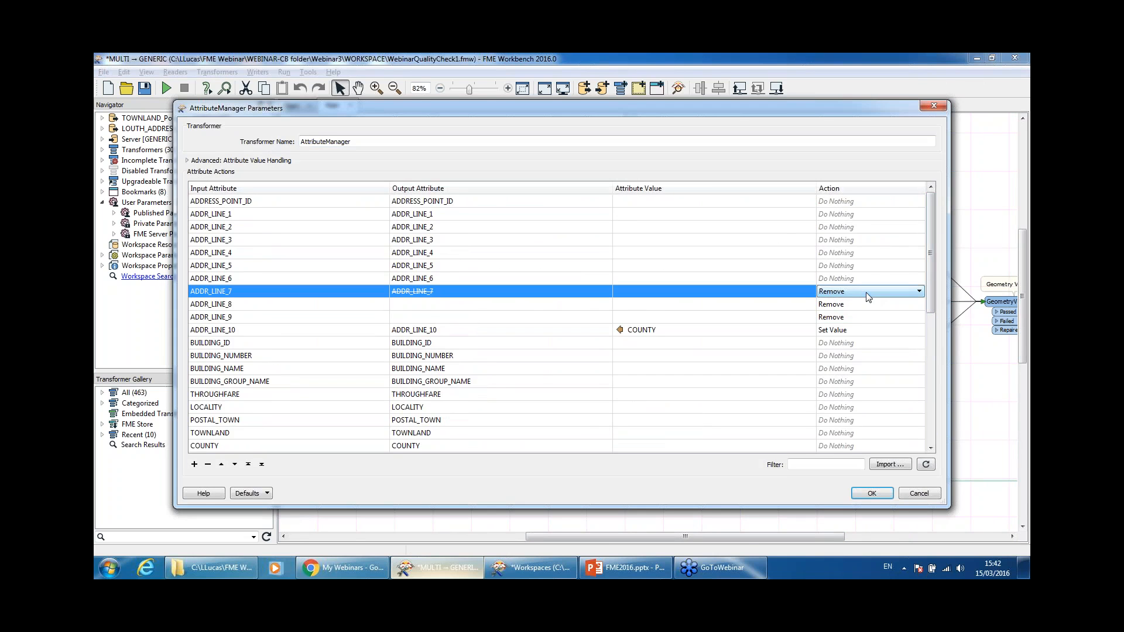
pyautogui.click(932, 272)
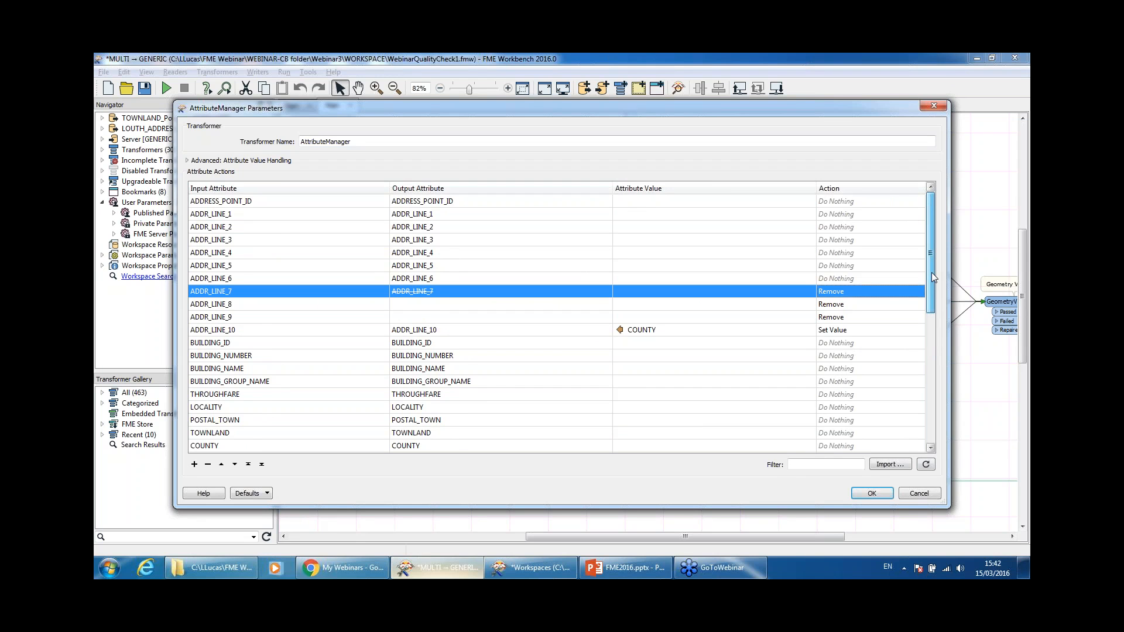
pyautogui.moveTo(933, 273); pyautogui.dragTo(926, 300)
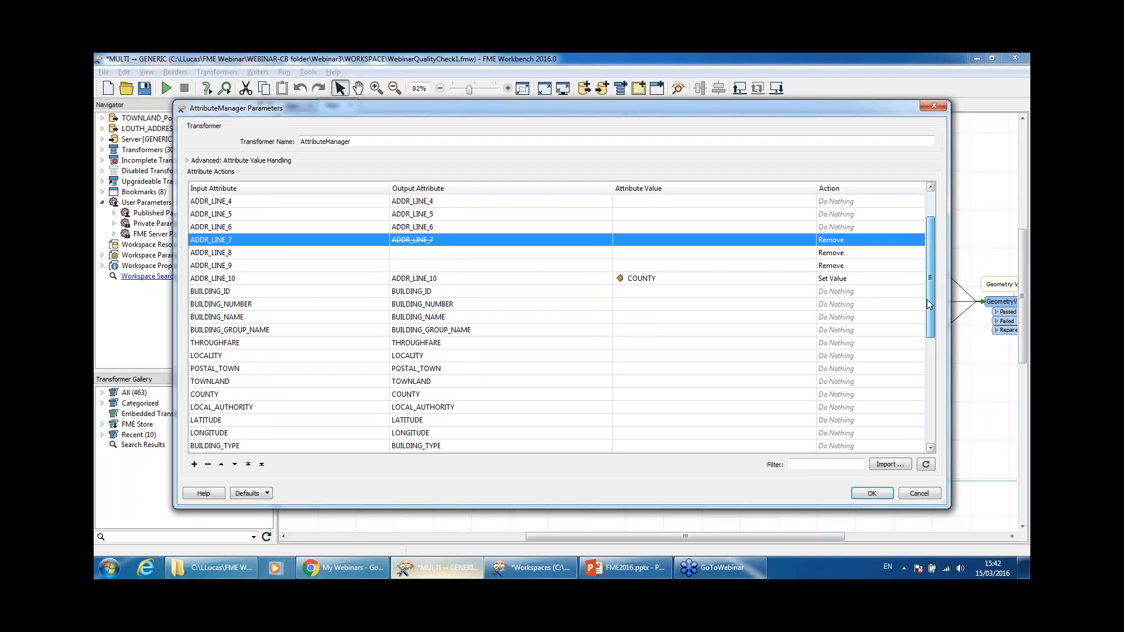
# Step: Review ADDR_LINE_10's Set Value action, keeping its value from COUNTY
pyautogui.click(445, 280)
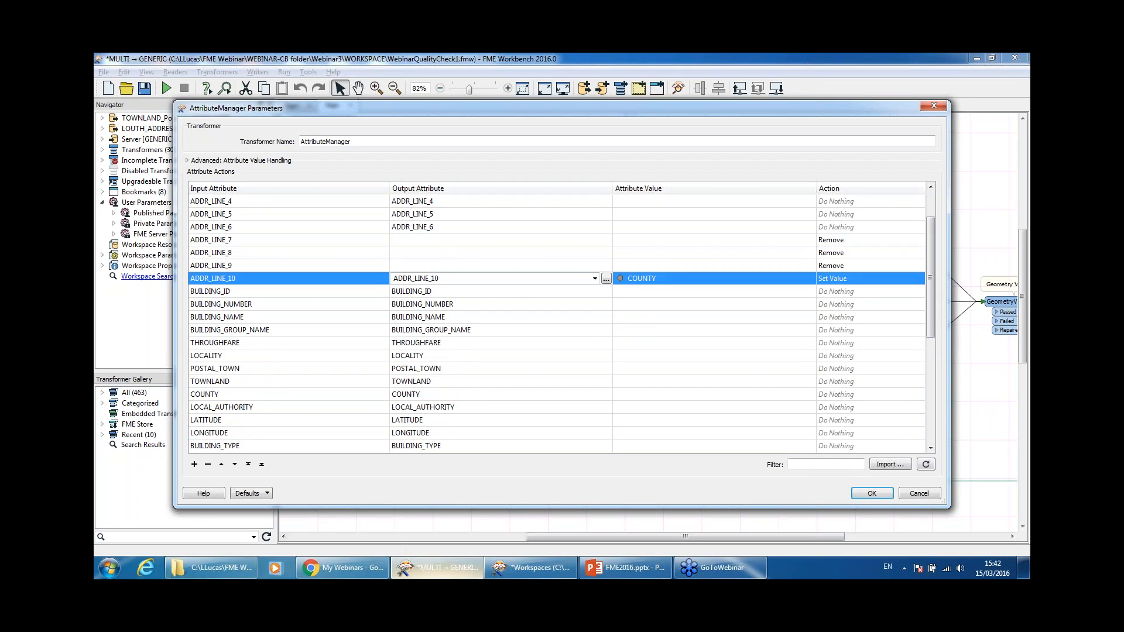
pyautogui.click(666, 281)
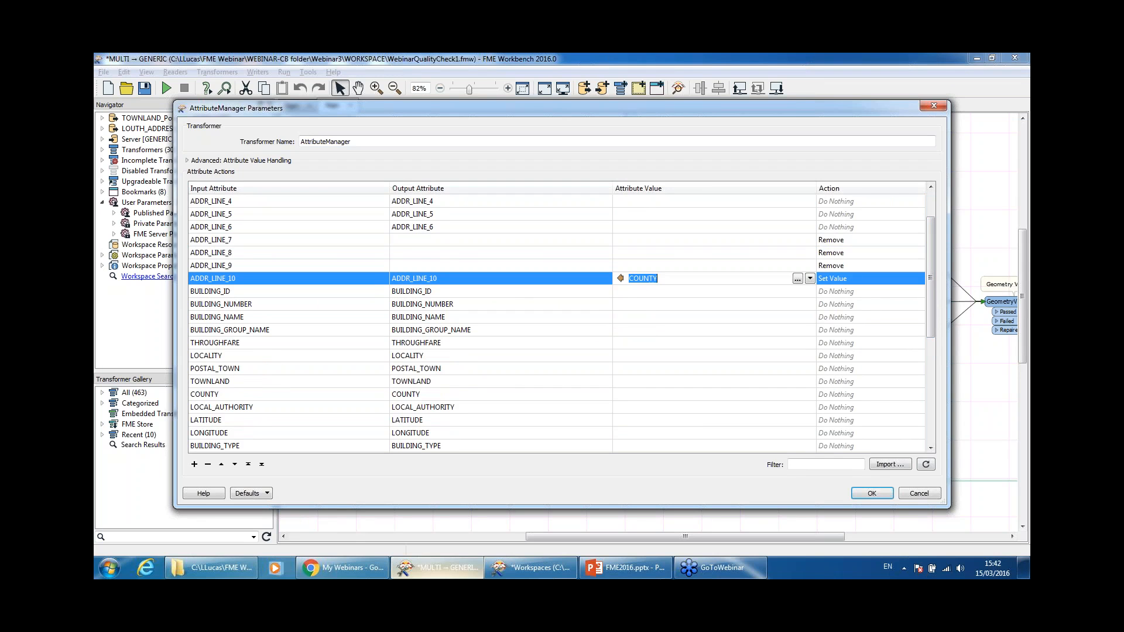
pyautogui.click(917, 281)
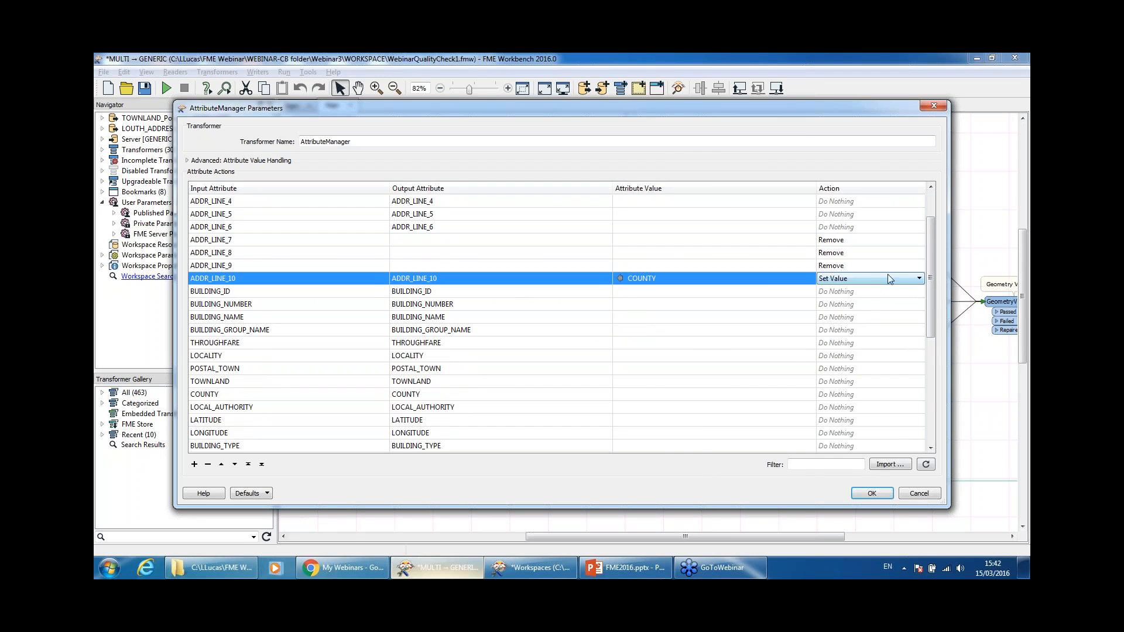
pyautogui.click(776, 281)
pyautogui.click(810, 278)
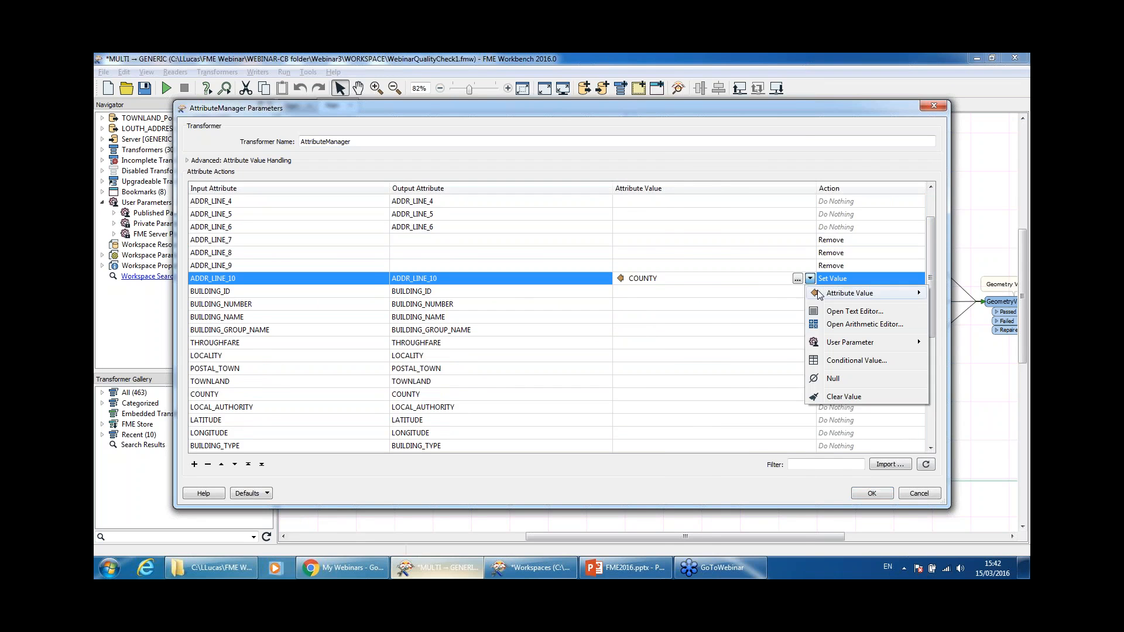
pyautogui.click(635, 304)
pyautogui.click(636, 304)
pyautogui.click(691, 279)
pyautogui.moveTo(933, 277); pyautogui.dragTo(933, 383)
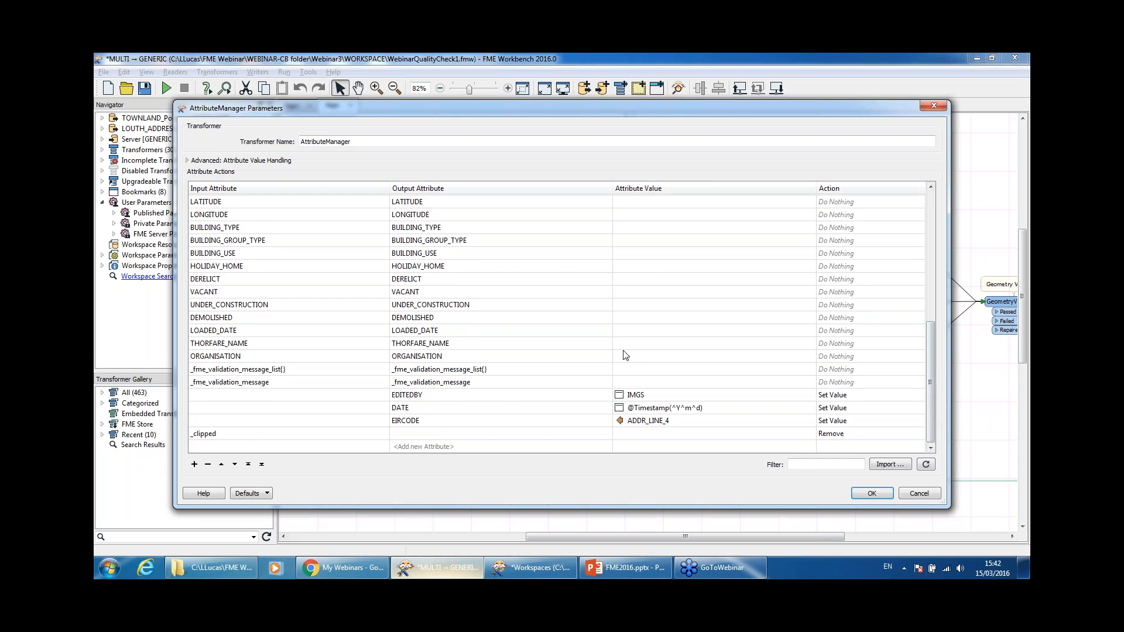
# Step: Check EDITEDBY is IMGS and open the DATE timestamp value in the String Editor
pyautogui.click(498, 396)
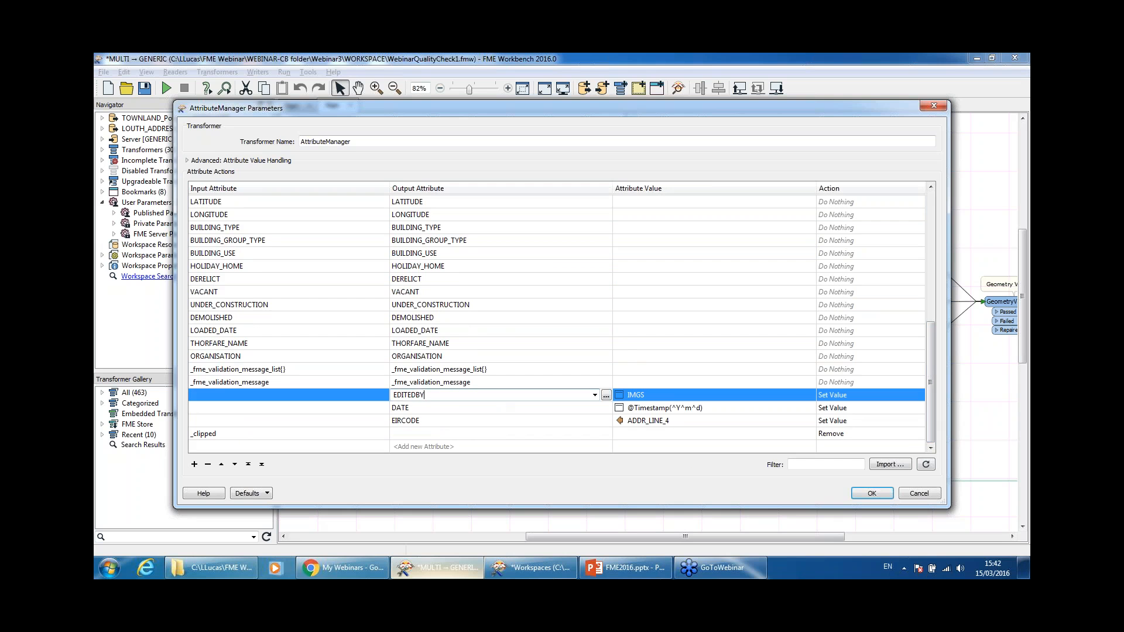
pyautogui.click(666, 394)
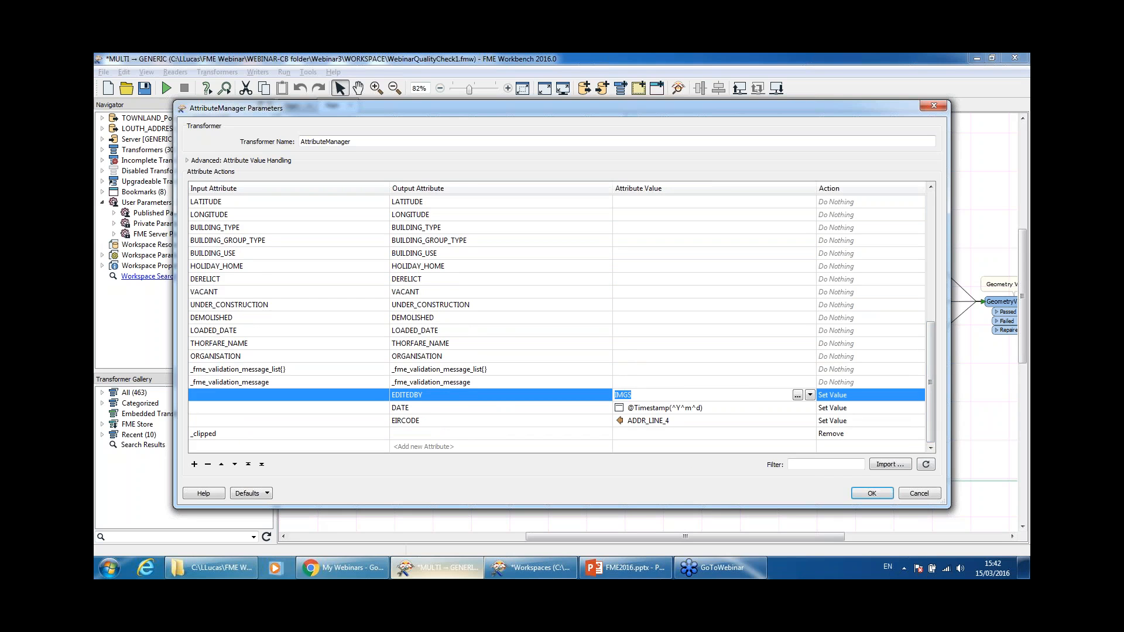
pyautogui.click(674, 396)
pyautogui.click(748, 410)
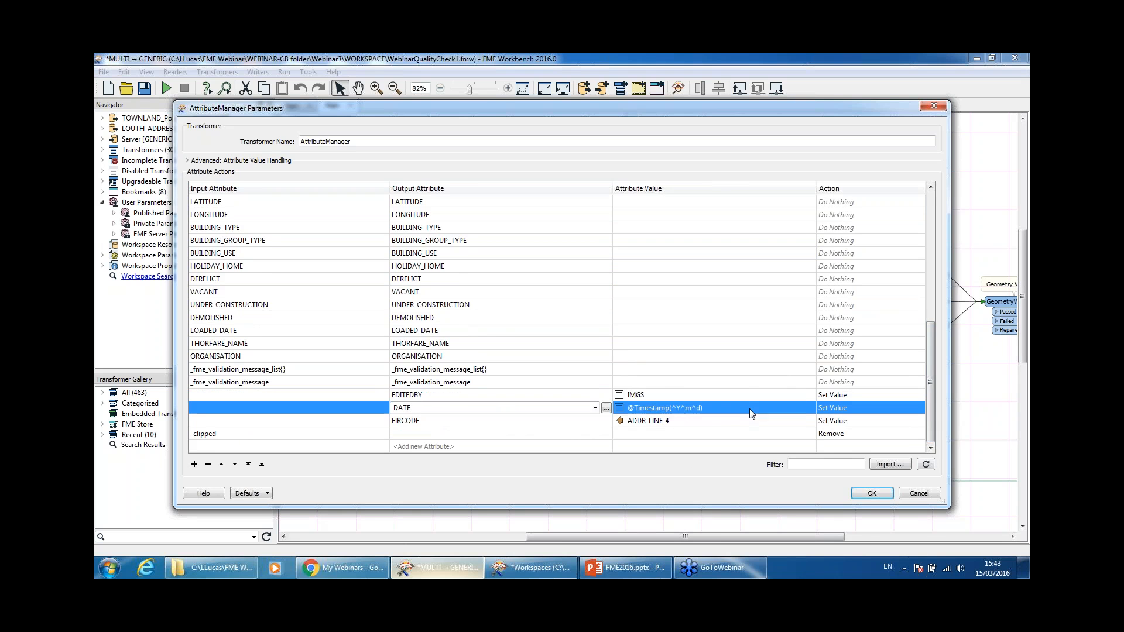
pyautogui.click(751, 410)
pyautogui.click(810, 408)
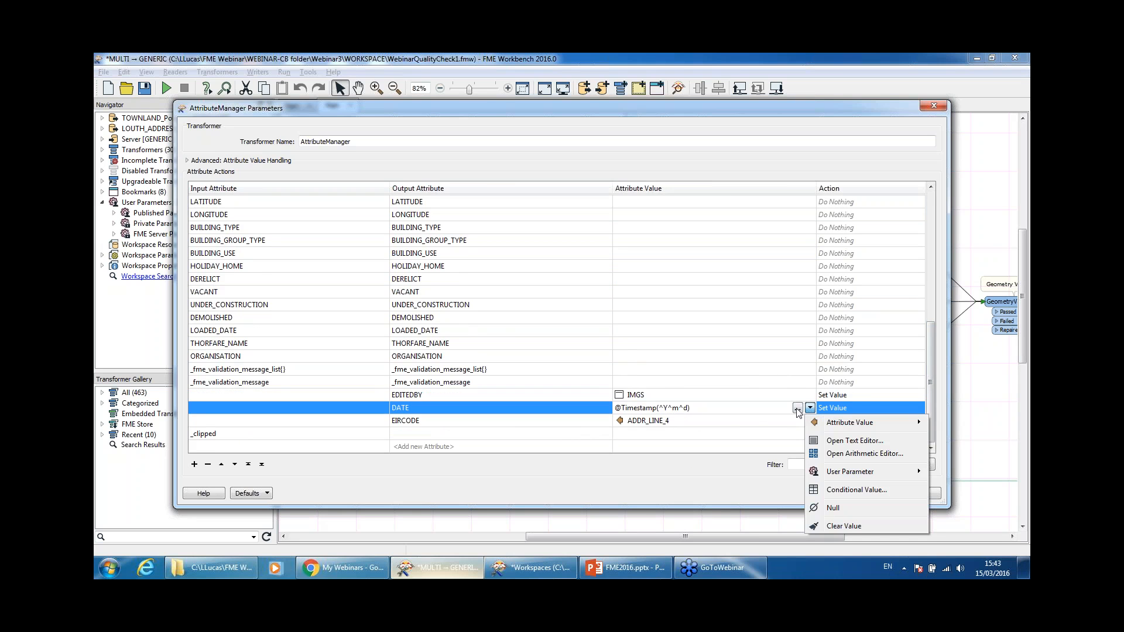
pyautogui.click(849, 440)
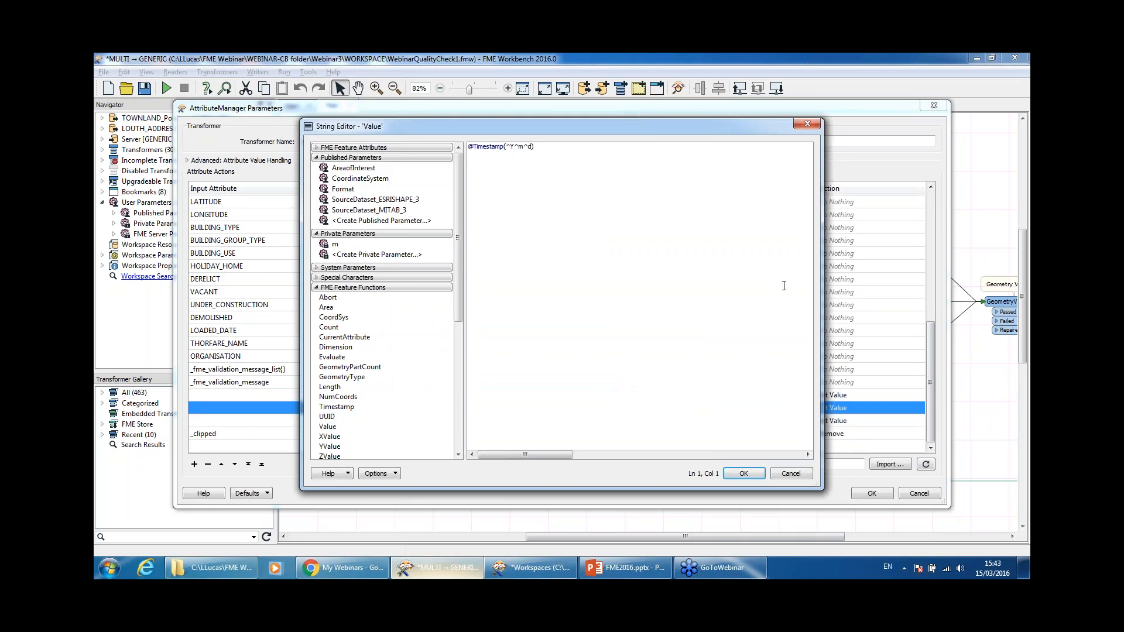
pyautogui.moveTo(462, 263); pyautogui.dragTo(458, 339)
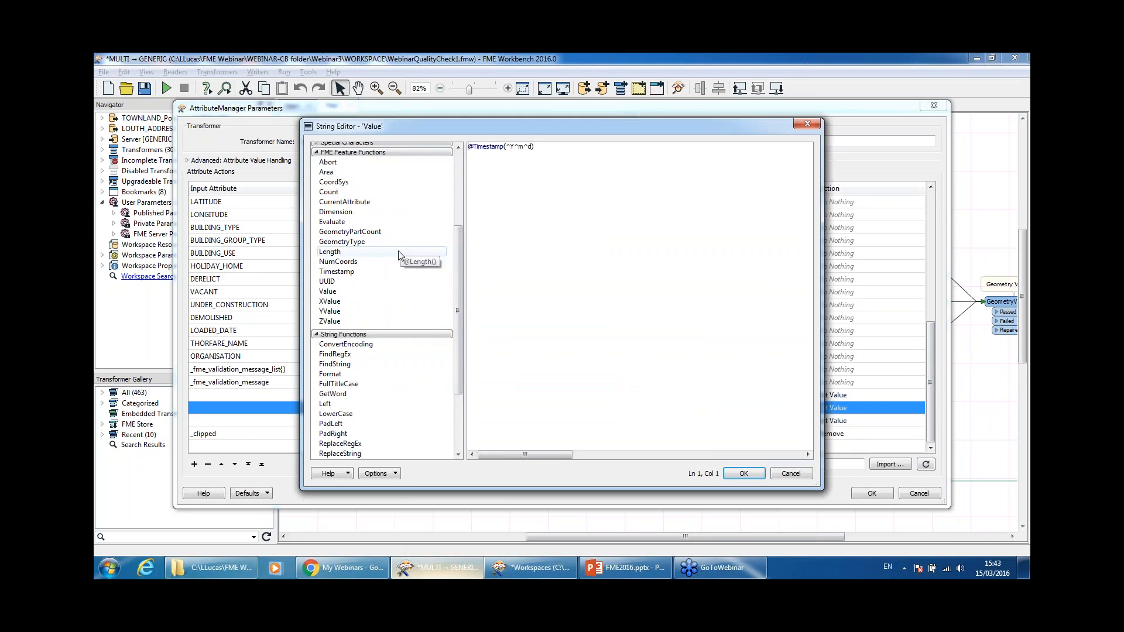
pyautogui.moveTo(459, 291); pyautogui.dragTo(459, 346)
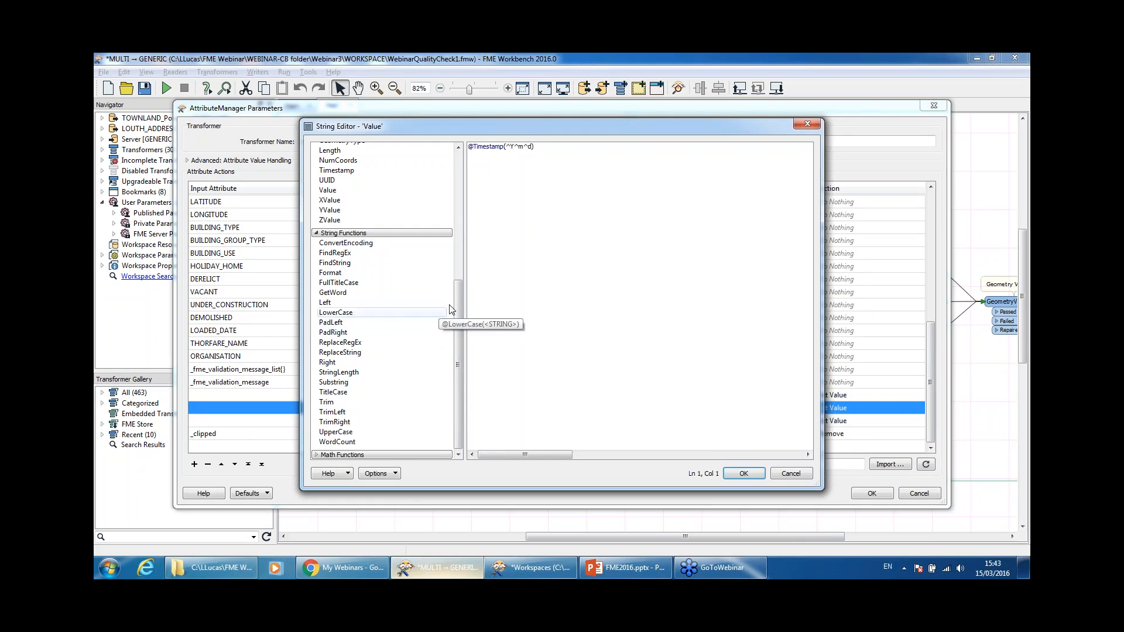
pyautogui.moveTo(457, 293); pyautogui.dragTo(459, 163)
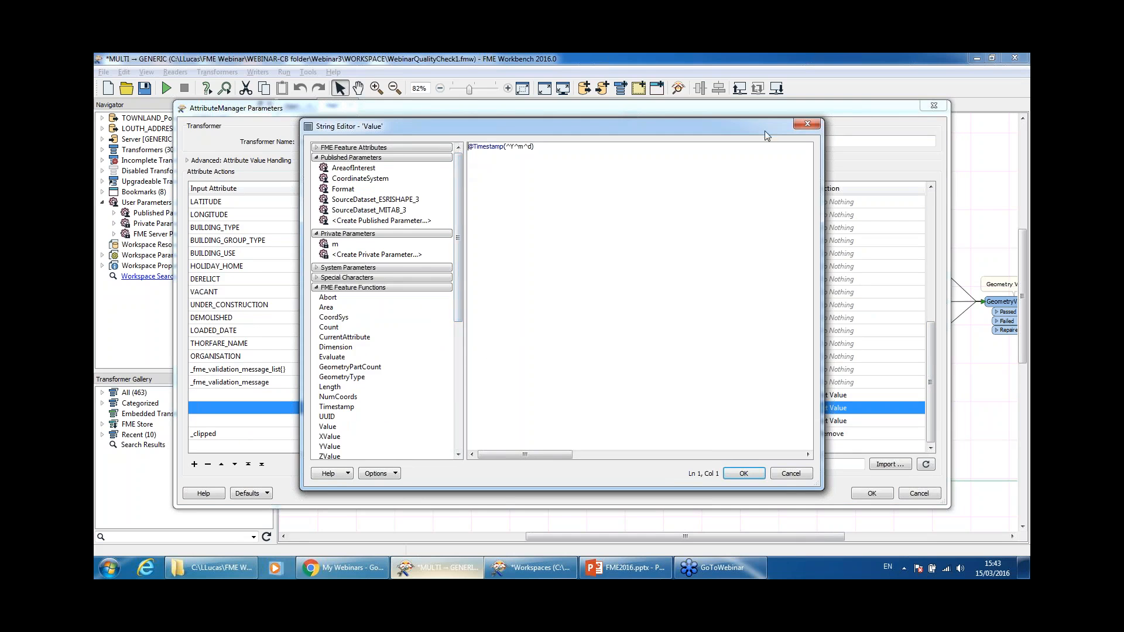
pyautogui.moveTo(761, 128); pyautogui.dragTo(729, 132)
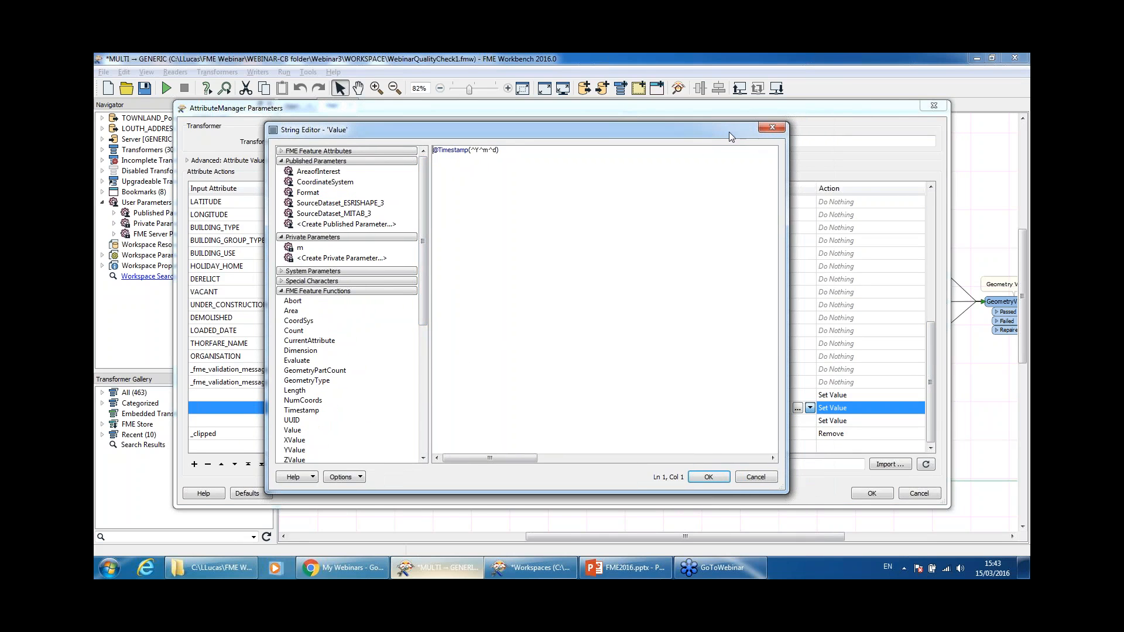
# Step: Close the String Editor, confirm EIRCODE comes from ADDR_LINE_4, and cancel the AttributeManager
pyautogui.click(756, 477)
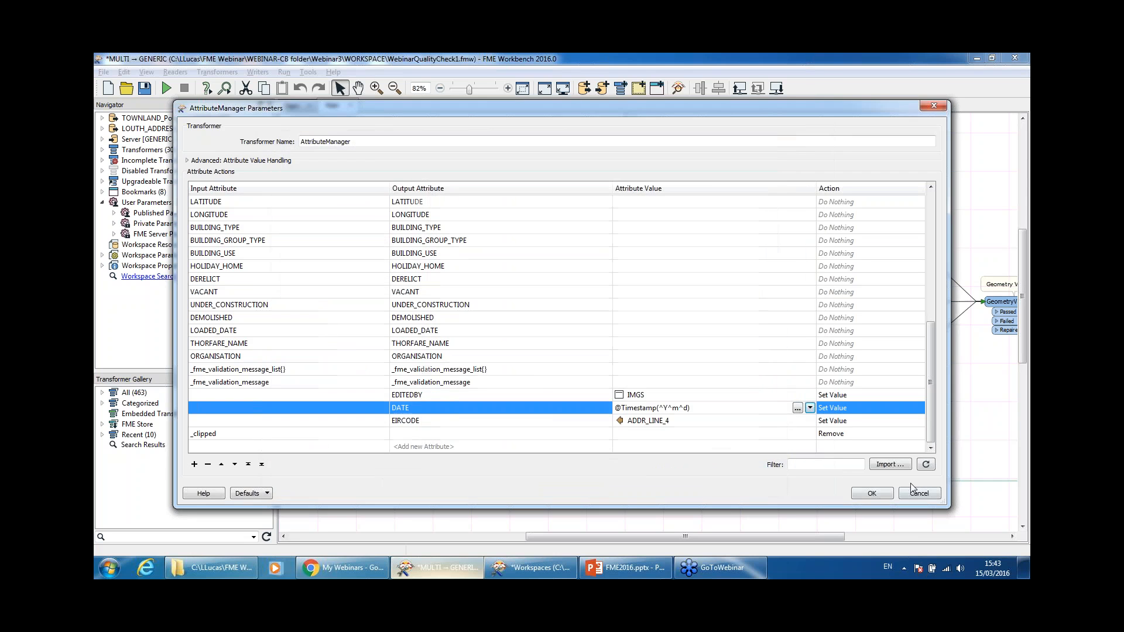
pyautogui.click(557, 422)
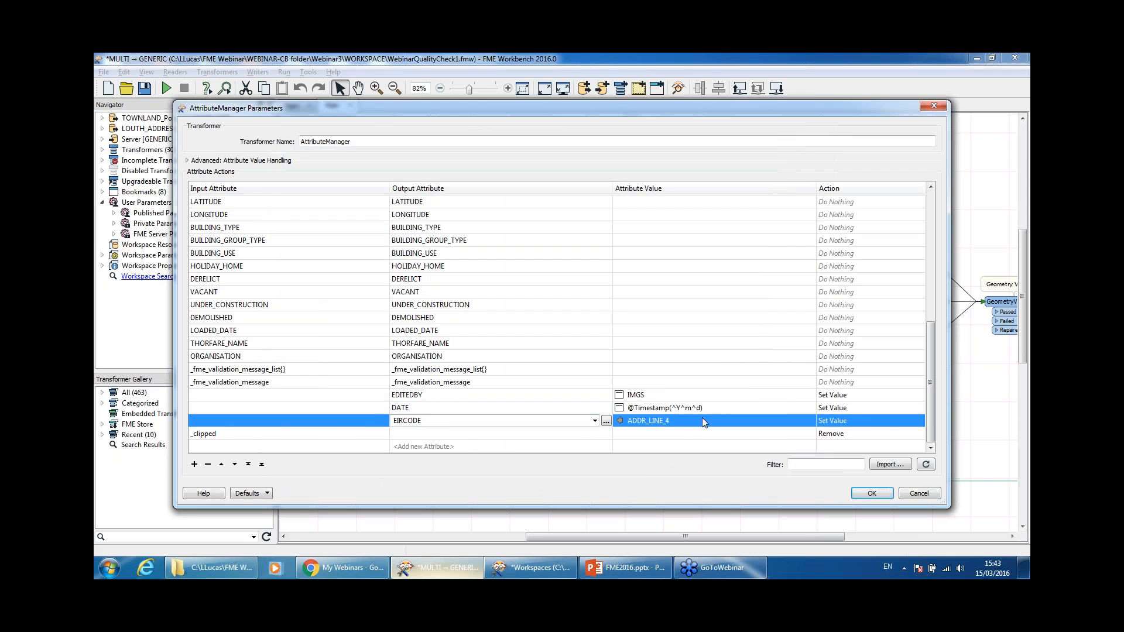
pyautogui.click(680, 424)
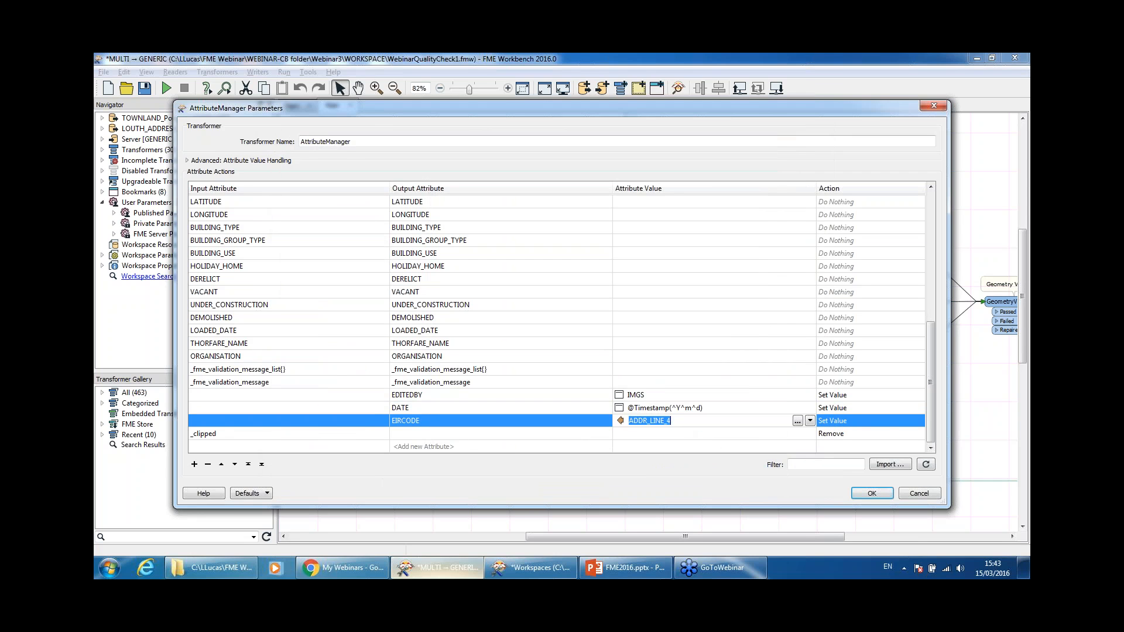
pyautogui.click(918, 494)
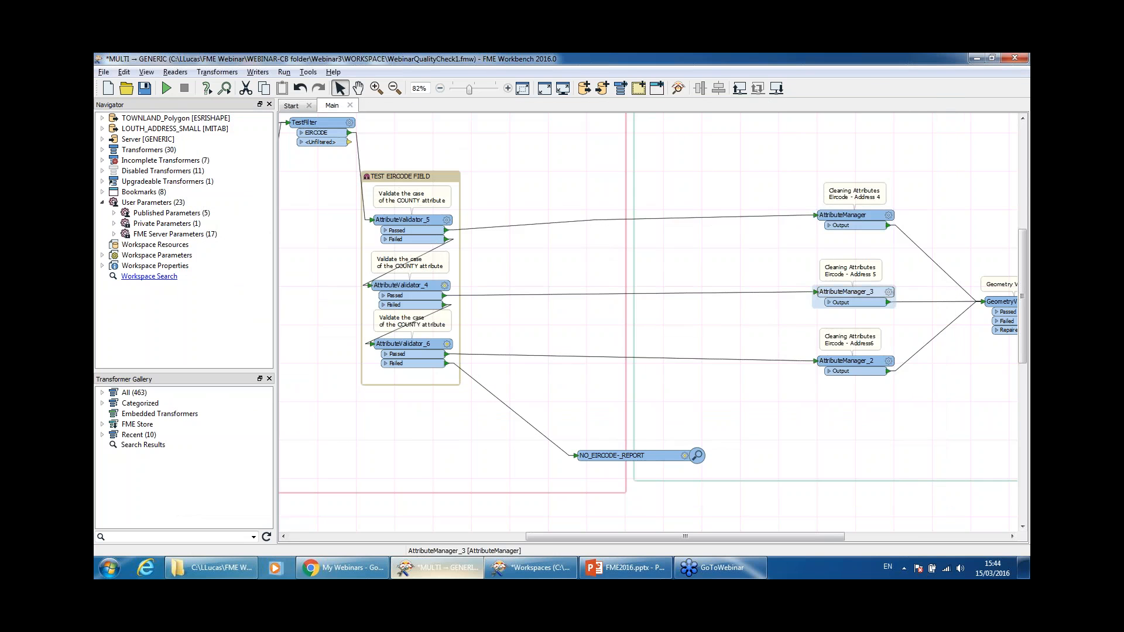
# Step: Review AttributeManager_3 and AttributeManager_2, then nudge the GeometryValidator slightly left
pyautogui.doubleClick(863, 289)
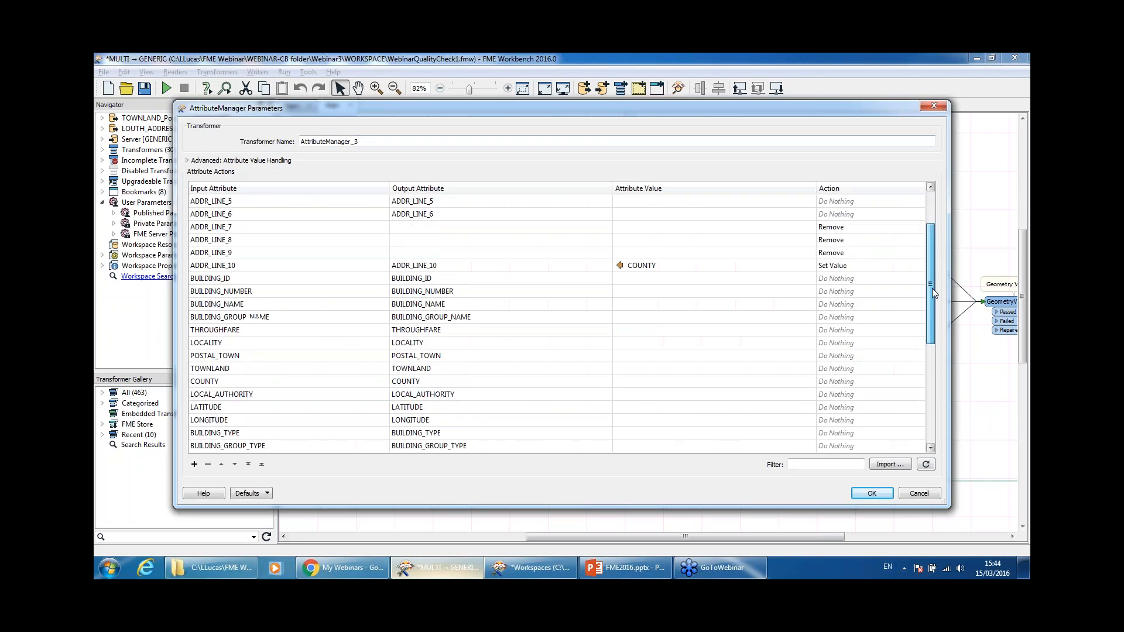
pyautogui.moveTo(929, 237); pyautogui.dragTo(928, 384)
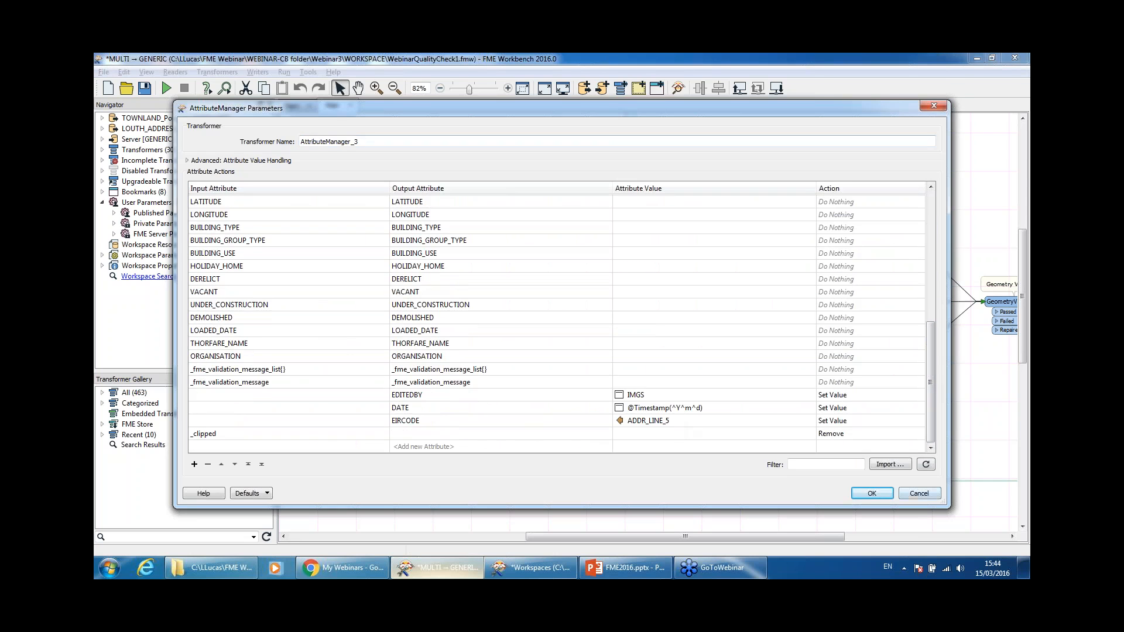
pyautogui.click(919, 494)
pyautogui.doubleClick(861, 361)
pyautogui.moveTo(931, 252); pyautogui.dragTo(934, 445)
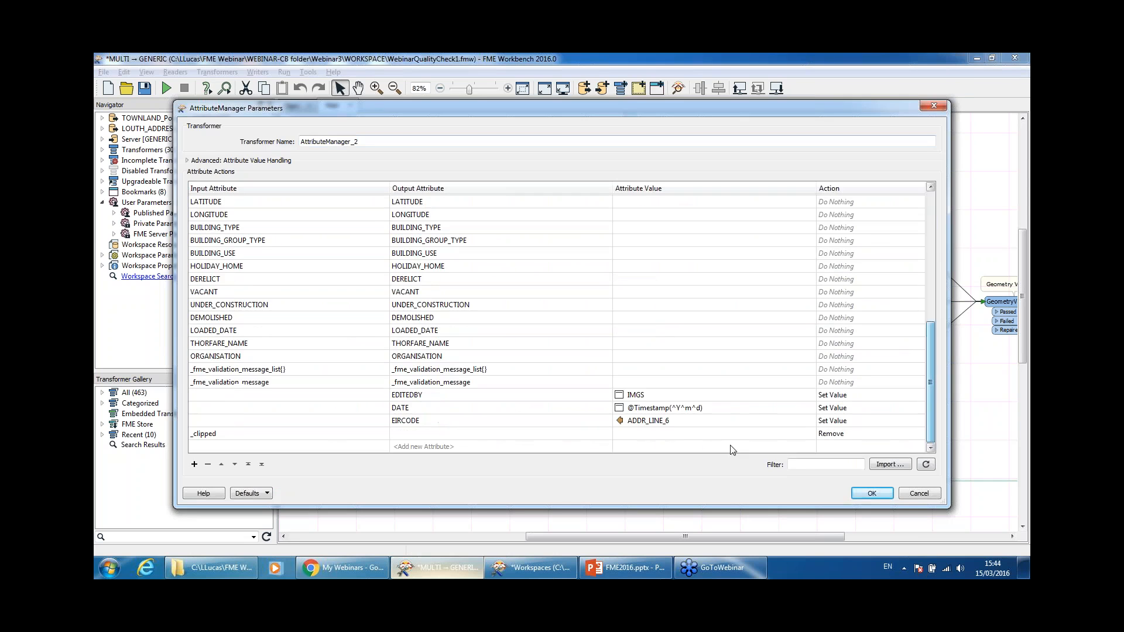
pyautogui.click(919, 494)
pyautogui.moveTo(781, 540); pyautogui.dragTo(949, 539)
pyautogui.moveTo(656, 299); pyautogui.dragTo(642, 297)
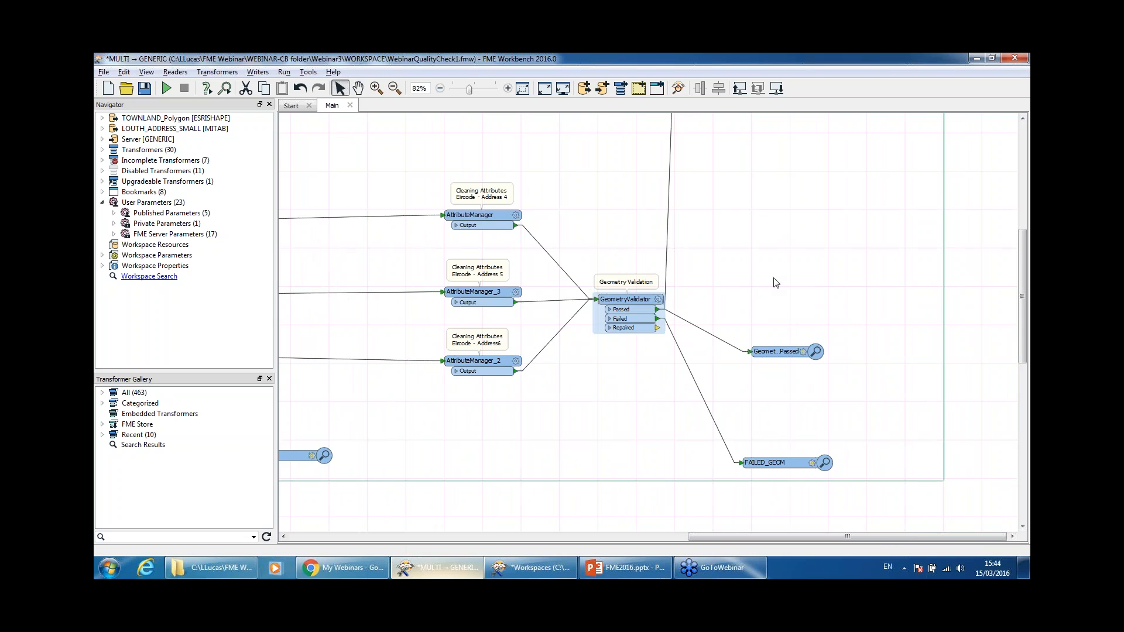
# Step: Scroll up the canvas and shift the Clipping bookmark slightly
pyautogui.scroll(3, 776, 282)
pyautogui.scroll(9, 774, 279)
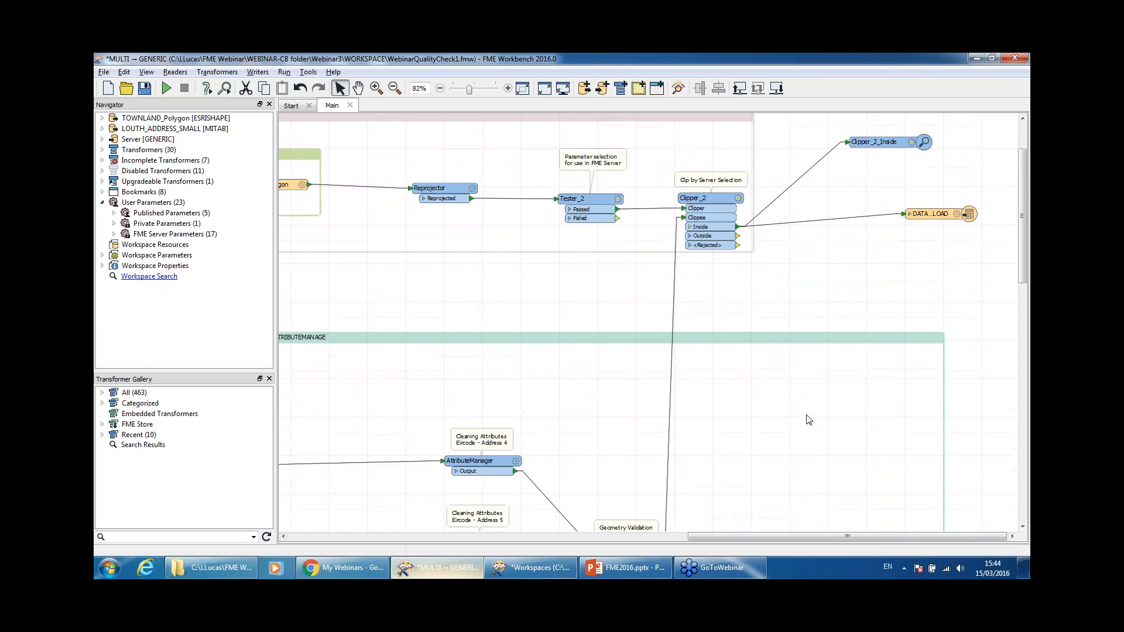
pyautogui.moveTo(795, 538); pyautogui.dragTo(746, 533)
pyautogui.scroll(3, 886, 356)
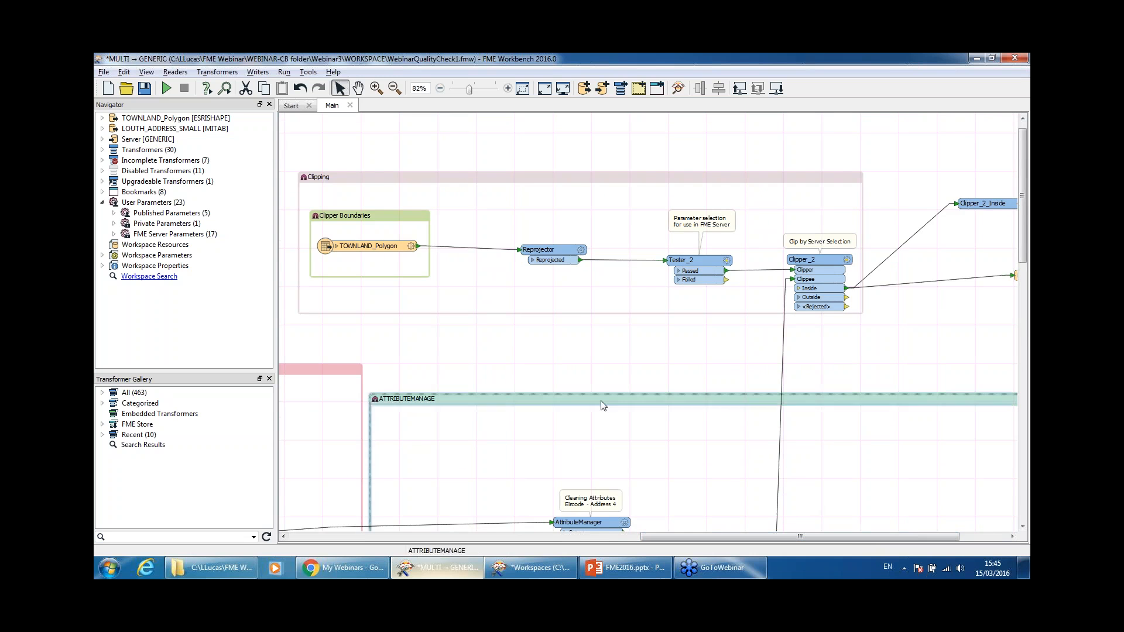
pyautogui.click(444, 177)
pyautogui.moveTo(444, 177); pyautogui.dragTo(448, 164)
# Step: Look over TOWNLAND_Polygon and Reprojector, and review Tester_2's settings without changes
pyautogui.click(384, 238)
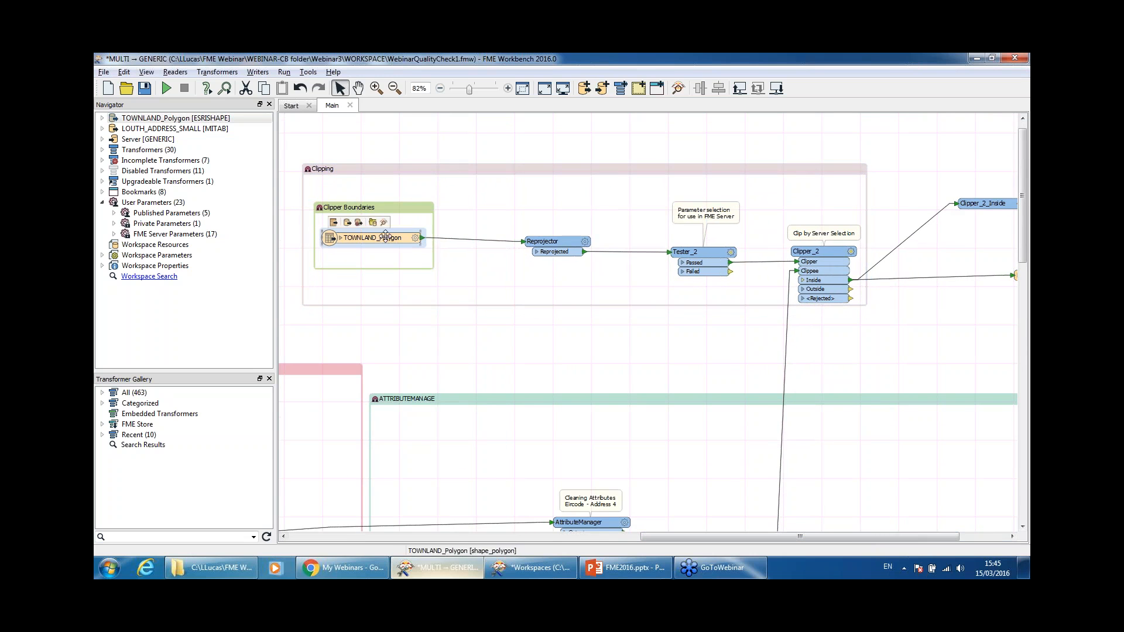
pyautogui.click(566, 252)
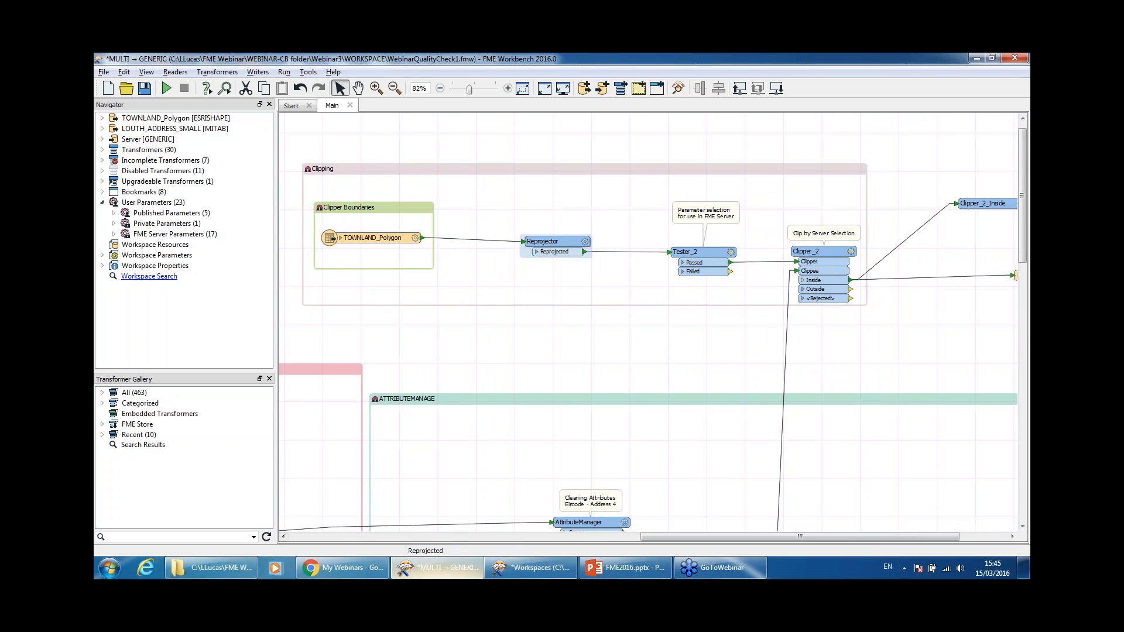
pyautogui.moveTo(841, 538); pyautogui.dragTo(889, 538)
pyautogui.click(591, 253)
pyautogui.doubleClick(591, 253)
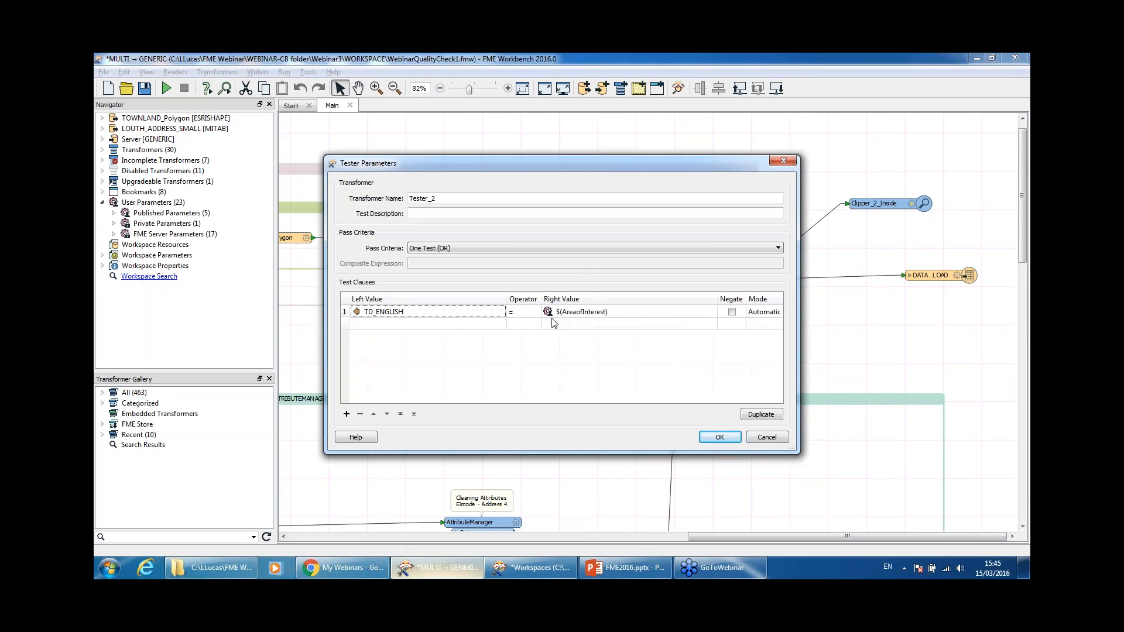
pyautogui.click(765, 439)
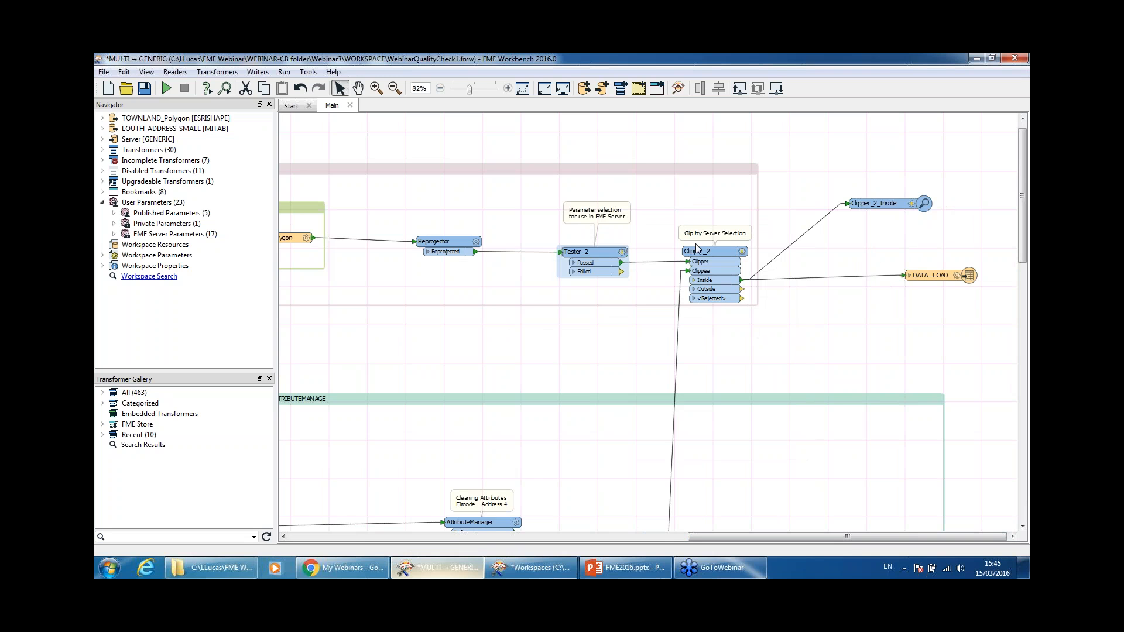
# Step: Review Clipper_2 unchanged, nudge the DATA..LOAD writer down, and widen the workspace tree
pyautogui.click(703, 261)
pyautogui.doubleClick(703, 261)
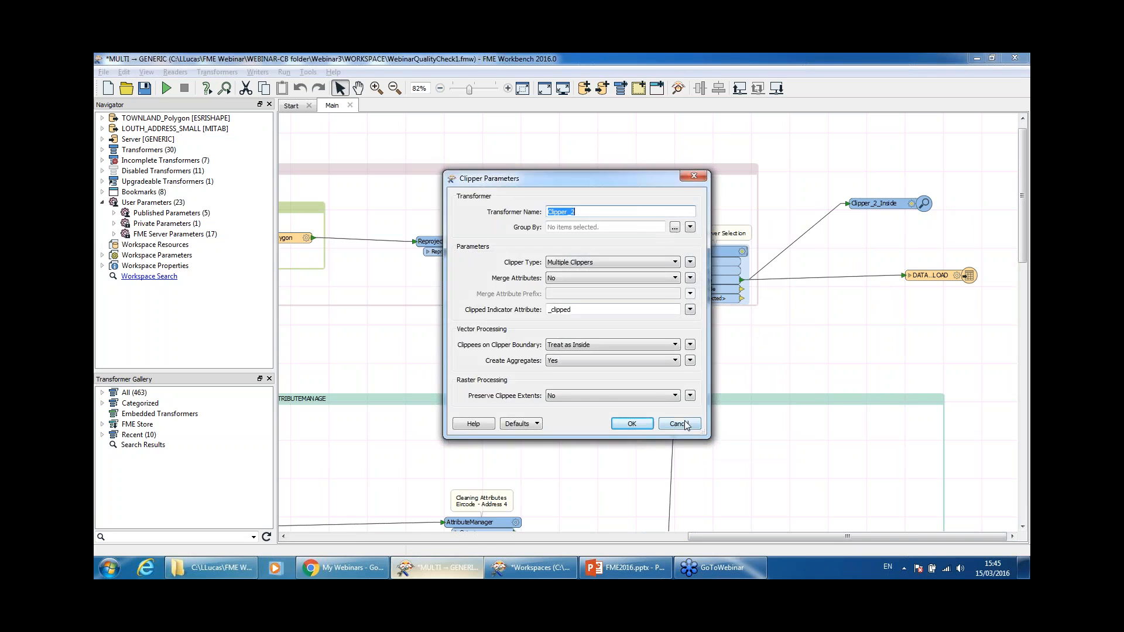
pyautogui.click(686, 422)
pyautogui.moveTo(941, 275); pyautogui.dragTo(942, 281)
pyautogui.click(890, 357)
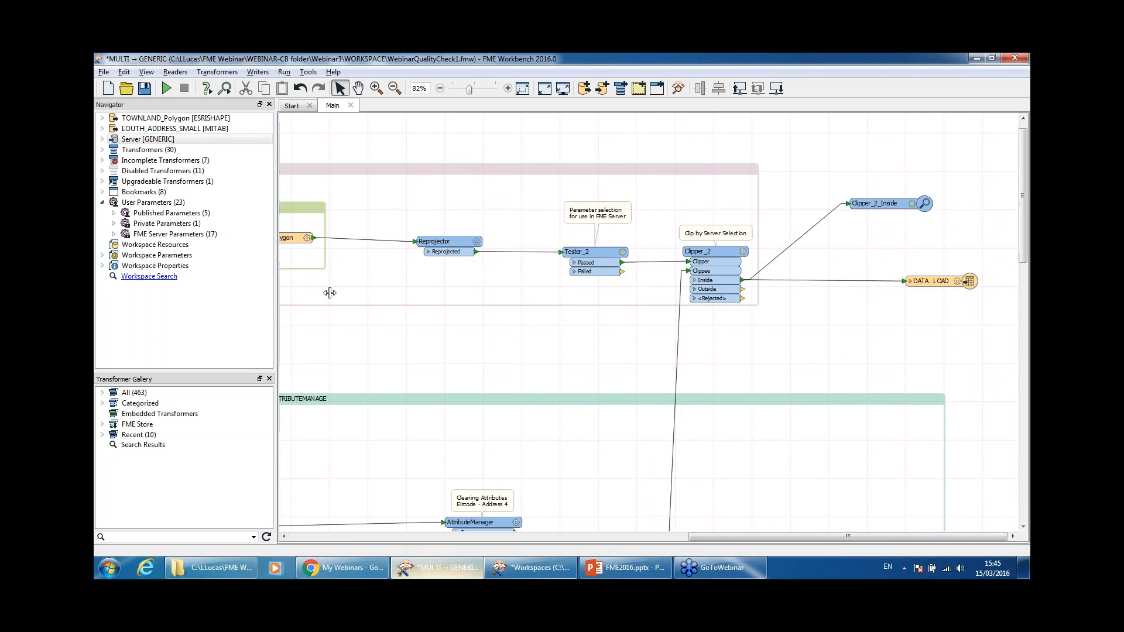
pyautogui.moveTo(276, 292); pyautogui.dragTo(520, 299)
# Step: Expand Published Parameters and verify Format remains Esri Shapefile
pyautogui.click(114, 214)
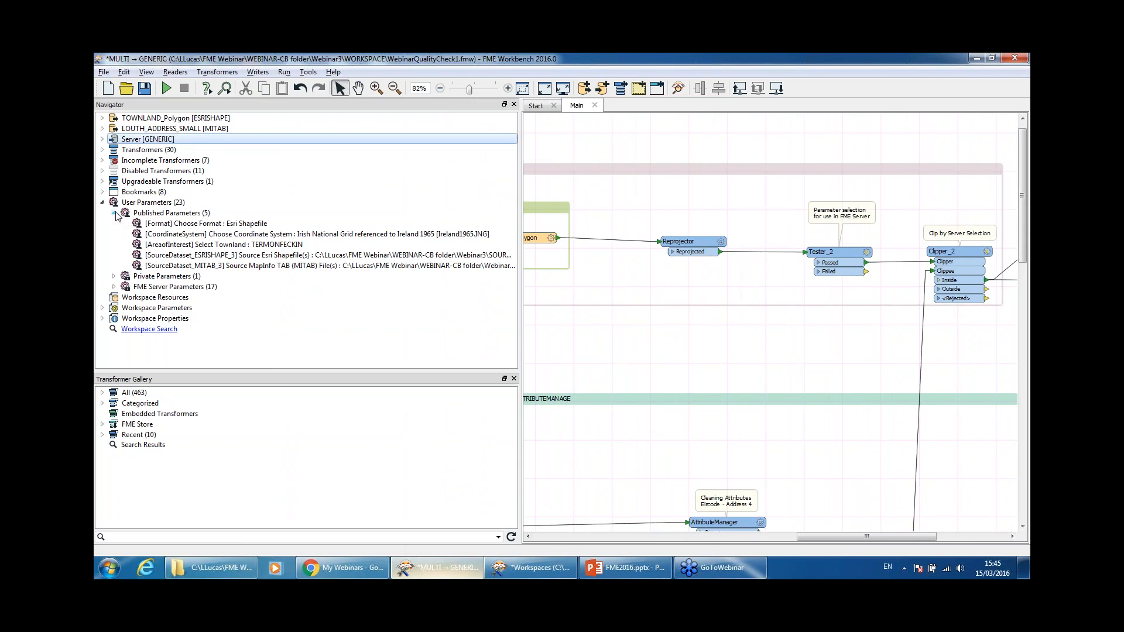
pyautogui.click(250, 224)
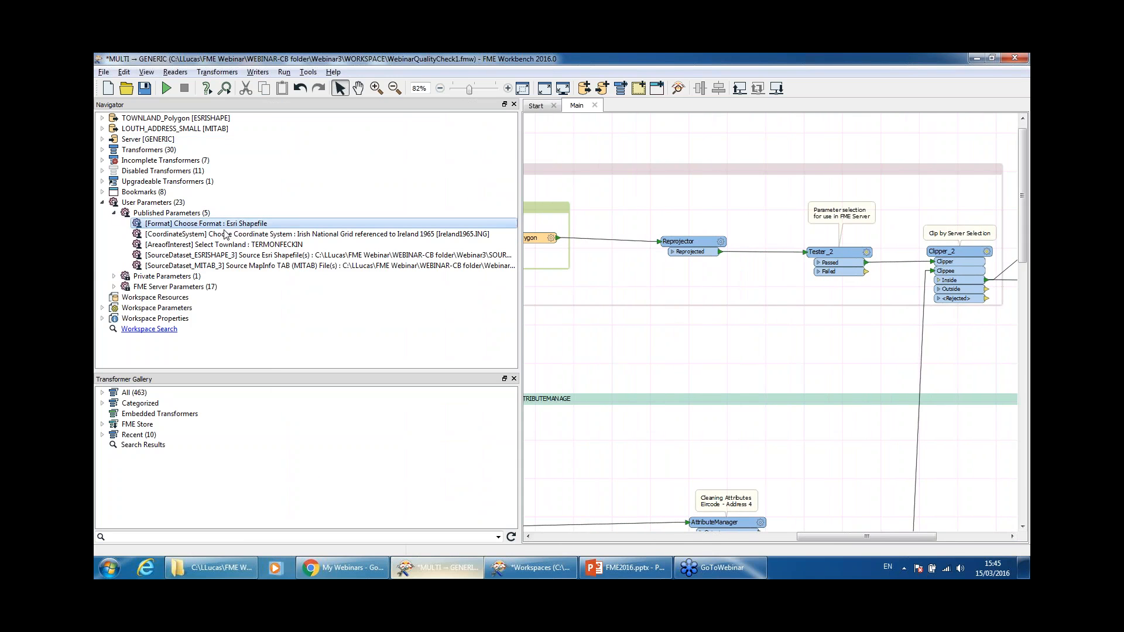
pyautogui.doubleClick(254, 227)
pyautogui.click(558, 300)
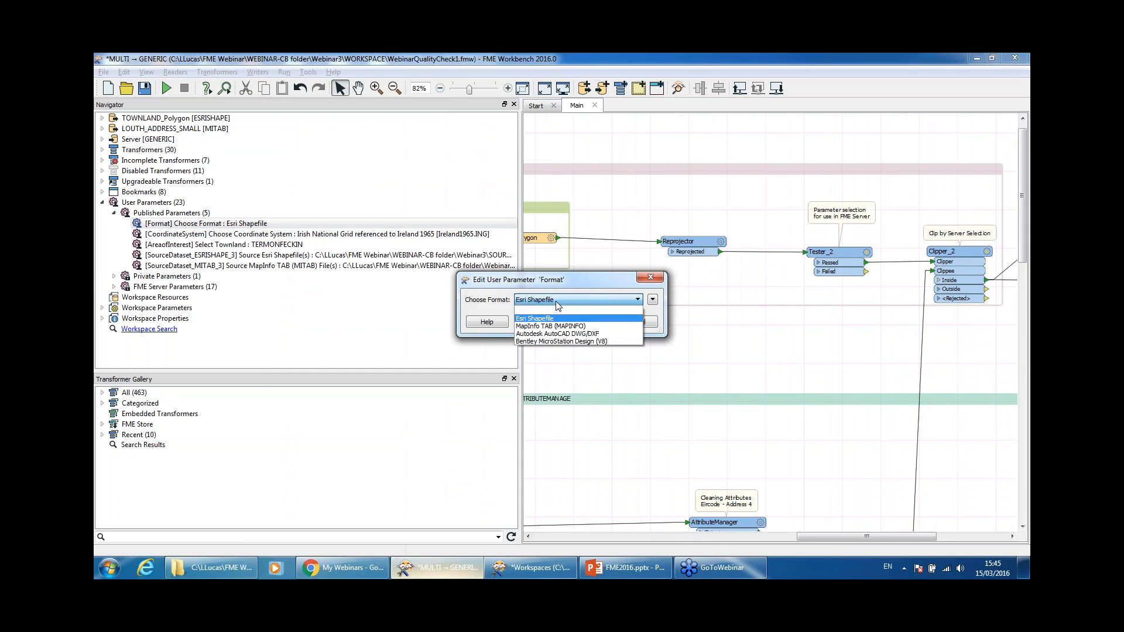
pyautogui.click(556, 301)
pyautogui.click(634, 323)
# Step: Verify CoordinateSystem is Irish National Grid 1965 and AreaofInterest is TERMONFECKIN
pyautogui.doubleClick(282, 235)
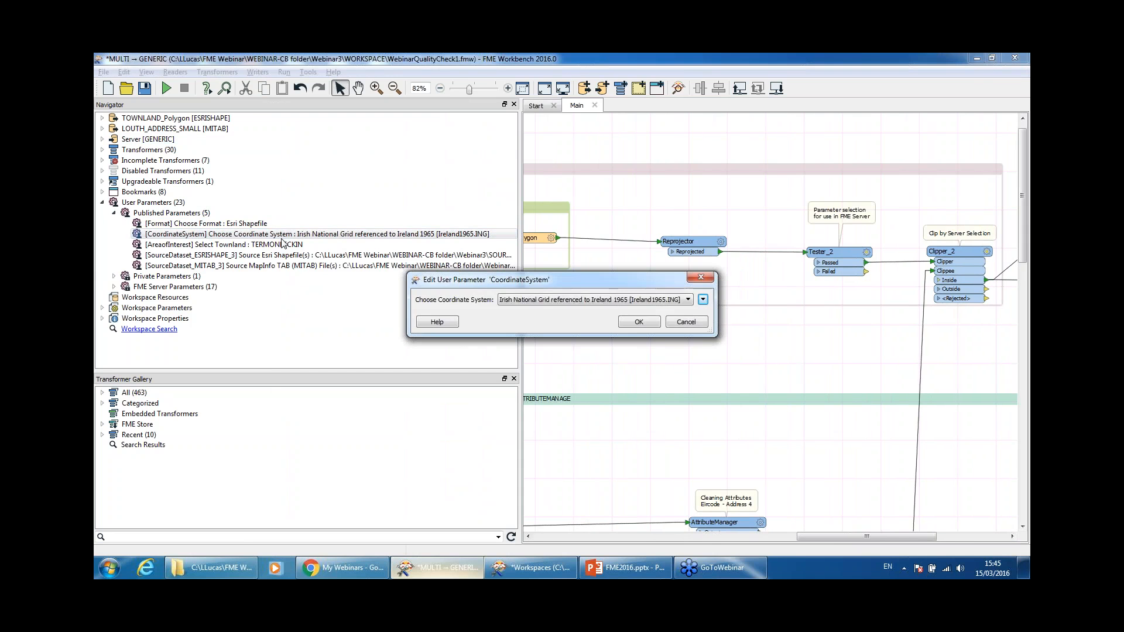
pyautogui.click(670, 303)
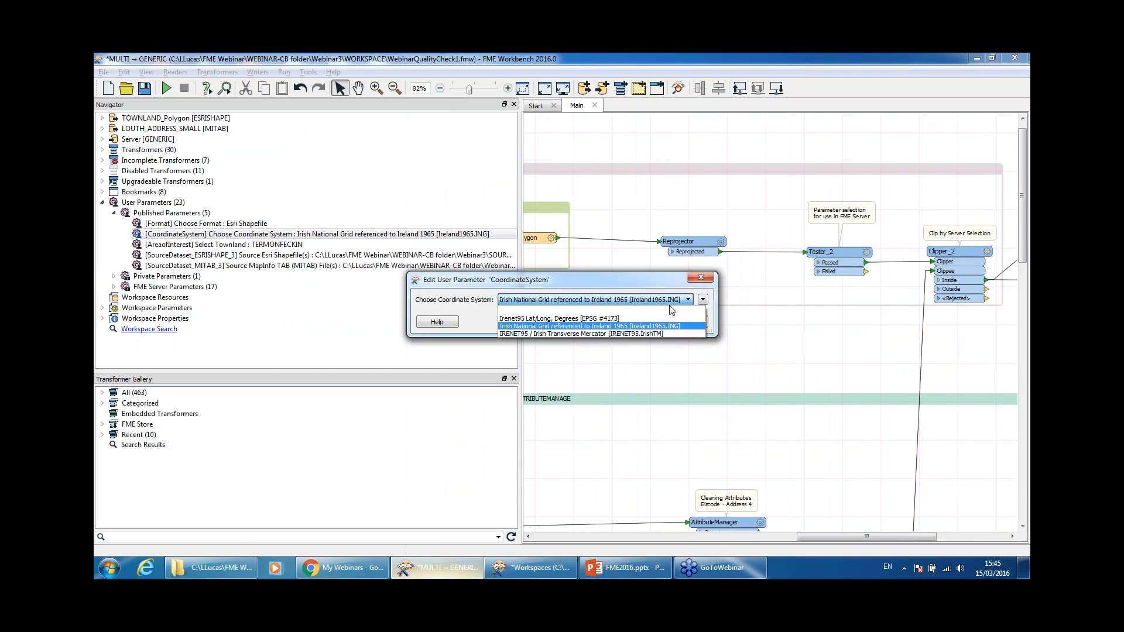
pyautogui.click(671, 304)
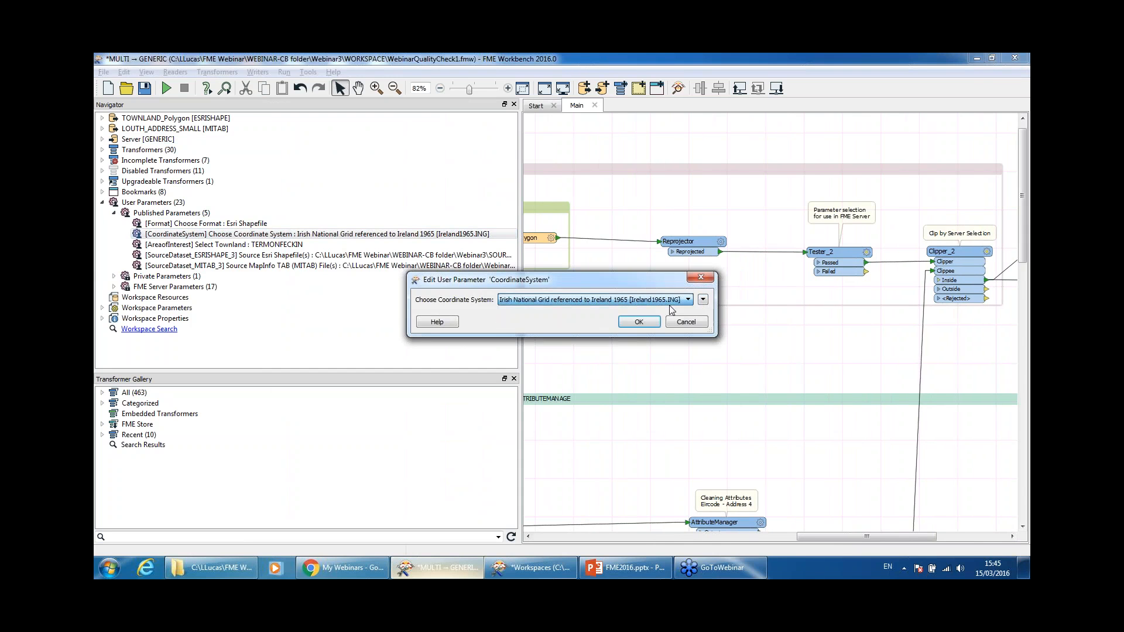
pyautogui.click(639, 322)
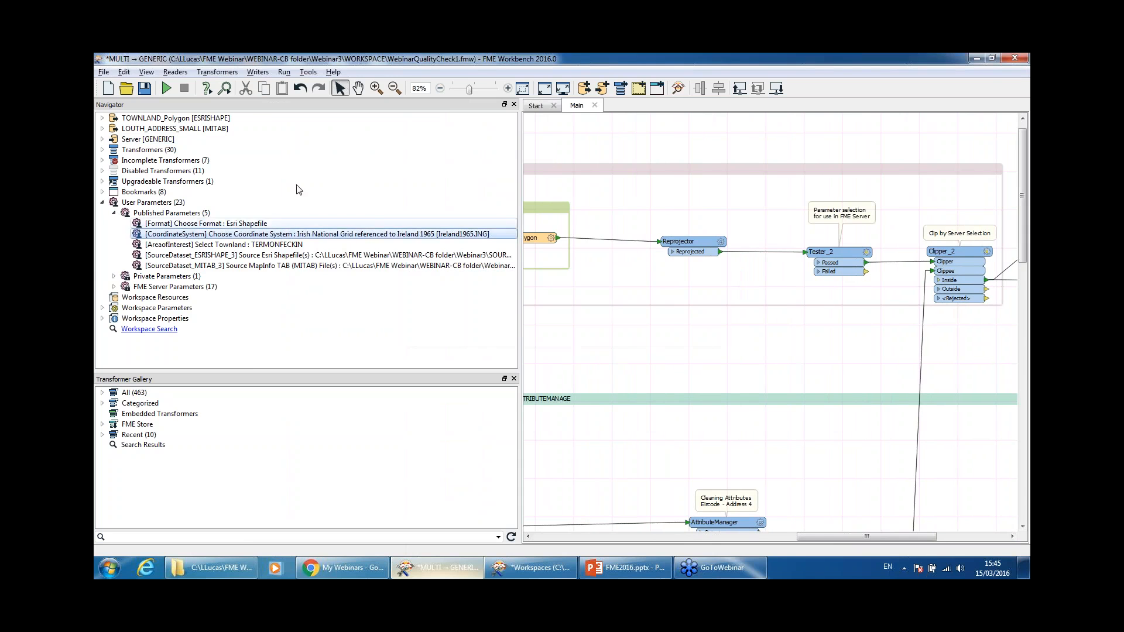
pyautogui.doubleClick(252, 244)
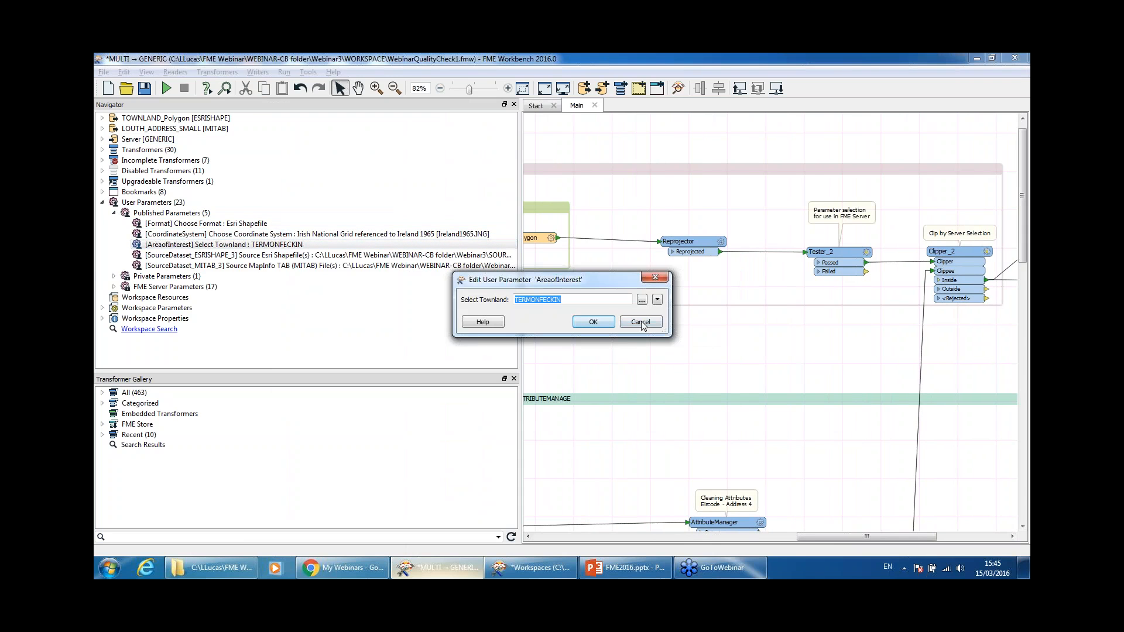
pyautogui.click(642, 301)
pyautogui.moveTo(658, 255)
pyautogui.mouseDown()
pyautogui.moveTo(660, 341)
pyautogui.moveTo(660, 249)
pyautogui.mouseUp()
pyautogui.click(641, 377)
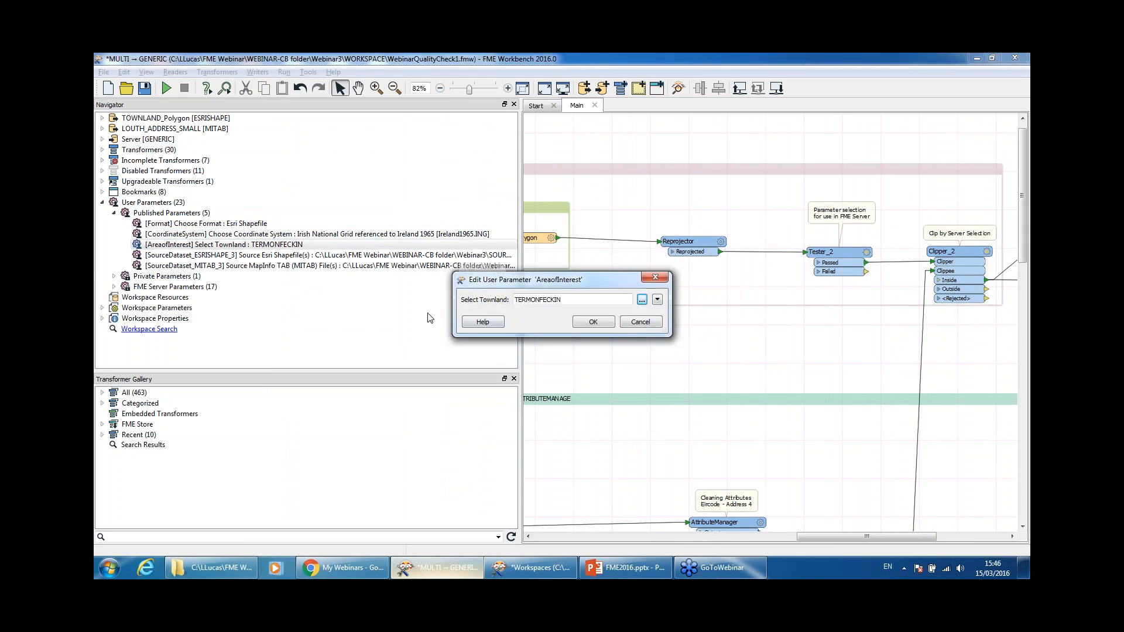
pyautogui.click(639, 324)
# Step: Narrow the workspace tree panel and save the workspace
pyautogui.click(481, 307)
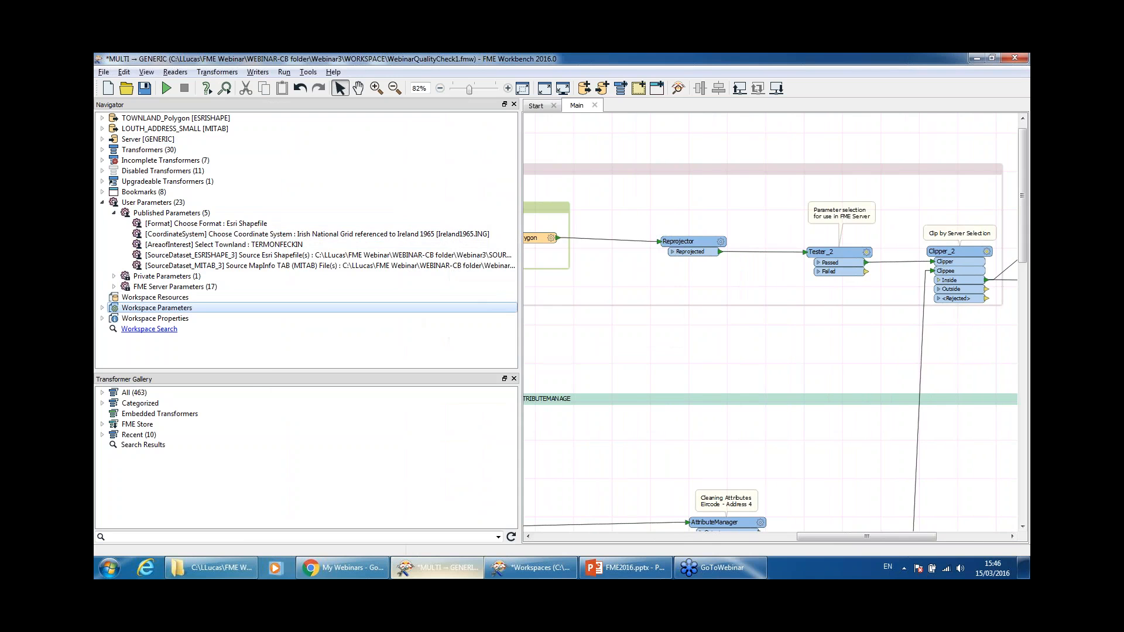
pyautogui.moveTo(521, 286); pyautogui.dragTo(206, 286)
pyautogui.click(166, 89)
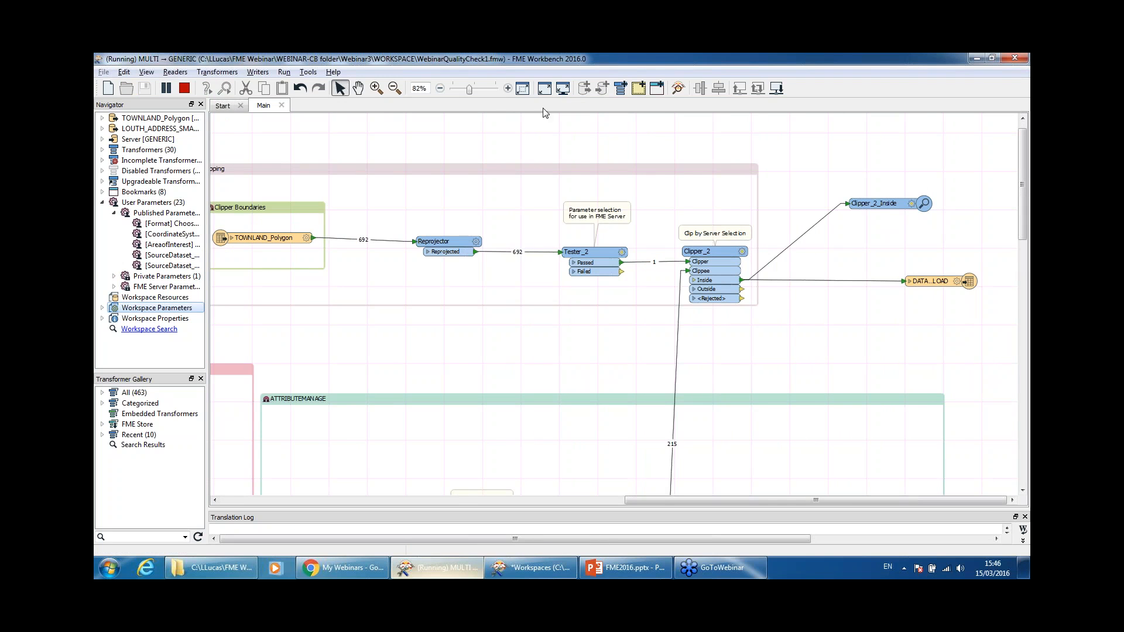
# Step: Check the run output in Data Inspector, then minimize it
pyautogui.scroll(-10, 961, 346)
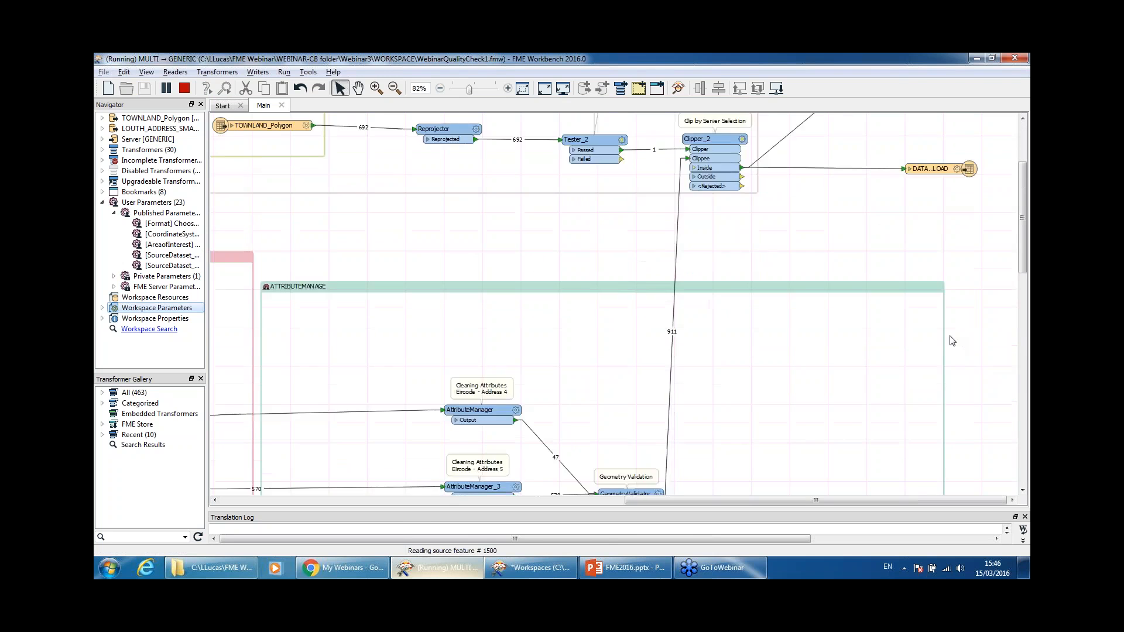
pyautogui.scroll(5, 951, 340)
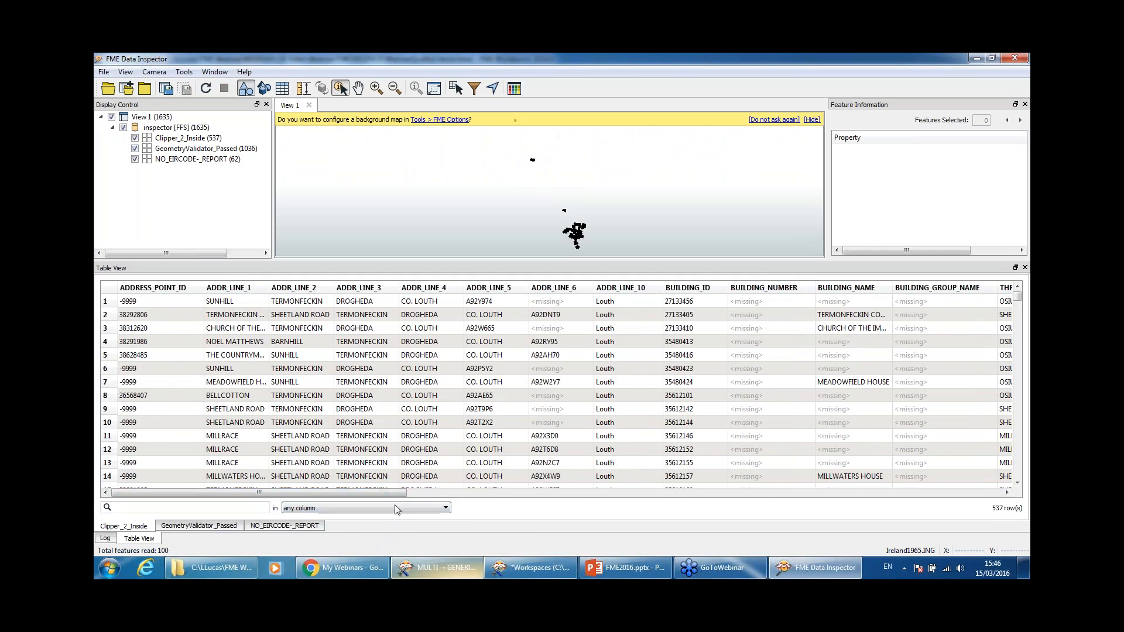
pyautogui.moveTo(408, 492); pyautogui.dragTo(324, 498)
pyautogui.click(977, 58)
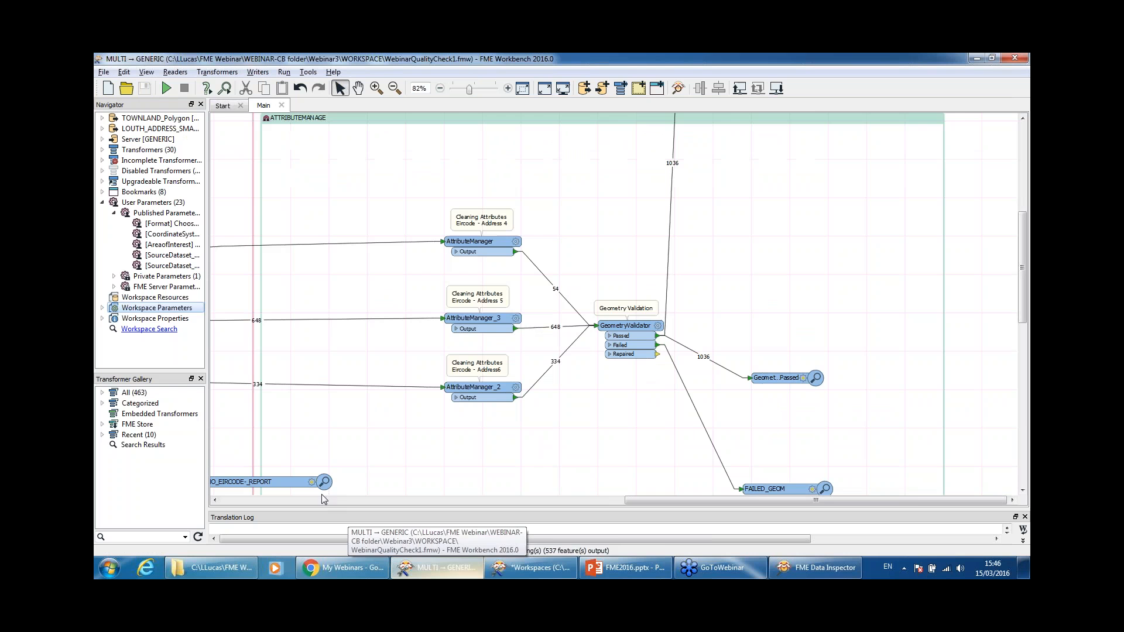
# Step: Start Publish to FME Server and copy the server host and port from the browser
pyautogui.click(739, 89)
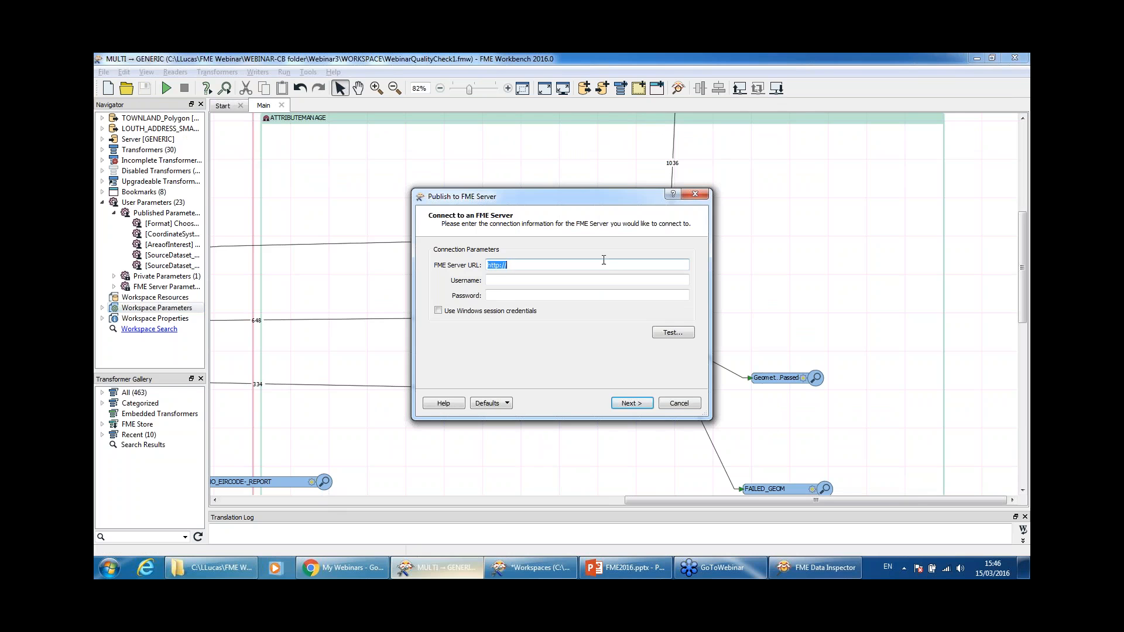
pyautogui.click(350, 568)
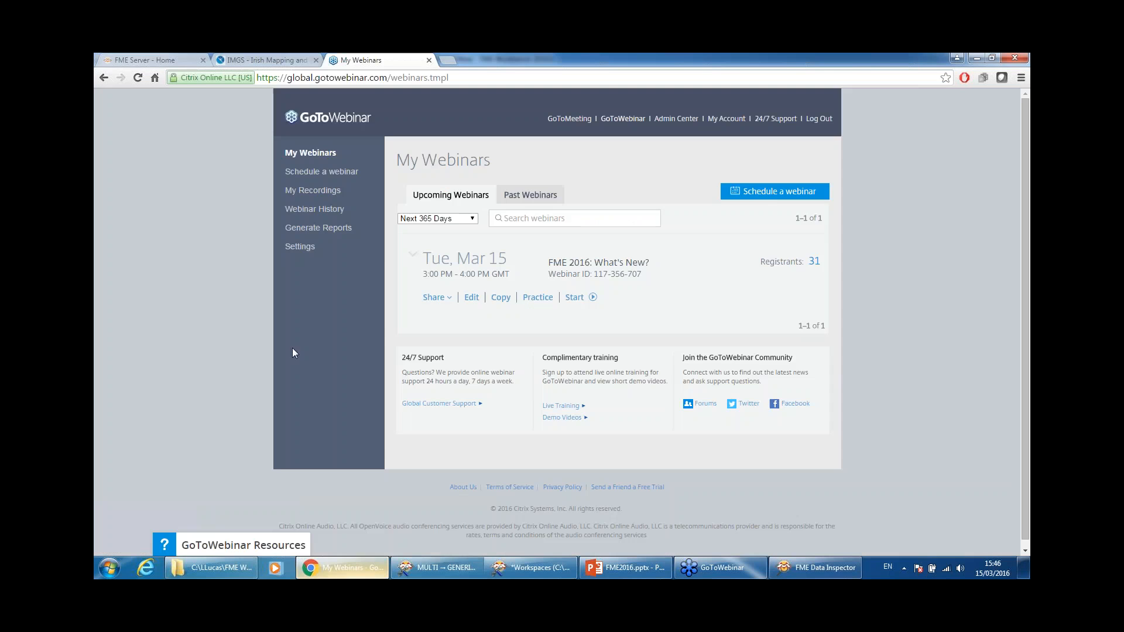
pyautogui.click(168, 59)
pyautogui.click(269, 77)
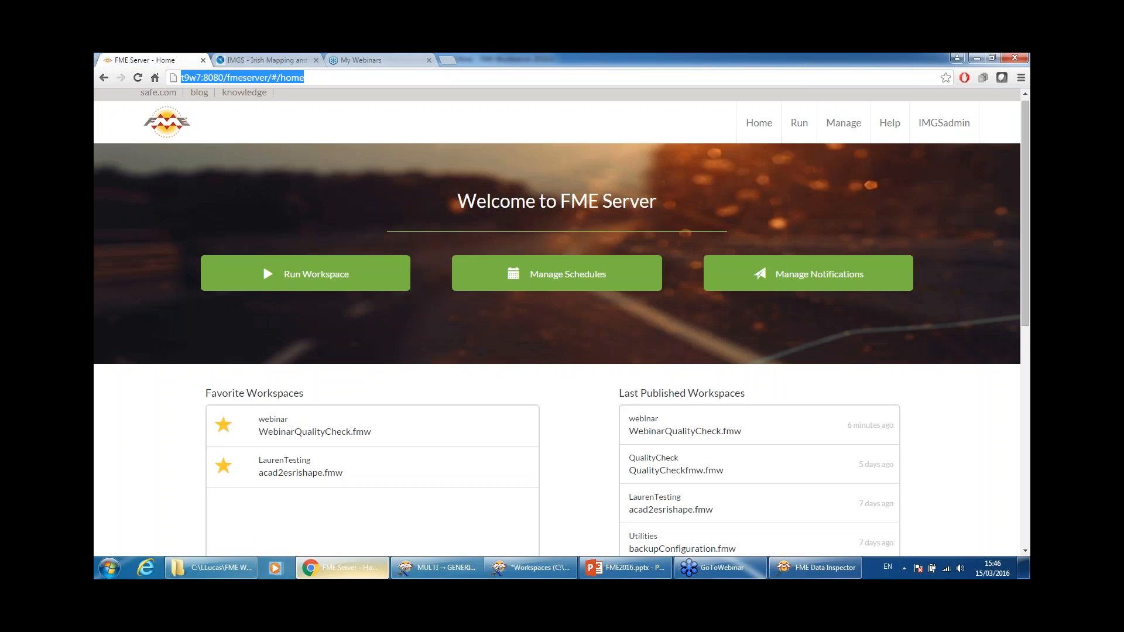
pyautogui.moveTo(227, 77); pyautogui.dragTo(175, 77)
pyautogui.hotkey('ctrl', 'c')
# Step: Enter the FME Server URL, the admin username and the account password in the publish wizard
pyautogui.hotkey('alt', 'Tab')
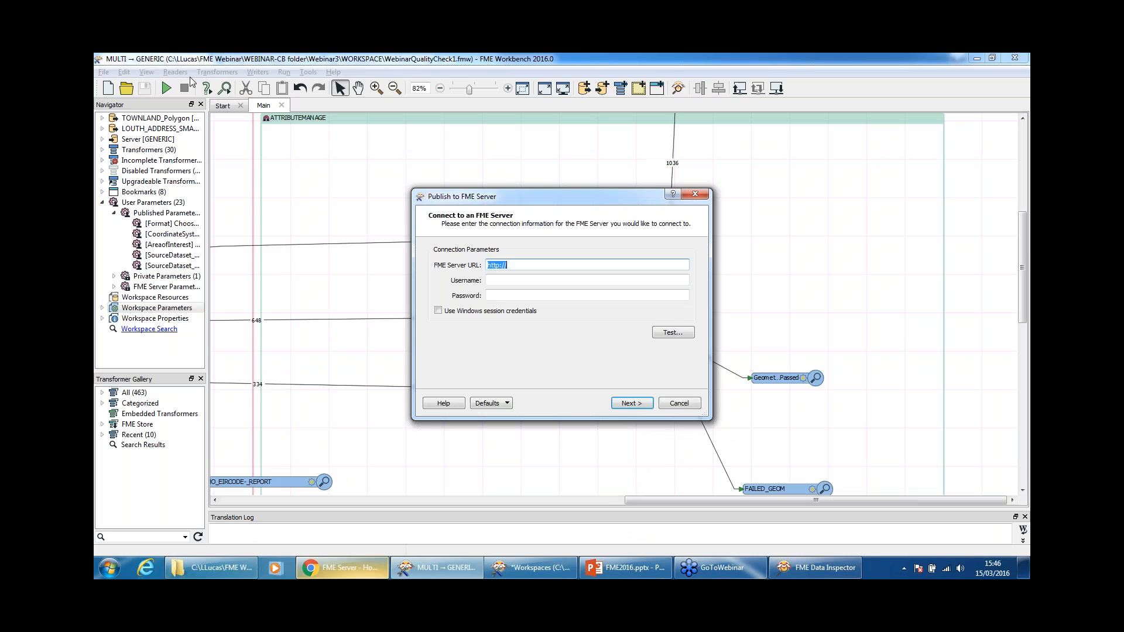
pyautogui.hotkey('ctrl', 'v')
pyautogui.moveTo(506, 266); pyautogui.dragTo(489, 268)
pyautogui.press('Delete')
pyautogui.press('Delete')
pyautogui.write('meserver/')
pyautogui.press('Tab')
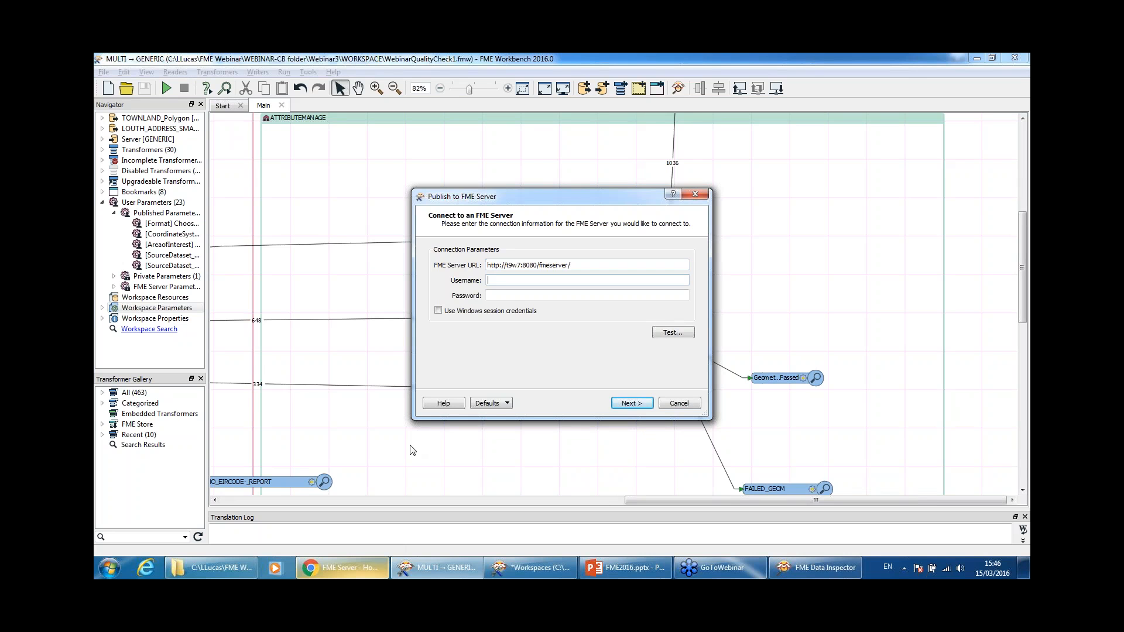
pyautogui.write('IMGSadmin')
pyautogui.press('Tab')
pyautogui.write('admin')
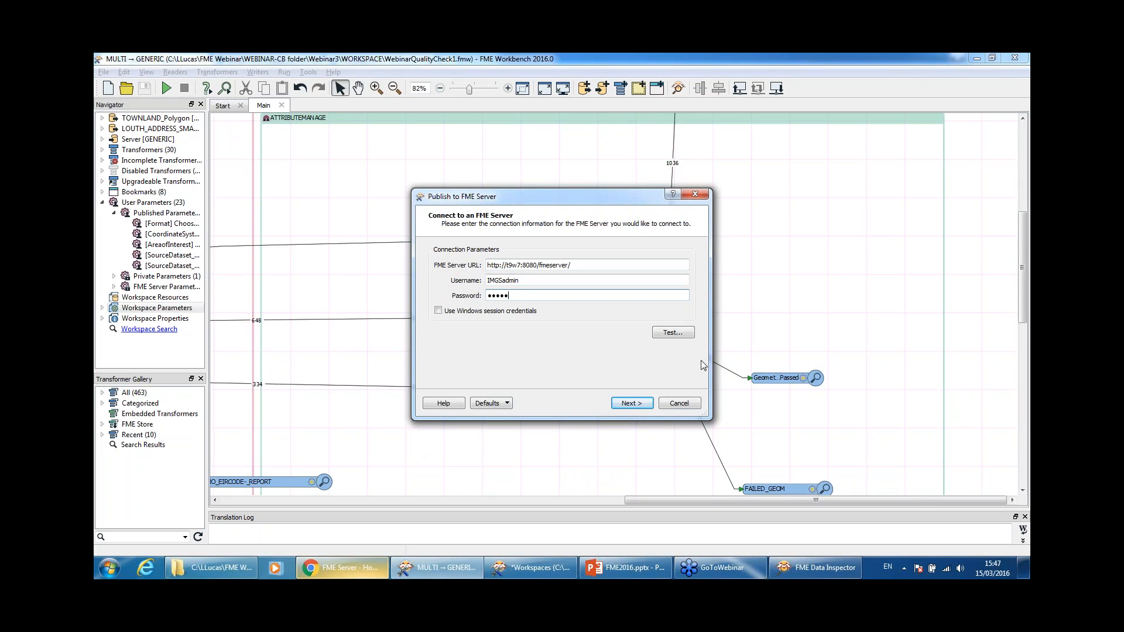
# Step: After a failed connection test, retype the account password and connect to FME Server
pyautogui.click(689, 332)
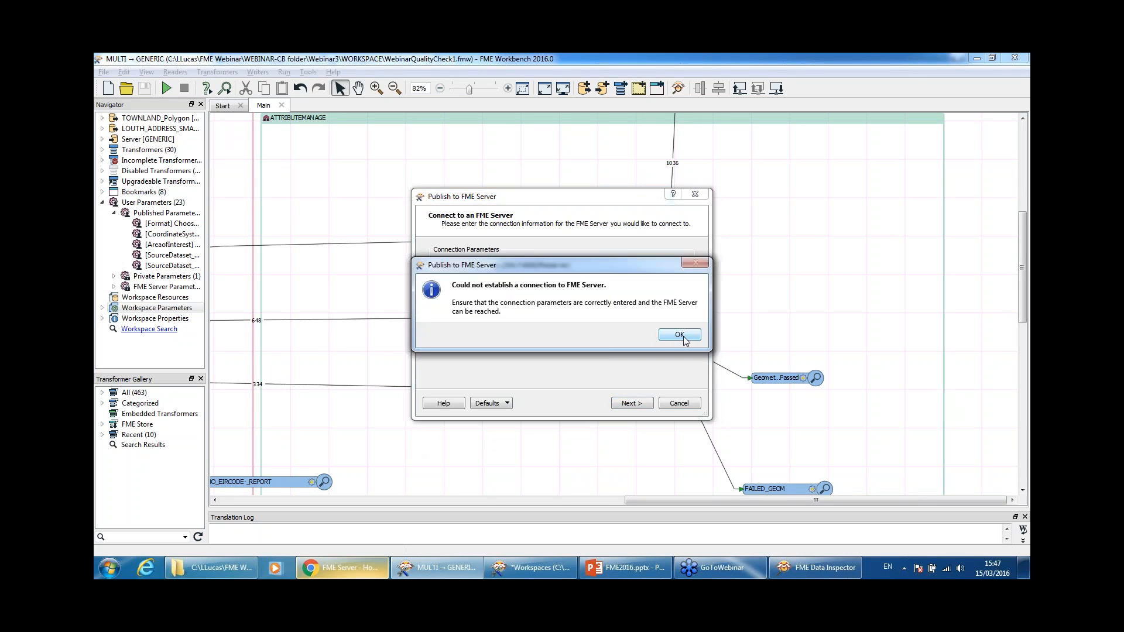
pyautogui.click(680, 334)
pyautogui.tripleClick(529, 263)
pyautogui.tripleClick(570, 284)
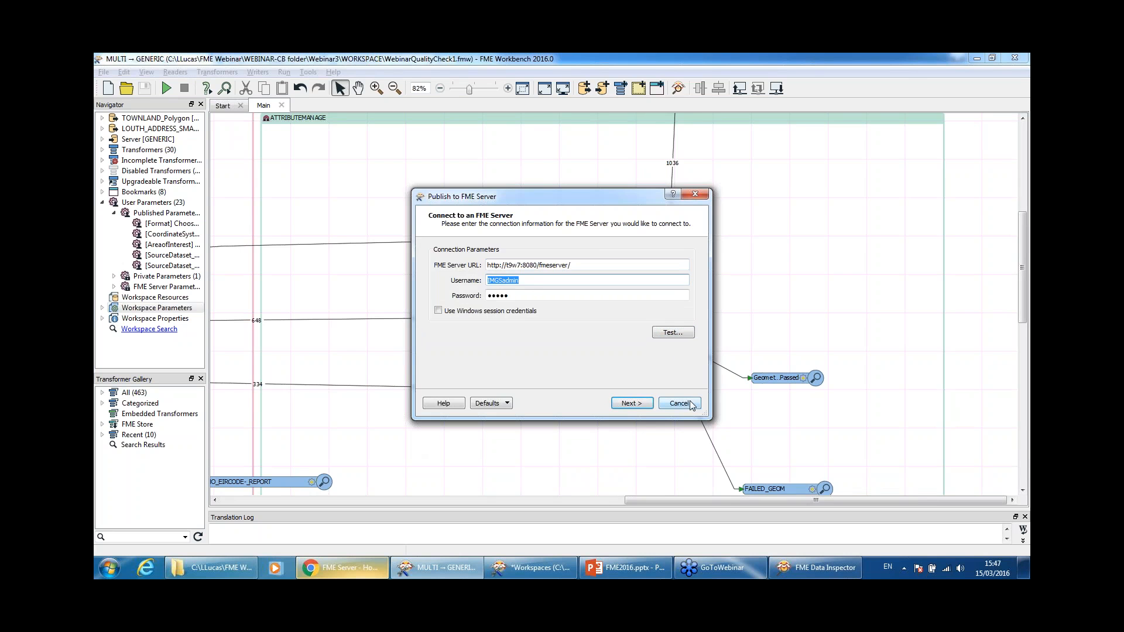
pyautogui.tripleClick(545, 297)
pyautogui.write('••••••')
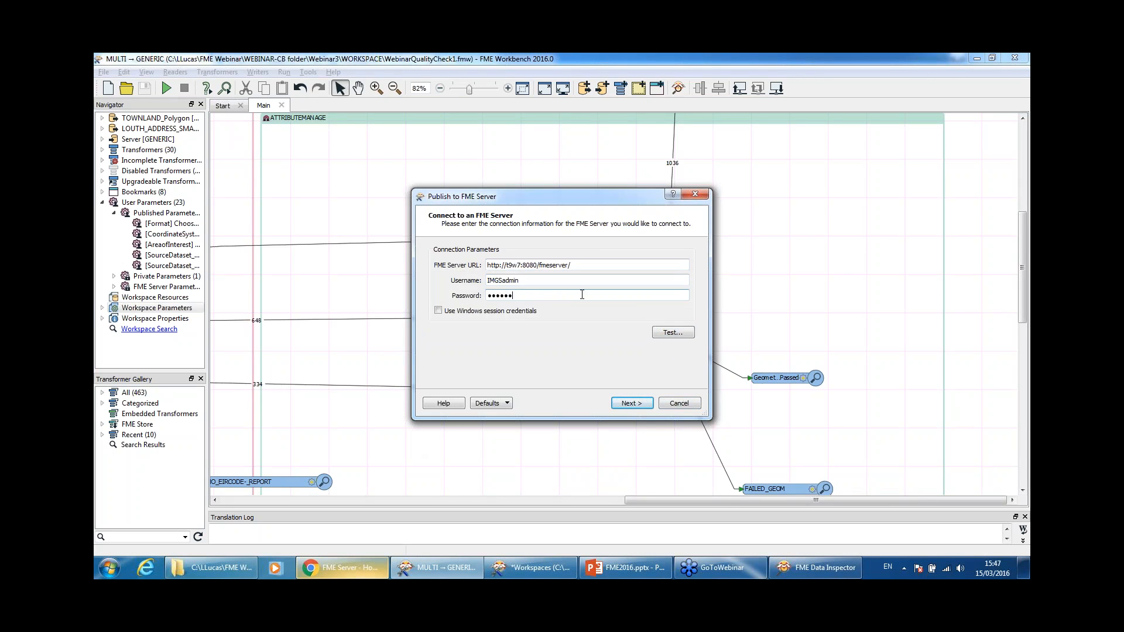
pyautogui.write('•••')
pyautogui.press('Return')
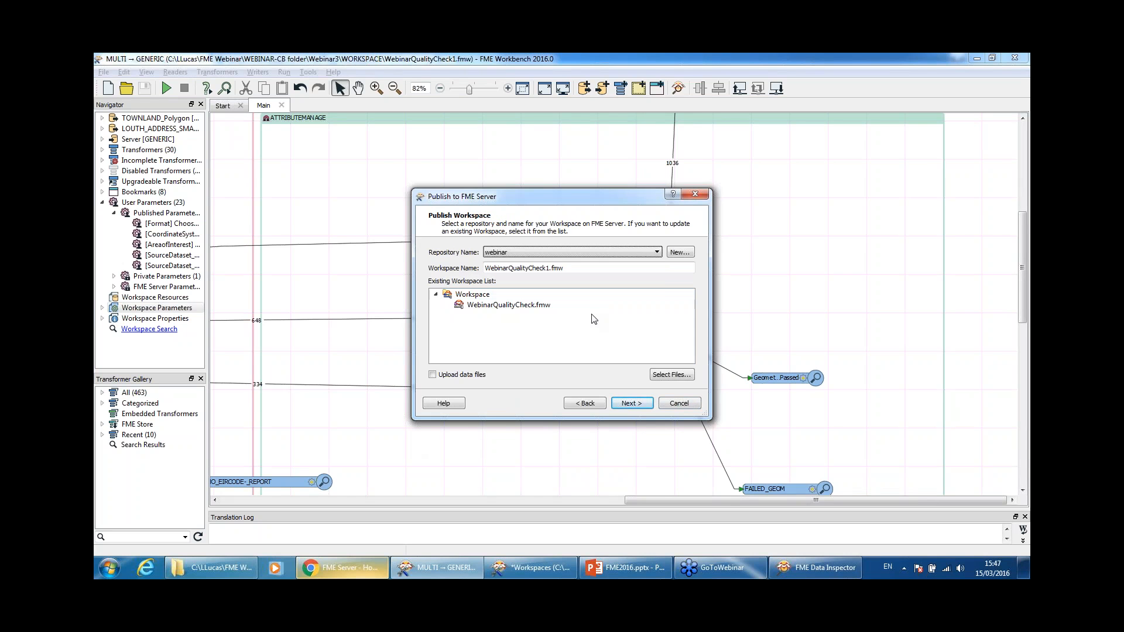
# Step: Overwrite WebinarQualityCheck.fmw in the 'webinar' repository, uploading its 7 data files, and confirm the update
pyautogui.click(581, 258)
pyautogui.click(580, 259)
pyautogui.click(580, 258)
pyautogui.click(580, 259)
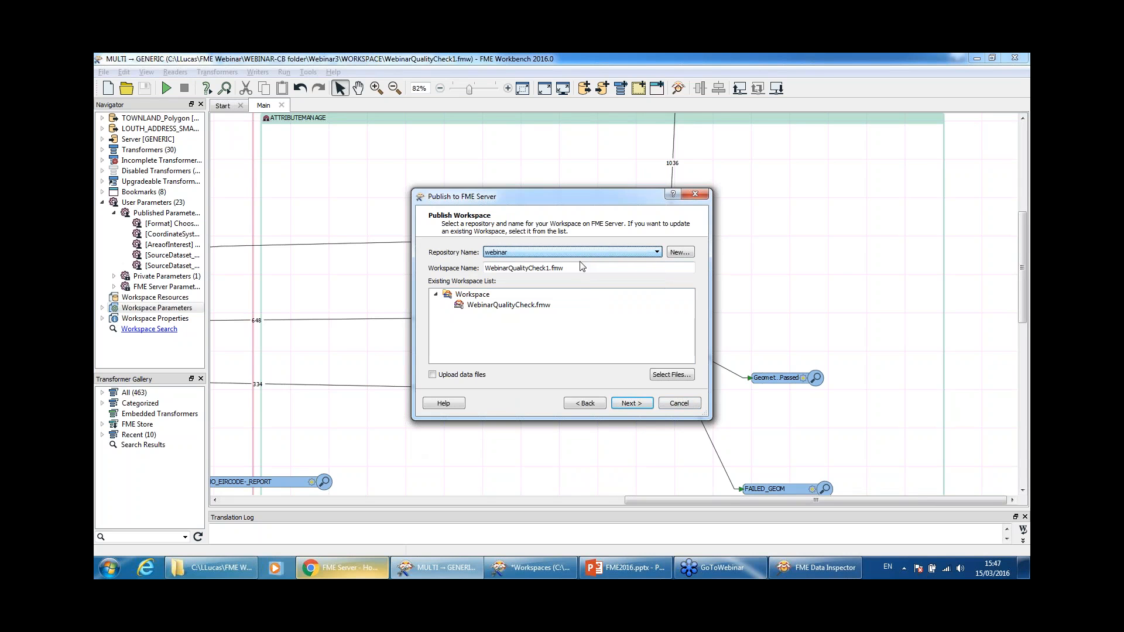
pyautogui.click(560, 311)
pyautogui.click(433, 375)
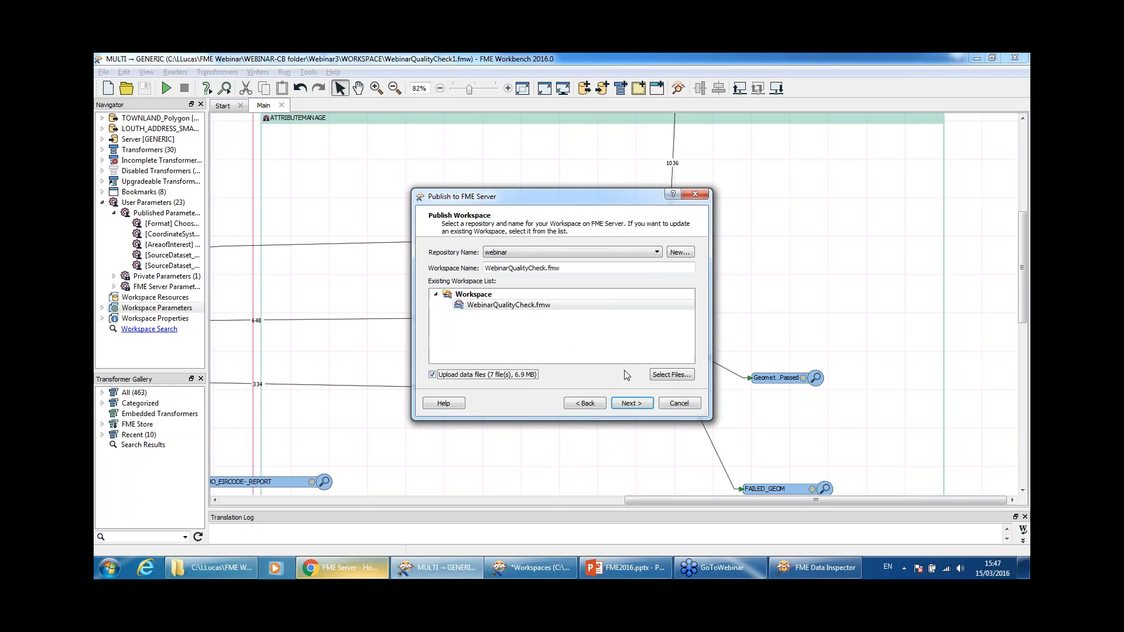
pyautogui.click(661, 378)
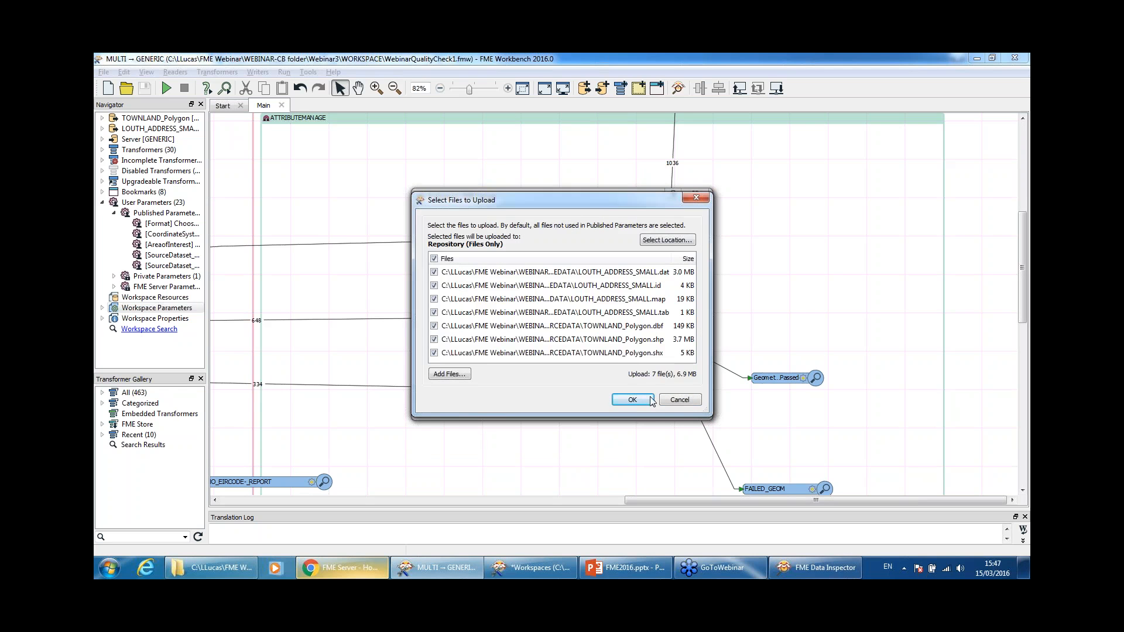
pyautogui.click(649, 402)
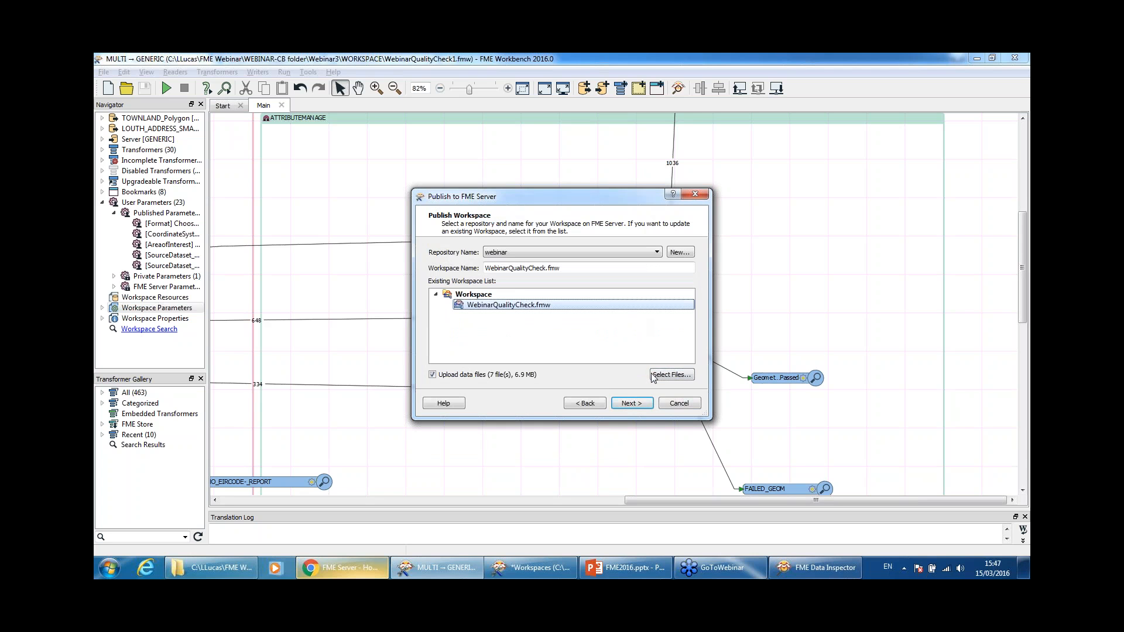
pyautogui.click(637, 408)
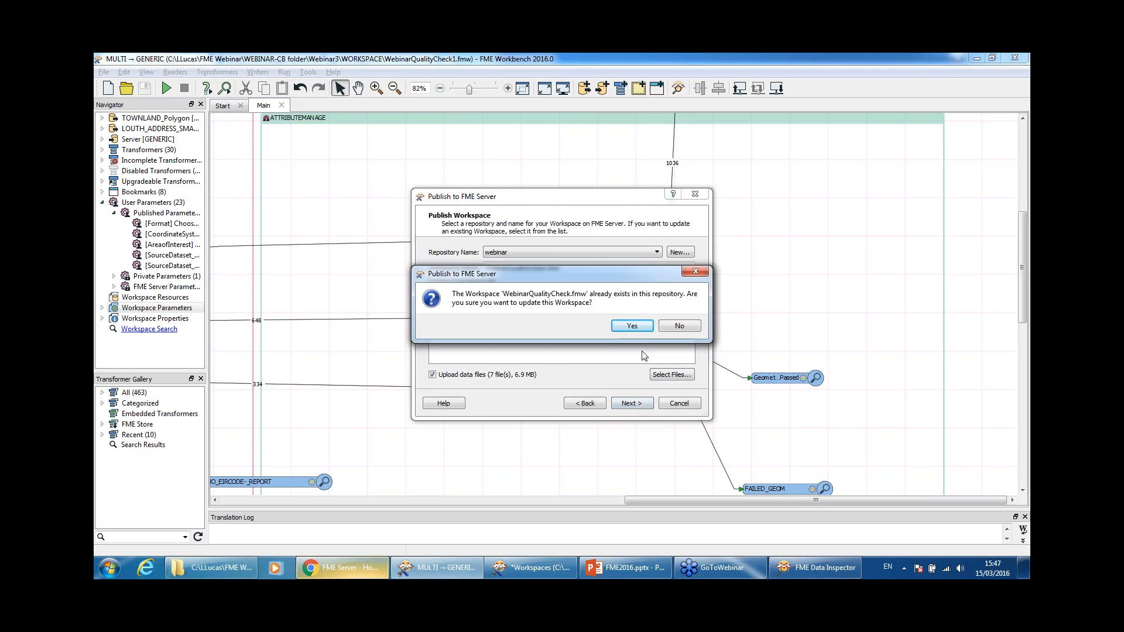
pyautogui.click(631, 326)
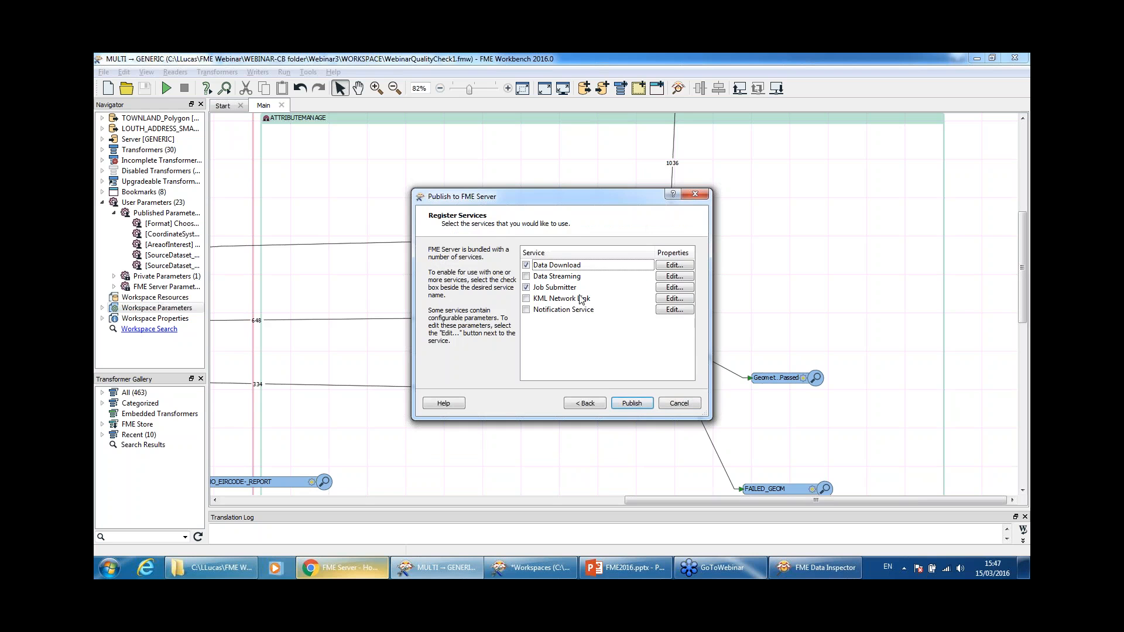
# Step: Publish WebinarQualityCheck.fmw with the Data Download and Job Submitter services
pyautogui.click(640, 410)
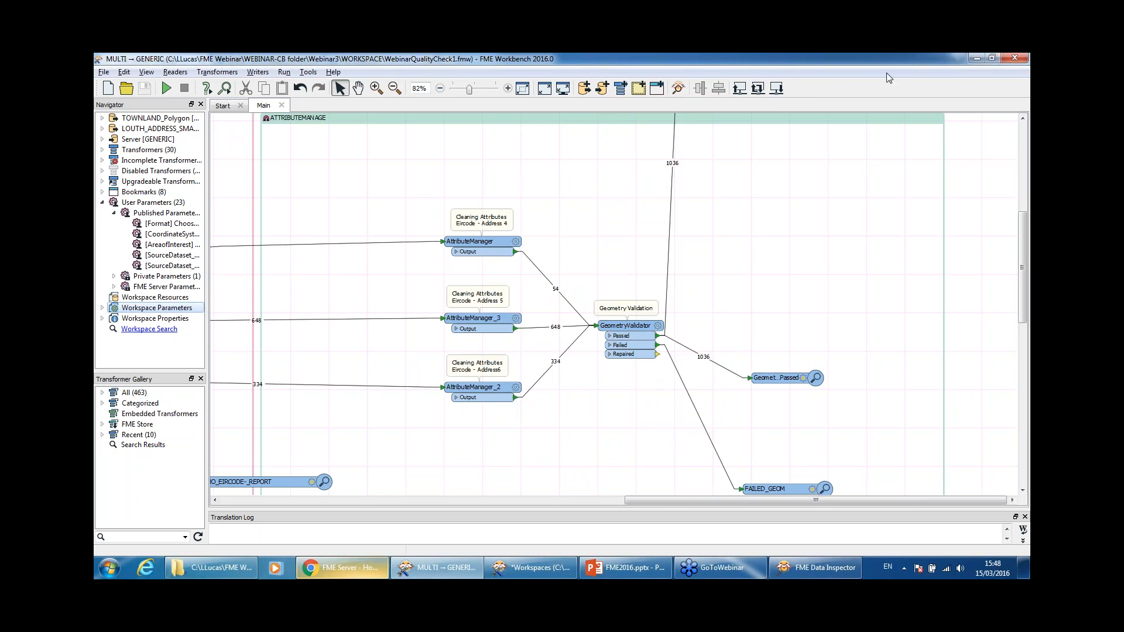
# Step: Minimize FME Workbench to reveal the FME Server home page in the browser
pyautogui.click(981, 59)
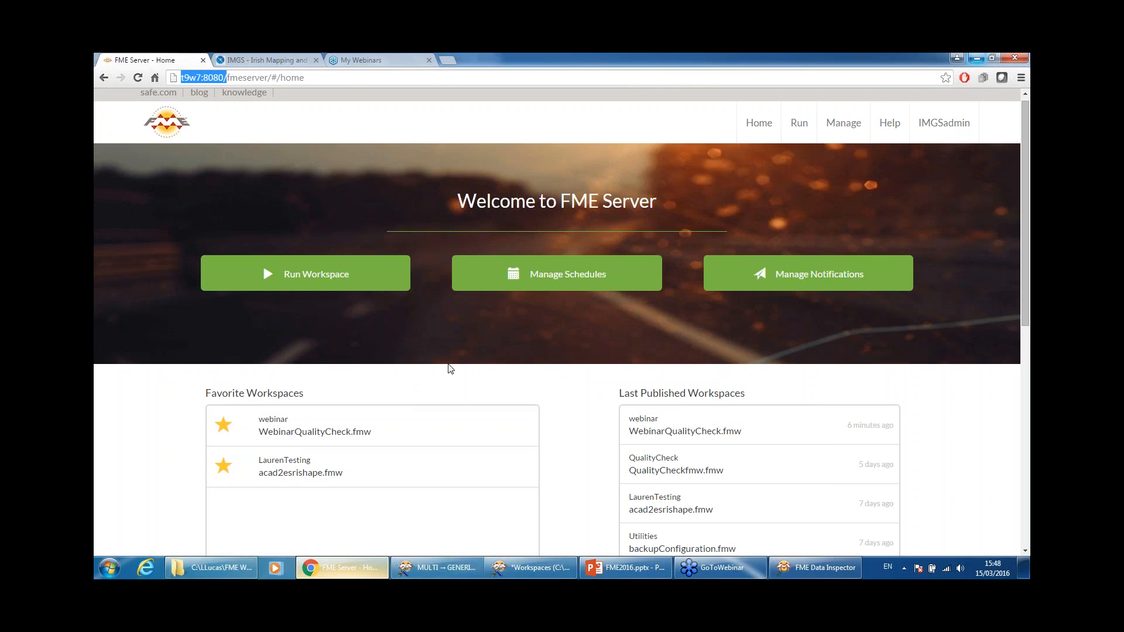
# Step: Open WebinarQualityCheck.fmw's Run page and switch the repository to Samples to list its workspaces
pyautogui.scroll(-5, 571, 414)
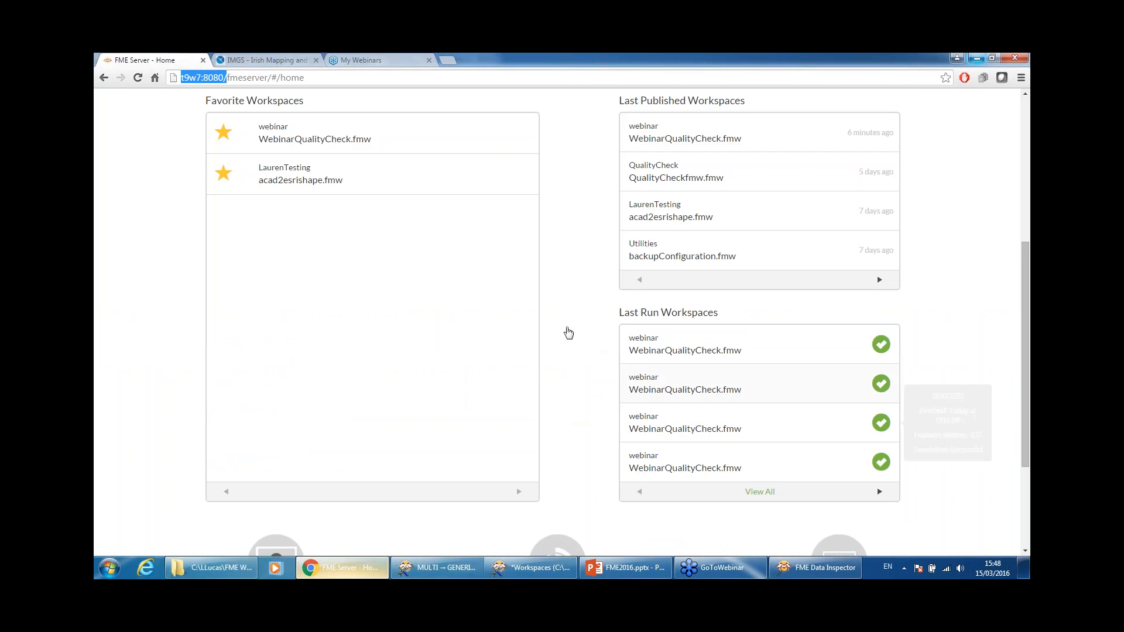
pyautogui.scroll(5, 552, 384)
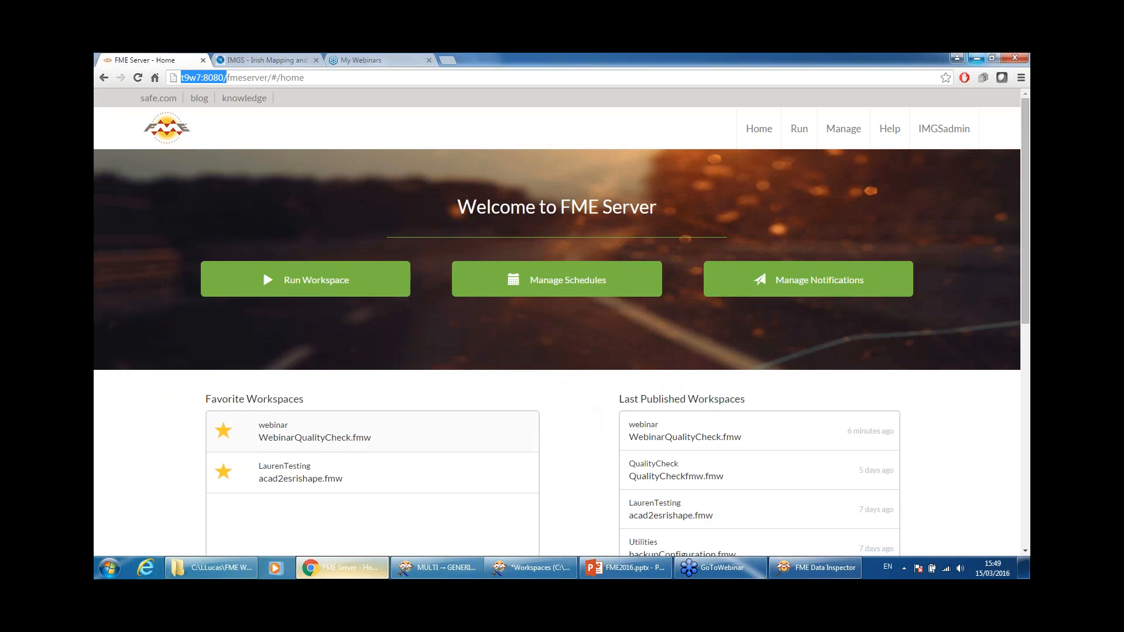
pyautogui.click(269, 440)
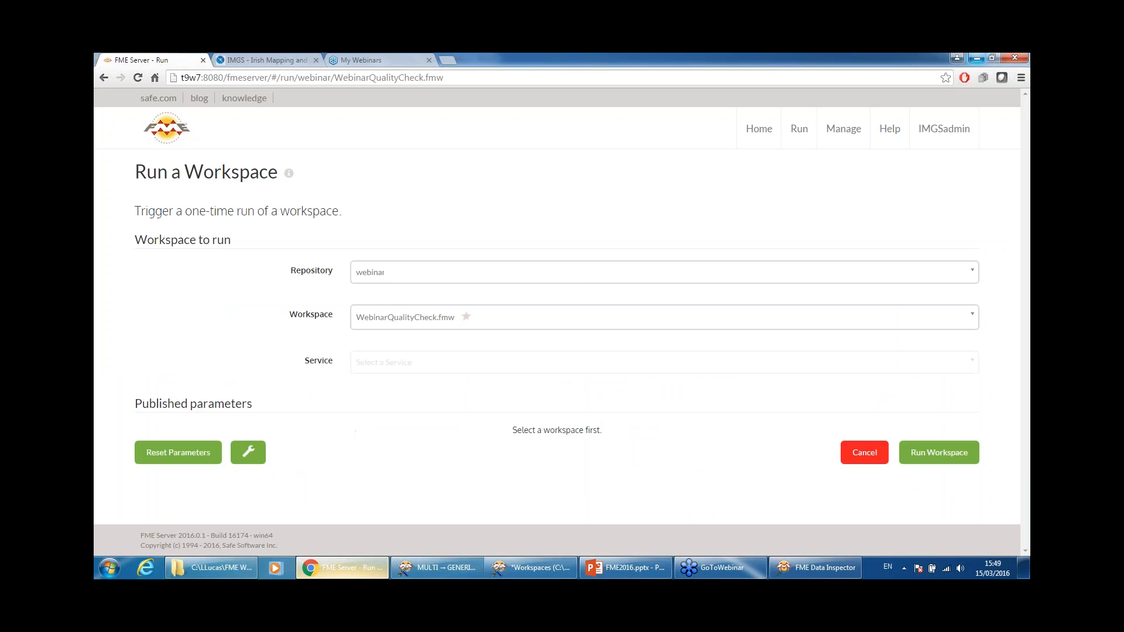
pyautogui.click(539, 280)
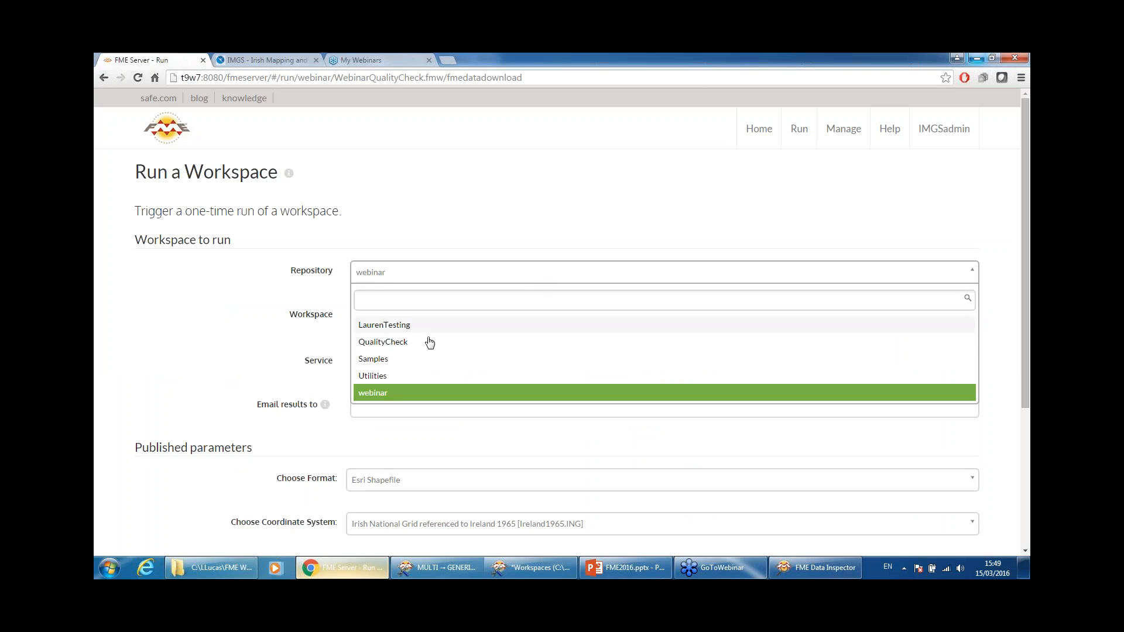
pyautogui.click(398, 357)
pyautogui.click(419, 334)
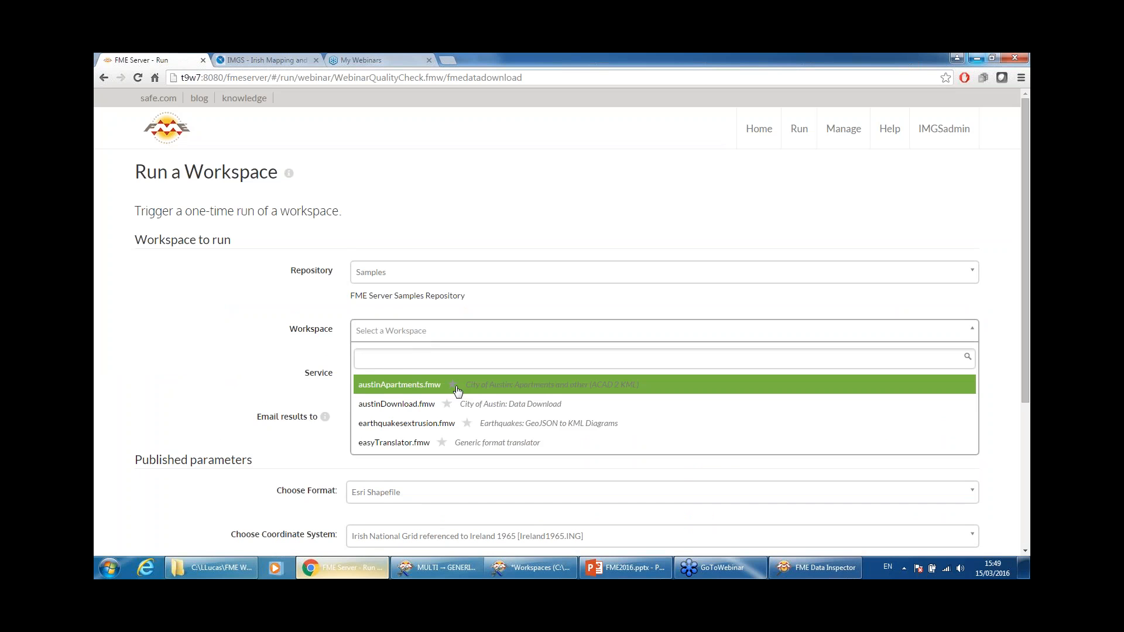
# Step: Star austinApartments.fmw and austinDownload.fmw as favorites, then return to the home page
pyautogui.click(453, 385)
pyautogui.click(447, 404)
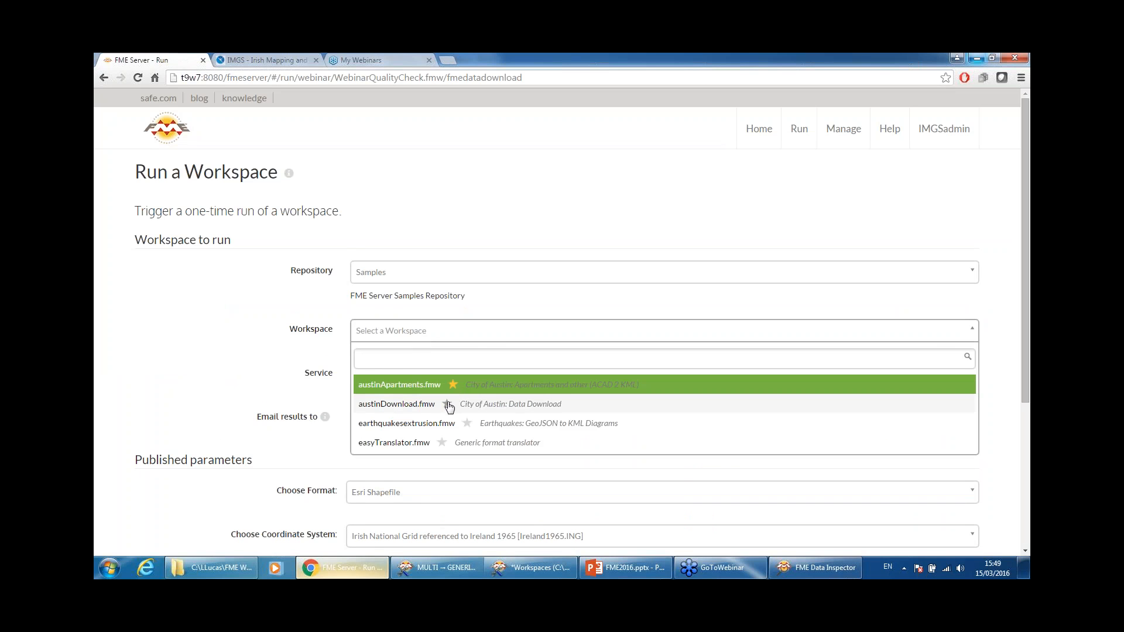
pyautogui.click(170, 134)
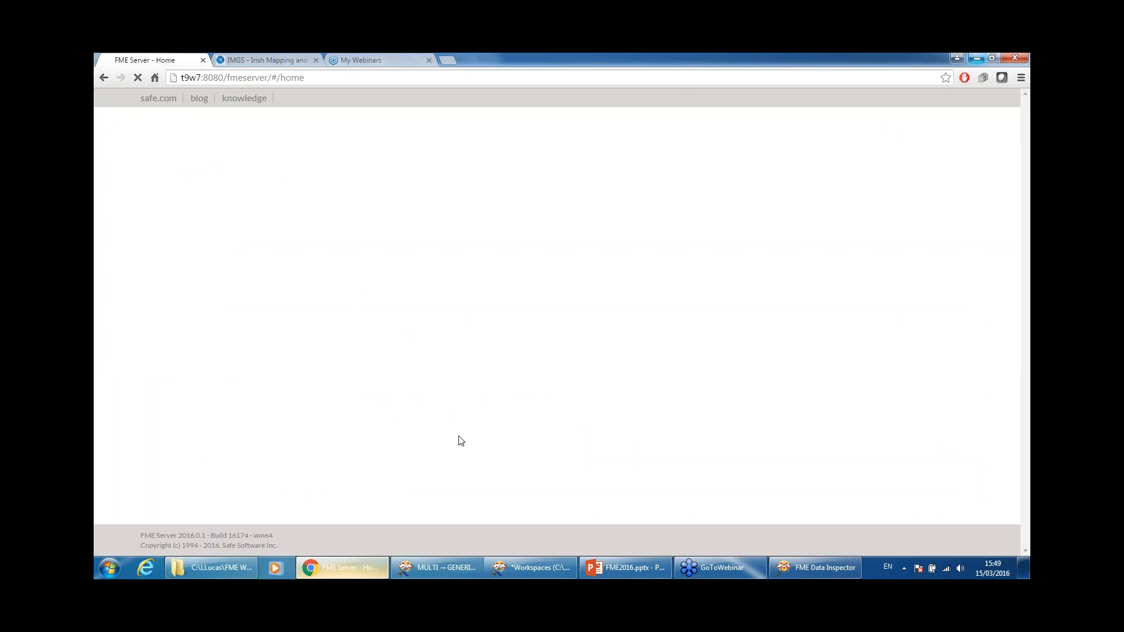
pyautogui.scroll(-2, 461, 442)
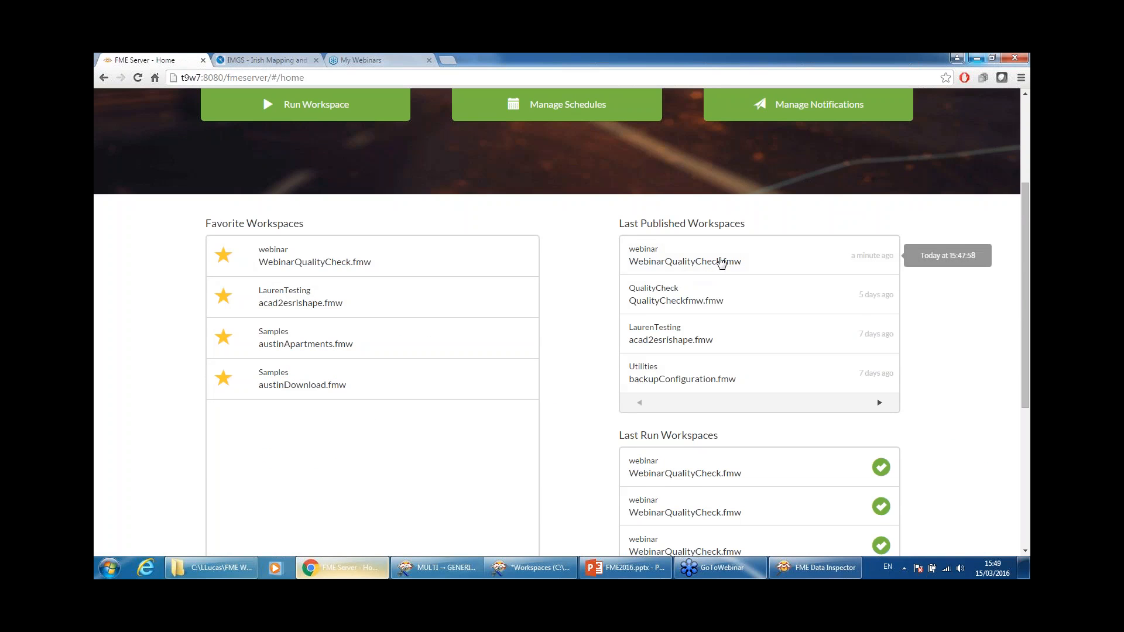
pyautogui.scroll(-1, 890, 422)
pyautogui.scroll(4, 856, 361)
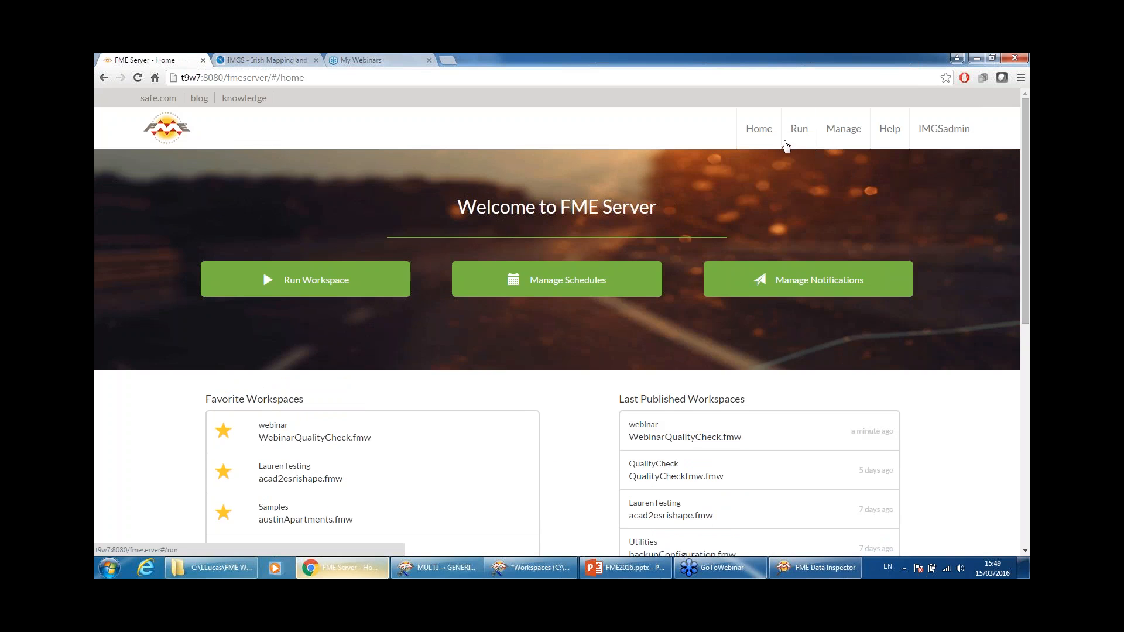
# Step: Open the Jobs page and filter it to show jobs for 'Just Me'
pyautogui.click(846, 134)
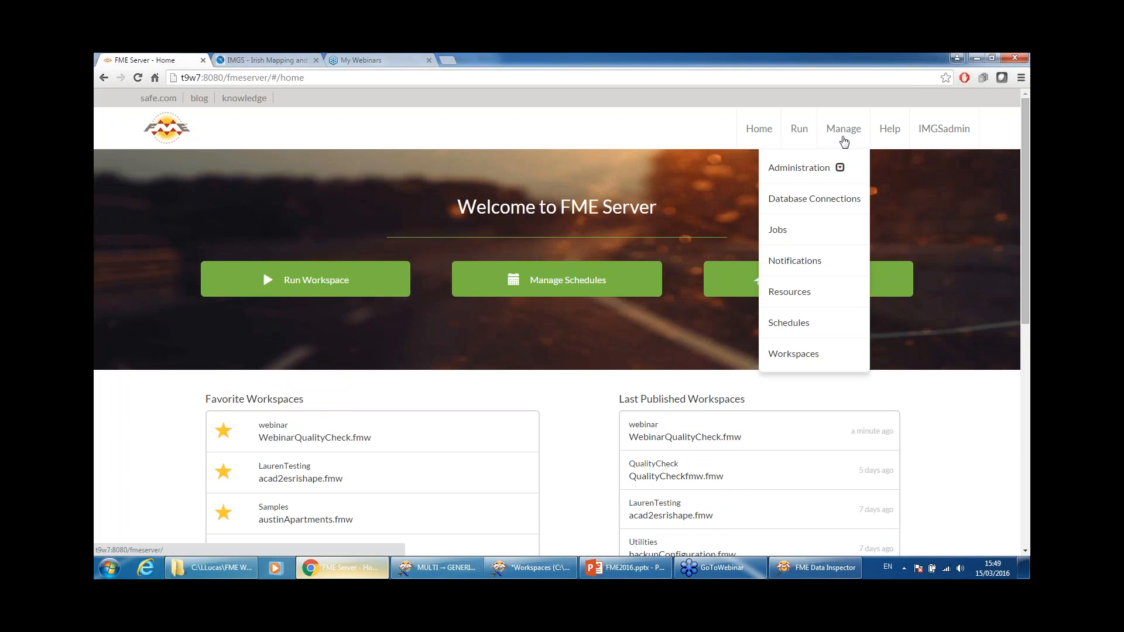
pyautogui.click(814, 233)
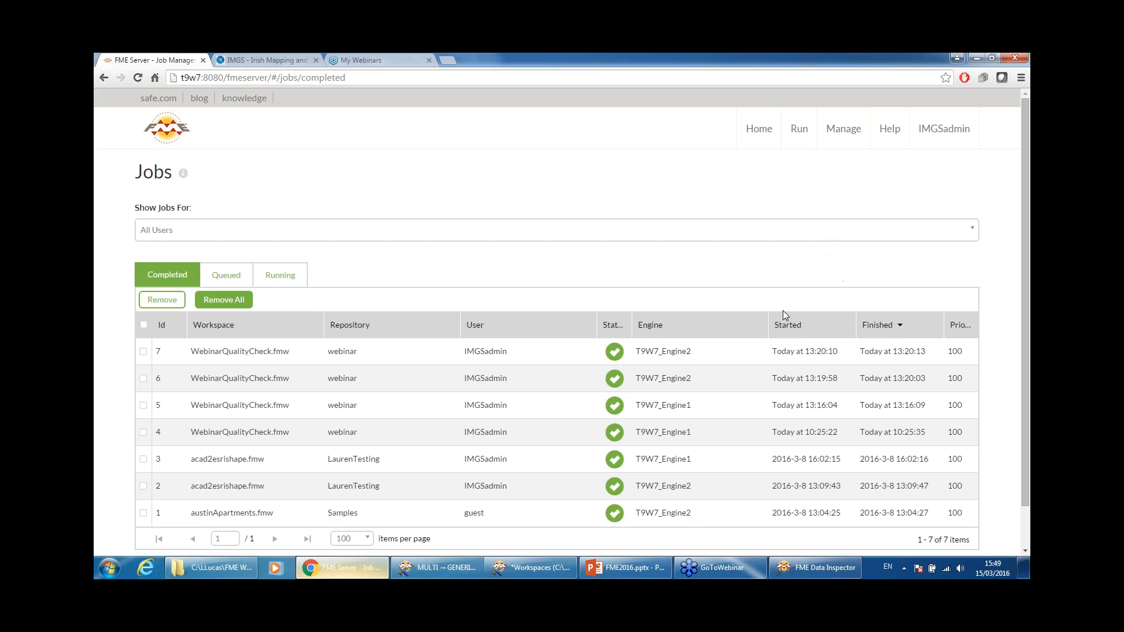
pyautogui.click(428, 230)
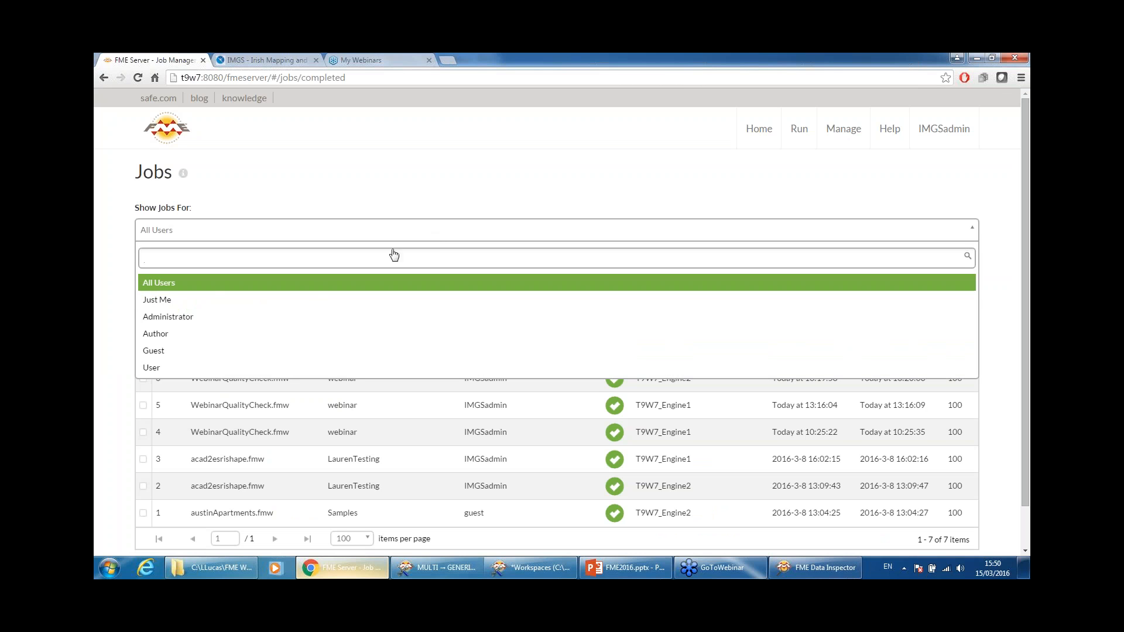
pyautogui.click(207, 302)
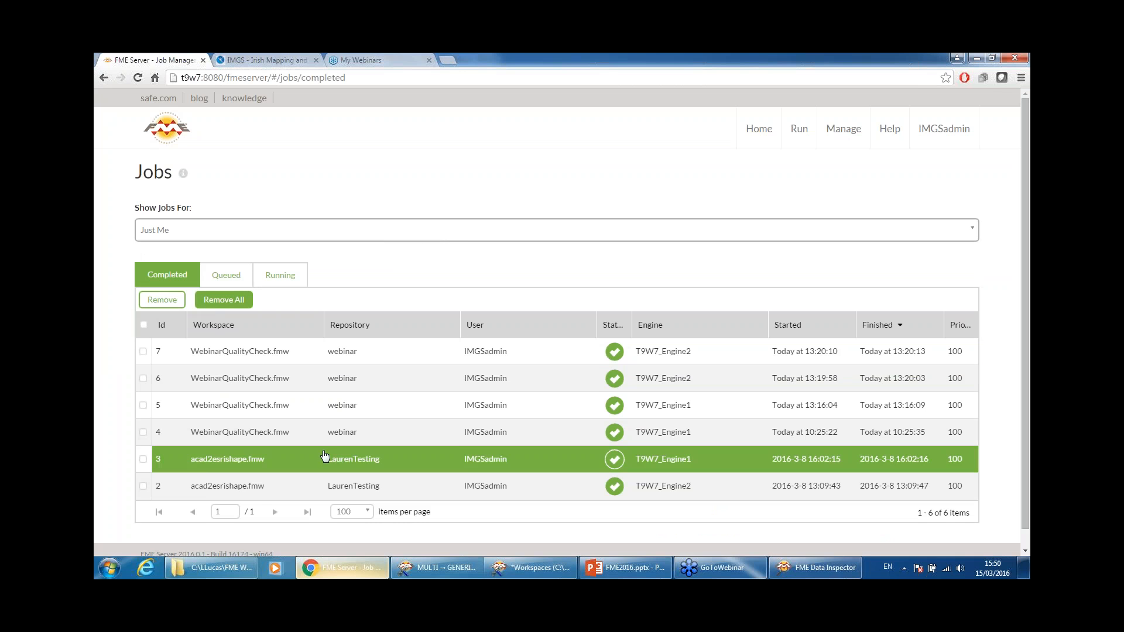
pyautogui.click(375, 231)
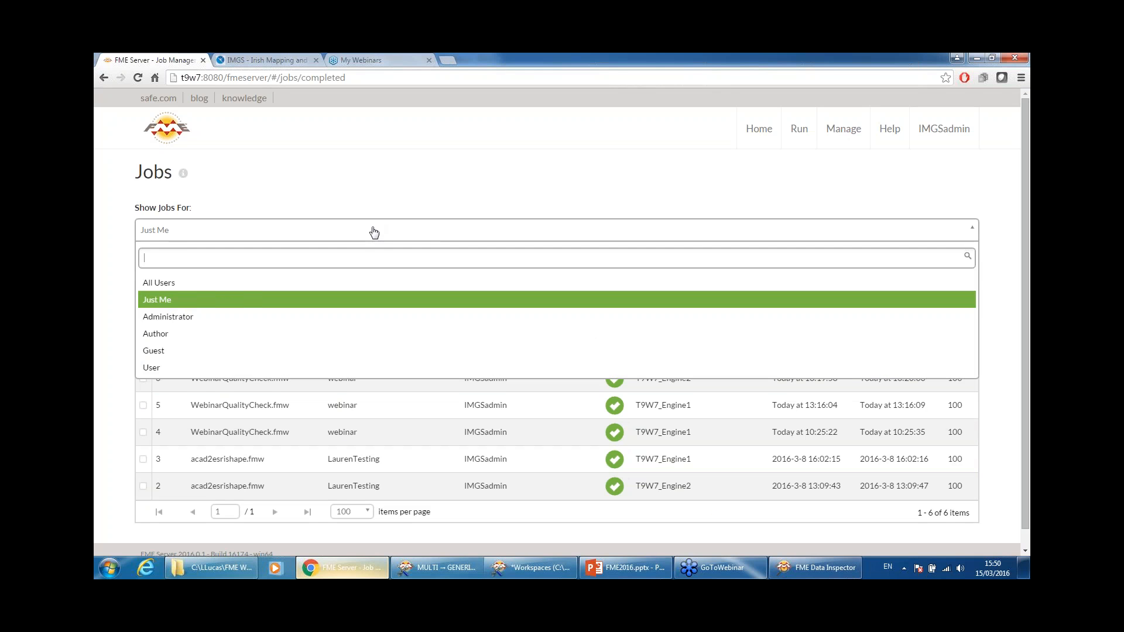
pyautogui.click(373, 232)
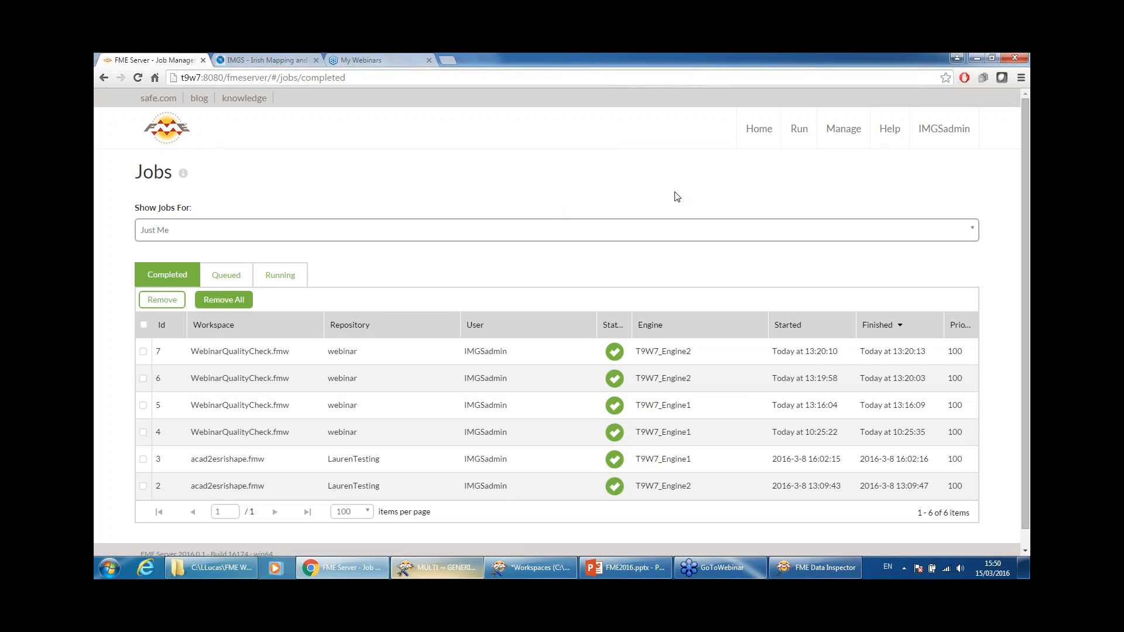
# Step: Go to Administration > Engines & Licensing and open the Request A New License form
pyautogui.click(842, 129)
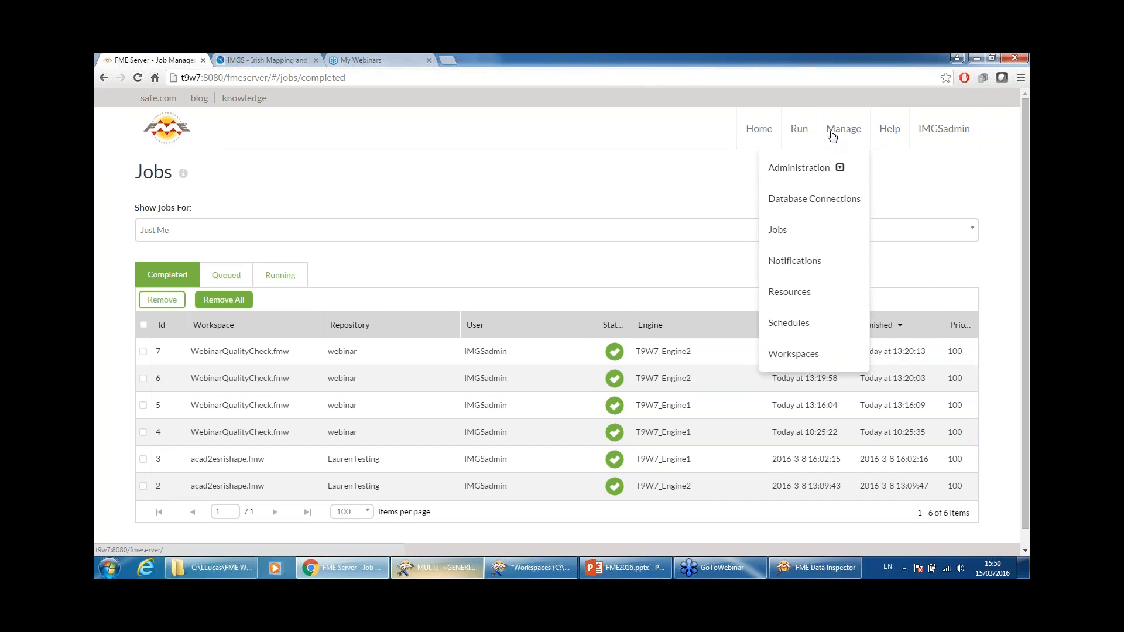
pyautogui.click(814, 170)
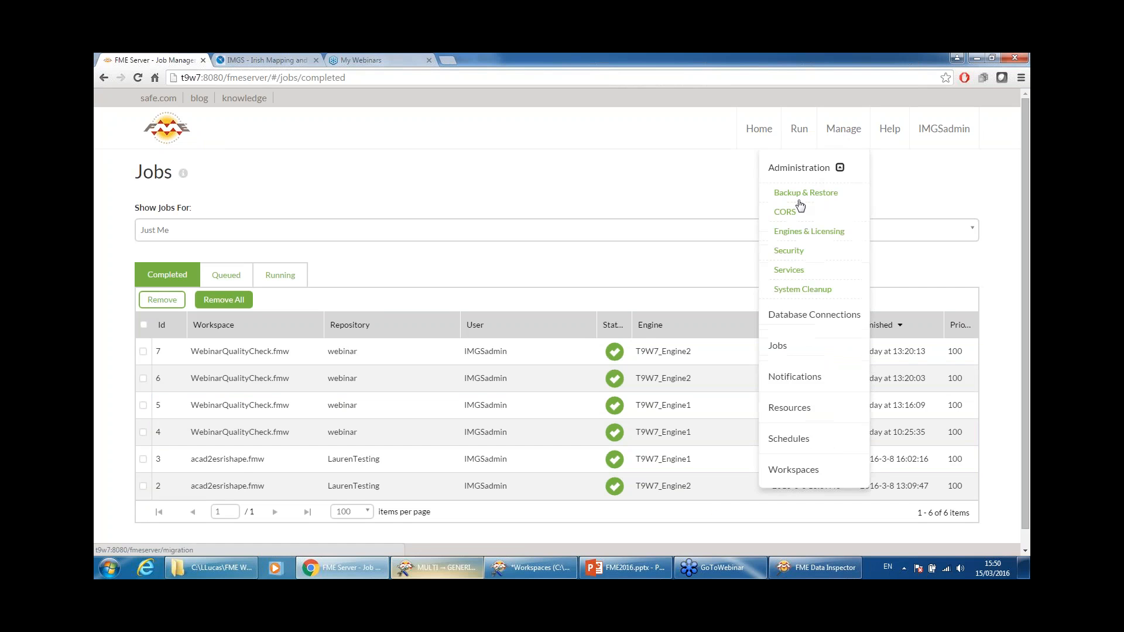
pyautogui.click(807, 232)
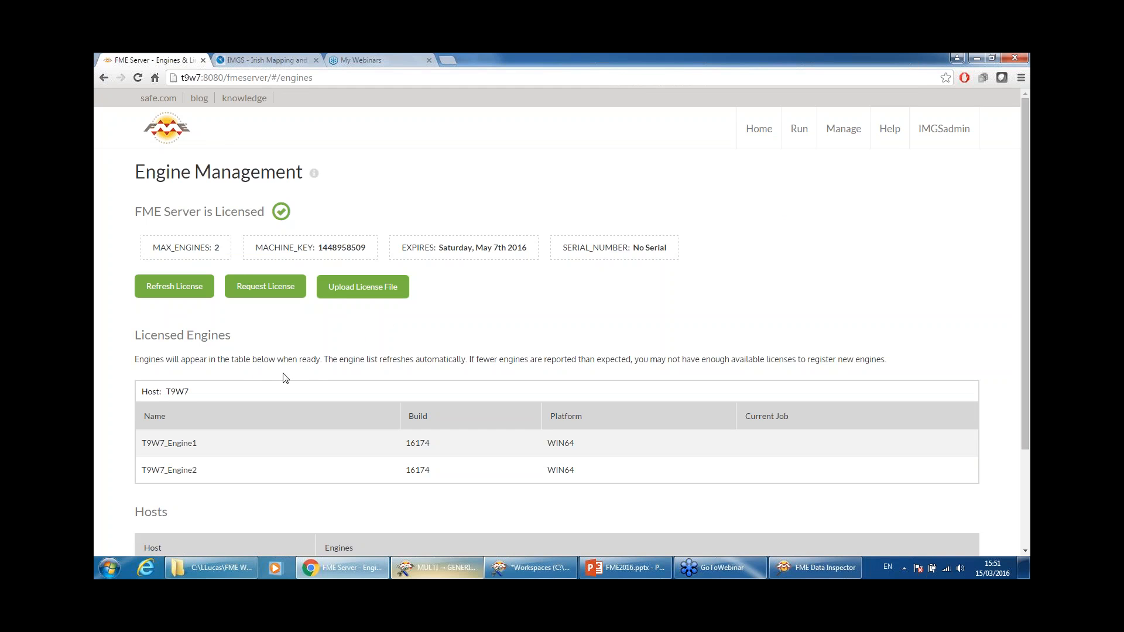
pyautogui.click(246, 291)
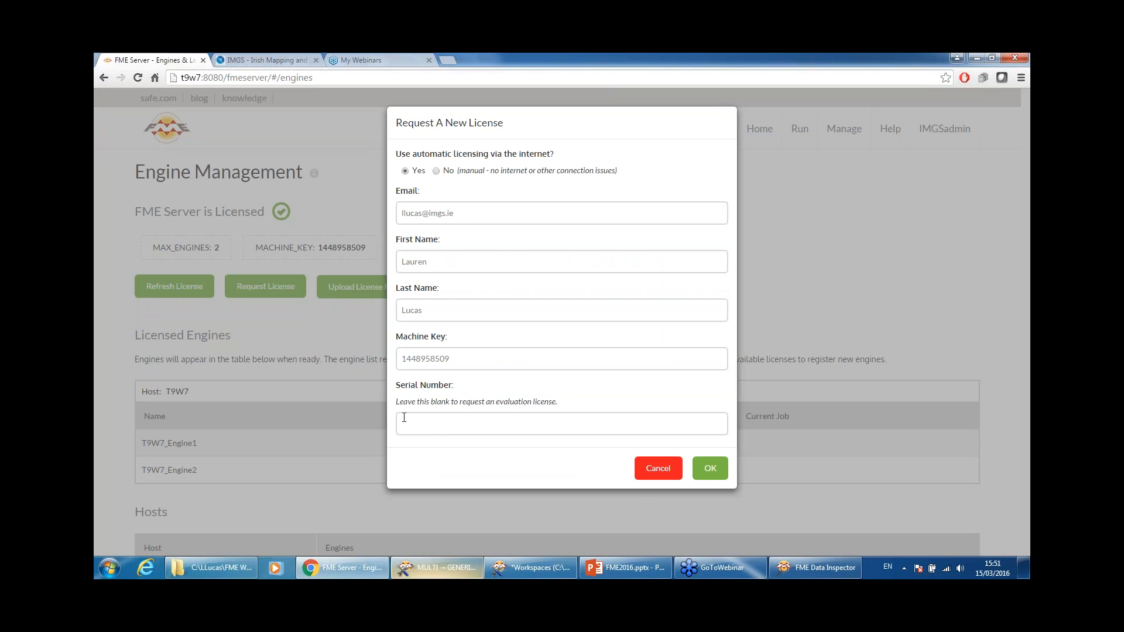
# Step: Cancel the Request A New License form, reopened once, and go back to the home page
pyautogui.click(660, 469)
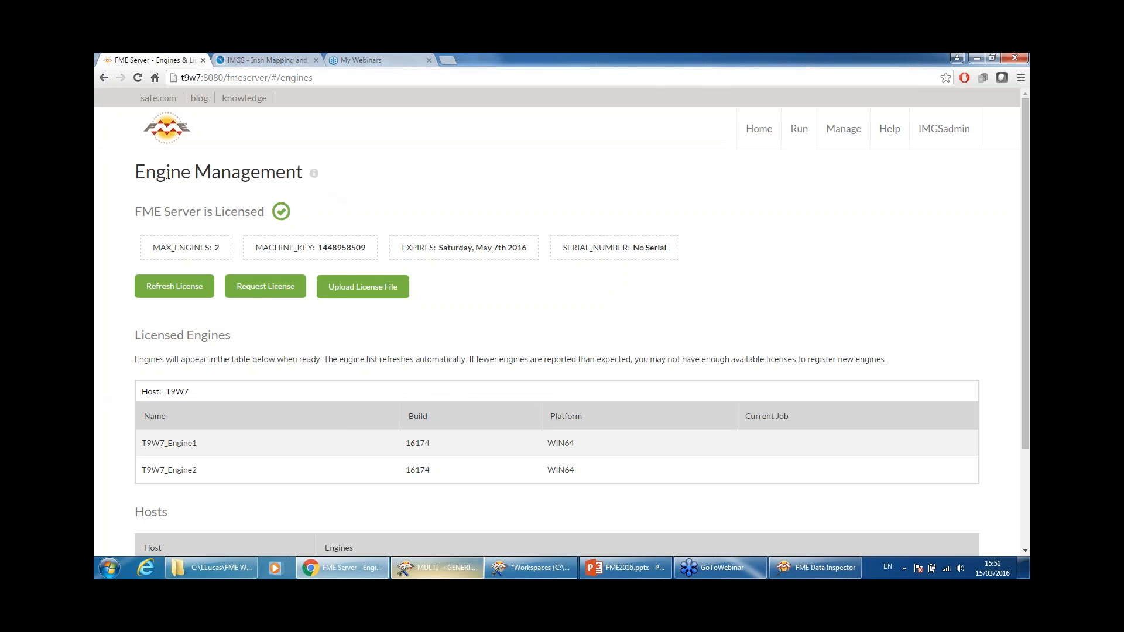
pyautogui.click(267, 288)
pyautogui.click(452, 424)
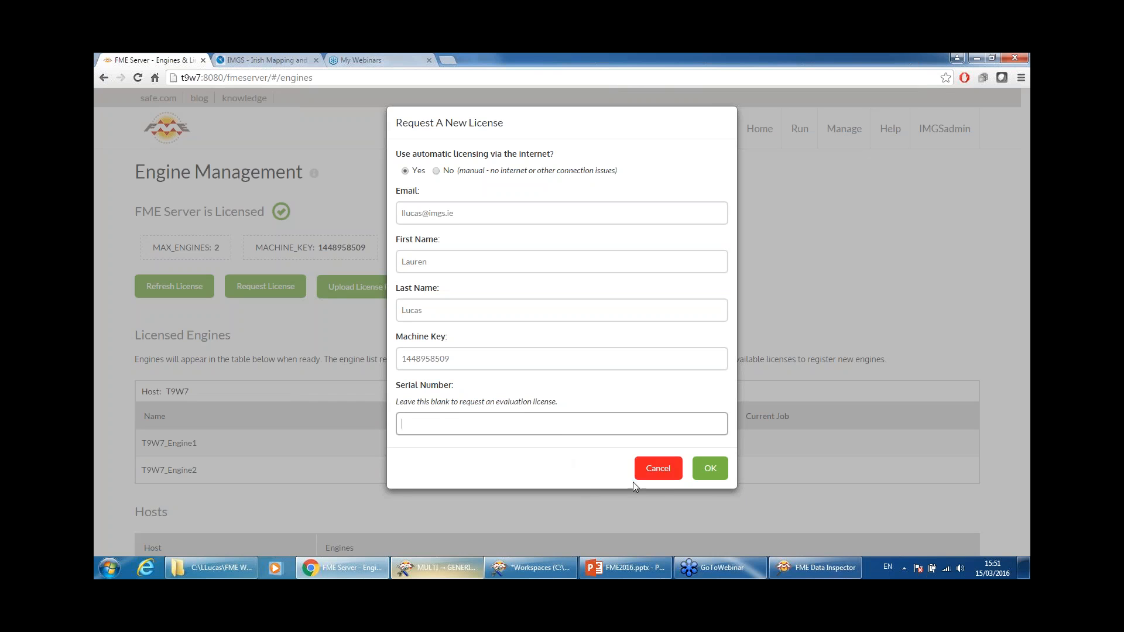
pyautogui.click(666, 470)
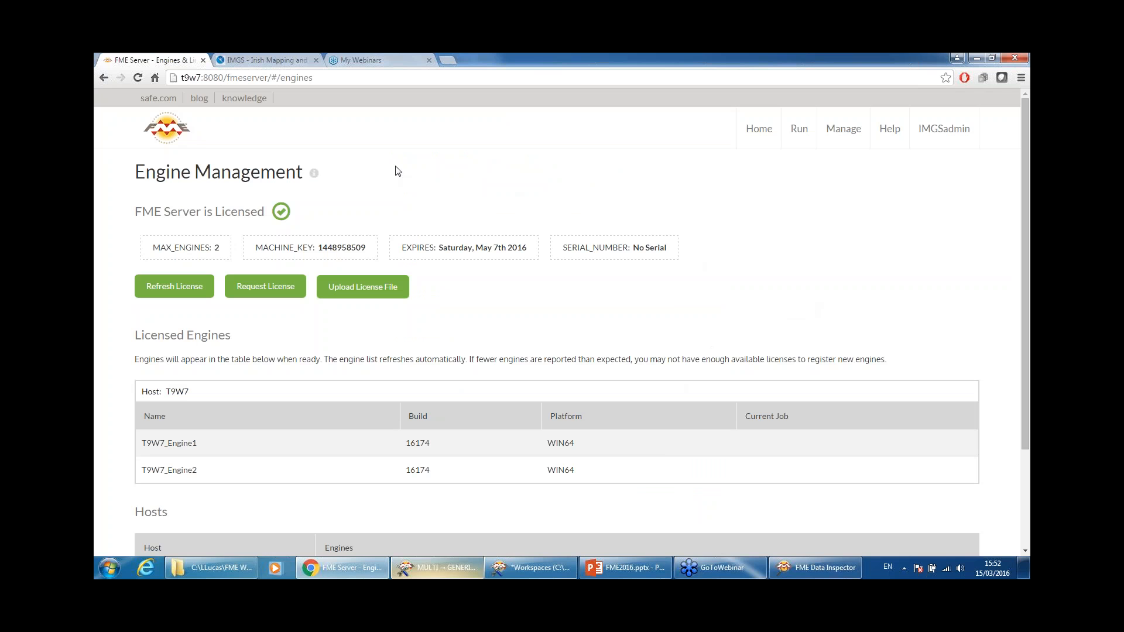
pyautogui.click(164, 130)
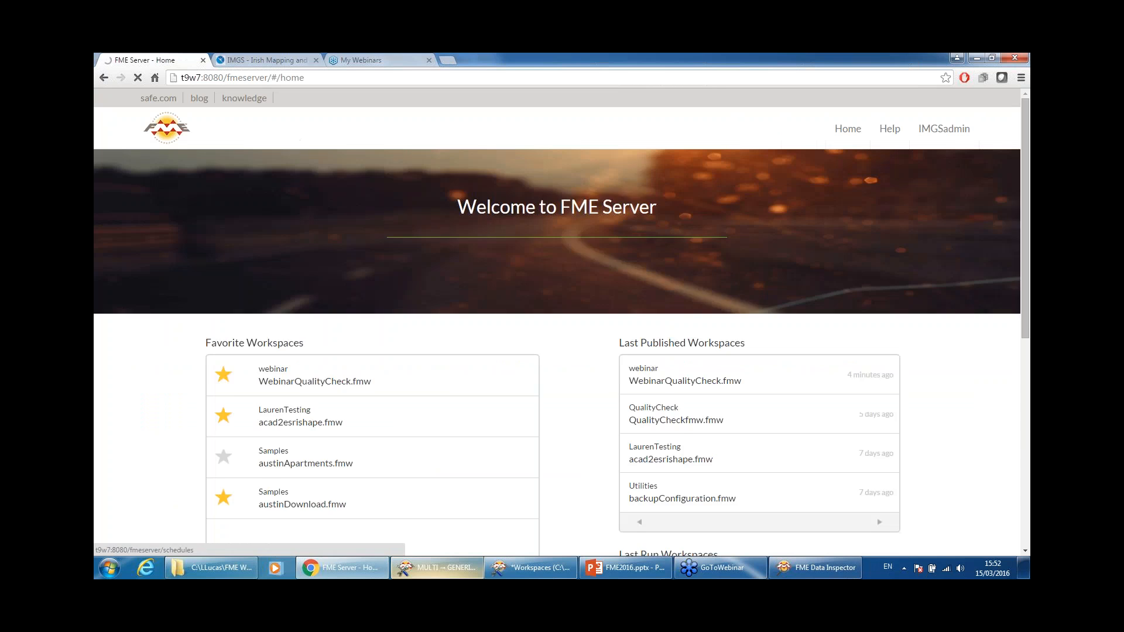
# Step: Open the run form for WebinarQualityCheck.fmw, keeping the webinar repository and workspace
pyautogui.click(773, 435)
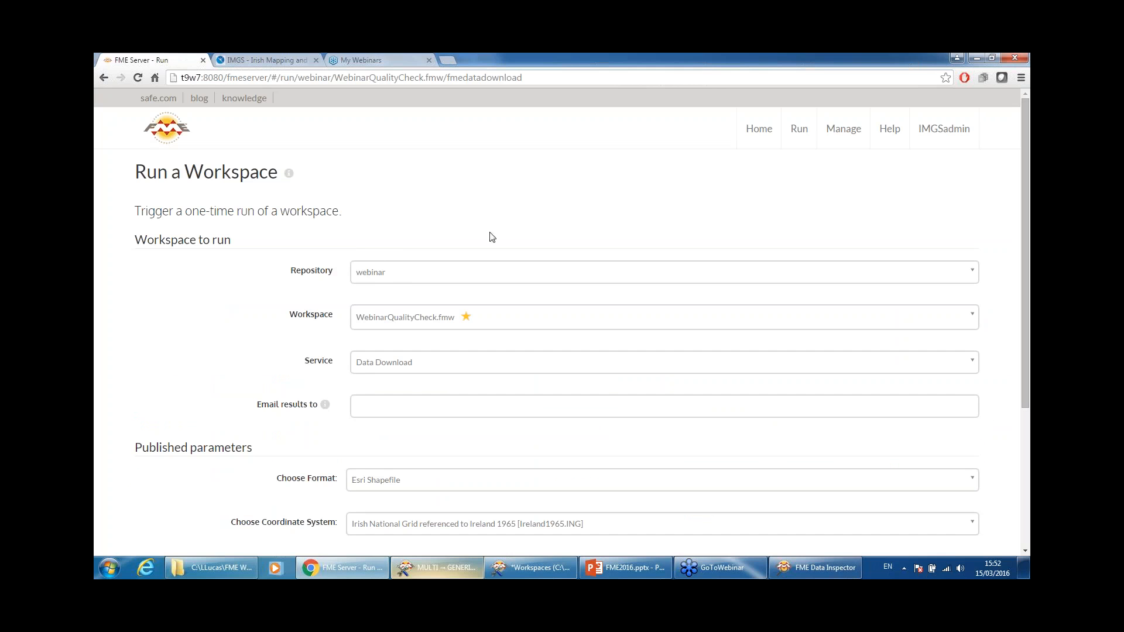
pyautogui.click(408, 275)
pyautogui.click(406, 274)
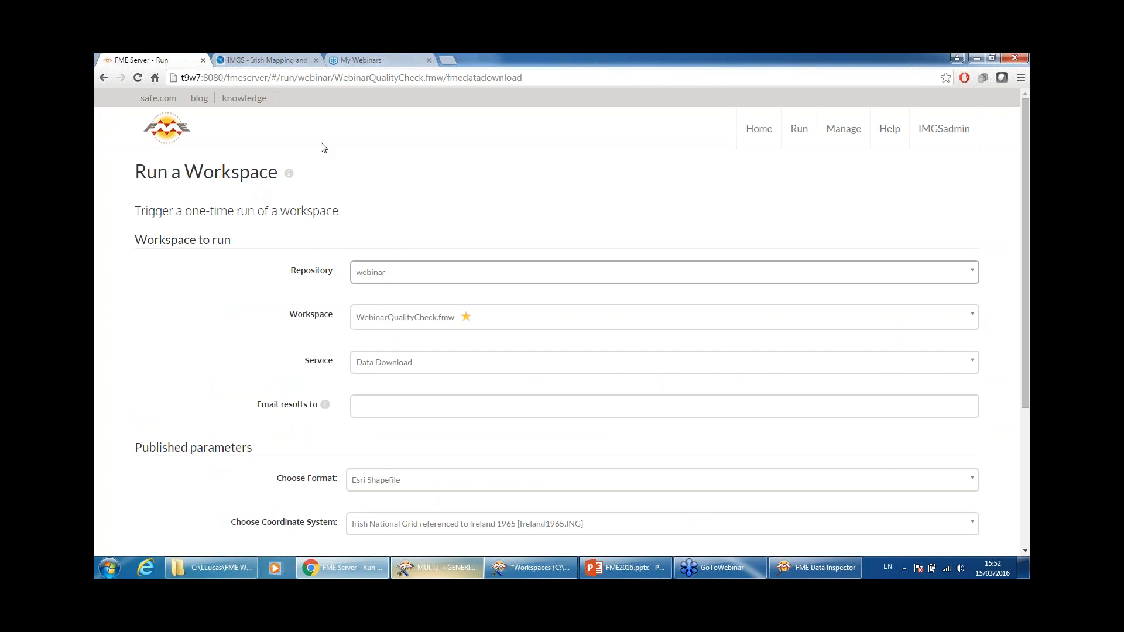
pyautogui.click(508, 276)
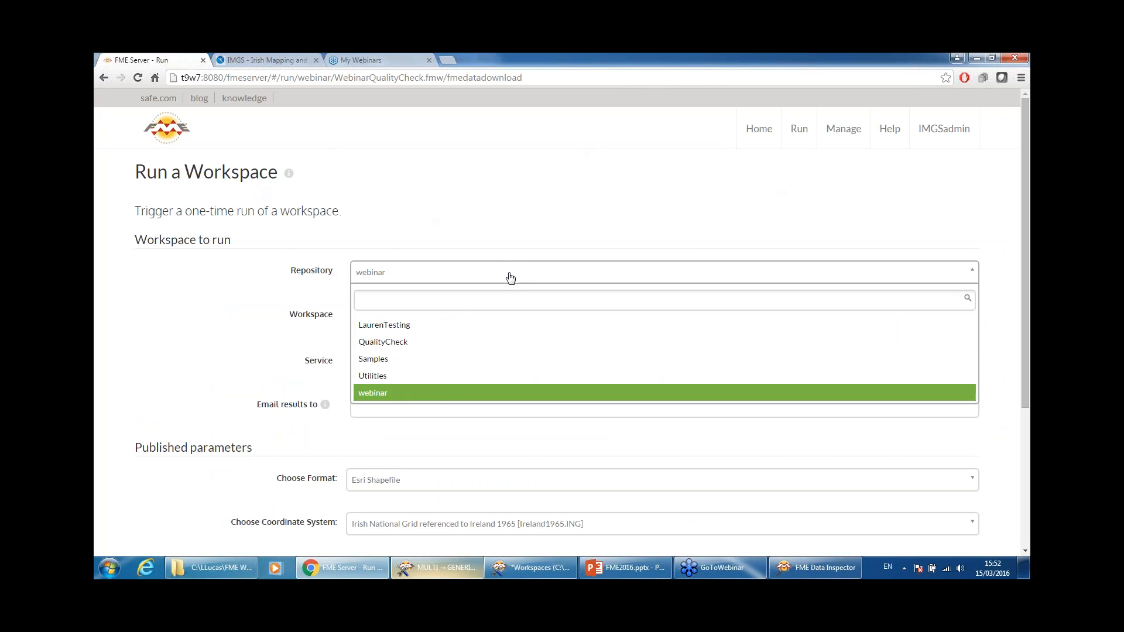
pyautogui.click(433, 394)
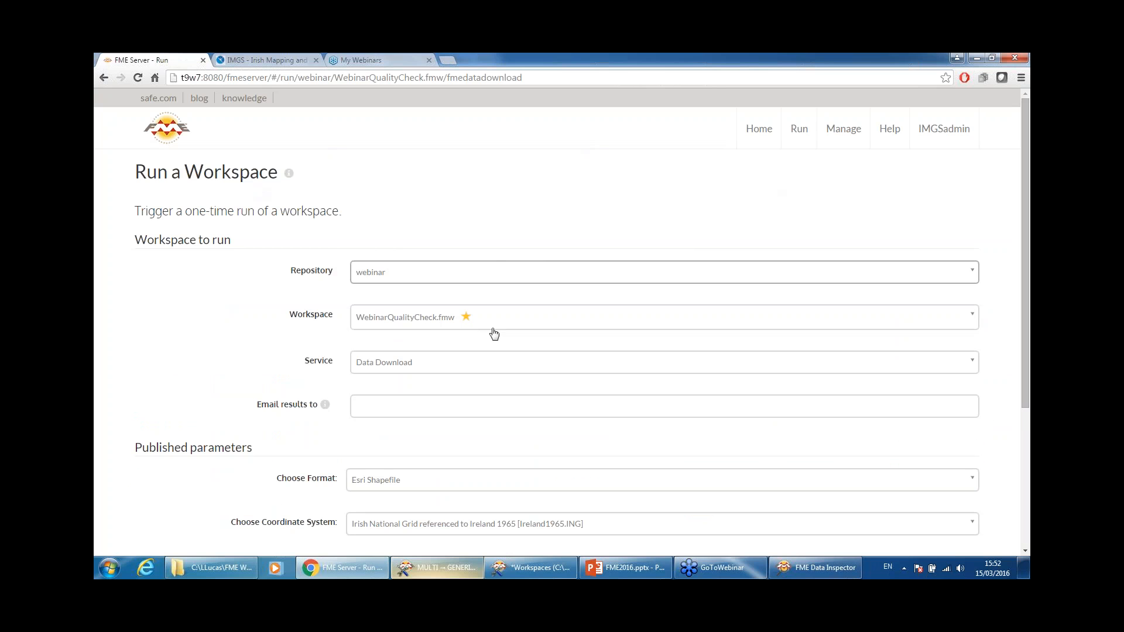
pyautogui.click(969, 322)
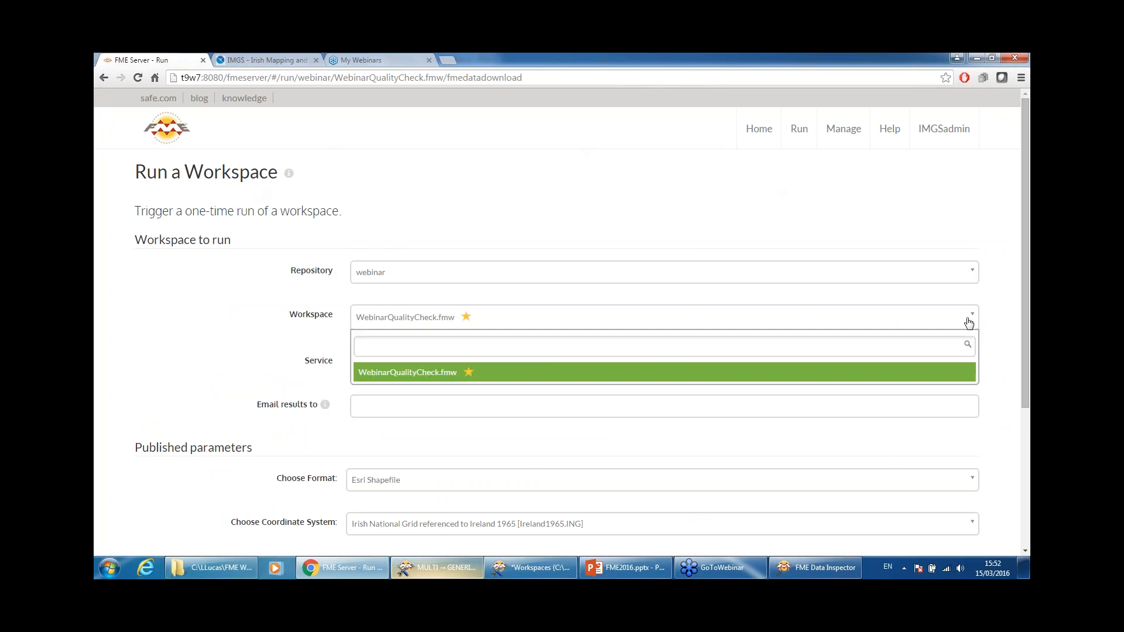
pyautogui.click(969, 322)
pyautogui.scroll(-1, 564, 366)
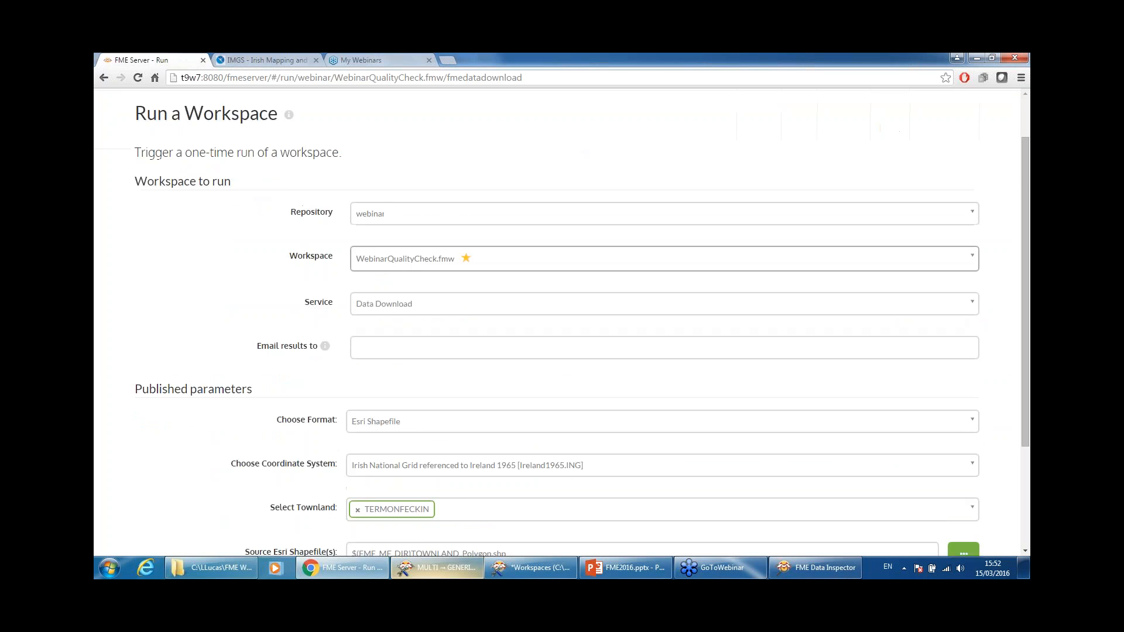
pyautogui.scroll(-1, 579, 375)
pyautogui.scroll(-1, 303, 346)
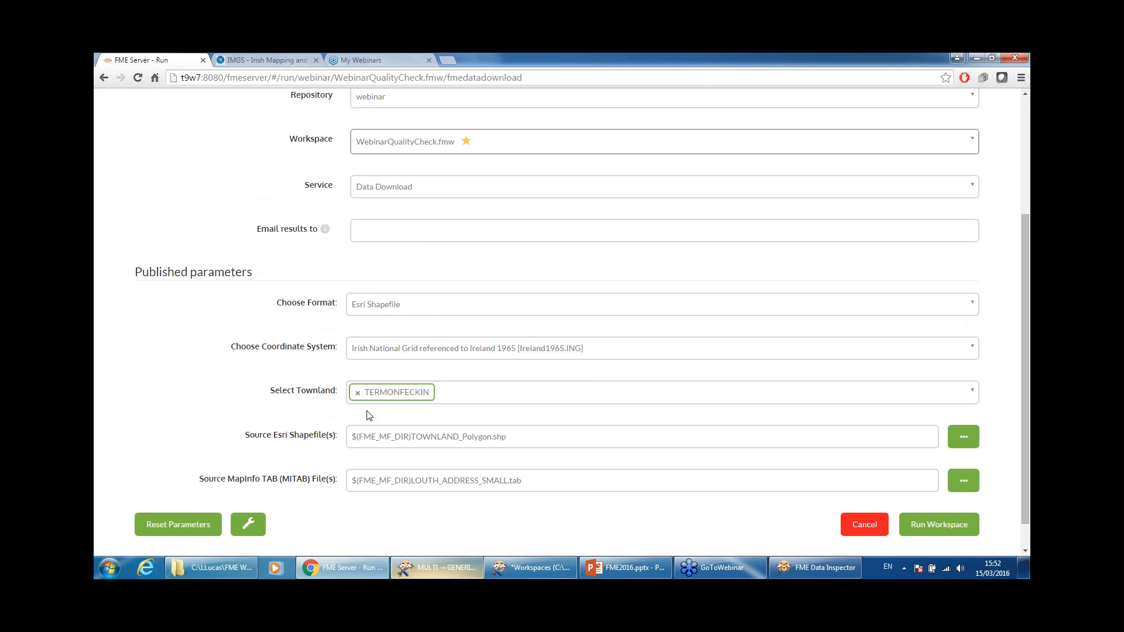
# Step: Set MapInfo TAB output in IRENET95 / Irish Transverse Mercator, townland TERMONFECKIN, and run it
pyautogui.click(378, 307)
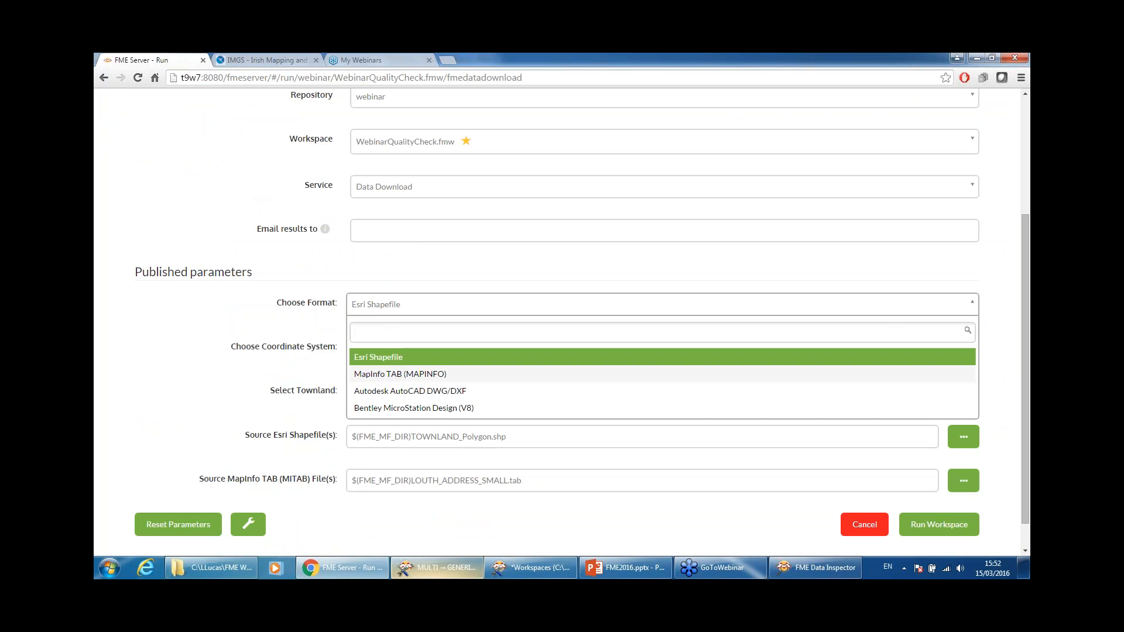
pyautogui.click(440, 379)
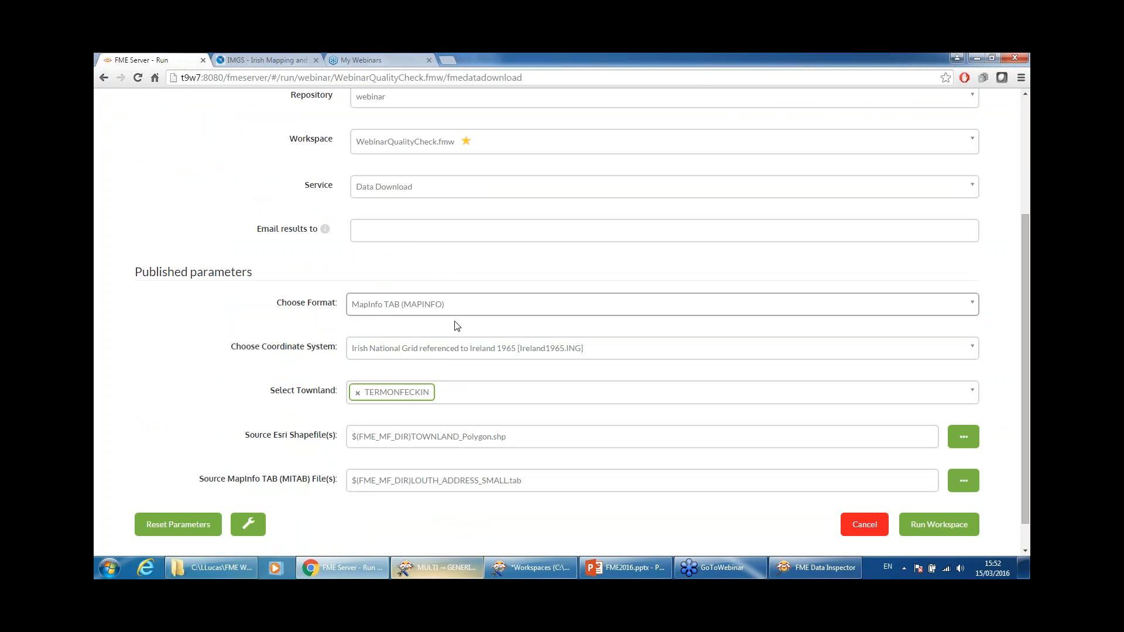
pyautogui.click(469, 350)
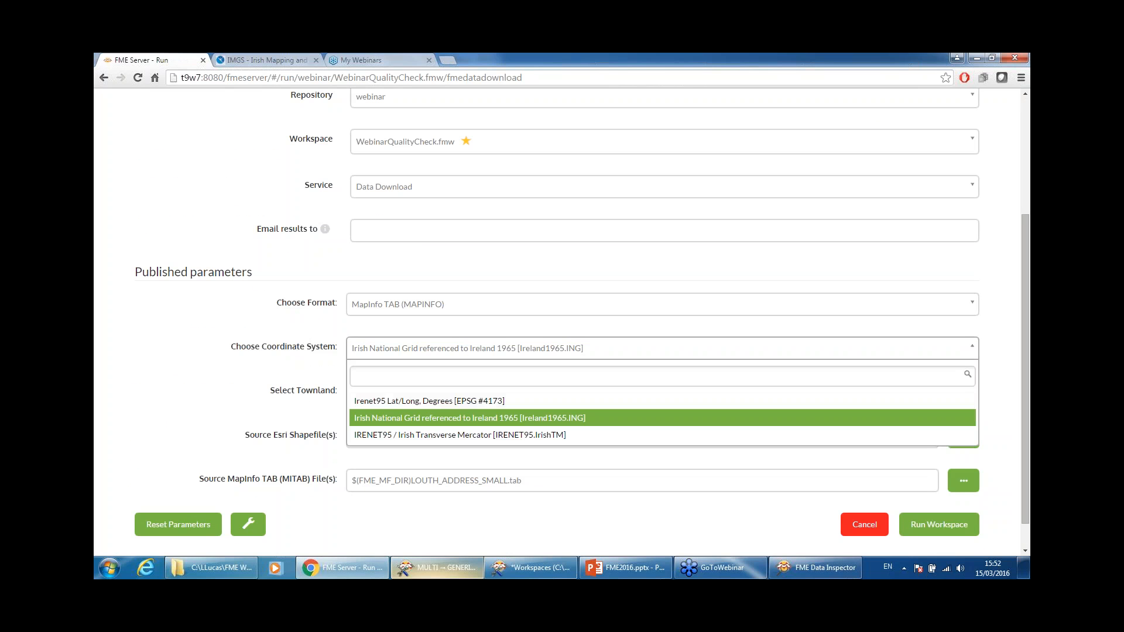
pyautogui.click(446, 436)
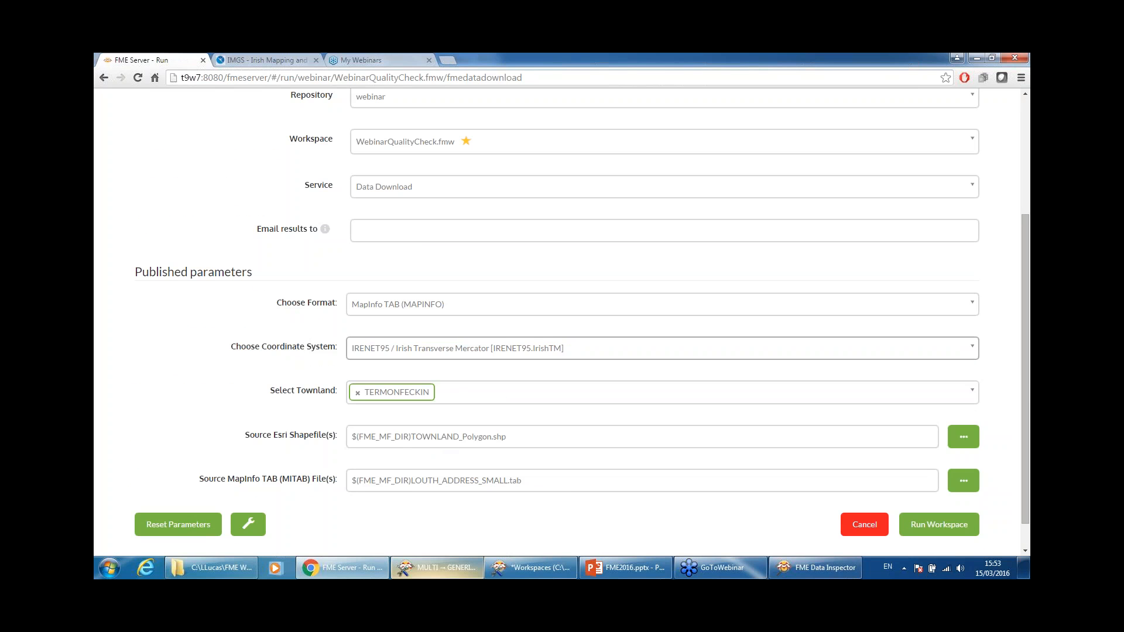
pyautogui.click(970, 398)
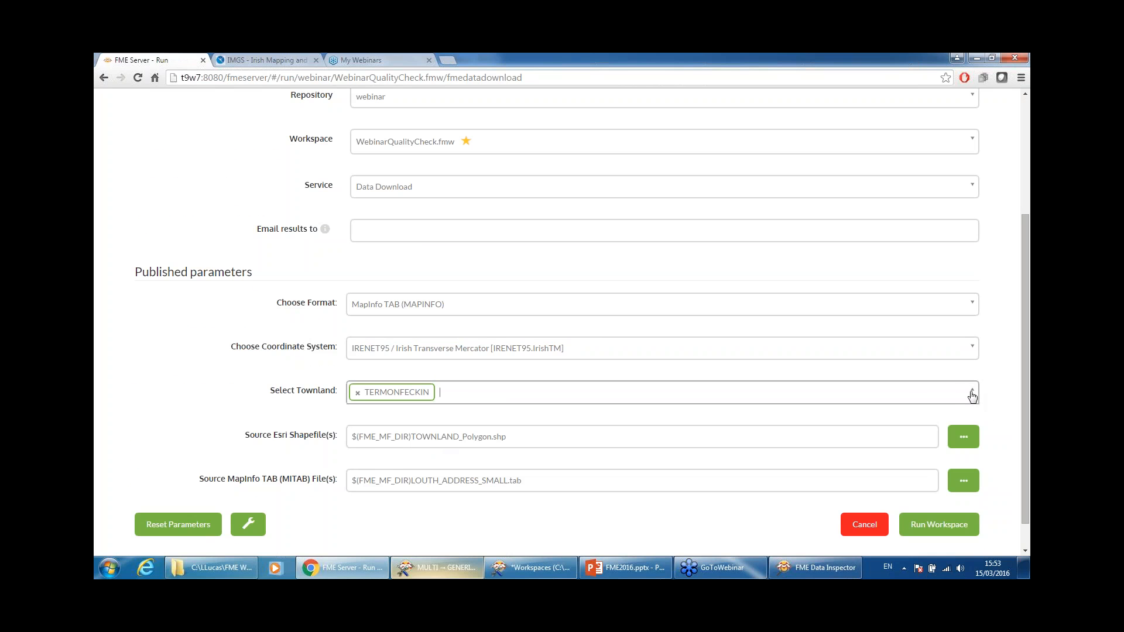
pyautogui.click(972, 394)
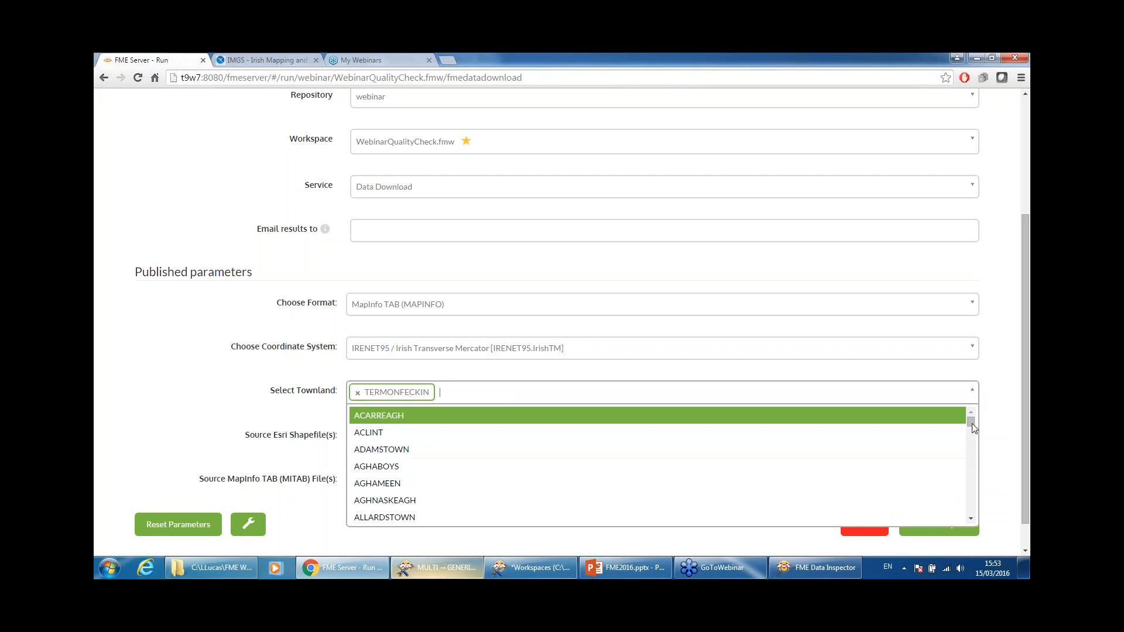
pyautogui.moveTo(972, 424); pyautogui.dragTo(1001, 386)
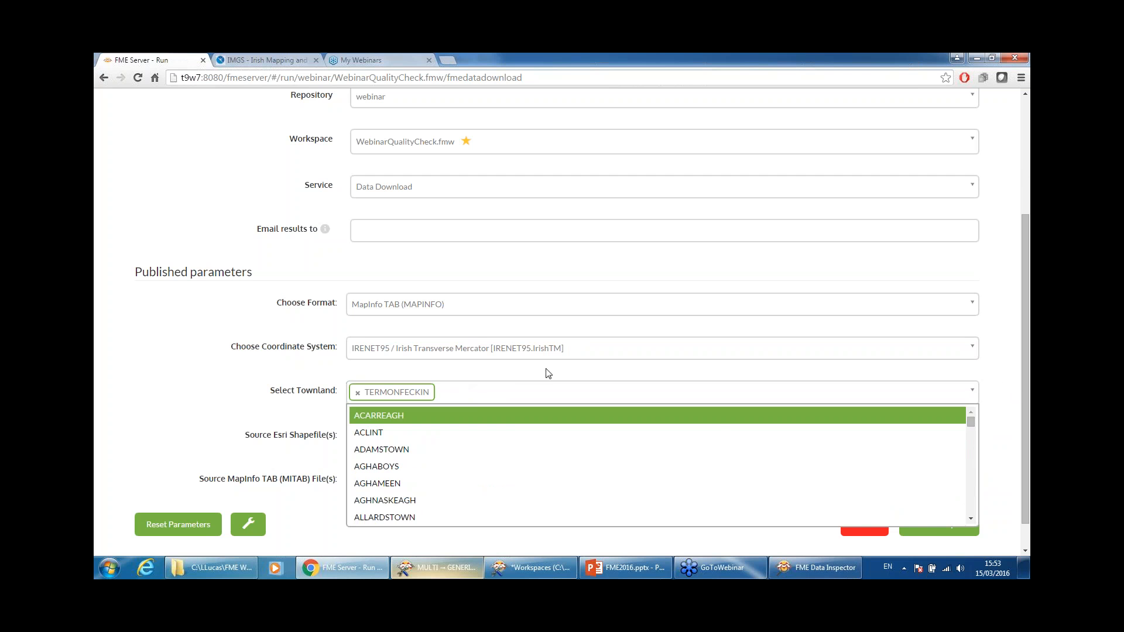
pyautogui.click(246, 410)
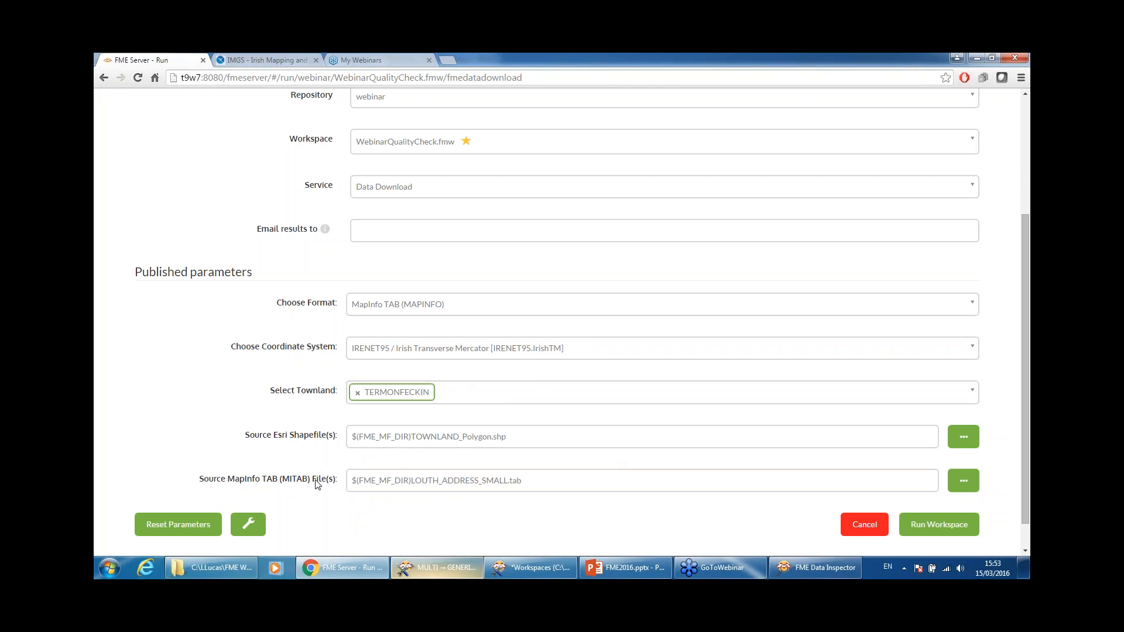
pyautogui.click(948, 529)
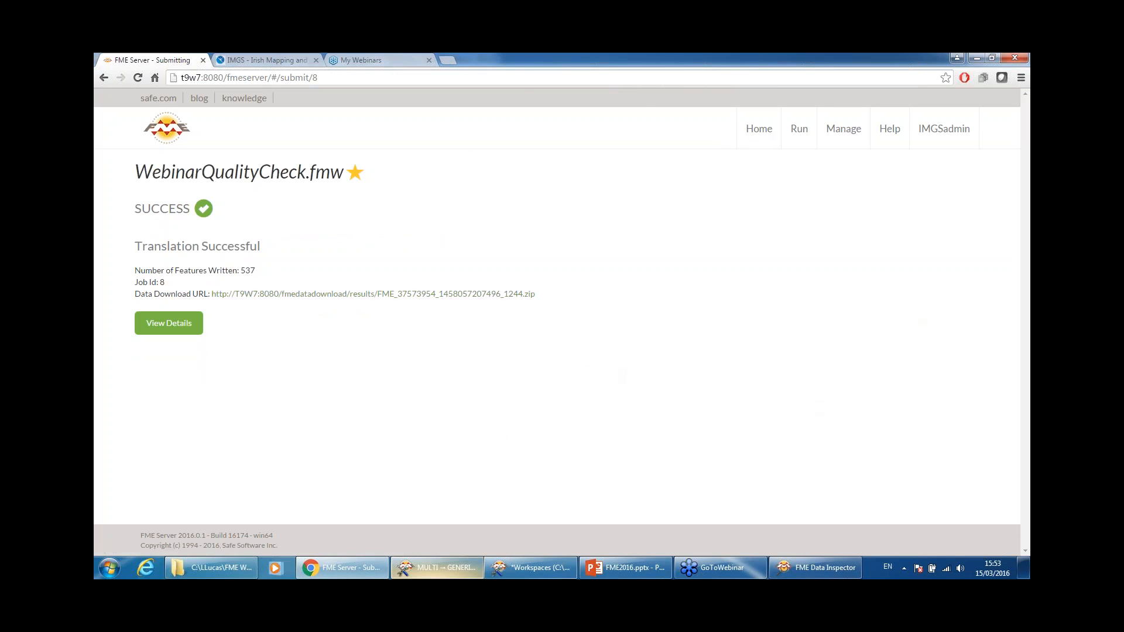
# Step: Return to the FME Server home page after the run writes 537 features
pyautogui.click(759, 128)
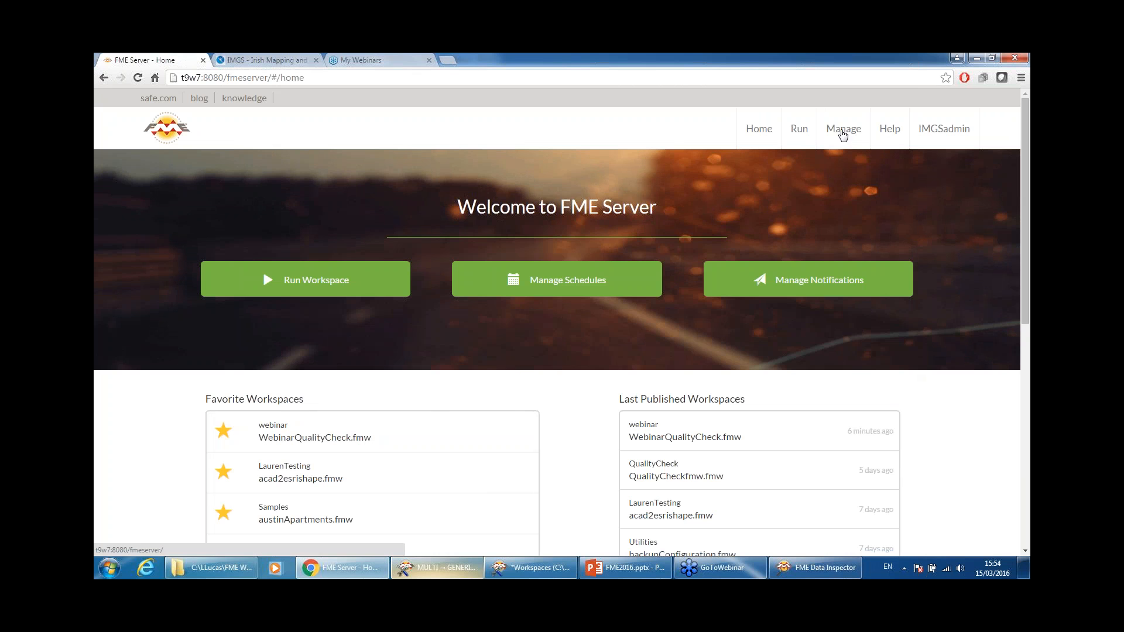
# Step: Save job 8's result zip from Manage > Jobs to the Desktop and show the desktop
pyautogui.click(842, 133)
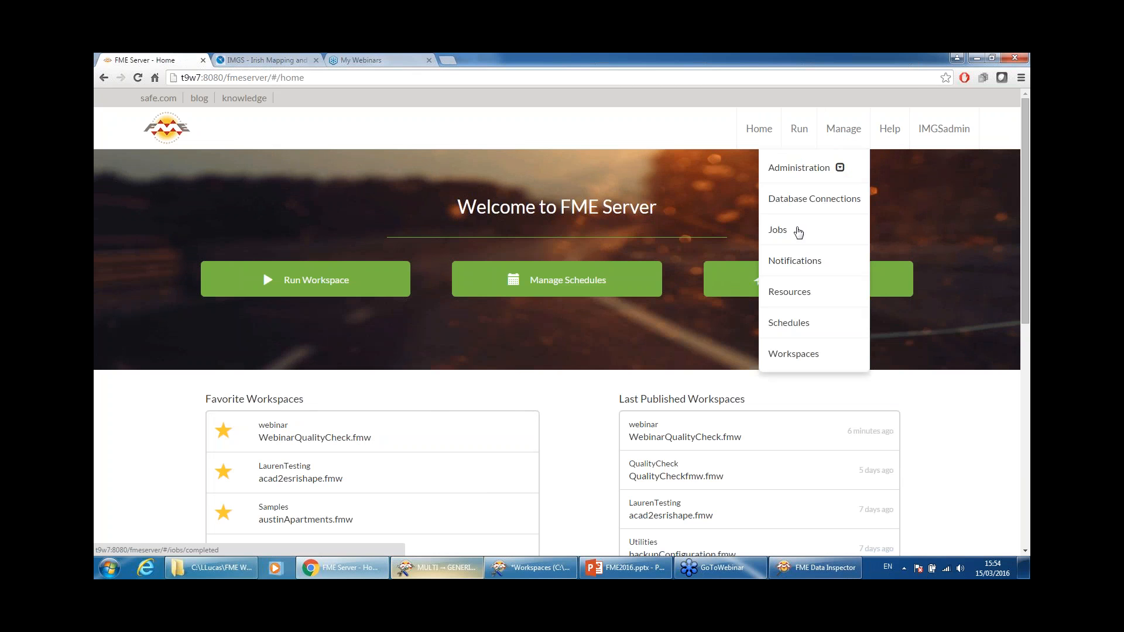
pyautogui.click(799, 233)
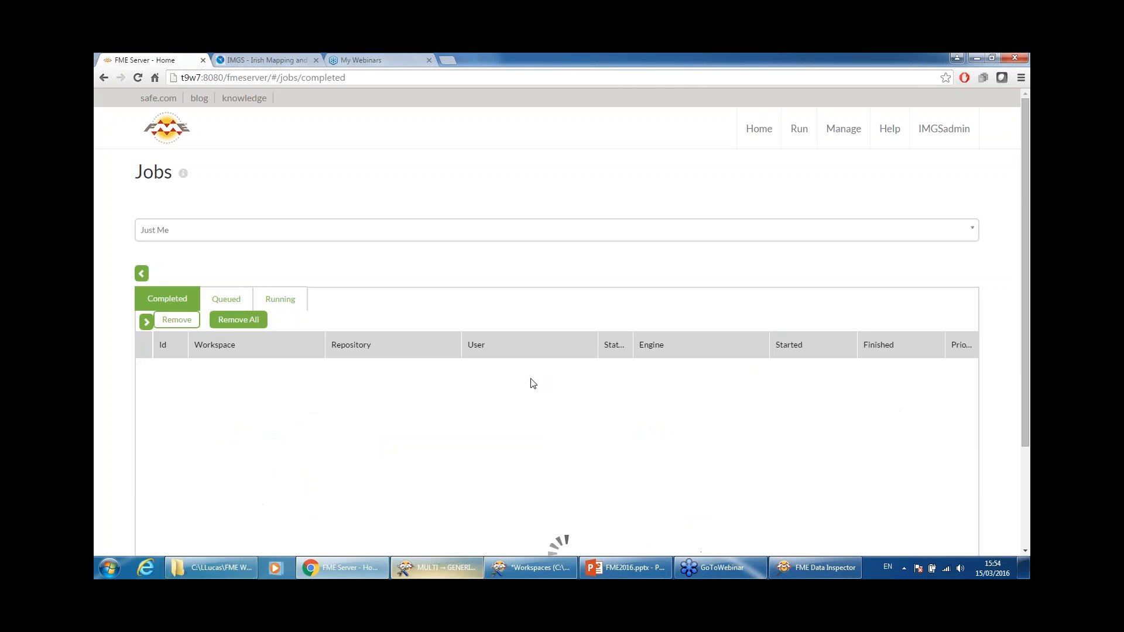
pyautogui.click(314, 357)
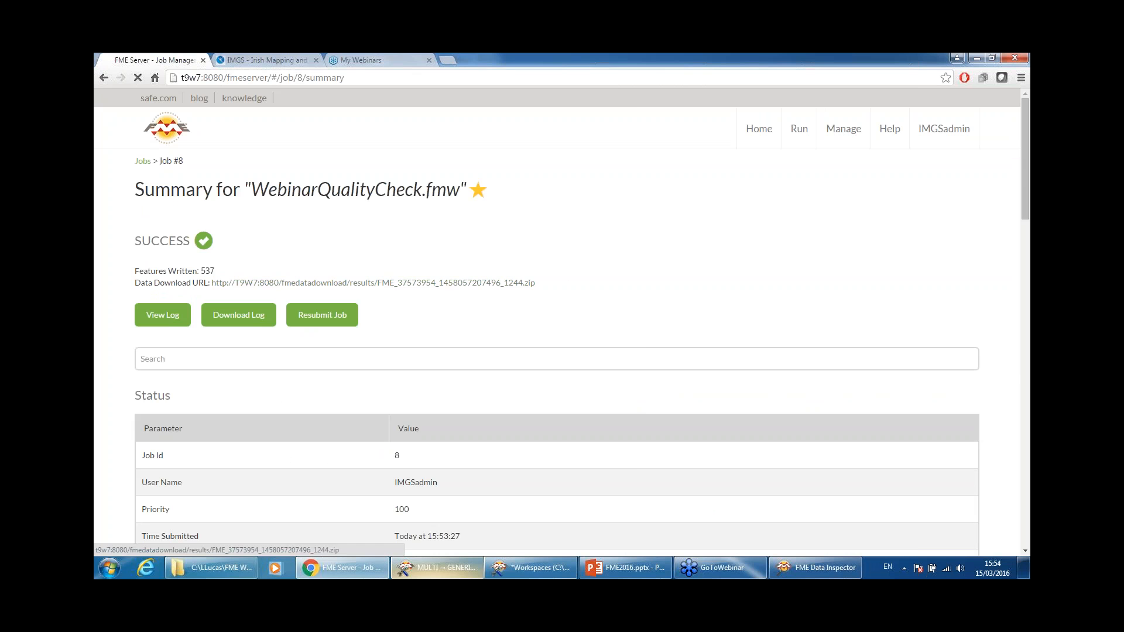
pyautogui.click(373, 283)
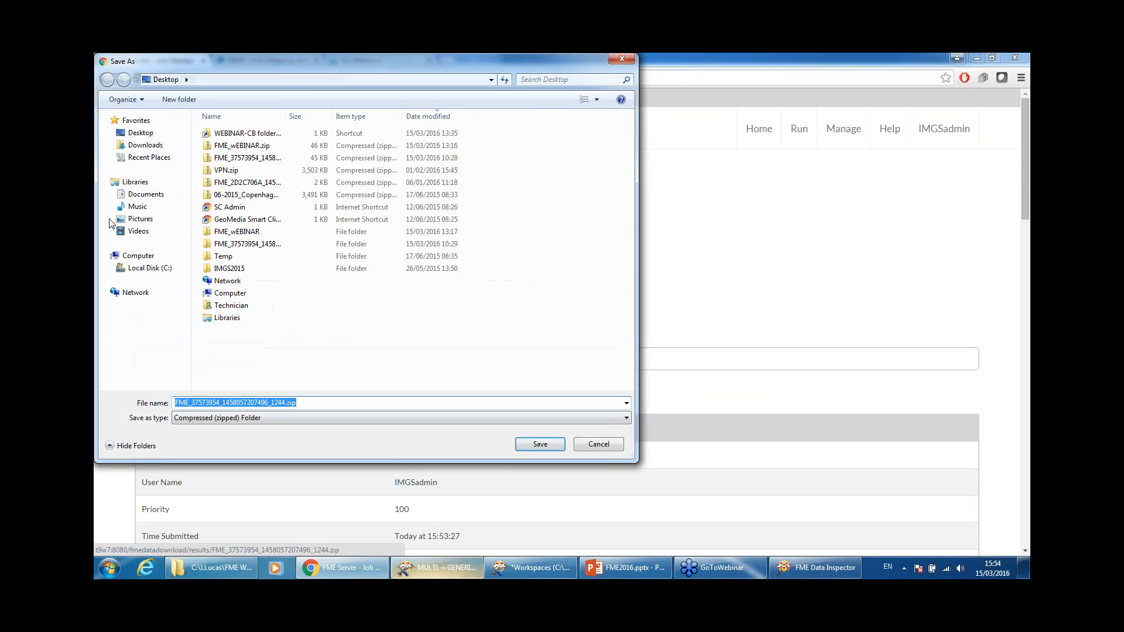
pyautogui.click(536, 441)
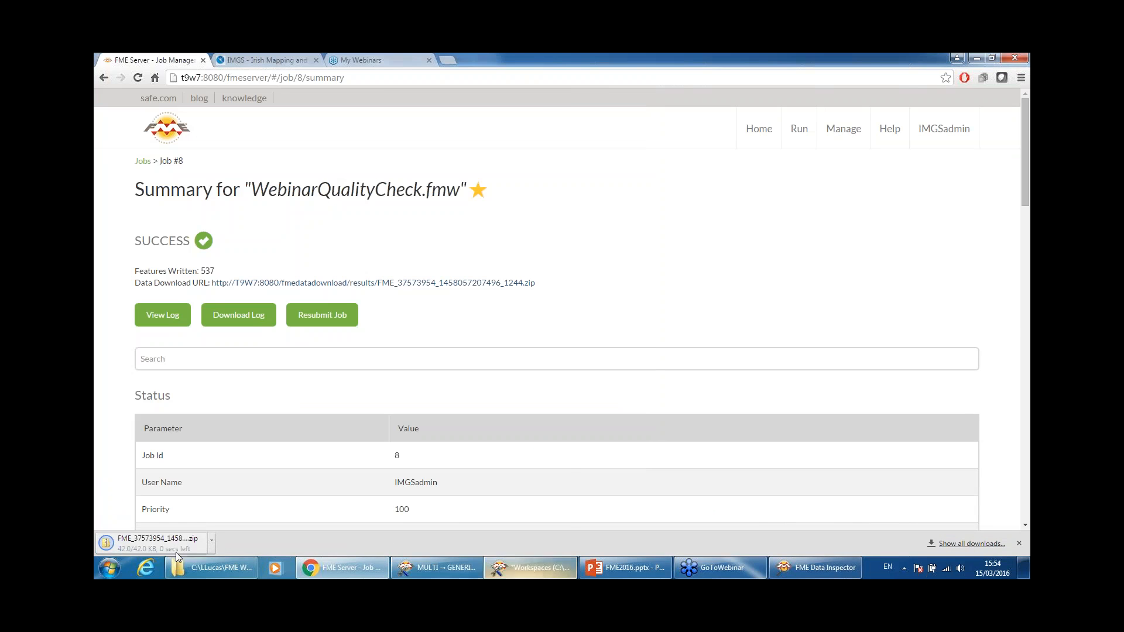
pyautogui.click(1024, 569)
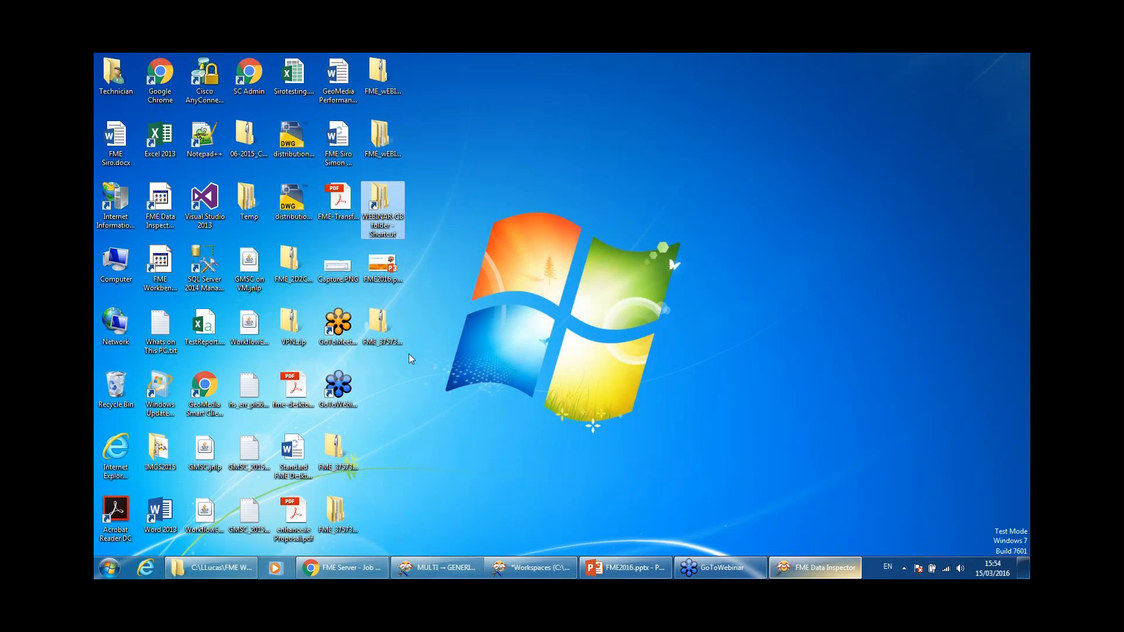
# Step: Browse into the downloaded zip's ServerTraining folder, then close the zip window
pyautogui.click(332, 449)
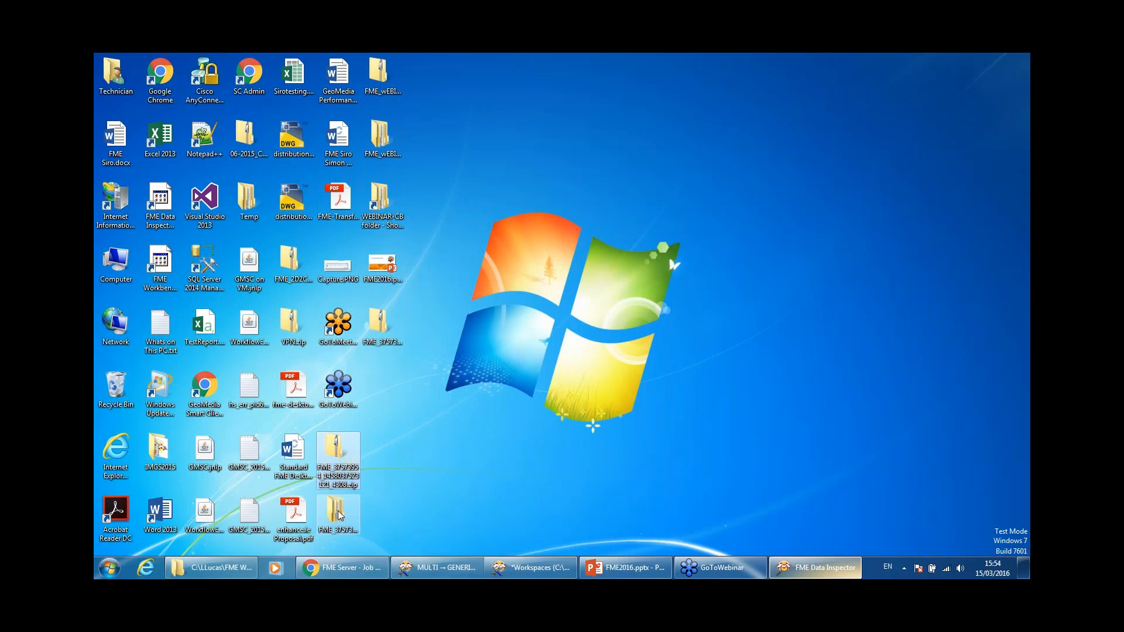
pyautogui.rightClick(337, 450)
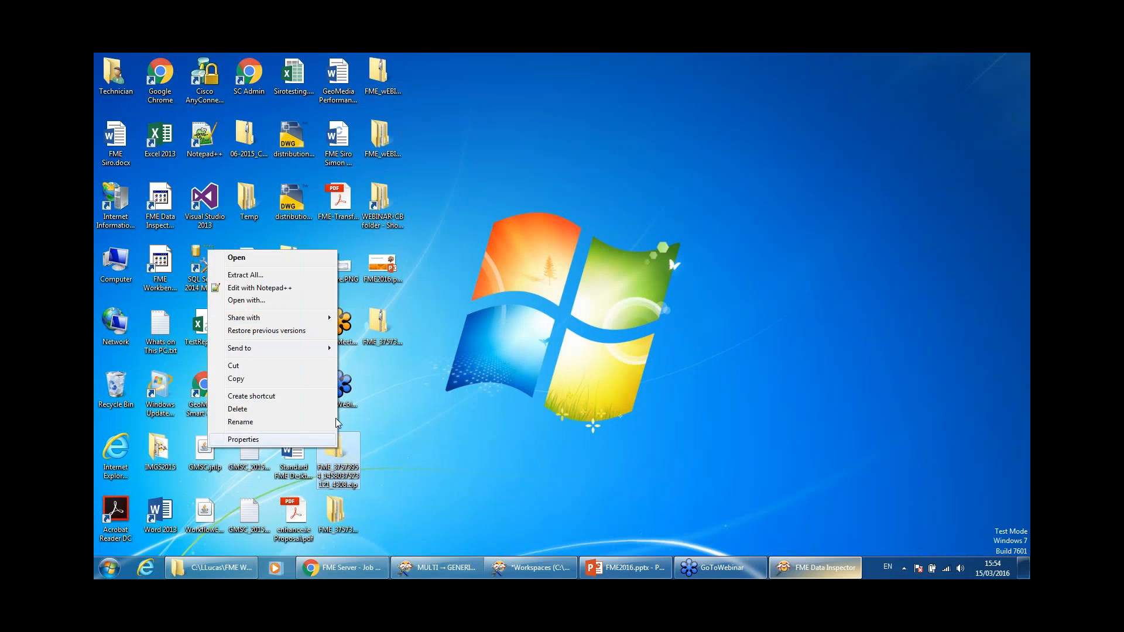
pyautogui.click(348, 502)
pyautogui.doubleClick(347, 455)
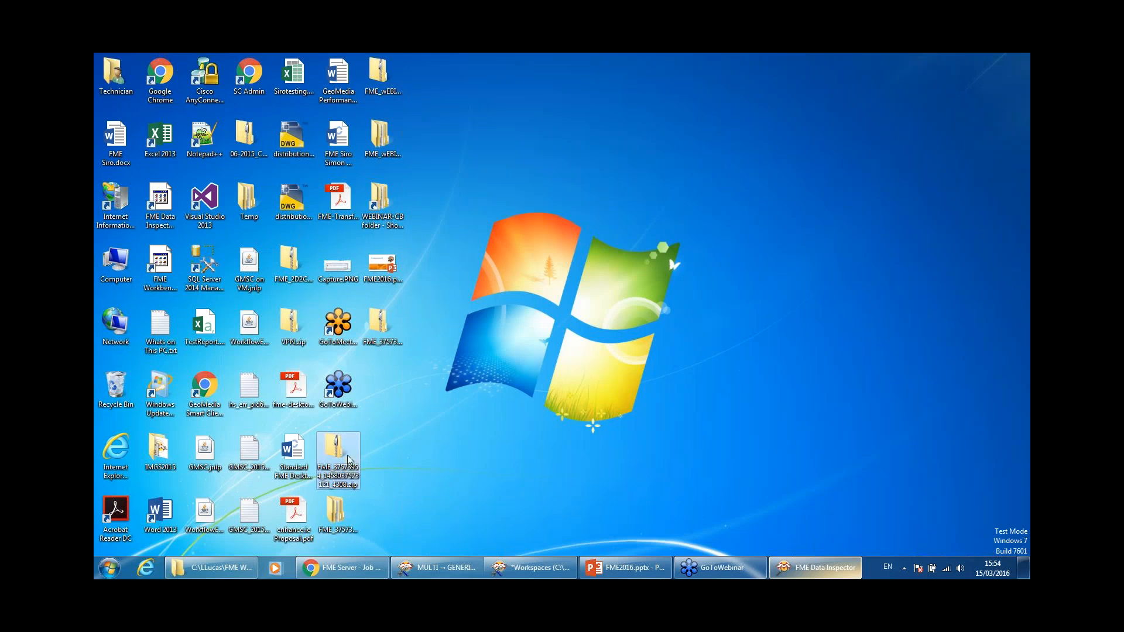
pyautogui.doubleClick(614, 147)
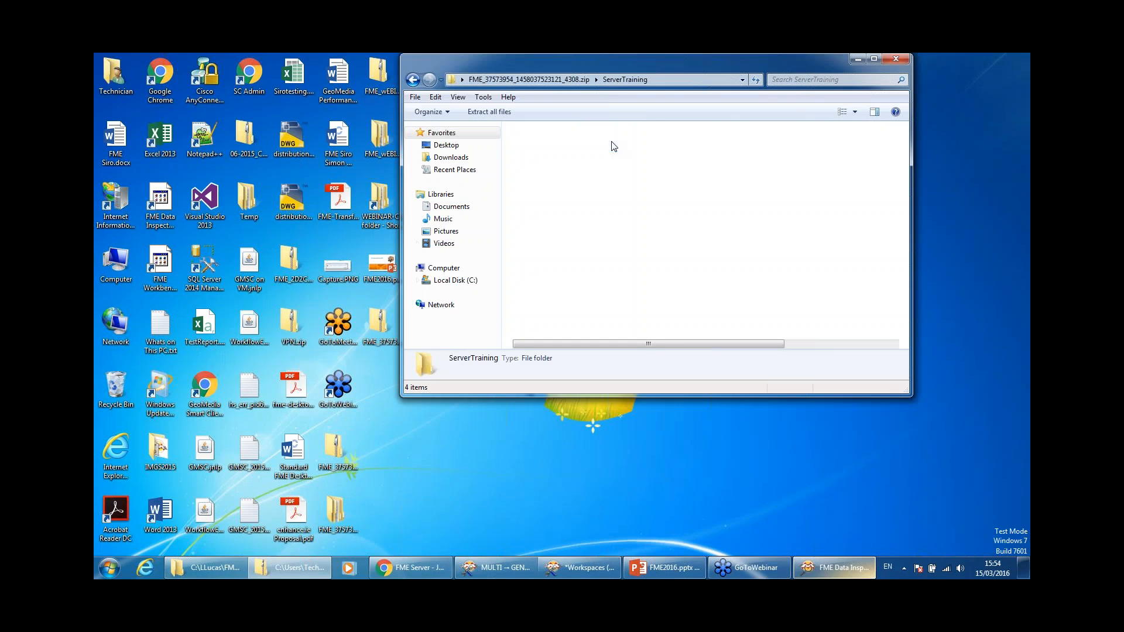
pyautogui.click(893, 58)
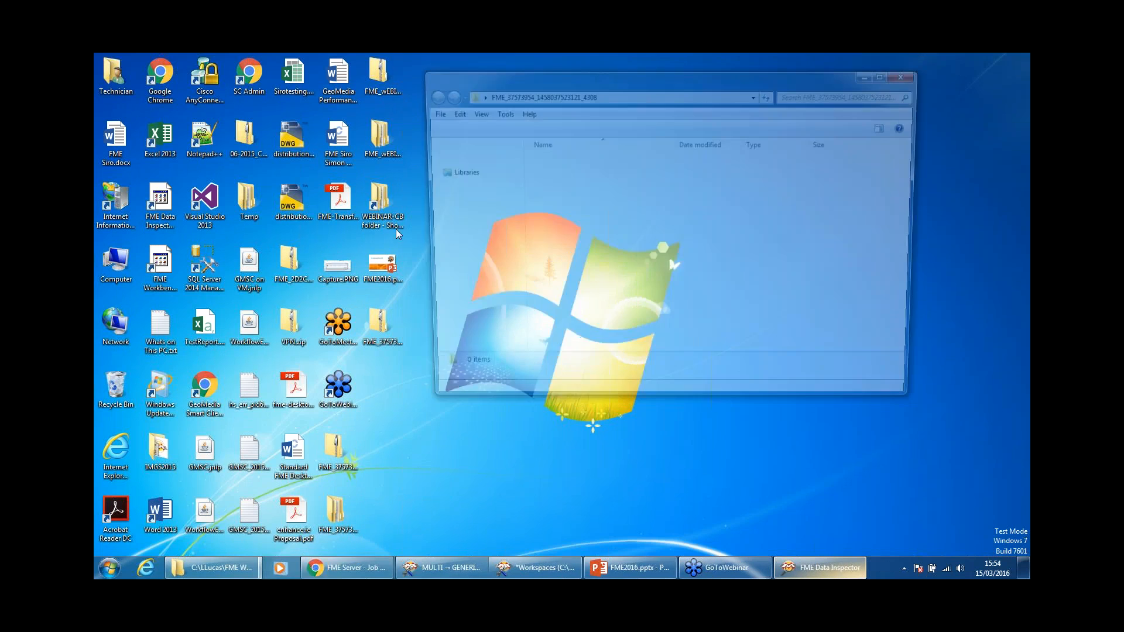
# Step: Look at DATADOWNLOAD_point.shp in the existing ServerTraining folder, then close that folder window
pyautogui.doubleClick(560, 164)
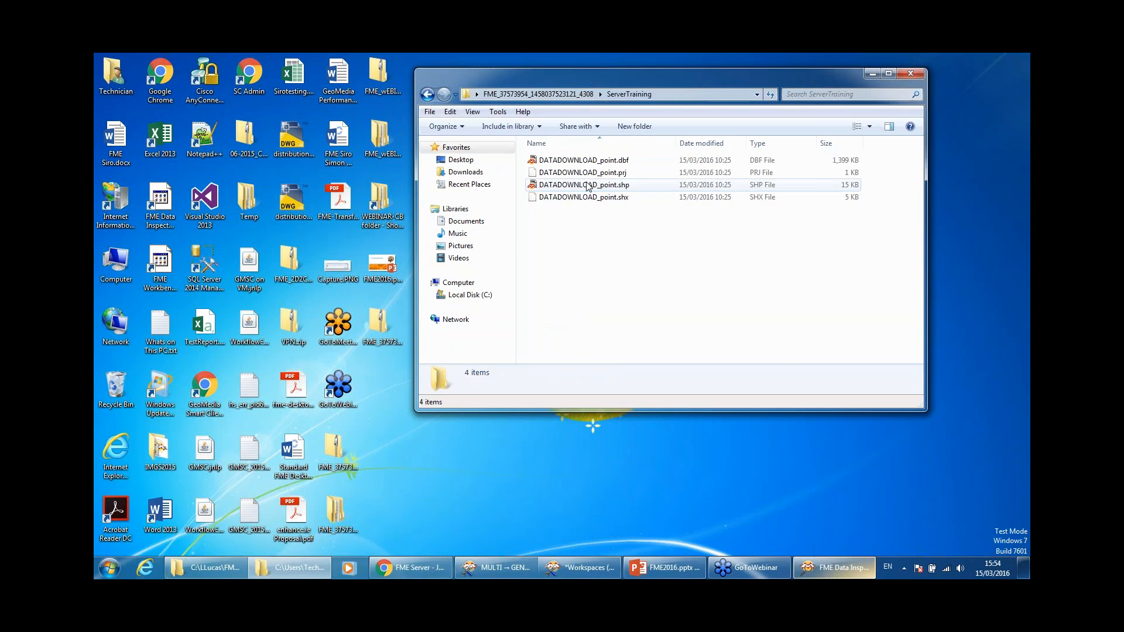
pyautogui.click(588, 185)
pyautogui.rightClick(586, 184)
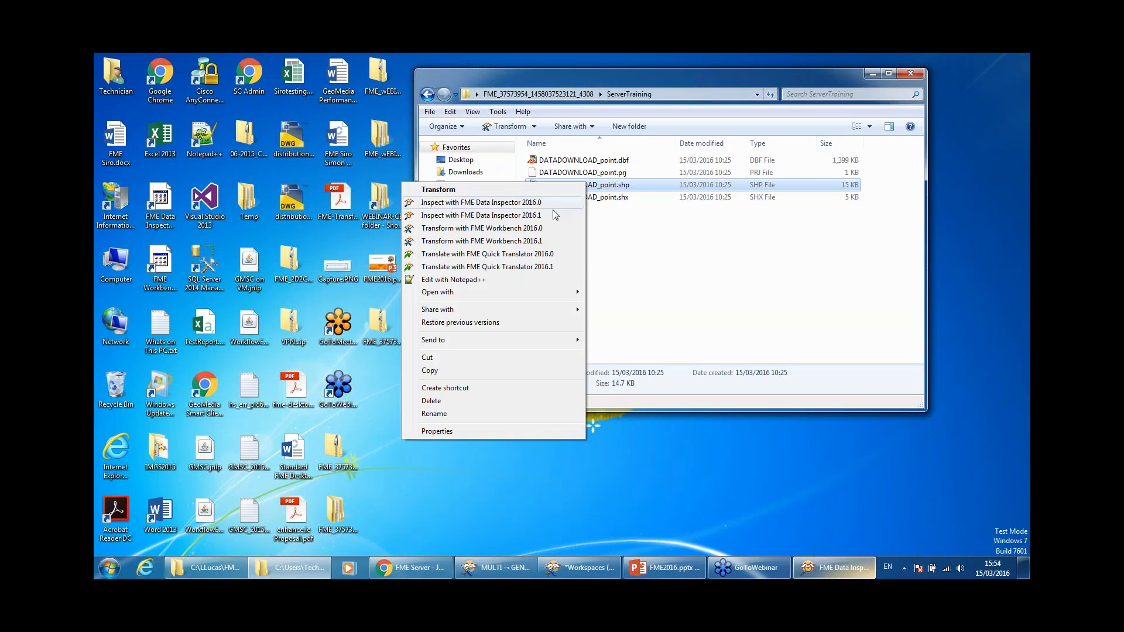
pyautogui.click(920, 75)
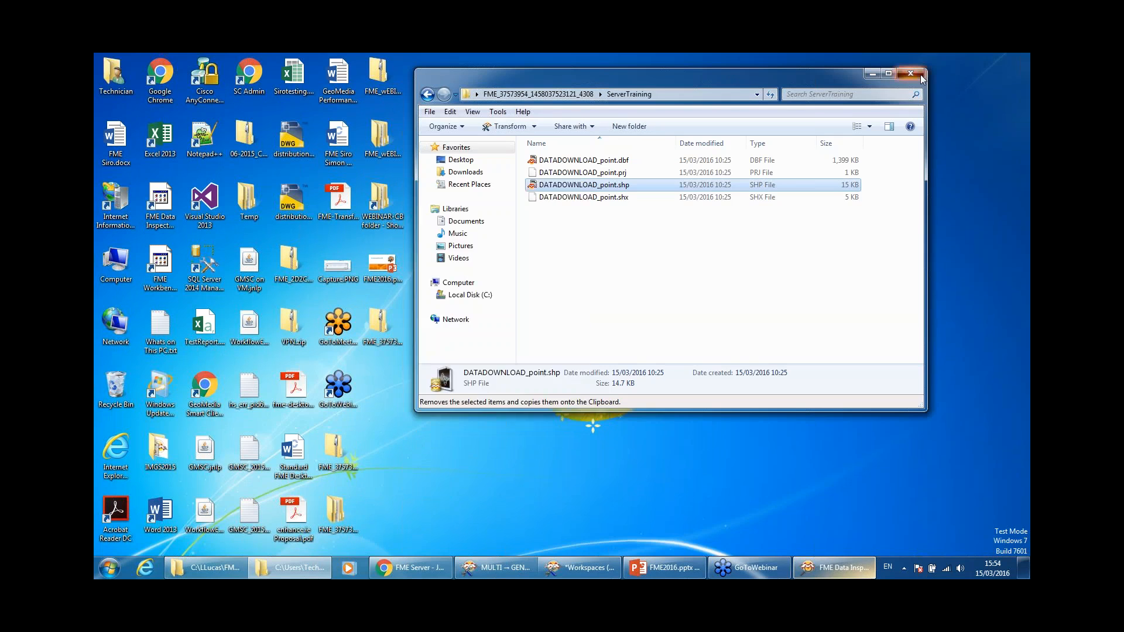
pyautogui.click(921, 75)
# Step: Extract all files from the downloaded zip, replacing the existing DATADOWNLOAD_point files
pyautogui.click(339, 452)
pyautogui.rightClick(340, 452)
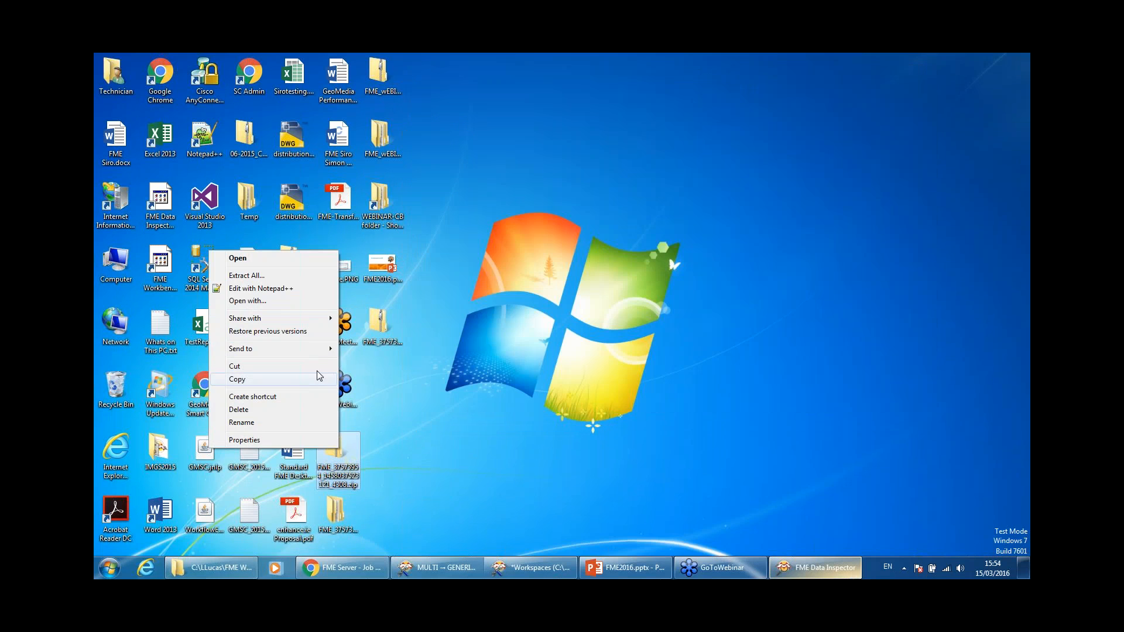
pyautogui.click(286, 277)
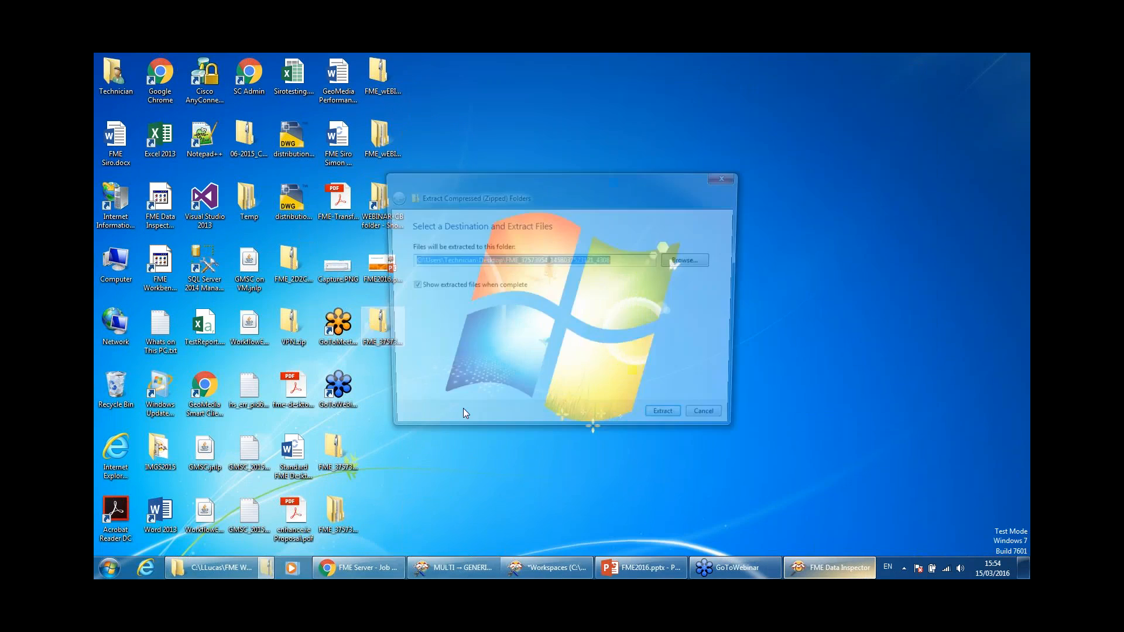
pyautogui.click(671, 422)
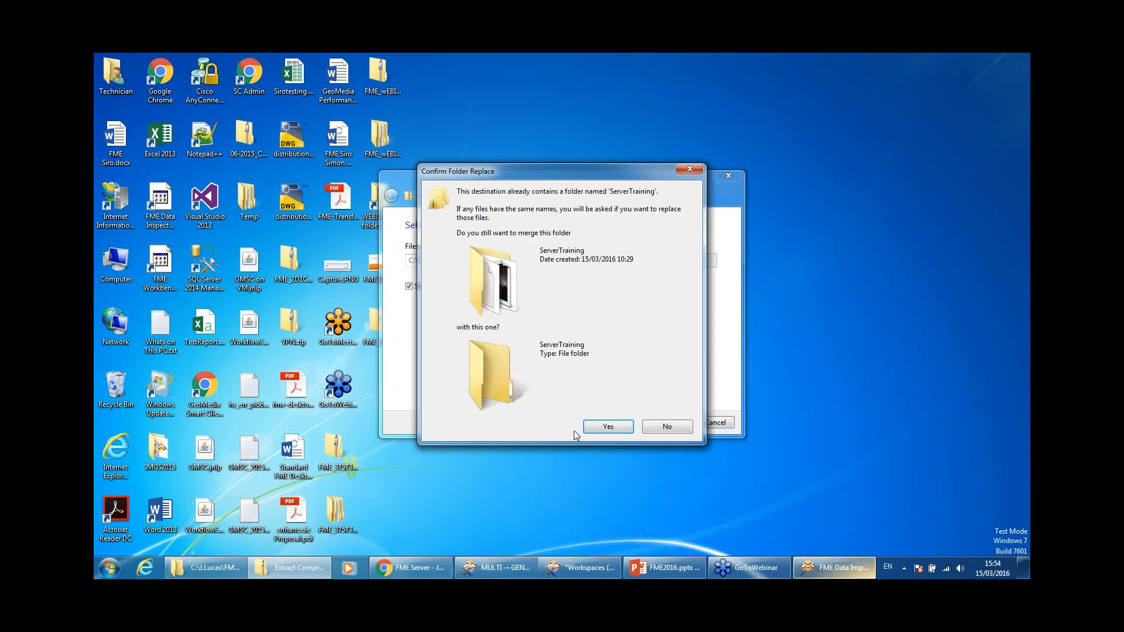
pyautogui.click(592, 427)
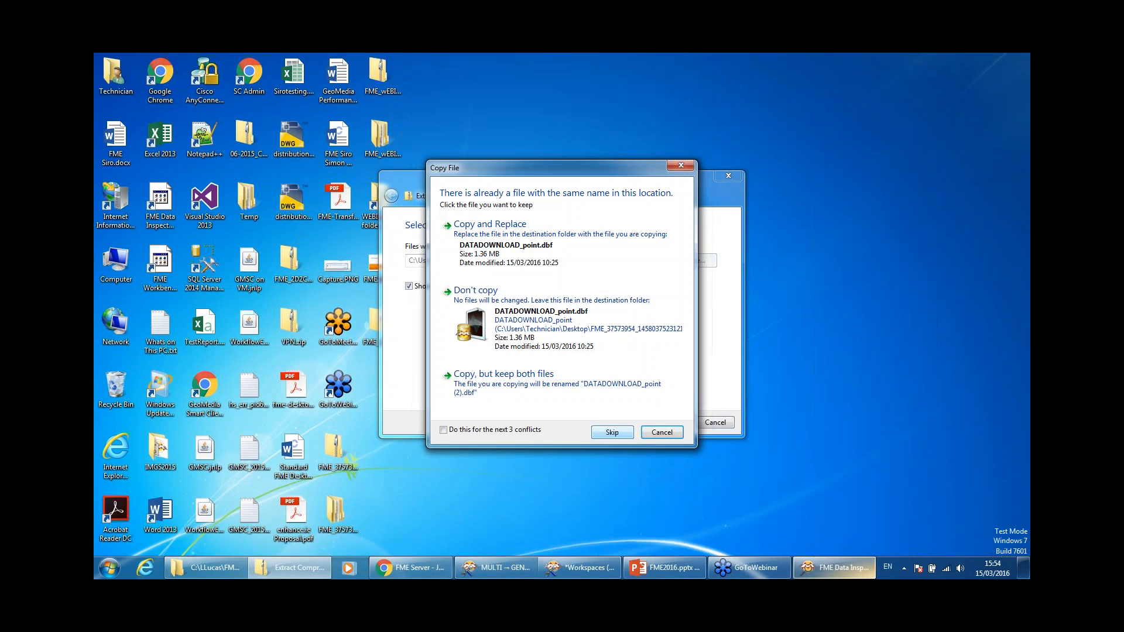
pyautogui.click(549, 265)
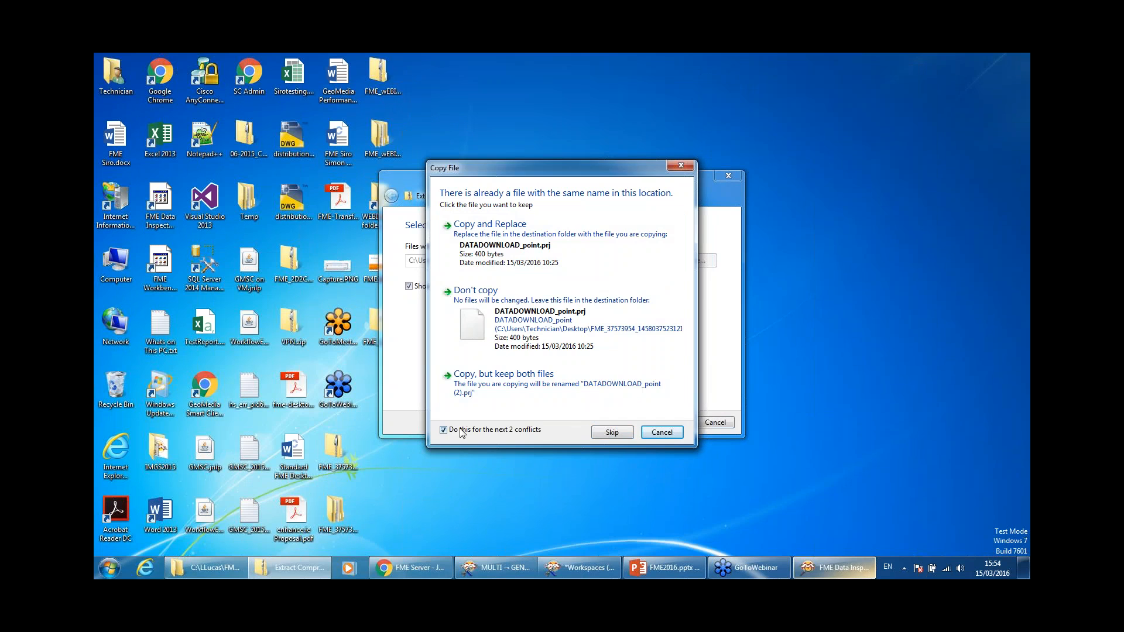
pyautogui.click(483, 227)
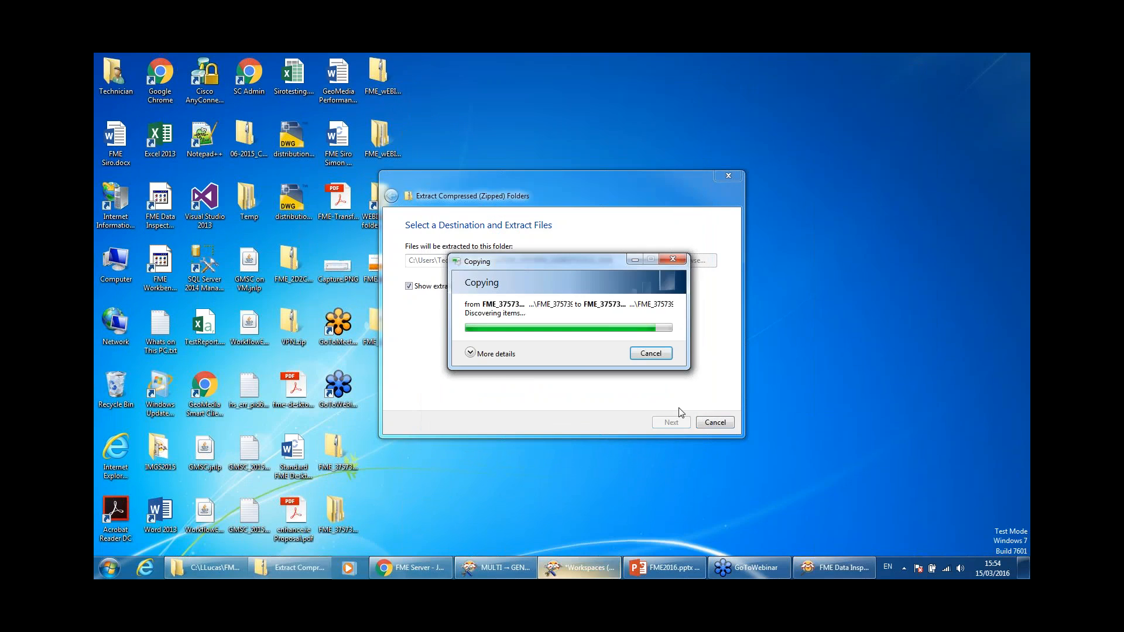
# Step: Open DATADOWNLOAD_point.shp from ServerTraining in FME Data Inspector 2016.0
pyautogui.doubleClick(579, 175)
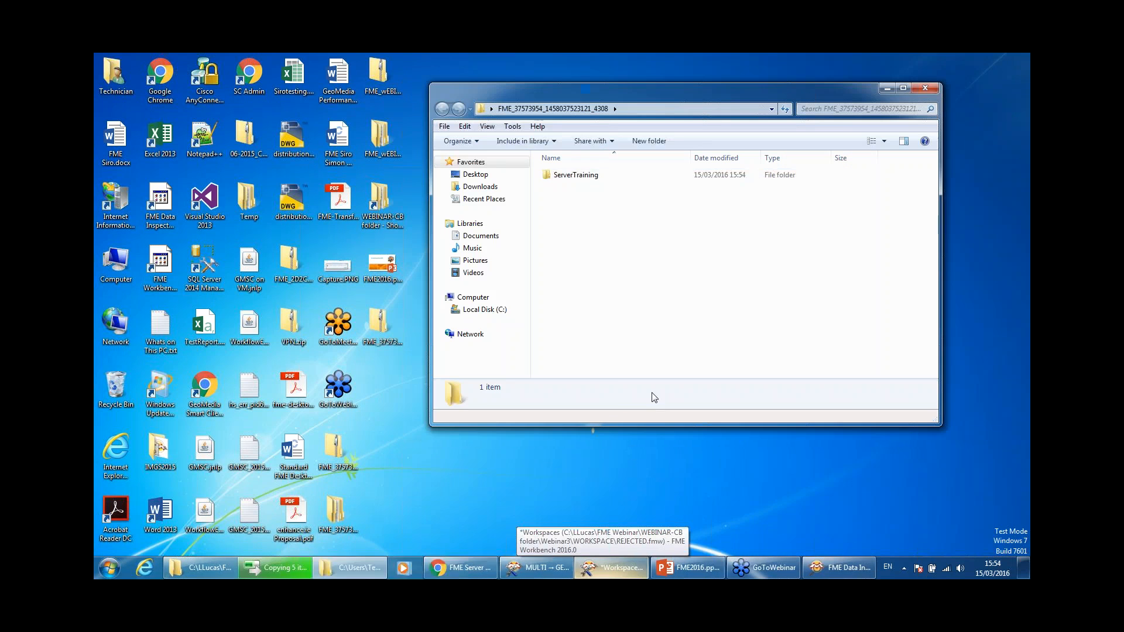
pyautogui.click(617, 199)
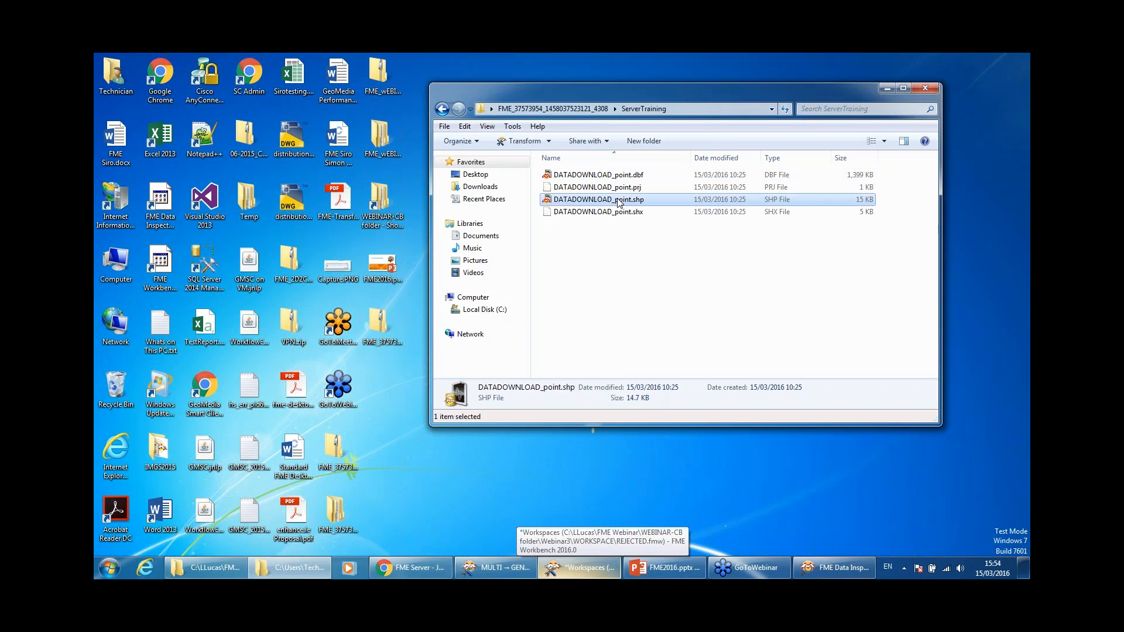
pyautogui.rightClick(617, 200)
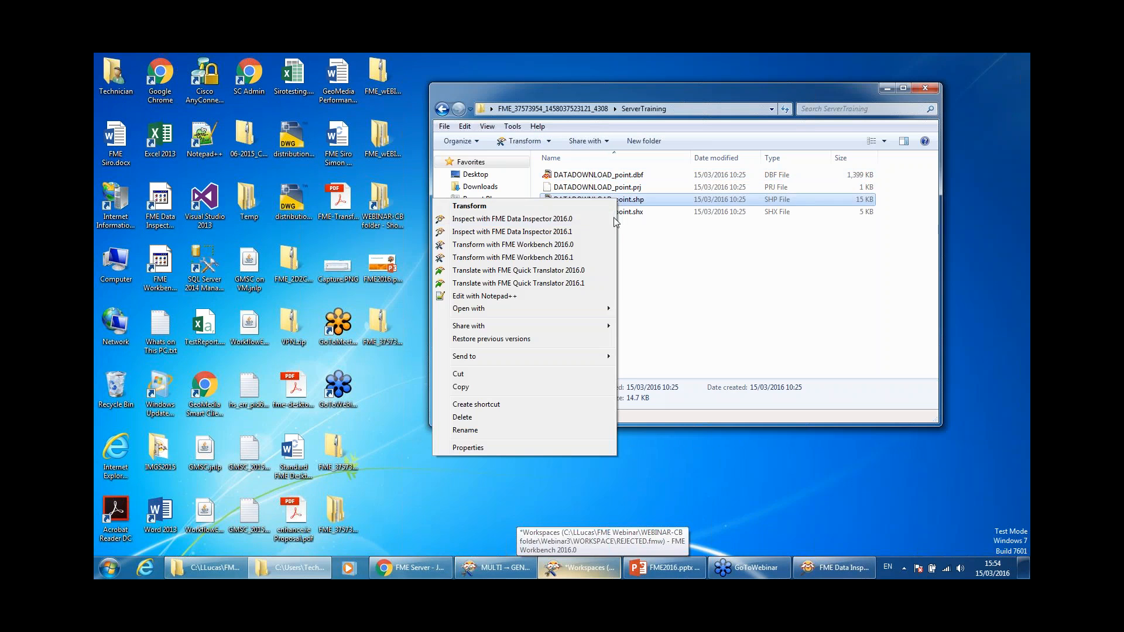
pyautogui.click(564, 219)
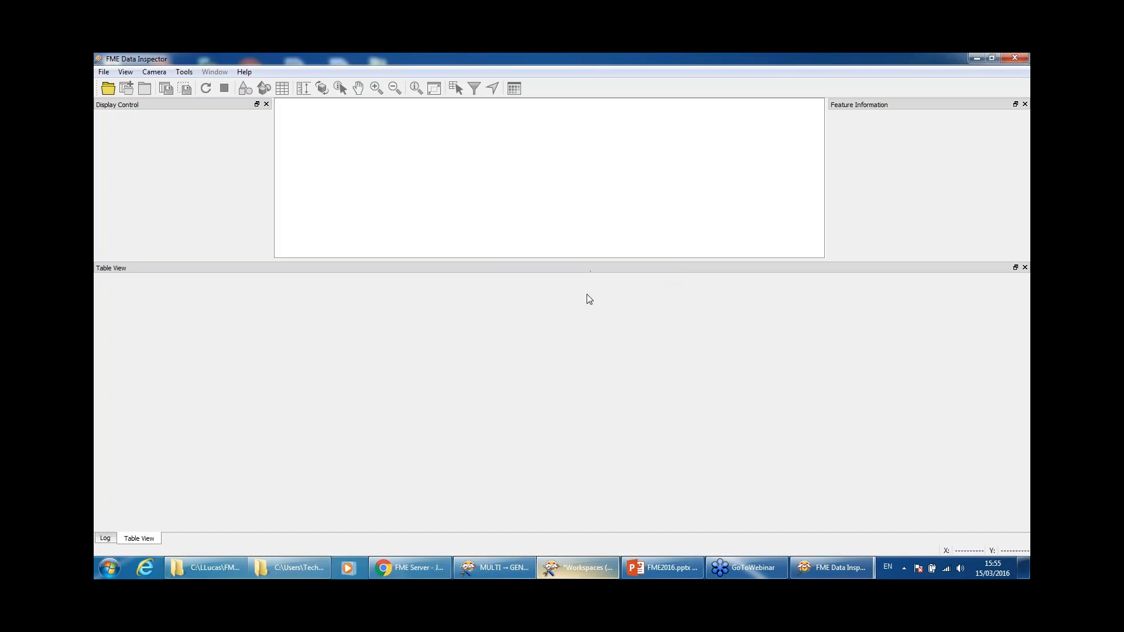
# Step: Load the dataset into a new view and scroll across the Table View's attribute columns
pyautogui.click(596, 343)
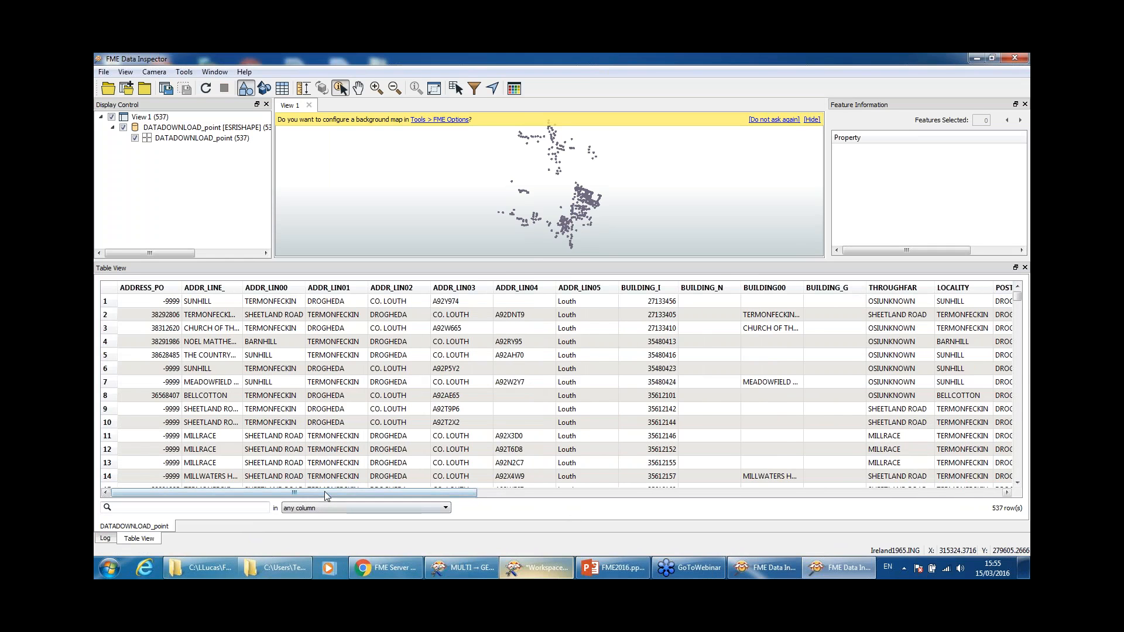
pyautogui.moveTo(329, 498); pyautogui.dragTo(502, 503)
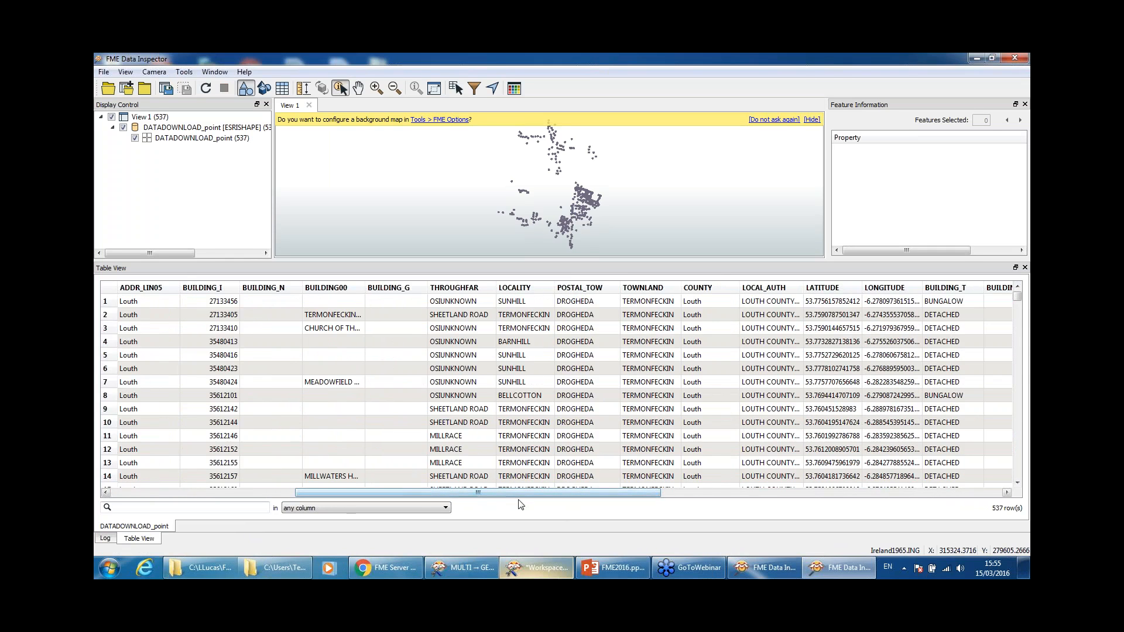
pyautogui.moveTo(521, 495); pyautogui.dragTo(965, 493)
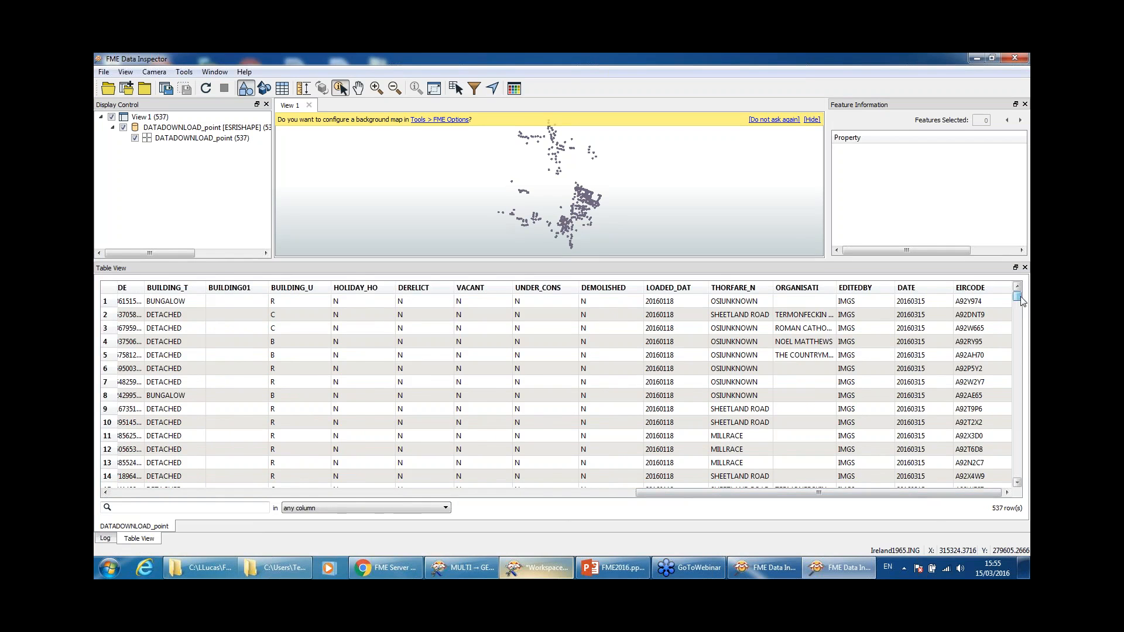
pyautogui.moveTo(843, 493); pyautogui.dragTo(346, 486)
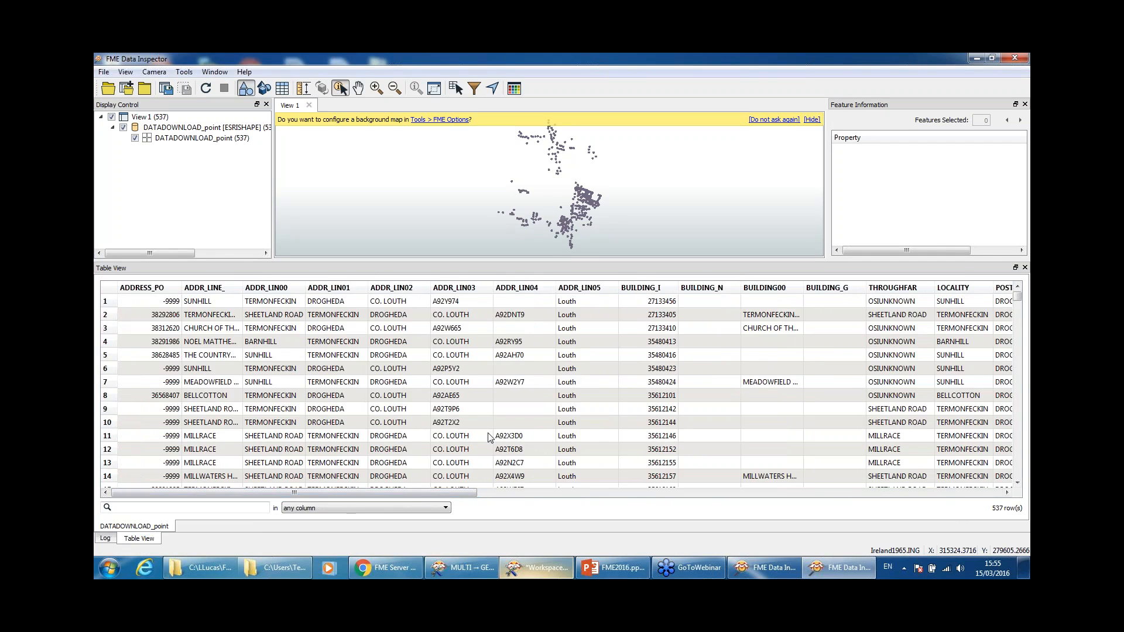
pyautogui.moveTo(410, 493); pyautogui.dragTo(354, 465)
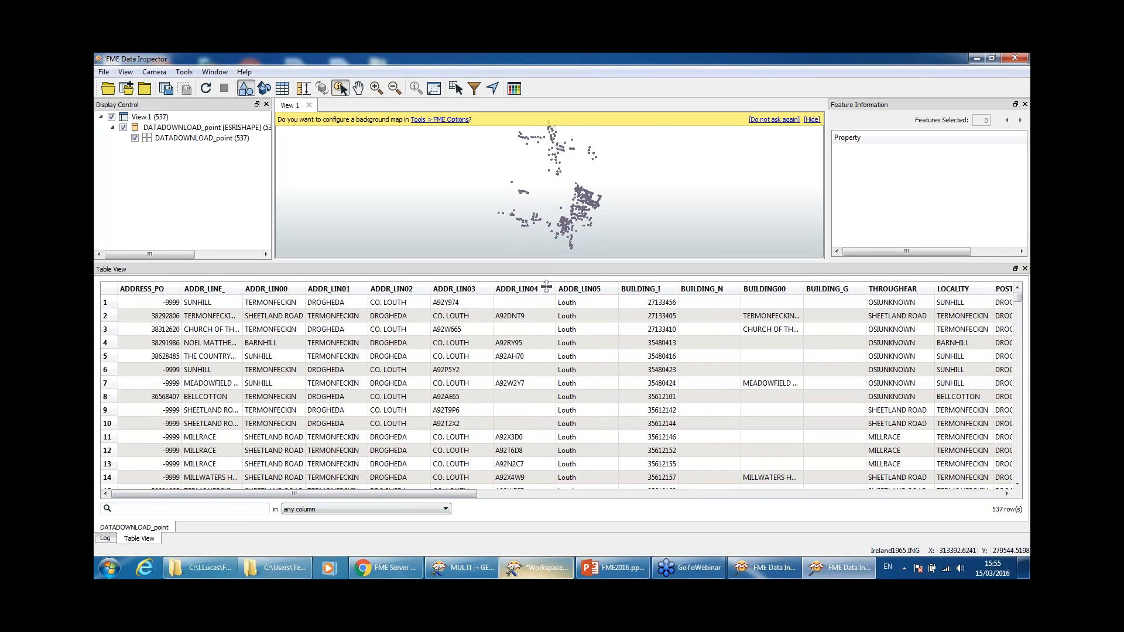
# Step: Enlarge the map above the table, scan the columns again, and minimize Data Inspector
pyautogui.moveTo(544, 269); pyautogui.dragTo(543, 314)
pyautogui.moveTo(422, 493); pyautogui.dragTo(937, 502)
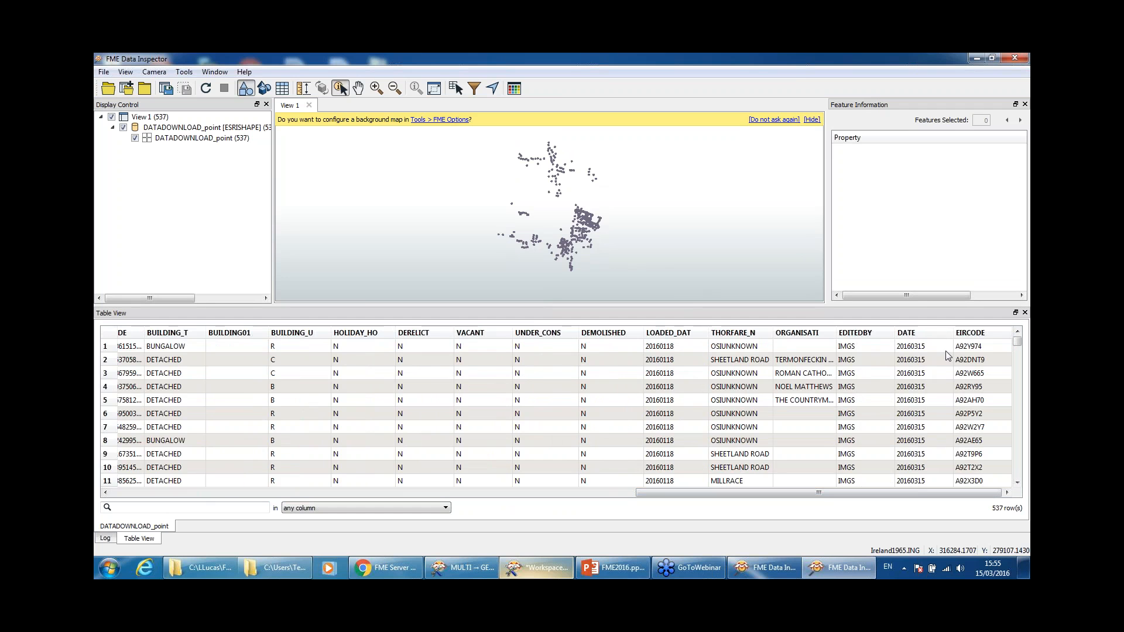
pyautogui.click(977, 59)
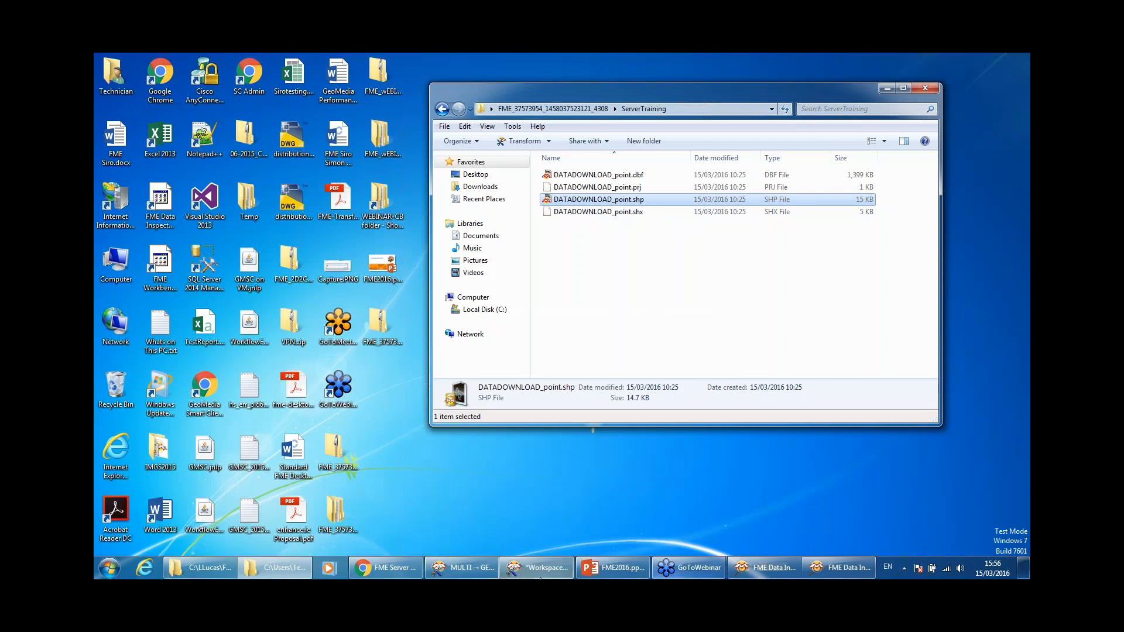
# Step: Switch to the FME2016.pptx deck and display slide 8 of 8, Thank You!
pyautogui.click(603, 567)
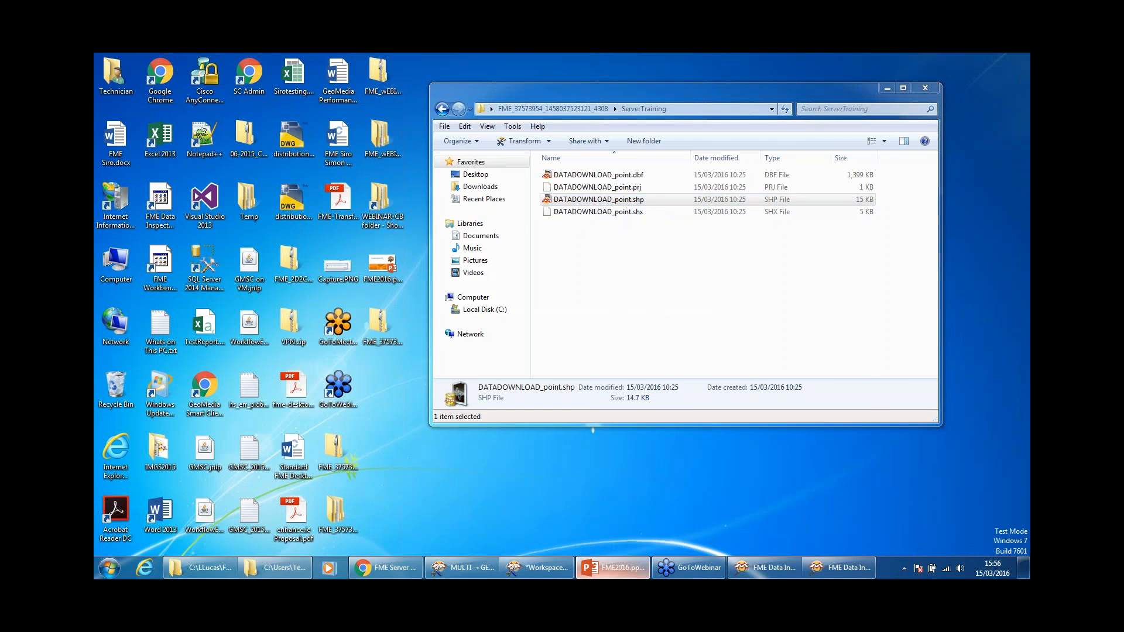
pyautogui.scroll(-3, 187, 496)
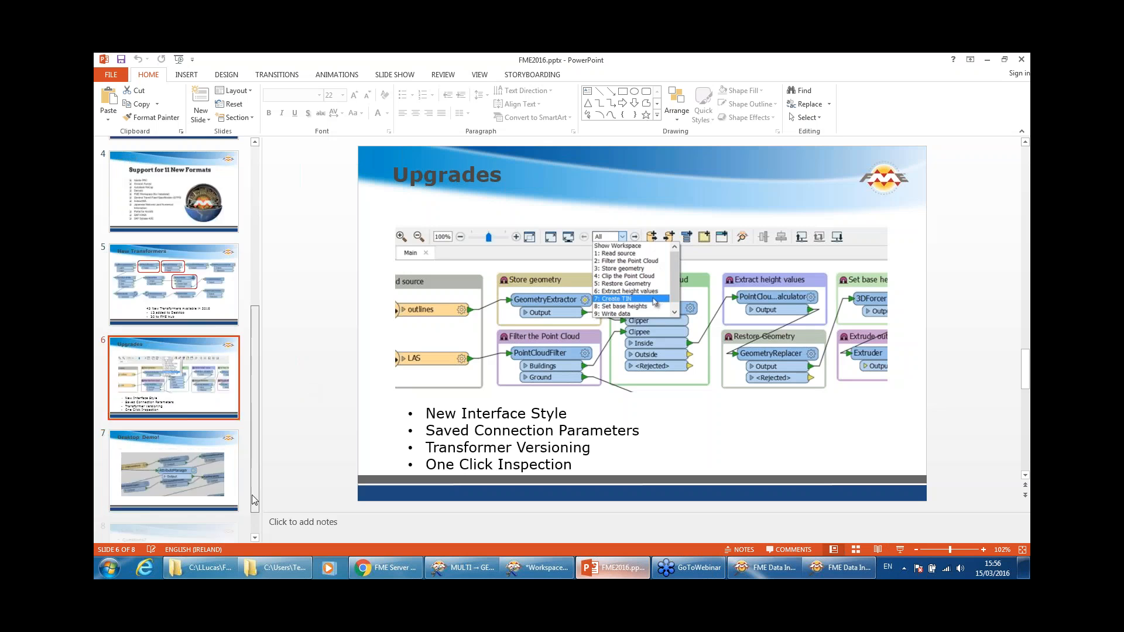
pyautogui.click(186, 497)
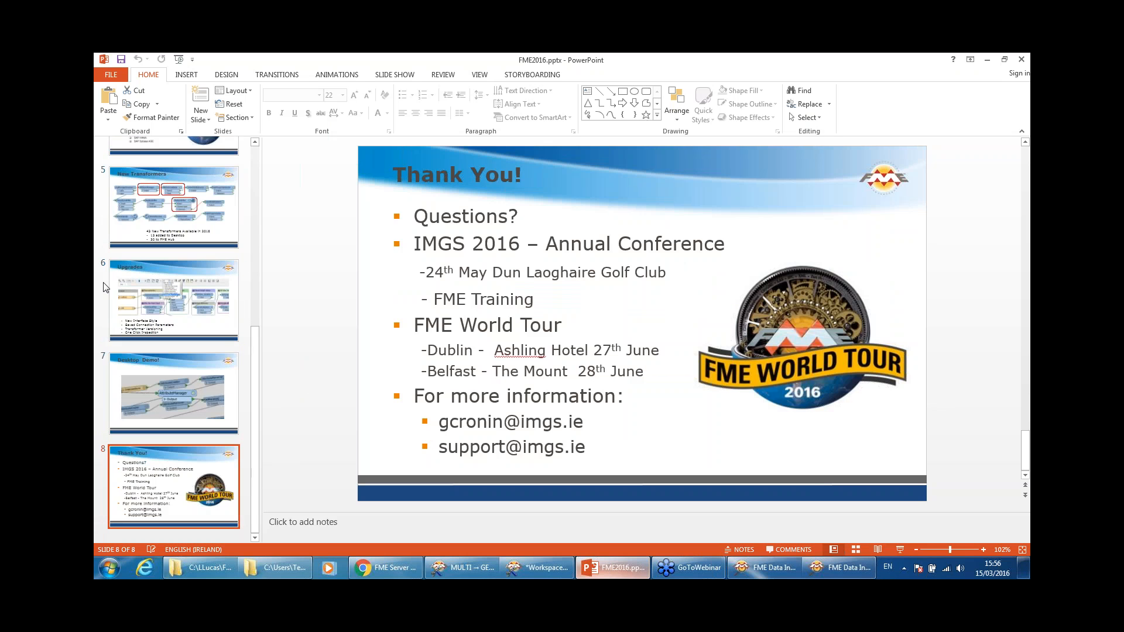